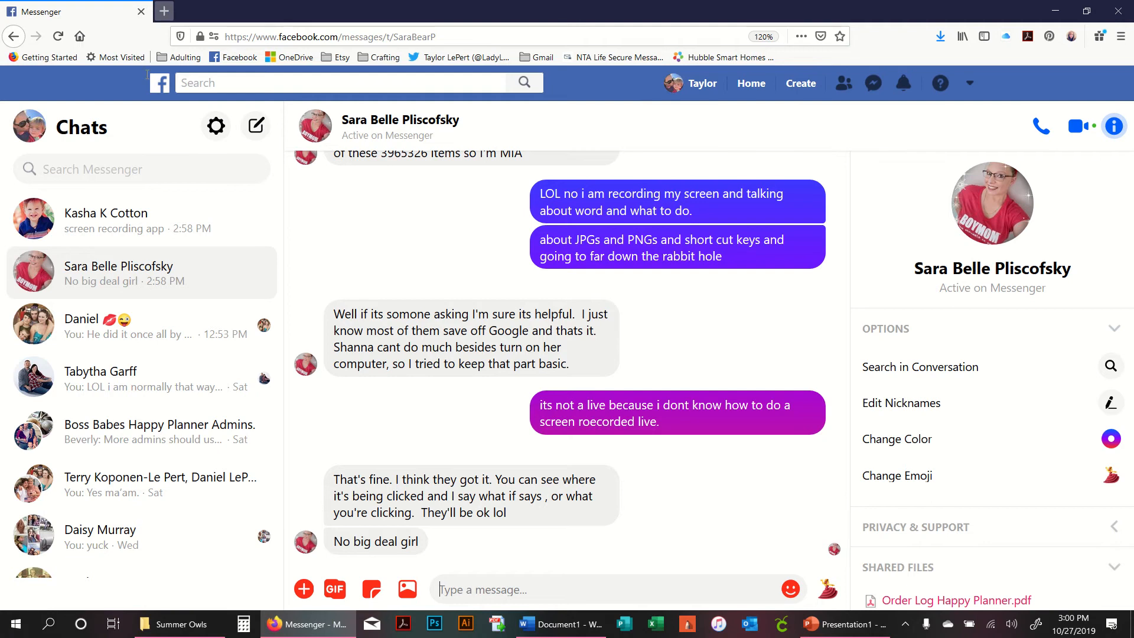
- Open the Epoxy Tumblers After Dark comment notification from the news feed and scroll through the group's posts
click(748, 80)
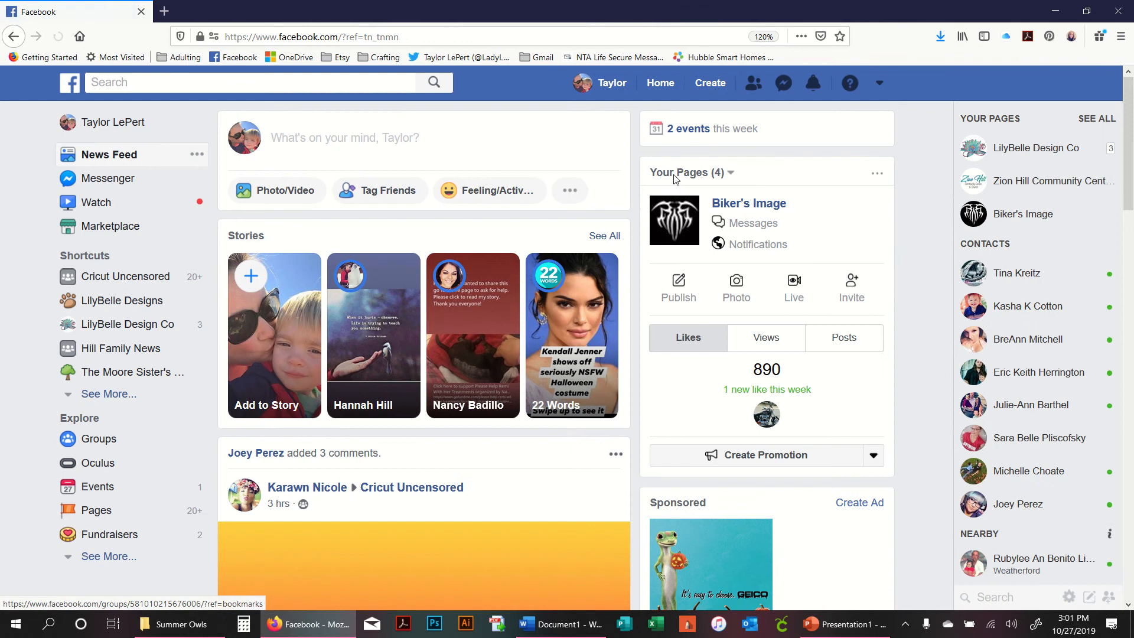
click(813, 85)
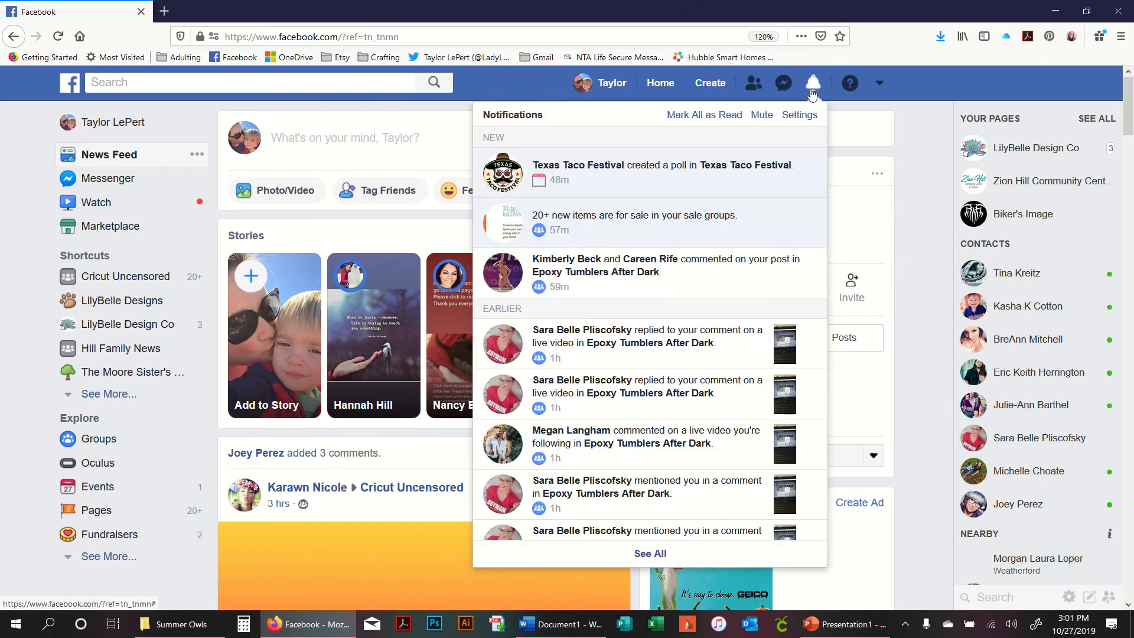
click(686, 270)
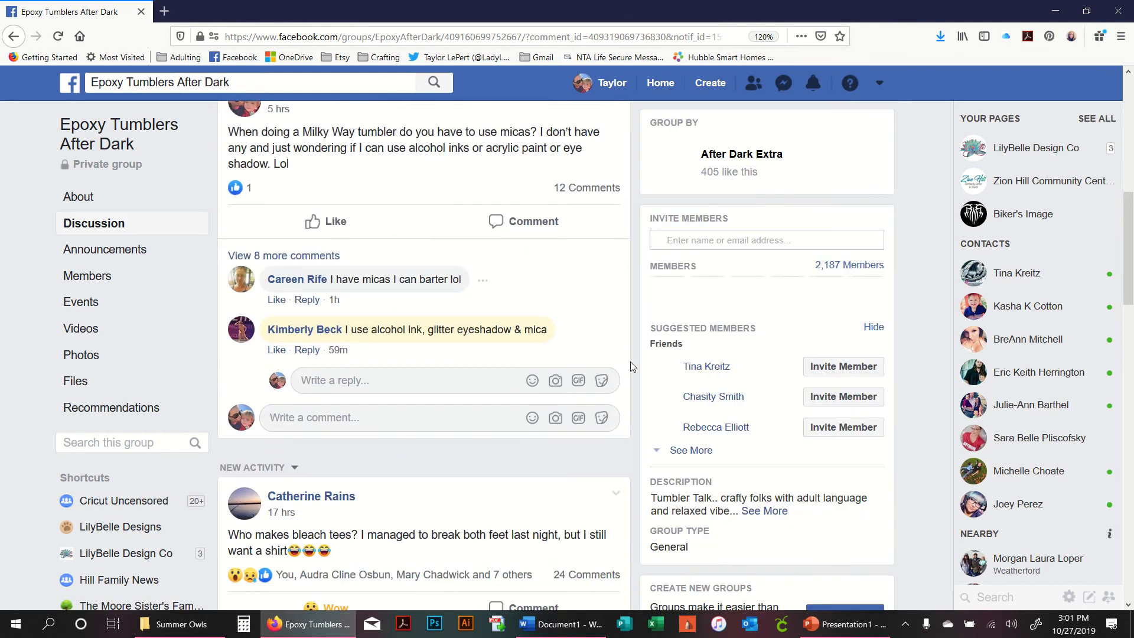
scroll(630, 361, down, 10)
scroll(629, 366, down, 2)
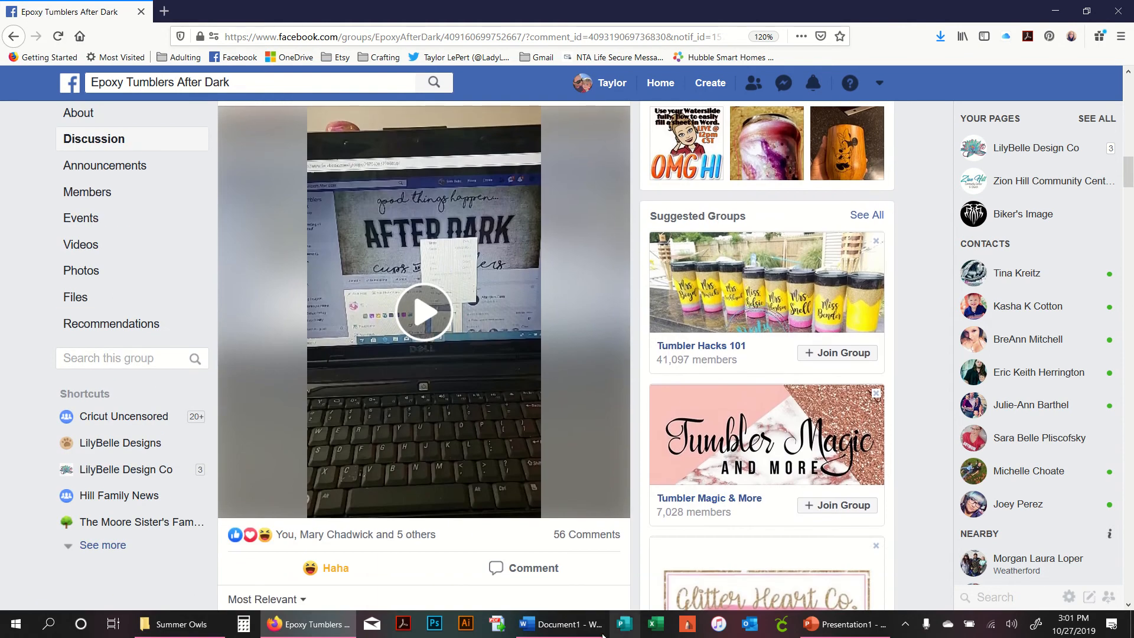
- Close the open Word document without saving, then close the open Messenger chat window
mouse_move(575, 632)
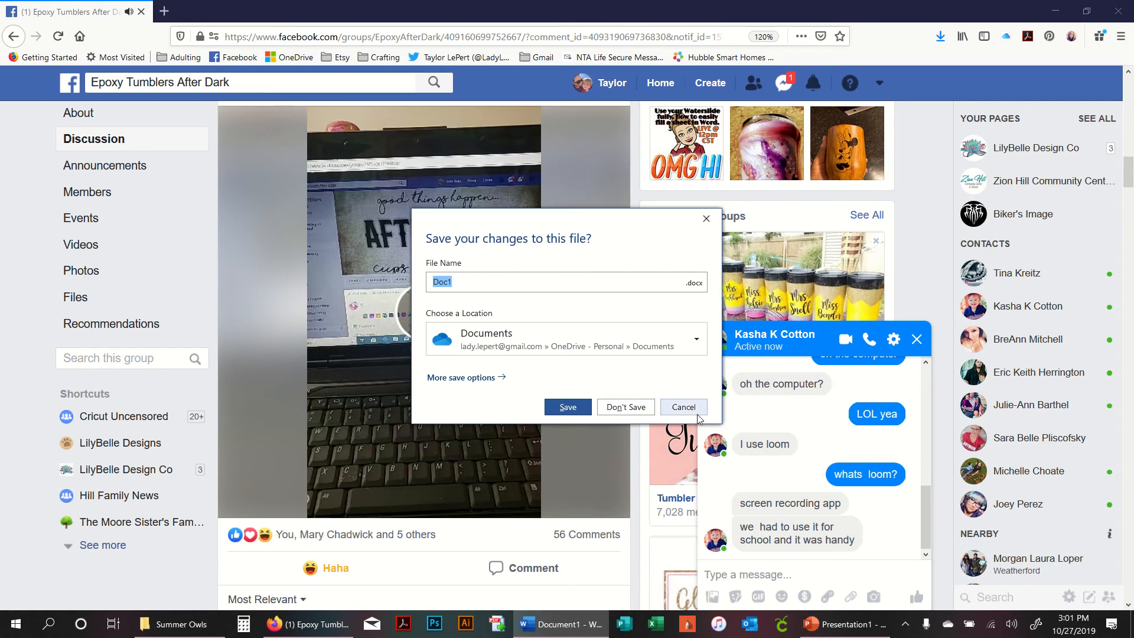
click(620, 412)
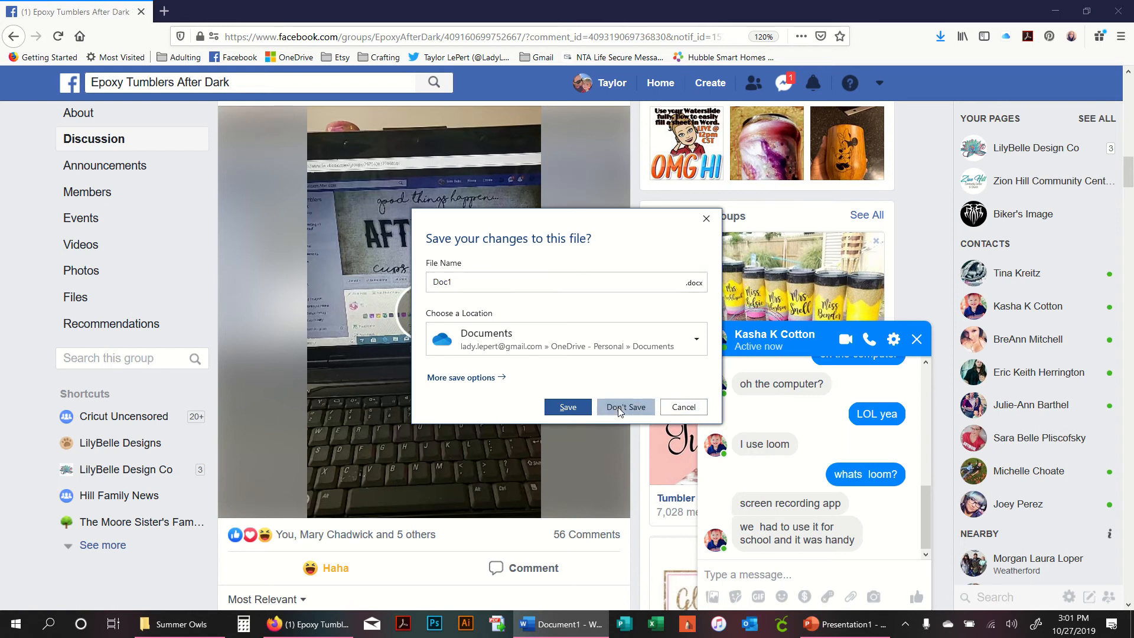
click(916, 340)
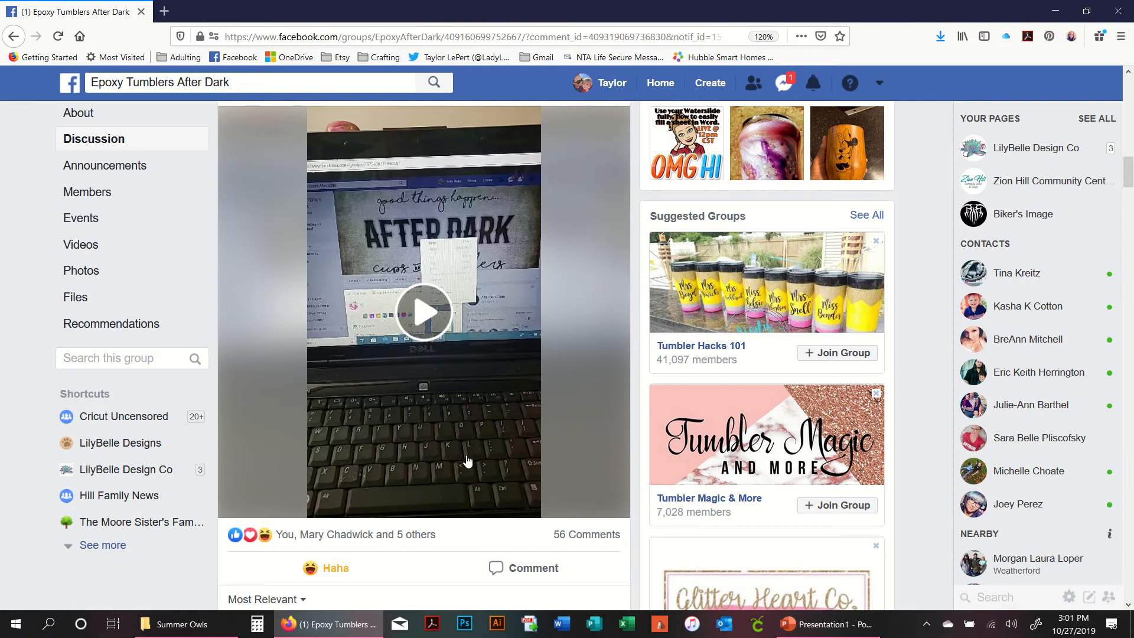
scroll(466, 461, up, 2)
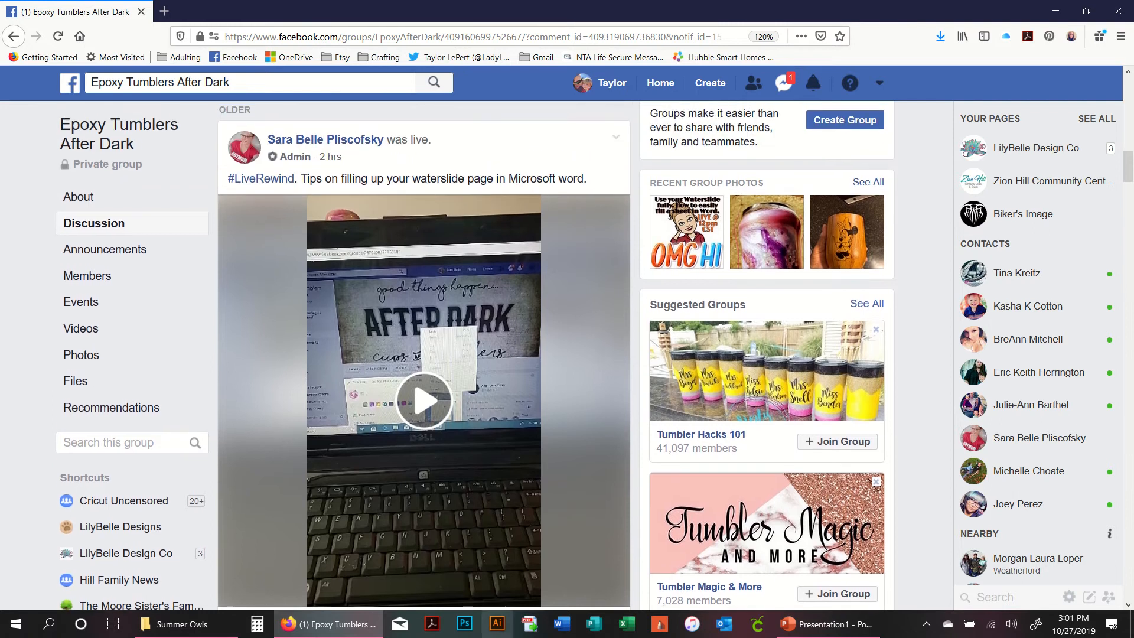
- Launch Word from the Start menu, create a blank document and maximize its window
click(16, 624)
scroll(94, 421, down, 8)
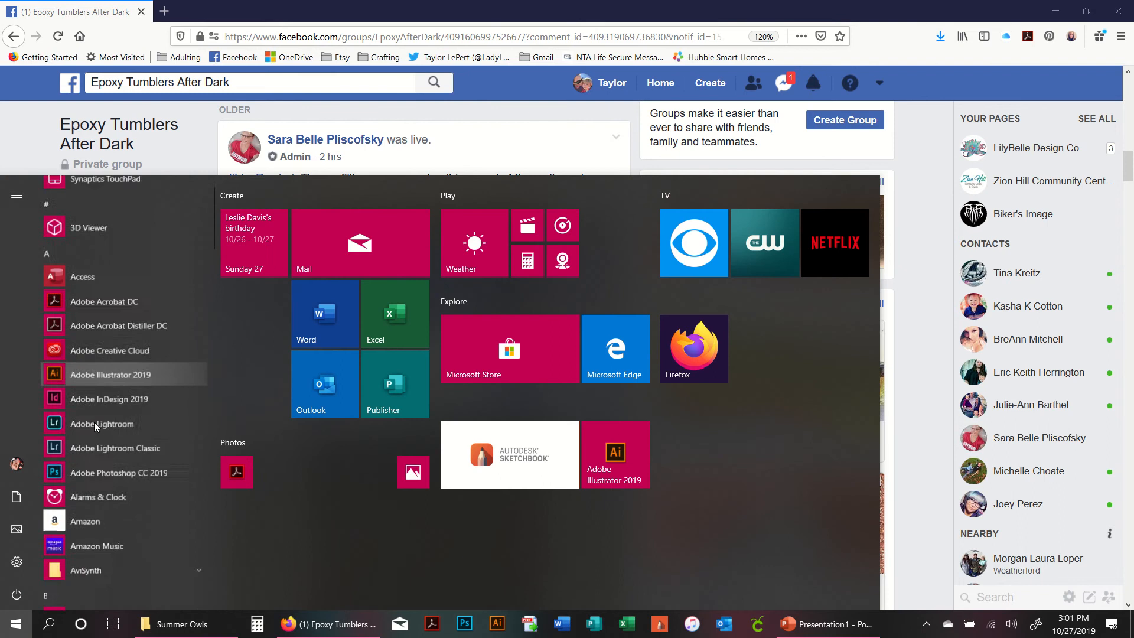
scroll(94, 421, down, 15)
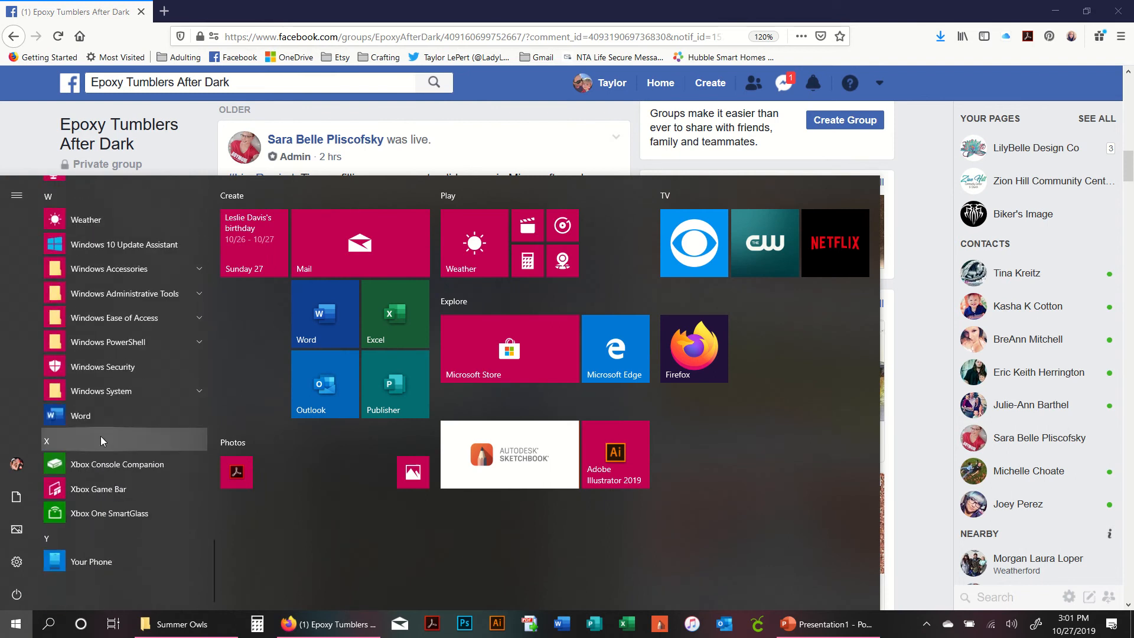
click(98, 415)
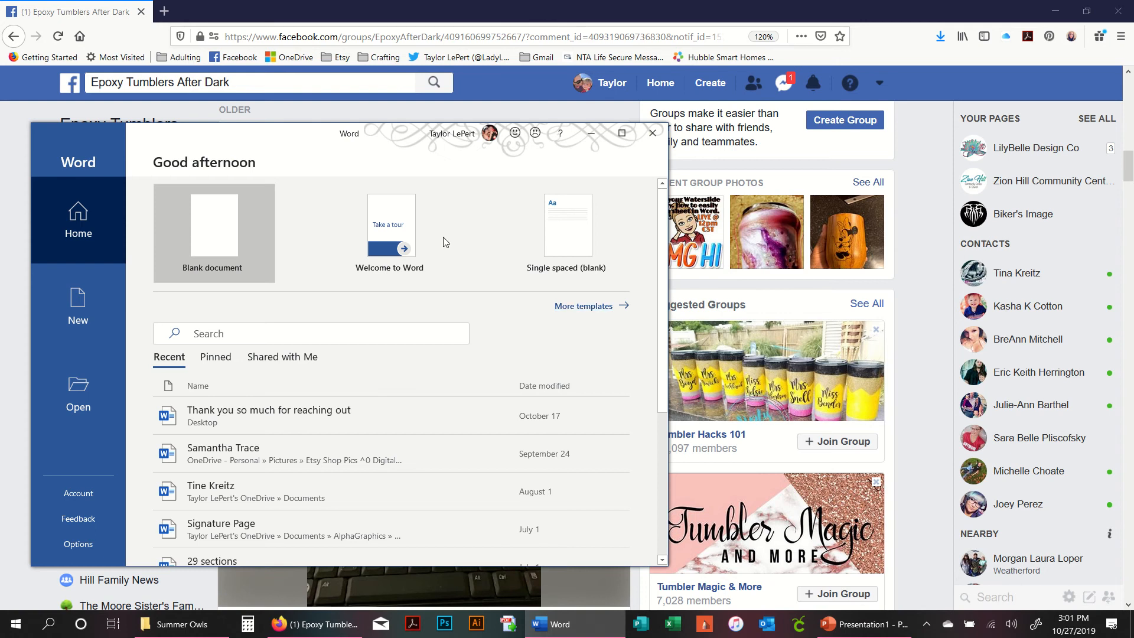
click(222, 233)
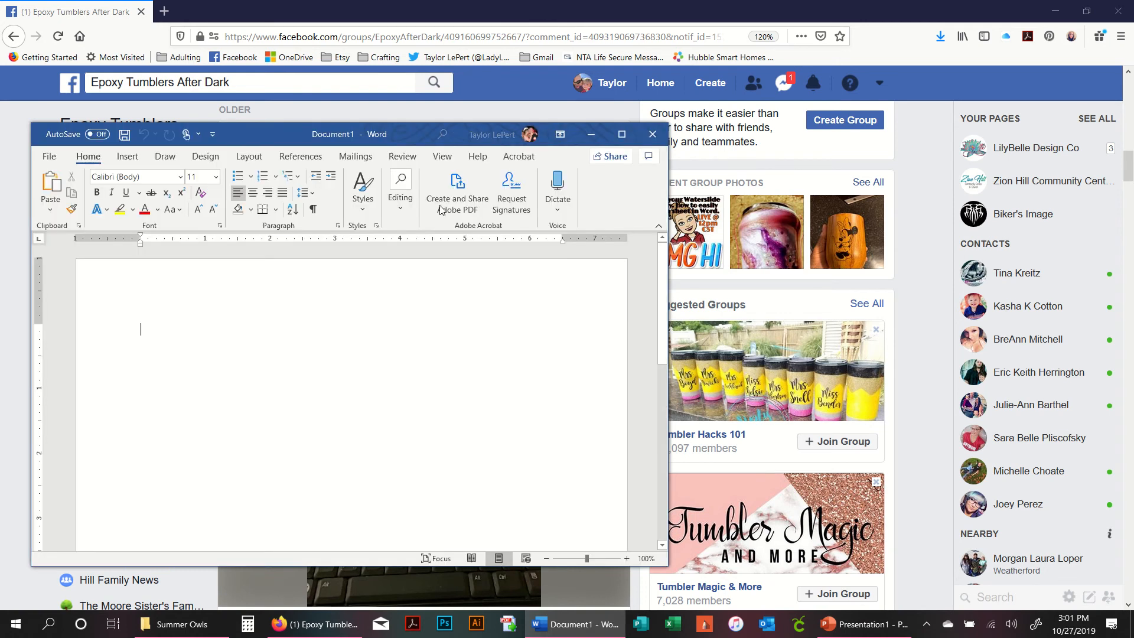
click(622, 135)
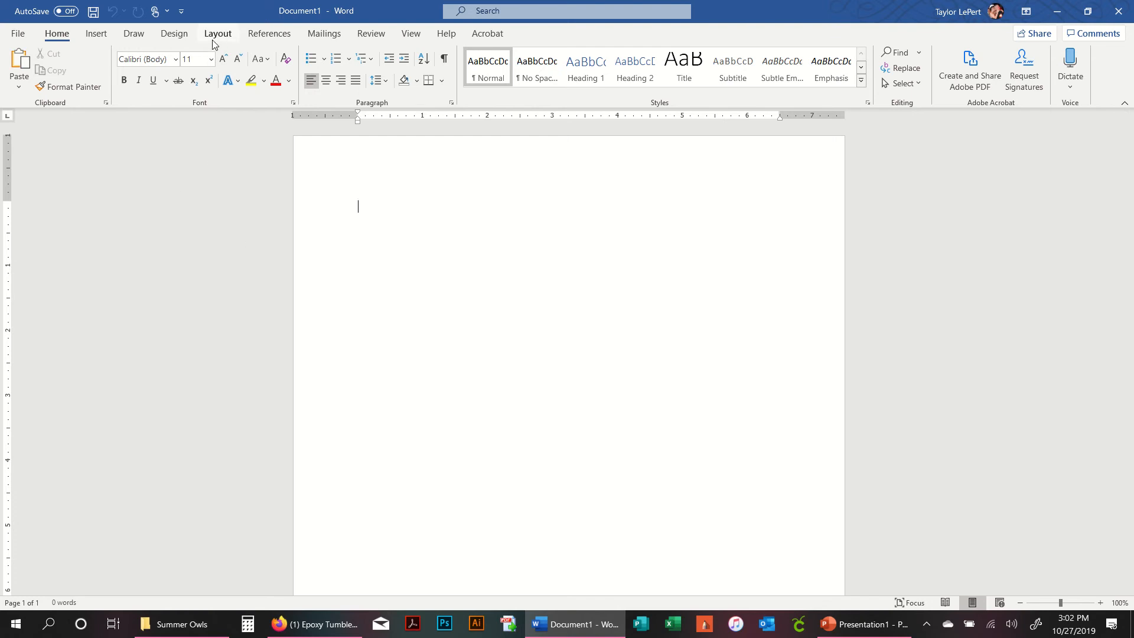
- Set the document's paper size to A4 in the page layout options
key(ctrl)
click(216, 35)
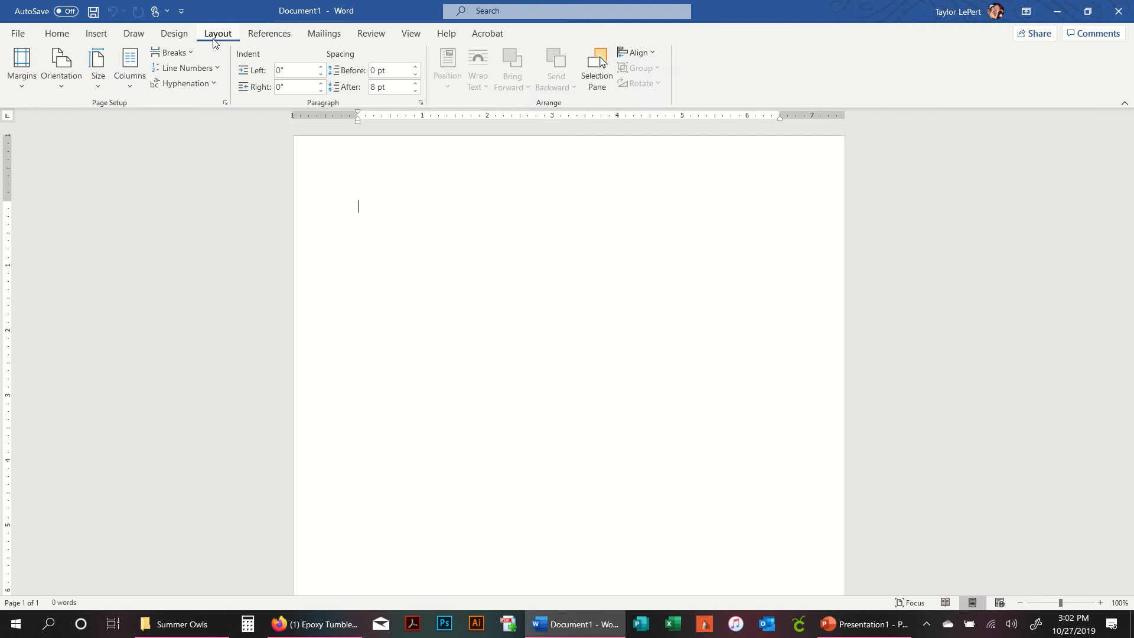
click(96, 70)
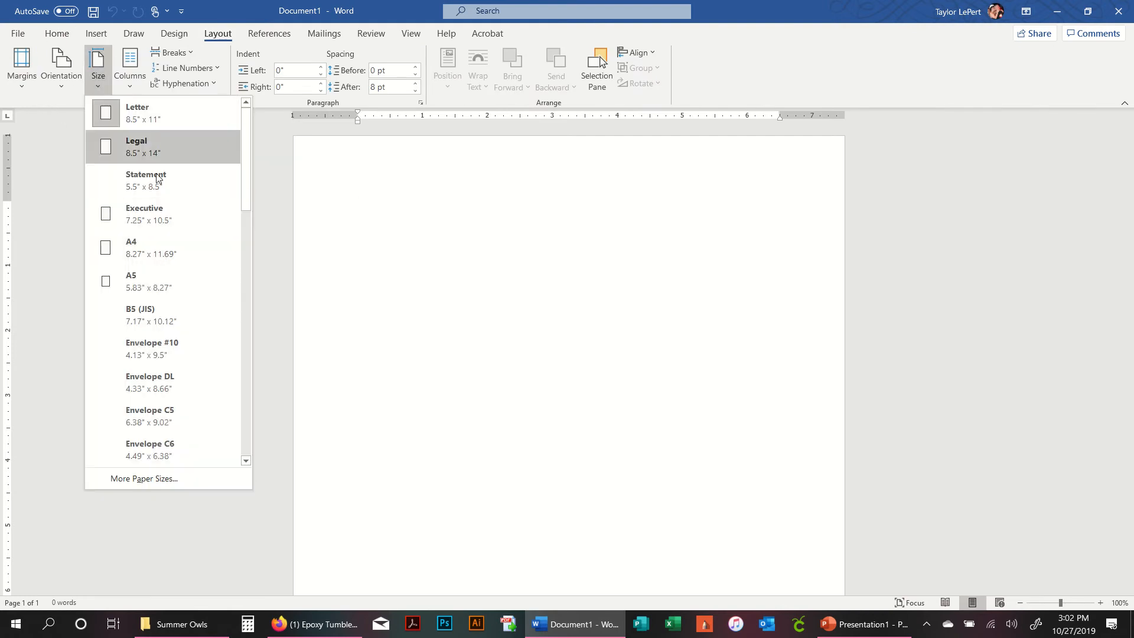
click(175, 258)
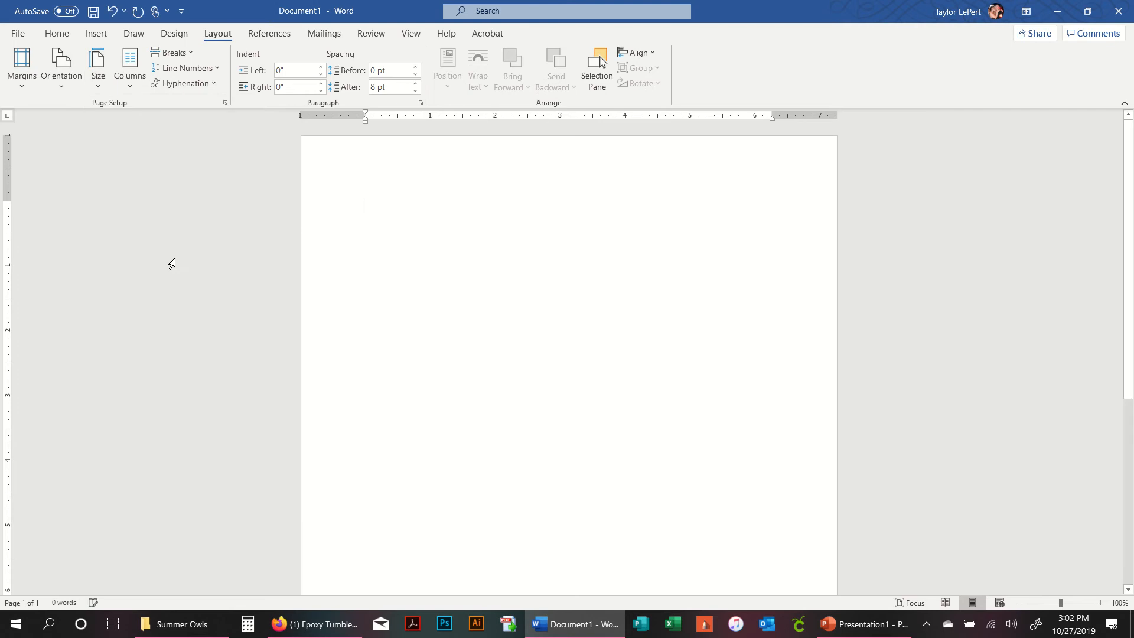
- Set all four page margins to 0.25 inches using custom margins
click(22, 64)
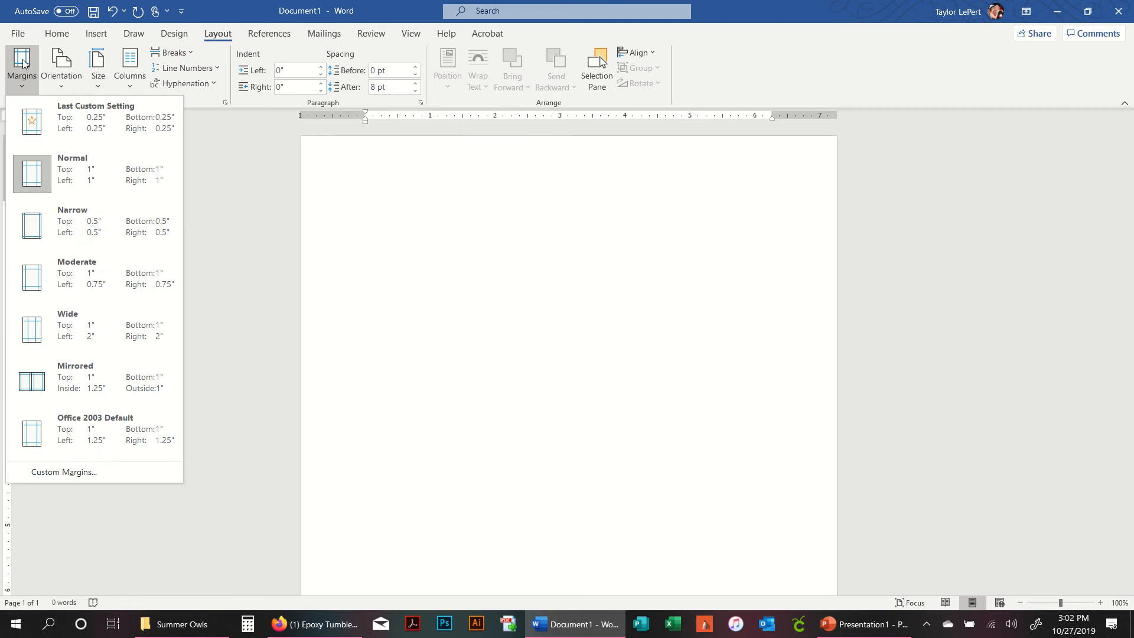
click(109, 228)
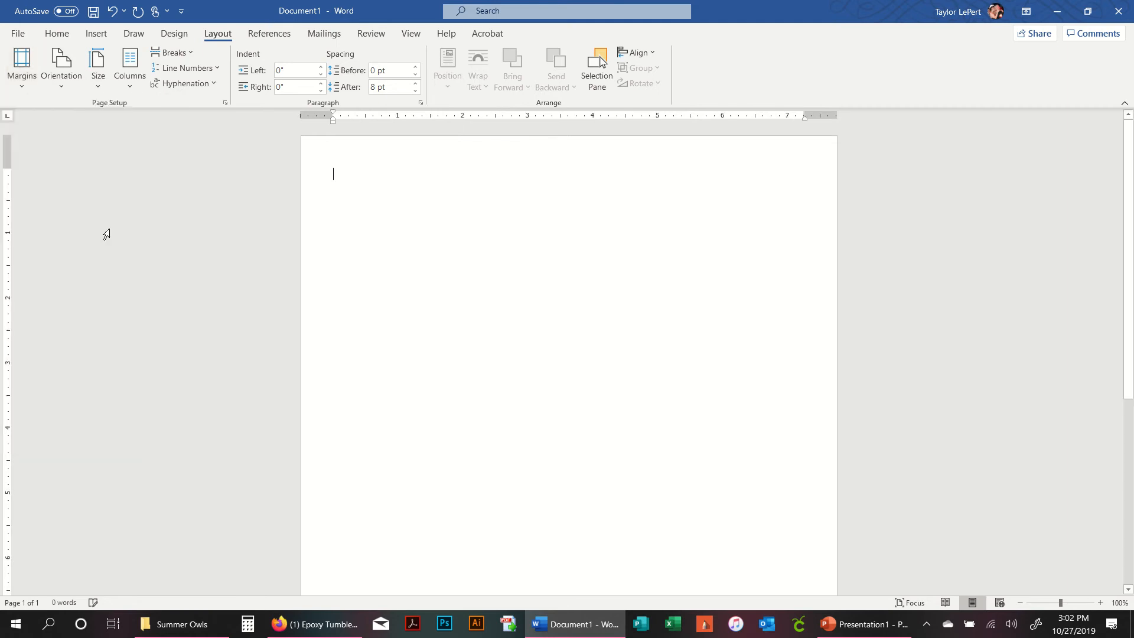
click(22, 65)
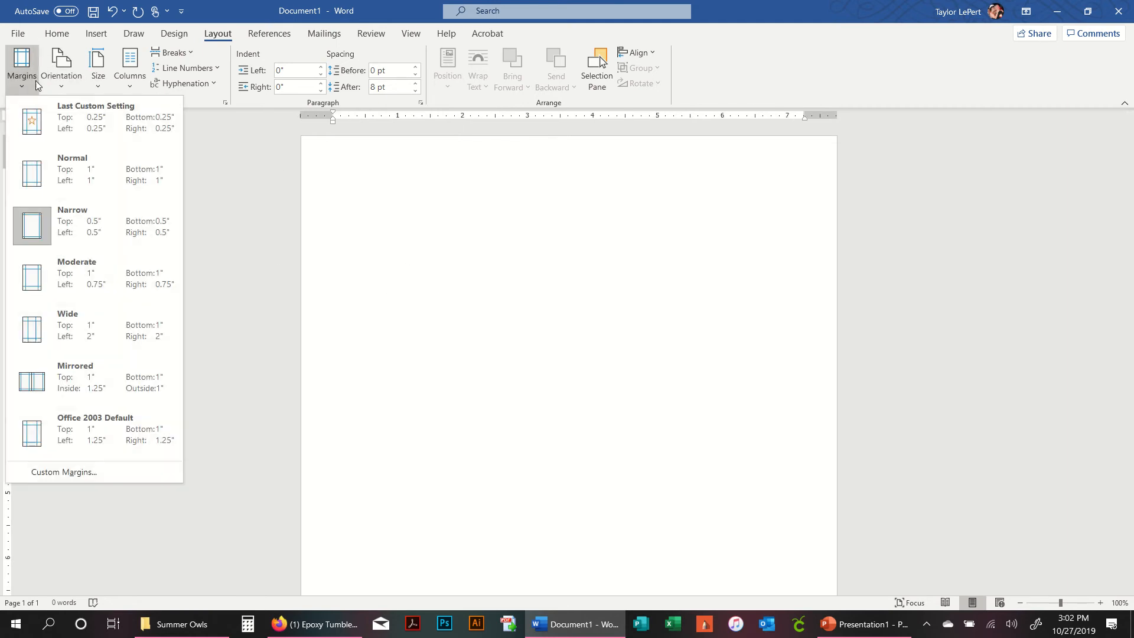
click(130, 477)
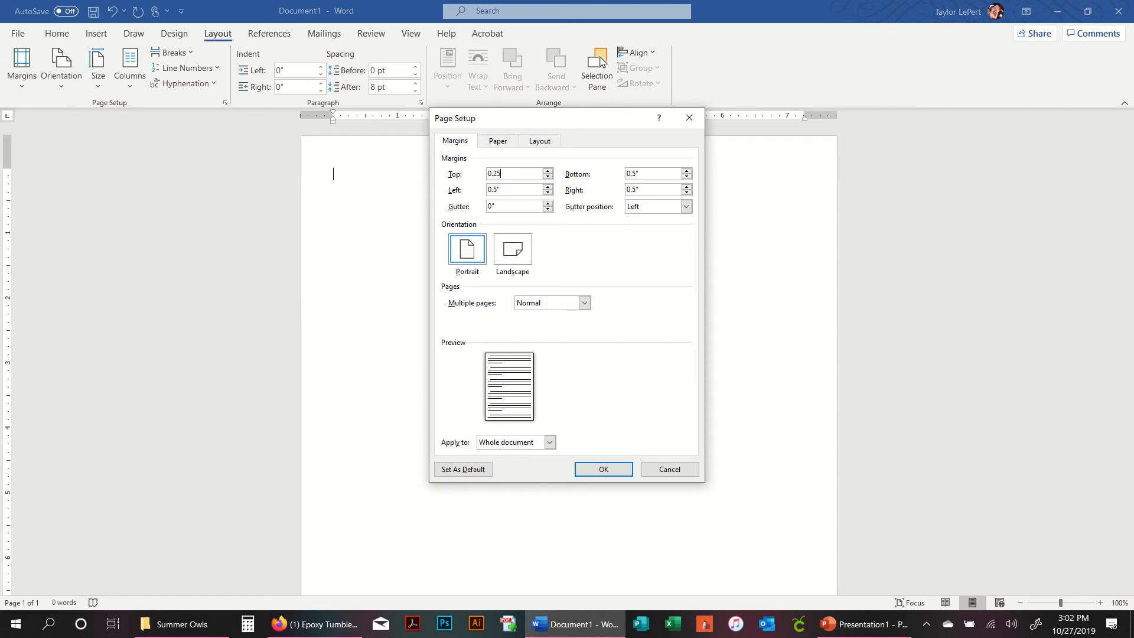
key(Tab)
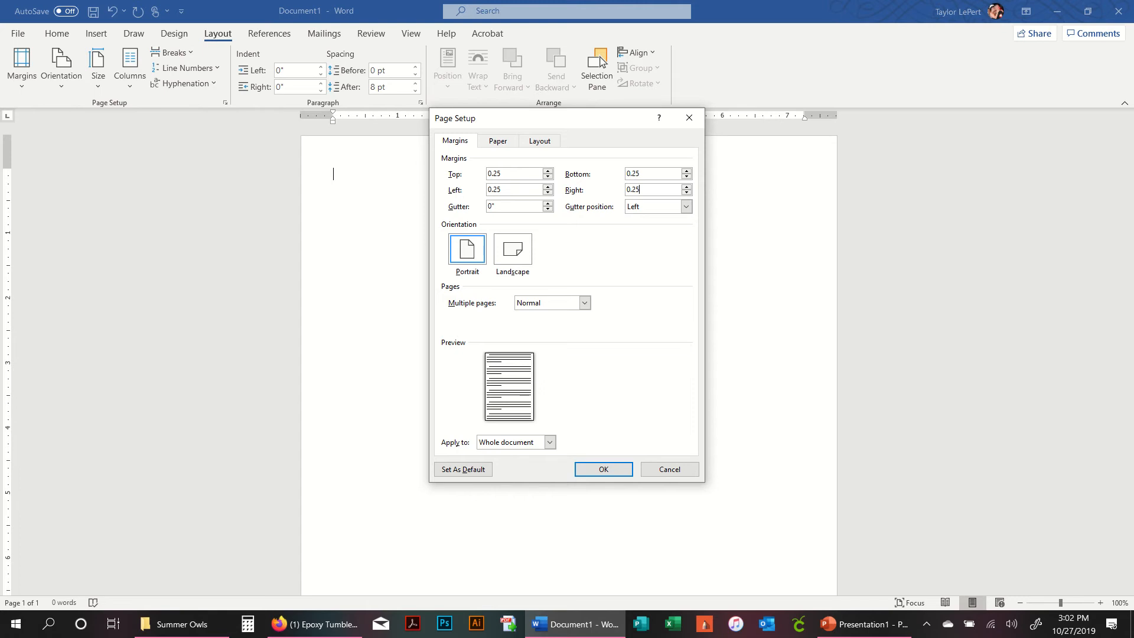
key(Return)
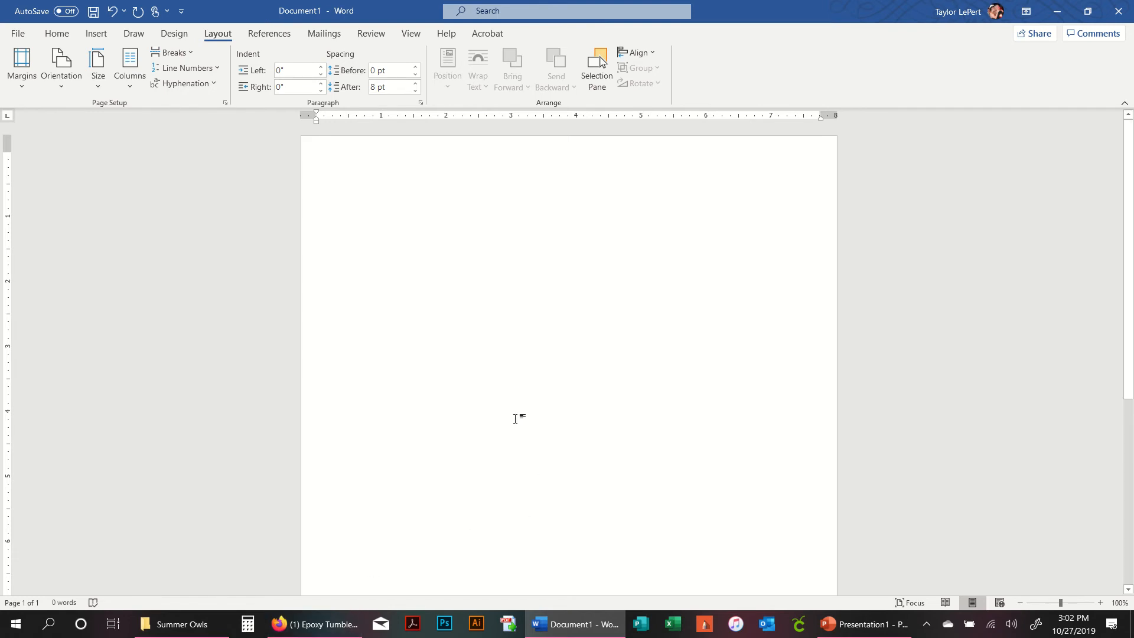
- Search Google Images for penis mandala in a new browser tab
click(319, 629)
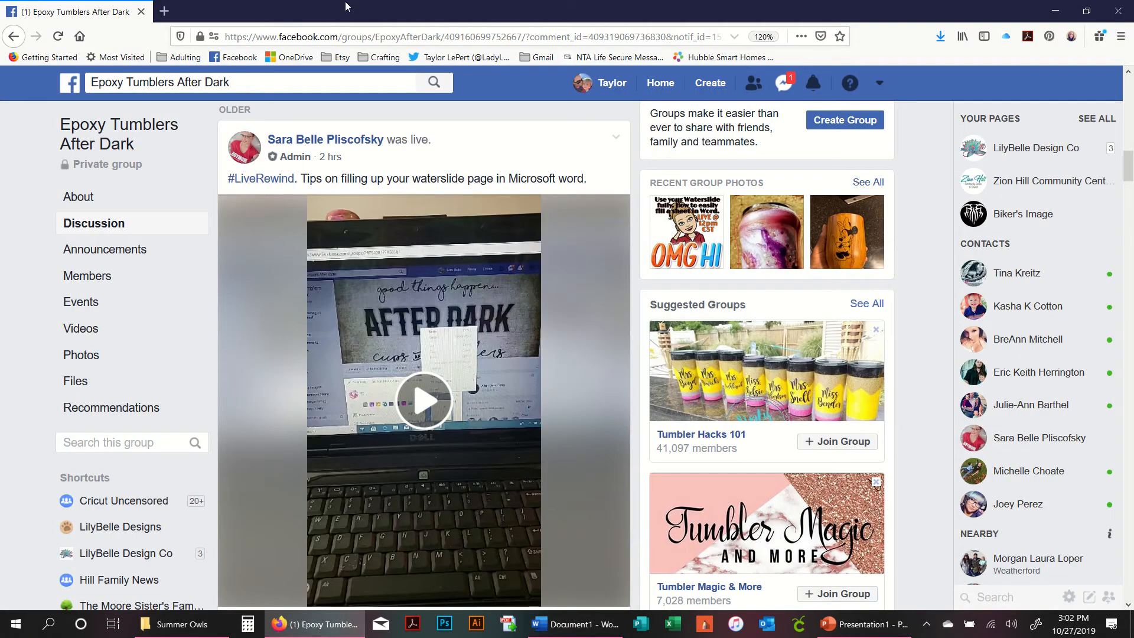
click(167, 11)
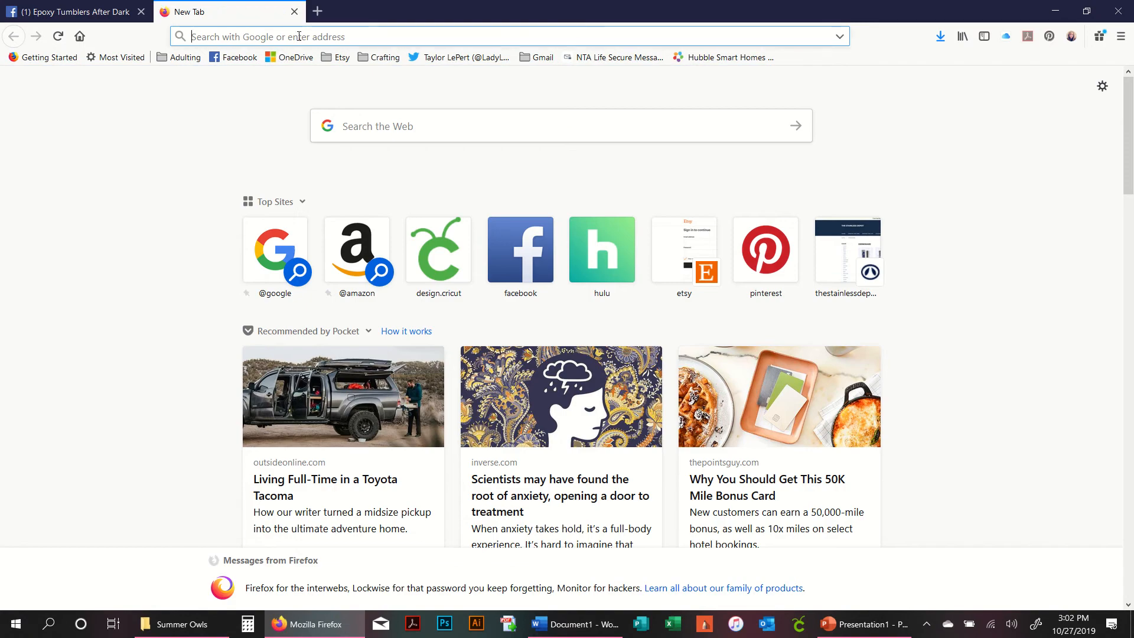
text(pen)
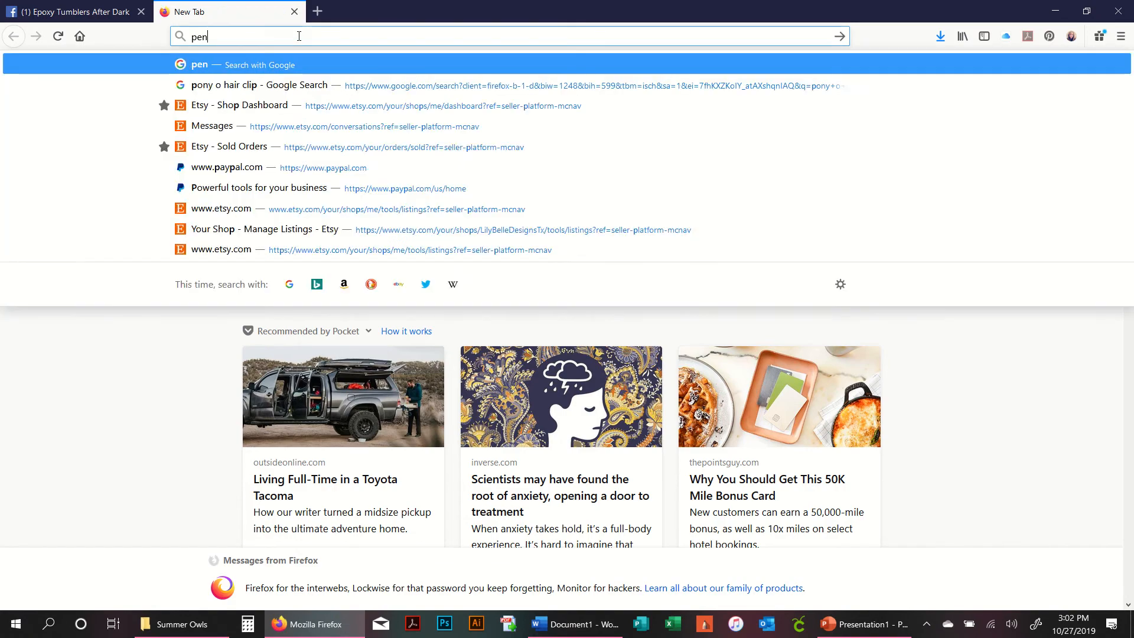
text(is mandala)
key(Return)
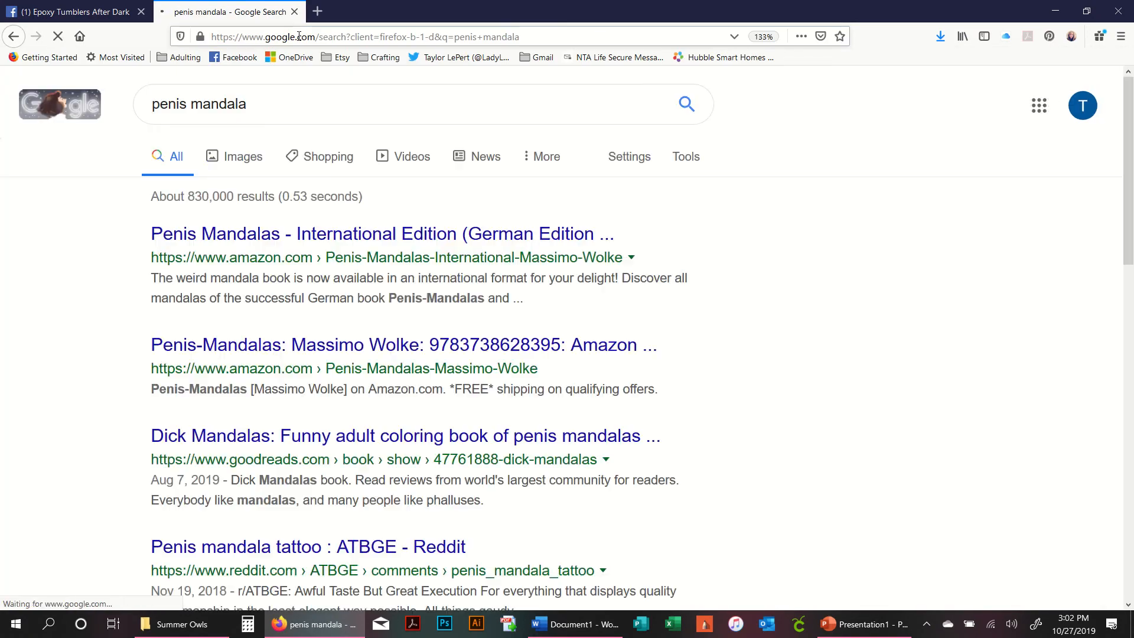
click(255, 161)
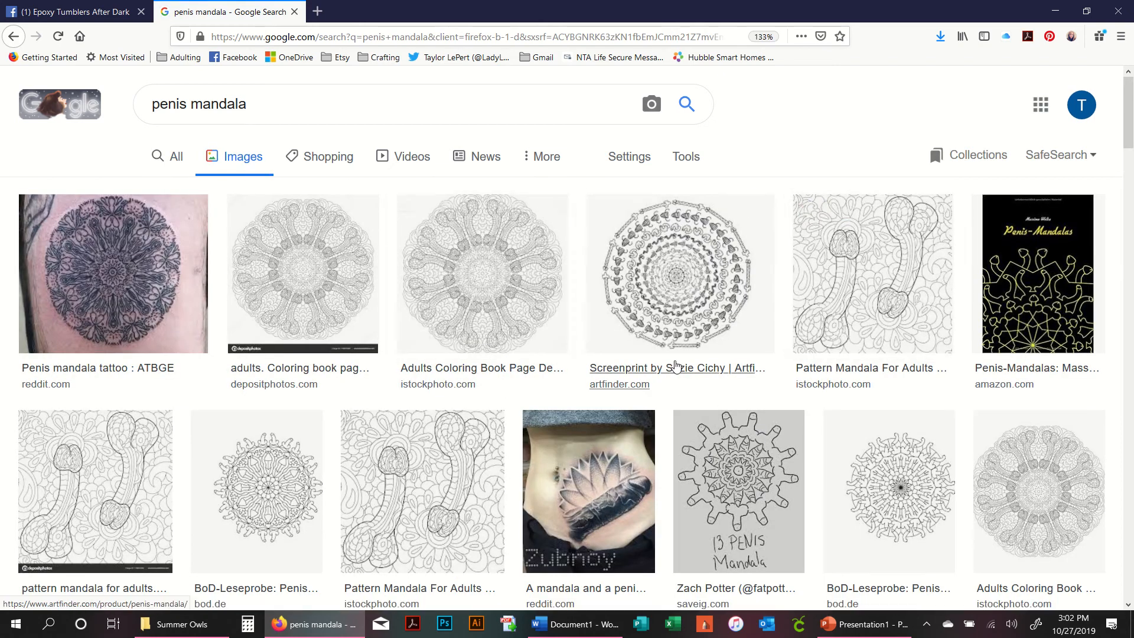
- Save the Artfinder penis mandala image into the Cricut pictures folder as Penis Manda, then minimize the browser
right_click(695, 284)
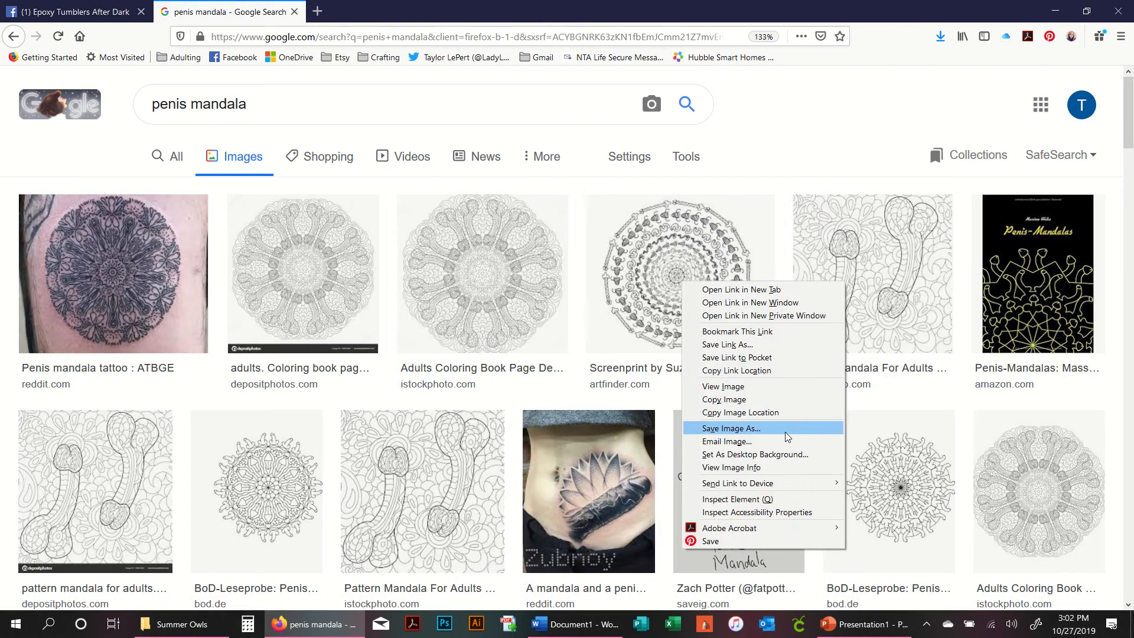
click(606, 268)
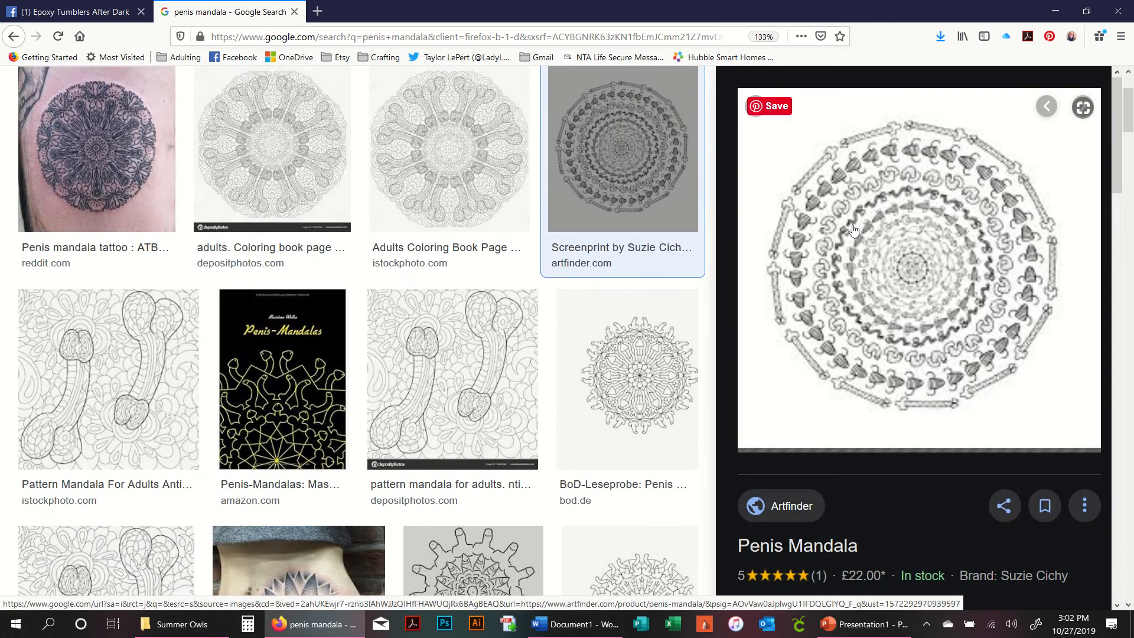
right_click(853, 226)
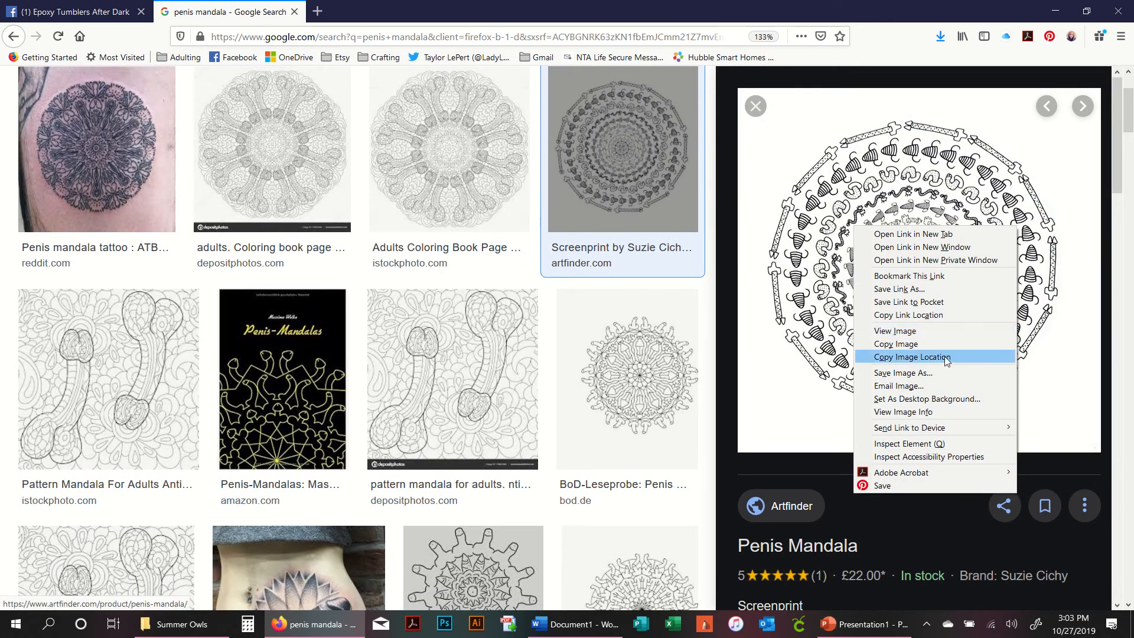
click(945, 372)
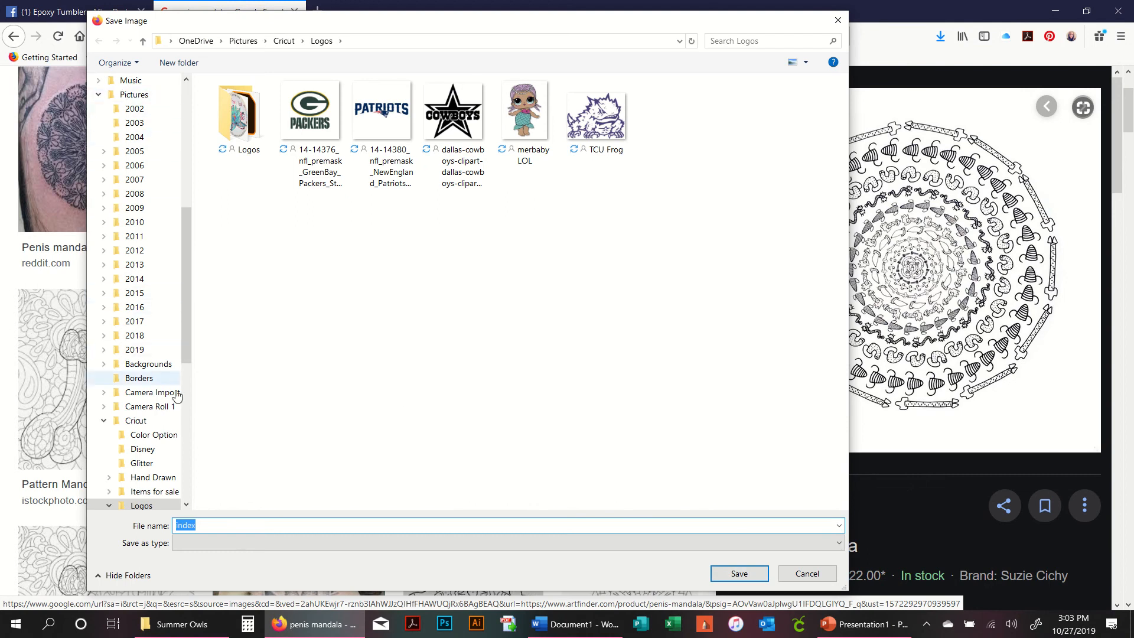
click(167, 422)
click(236, 526)
double_click(236, 526)
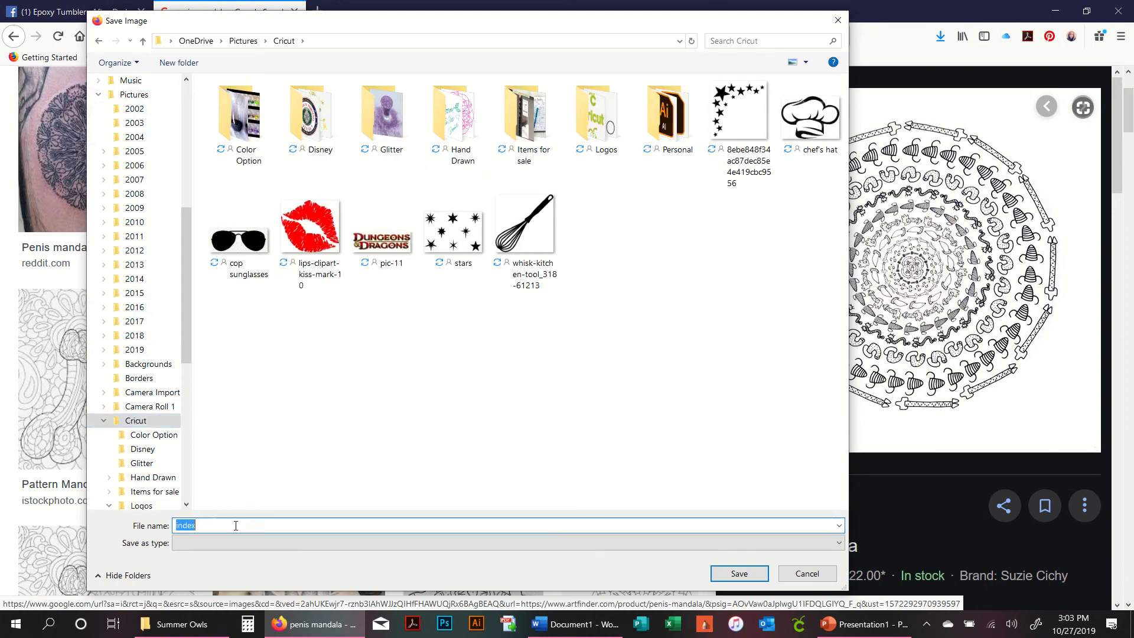
text(Penis Manda)
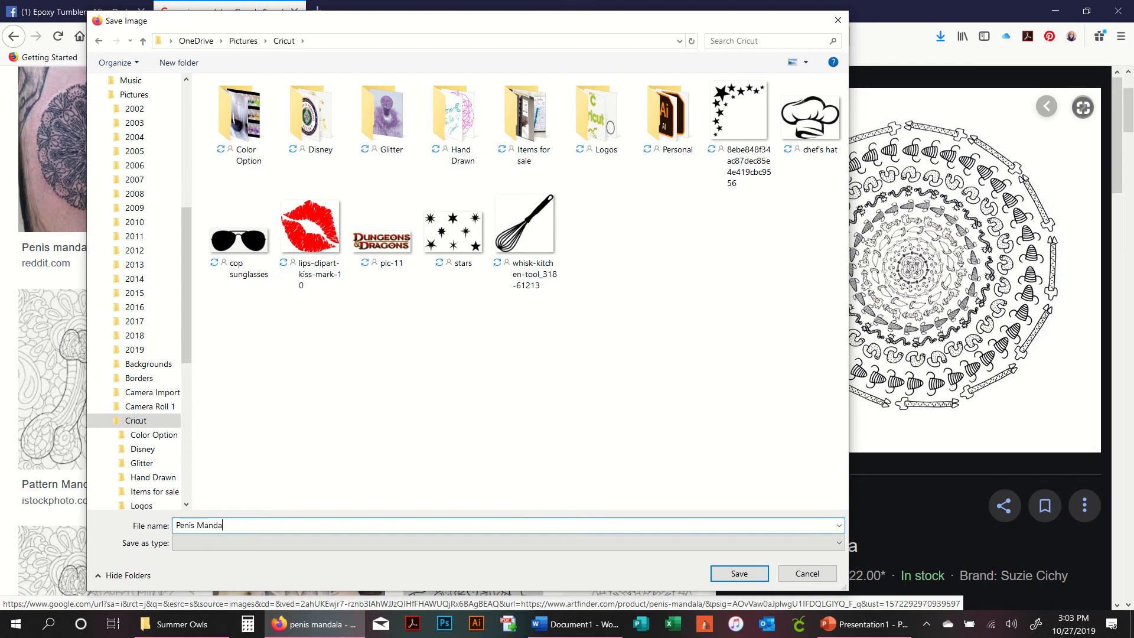
key(Return)
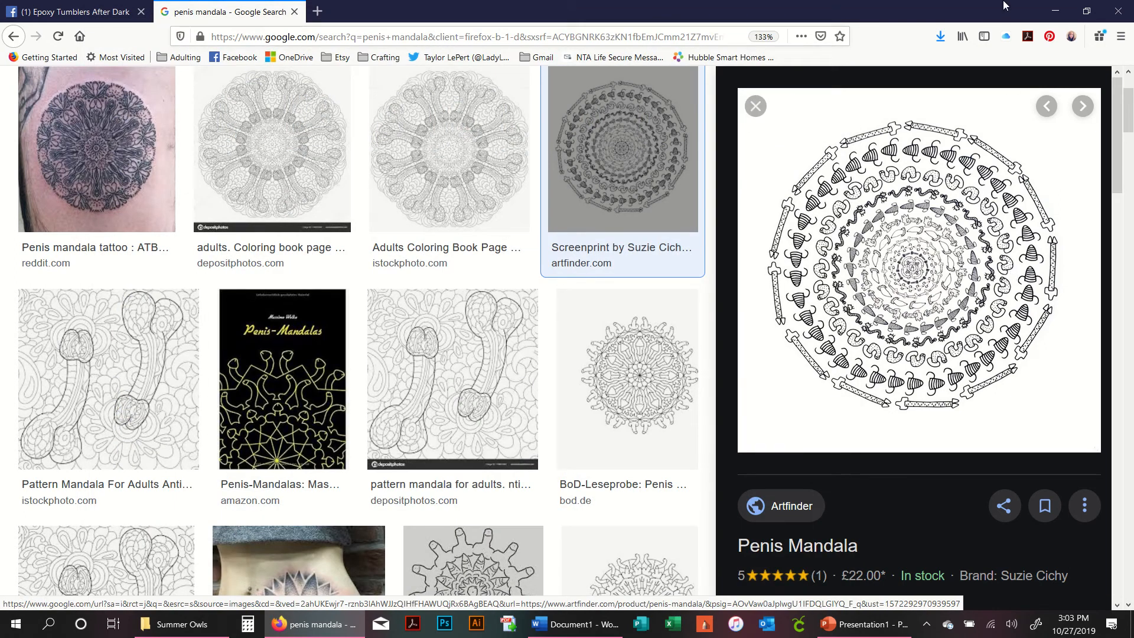
click(1058, 11)
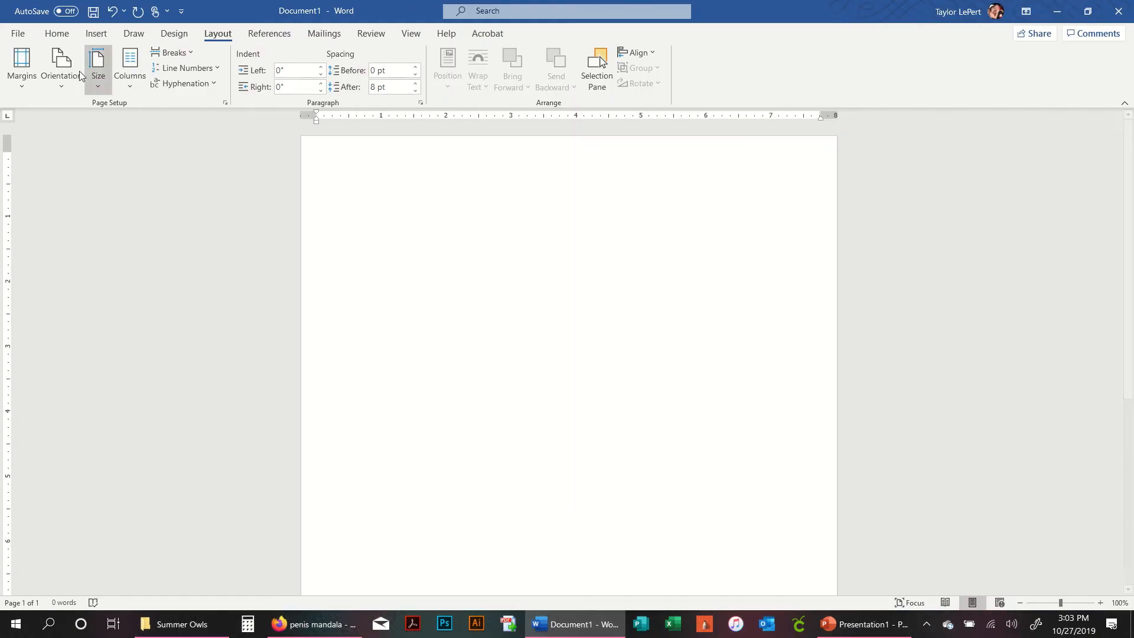
- Insert the saved Penis Manda mandala picture from the Cricut pictures folder into the document
click(98, 39)
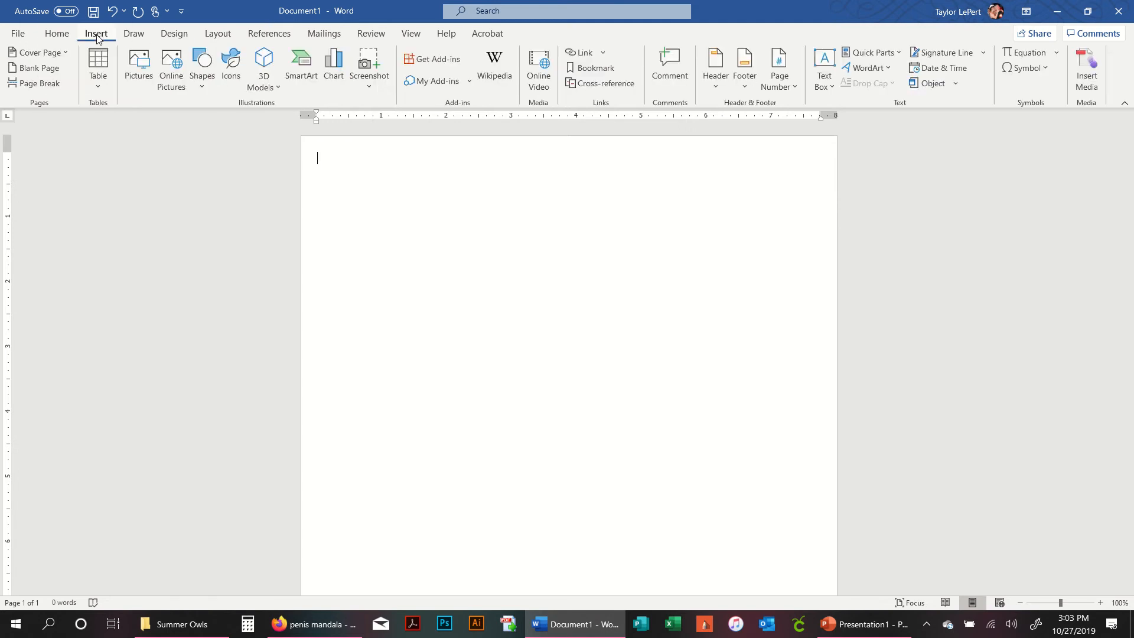
click(139, 65)
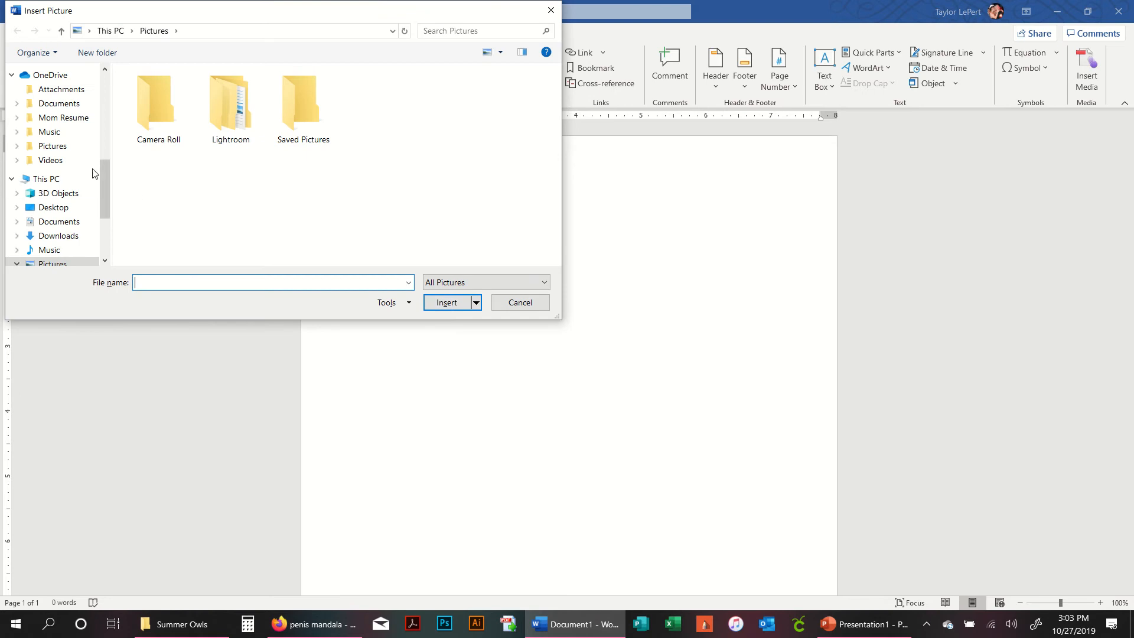
drag(102, 166, 101, 86)
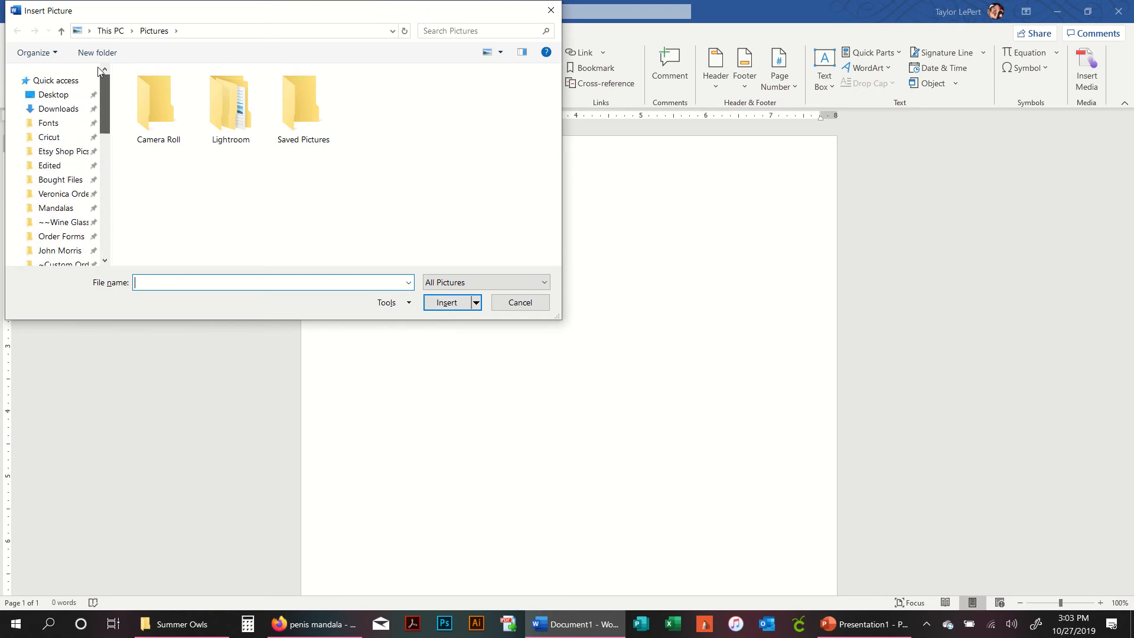
click(49, 138)
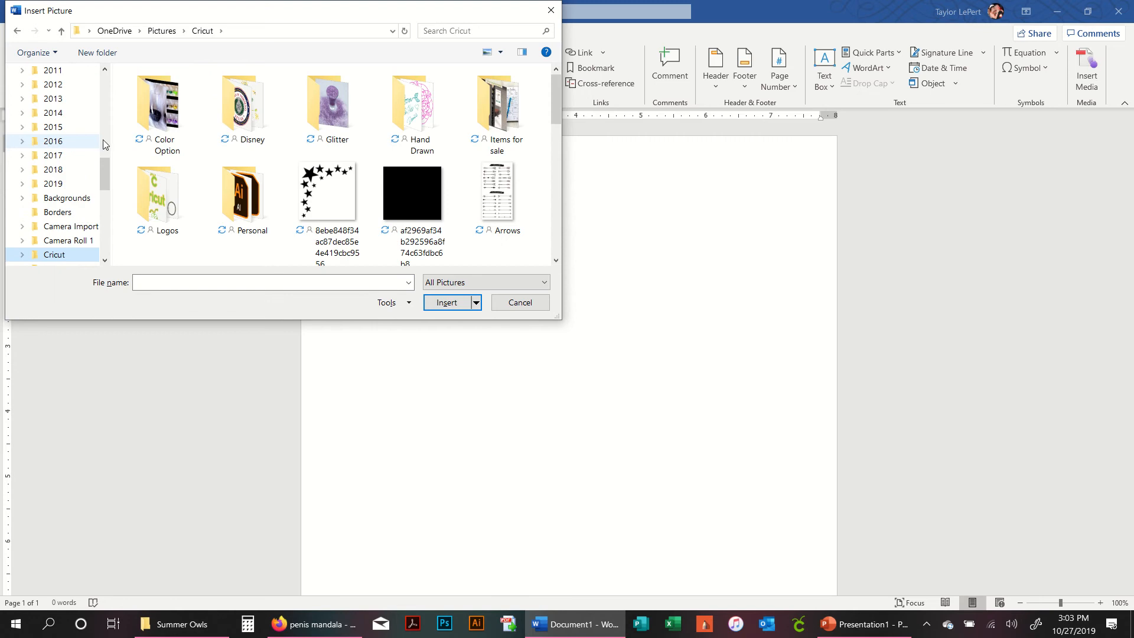
scroll(460, 249, down, 1)
scroll(457, 243, down, 3)
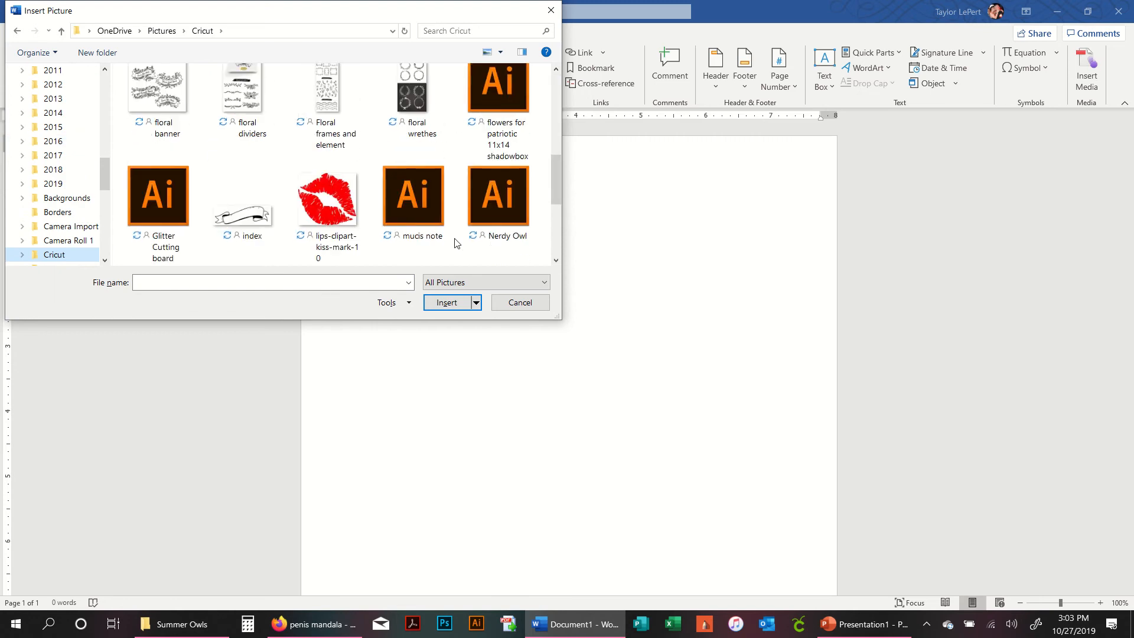
scroll(457, 243, down, 3)
double_click(242, 94)
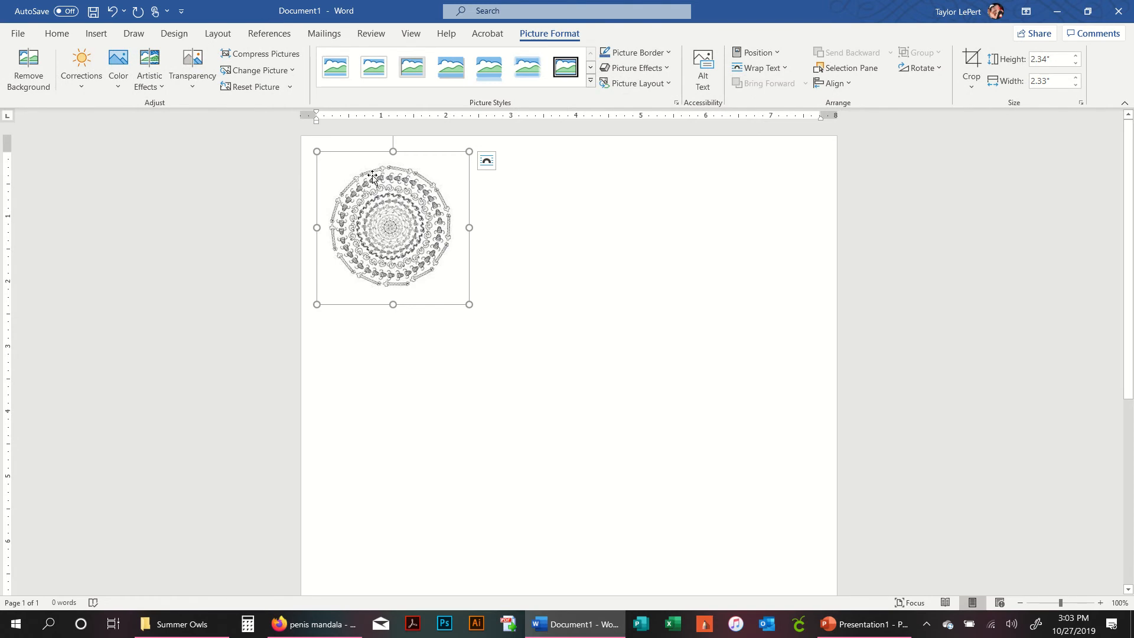
- Set the picture's text wrapping to In Front of Text, keeping it in the page's top-left corner
click(488, 165)
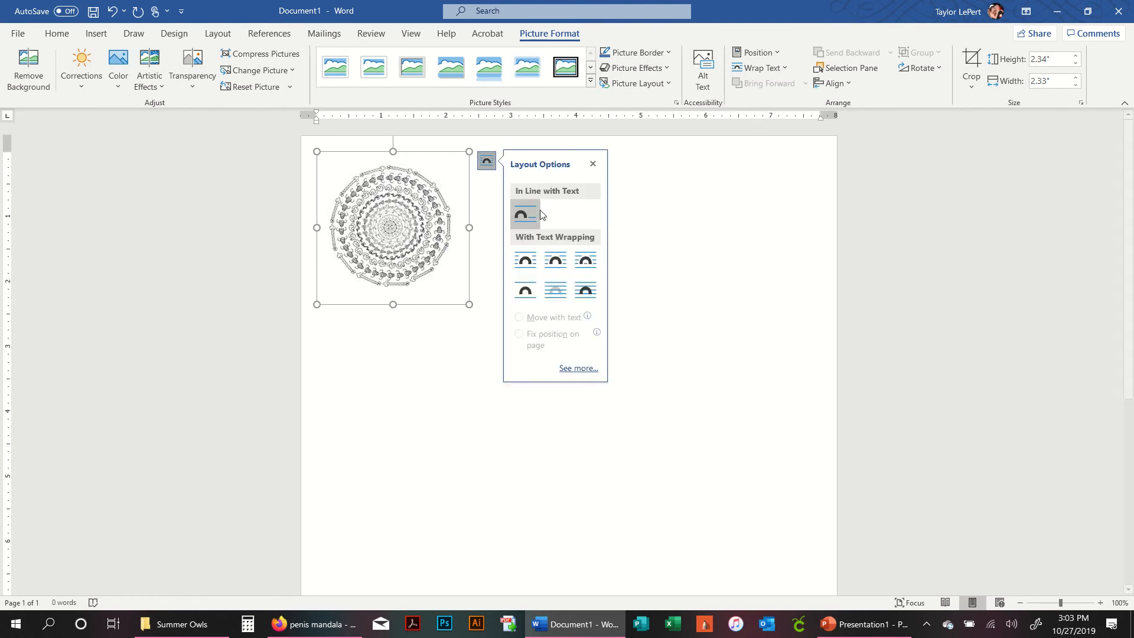
click(589, 293)
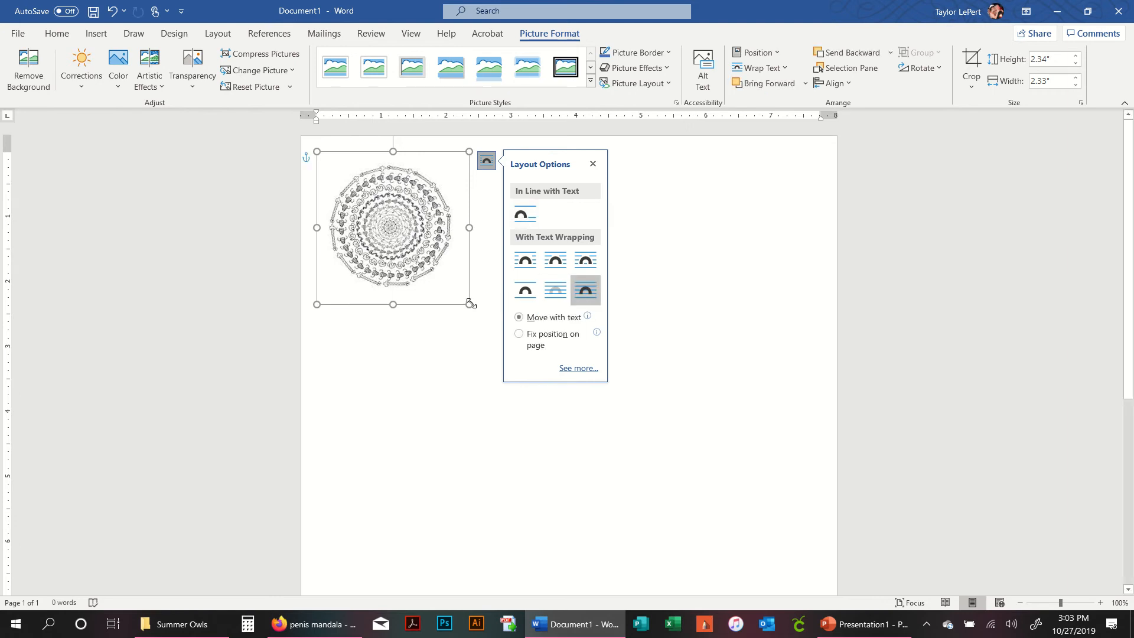
drag(426, 242, 634, 365)
drag(598, 328, 423, 238)
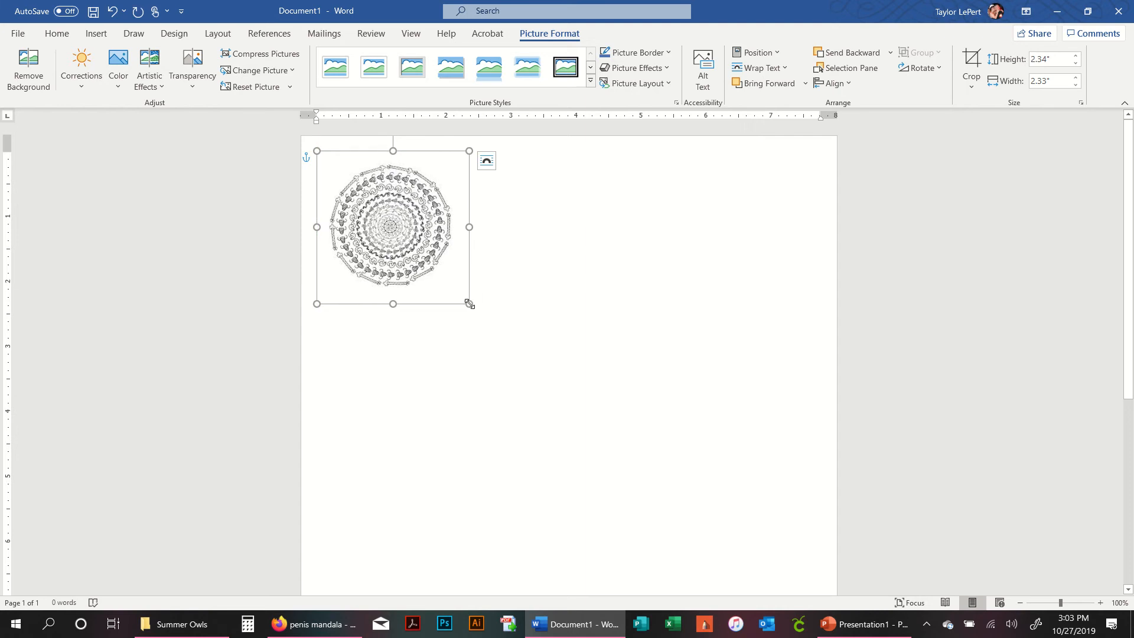
- Enlarge the picture from its corner to about 7.6 inches square
drag(470, 304, 721, 592)
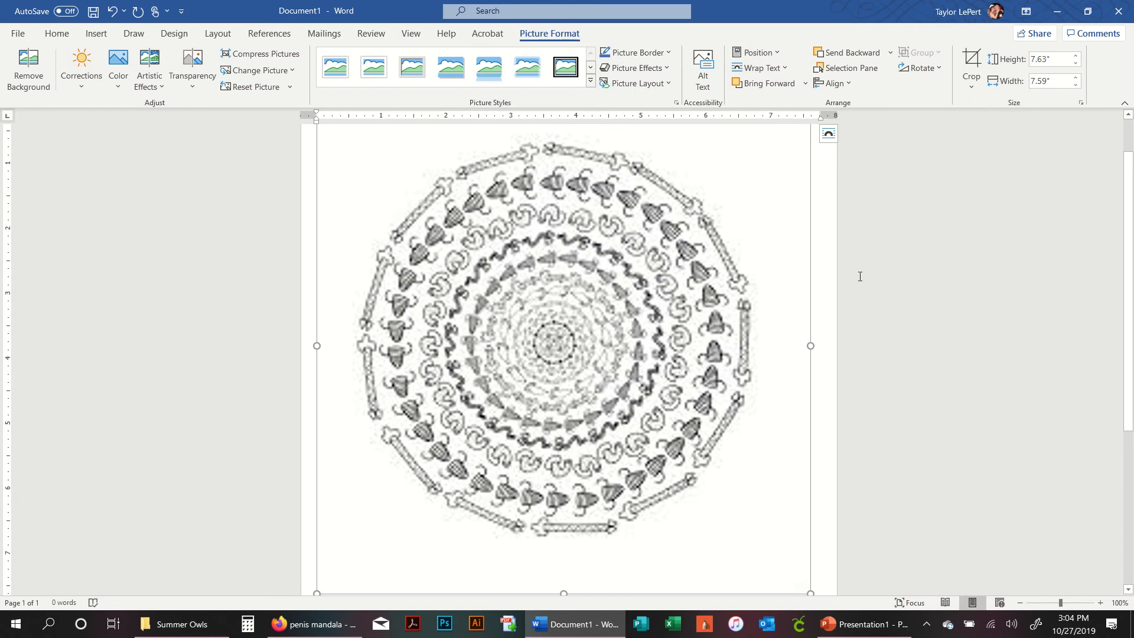
click(916, 331)
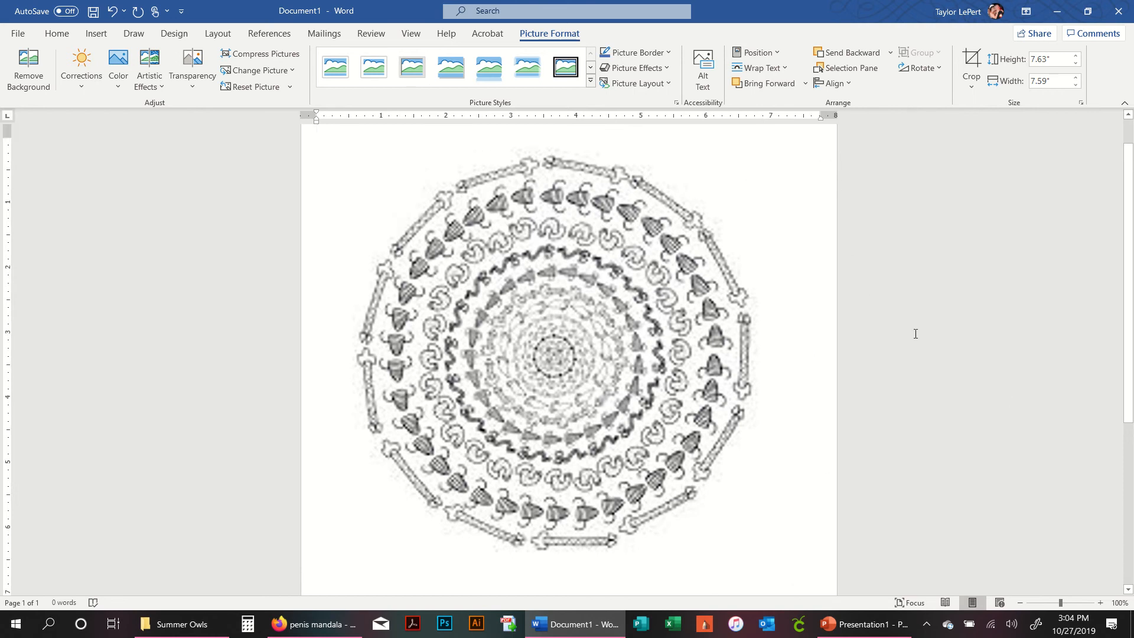
- Crop the picture's top, sides and bottom down to a square of about 6.15 inches
click(701, 230)
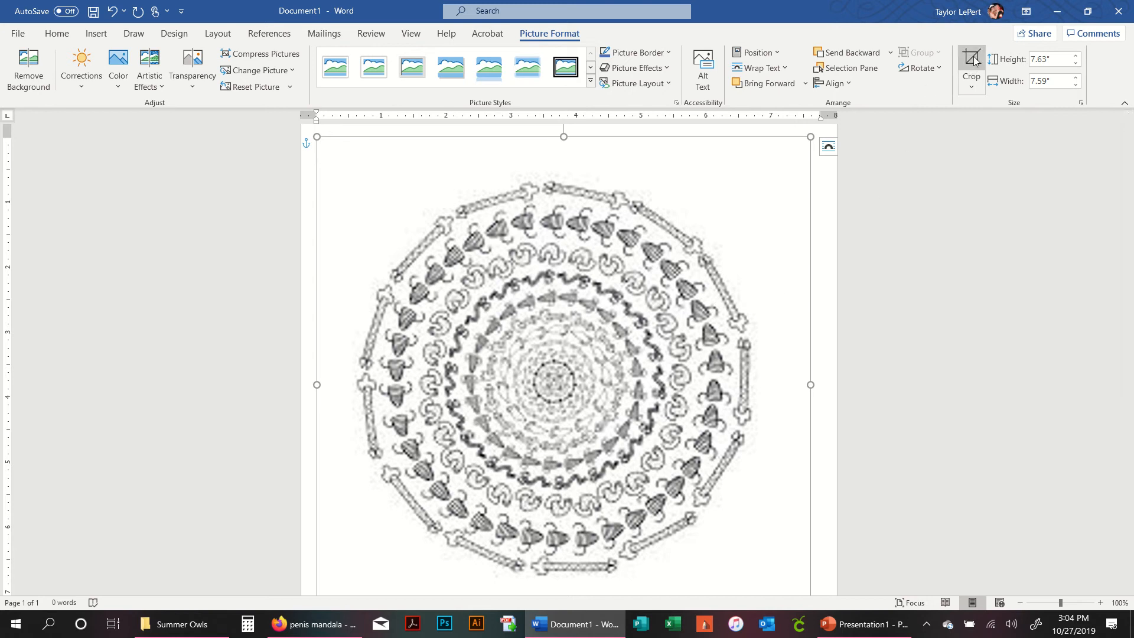
right_click(666, 238)
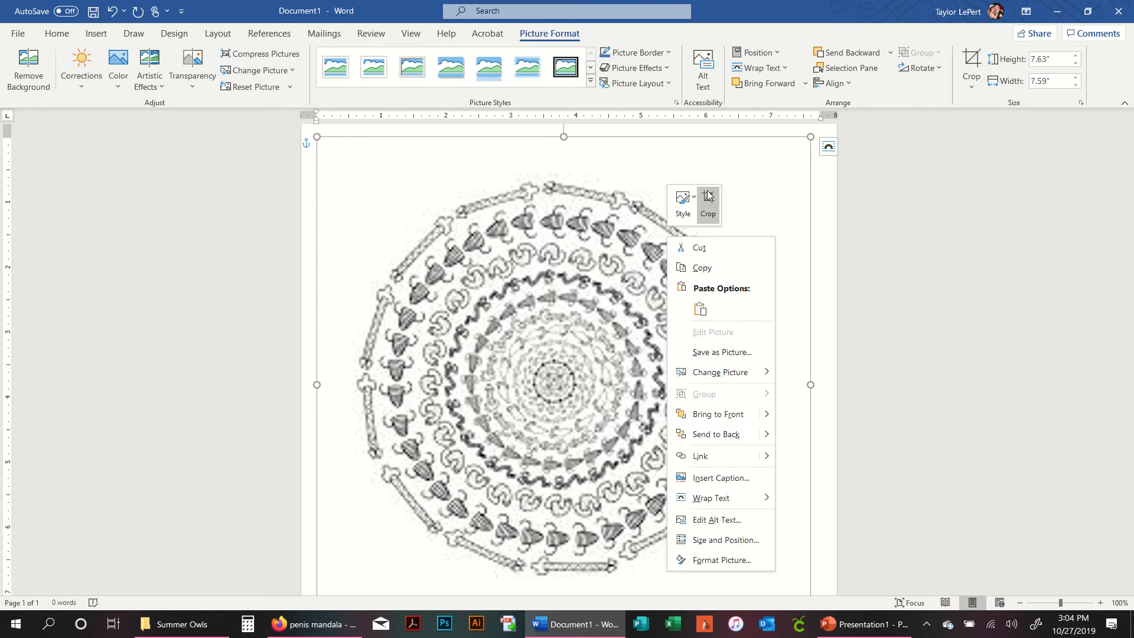
click(706, 209)
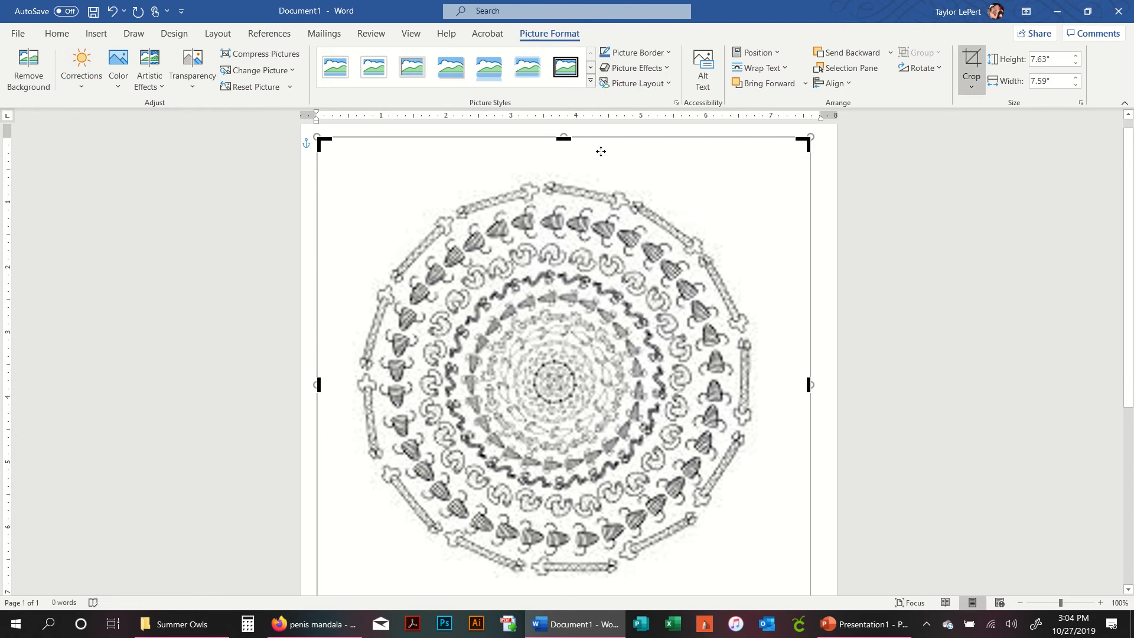
drag(565, 143, 574, 178)
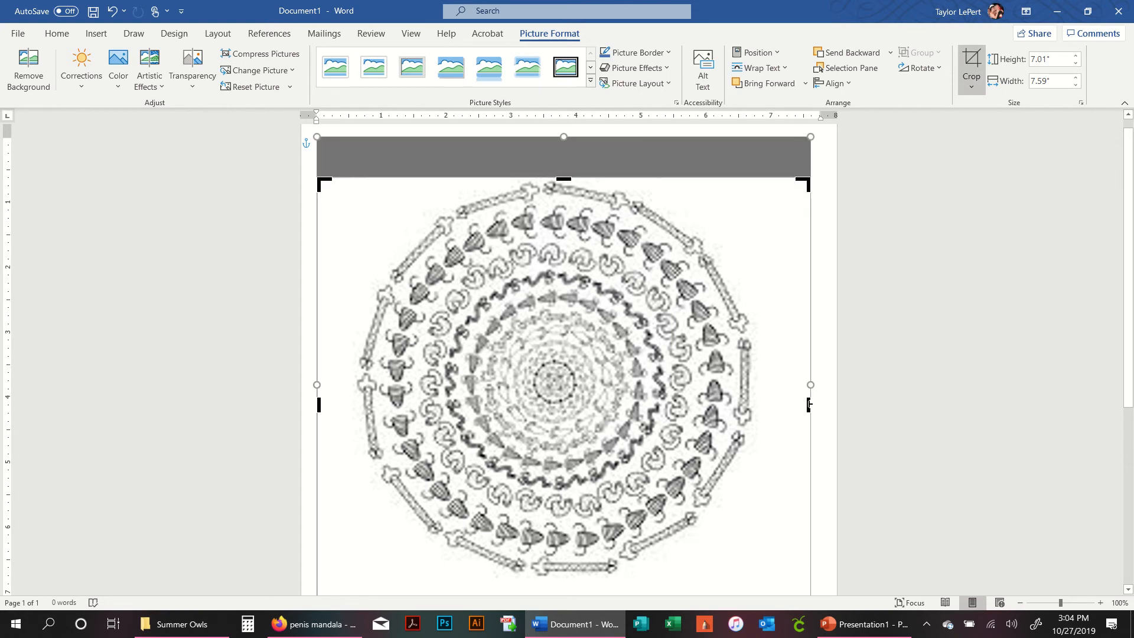
drag(809, 404, 754, 418)
drag(319, 406, 356, 410)
scroll(536, 405, down, 1)
scroll(536, 404, down, 3)
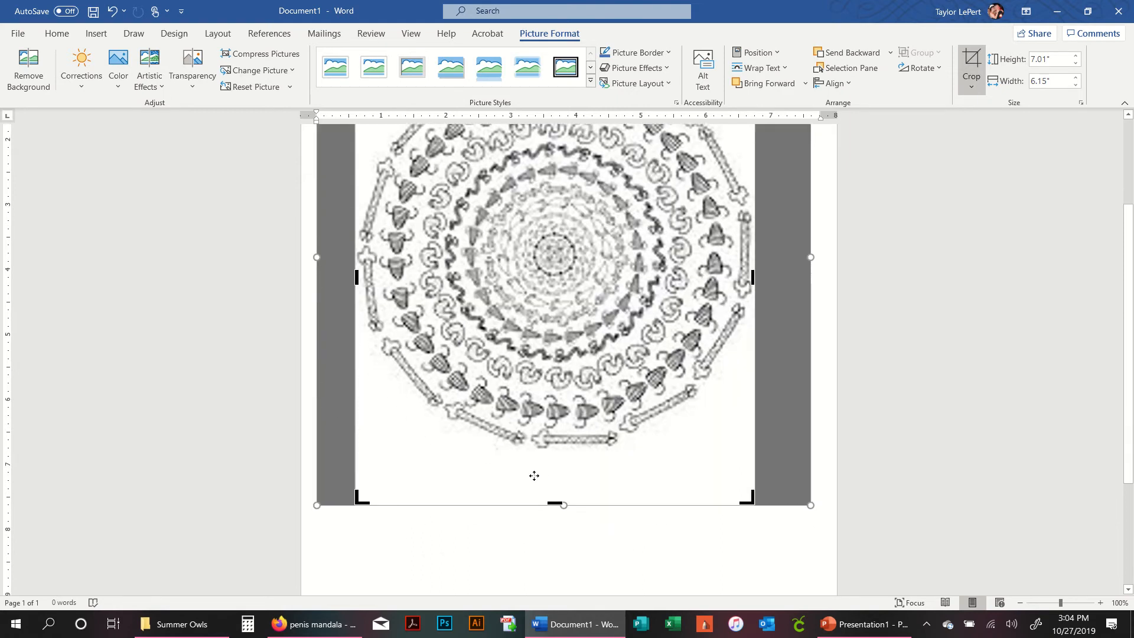
drag(555, 504, 555, 448)
key(Escape)
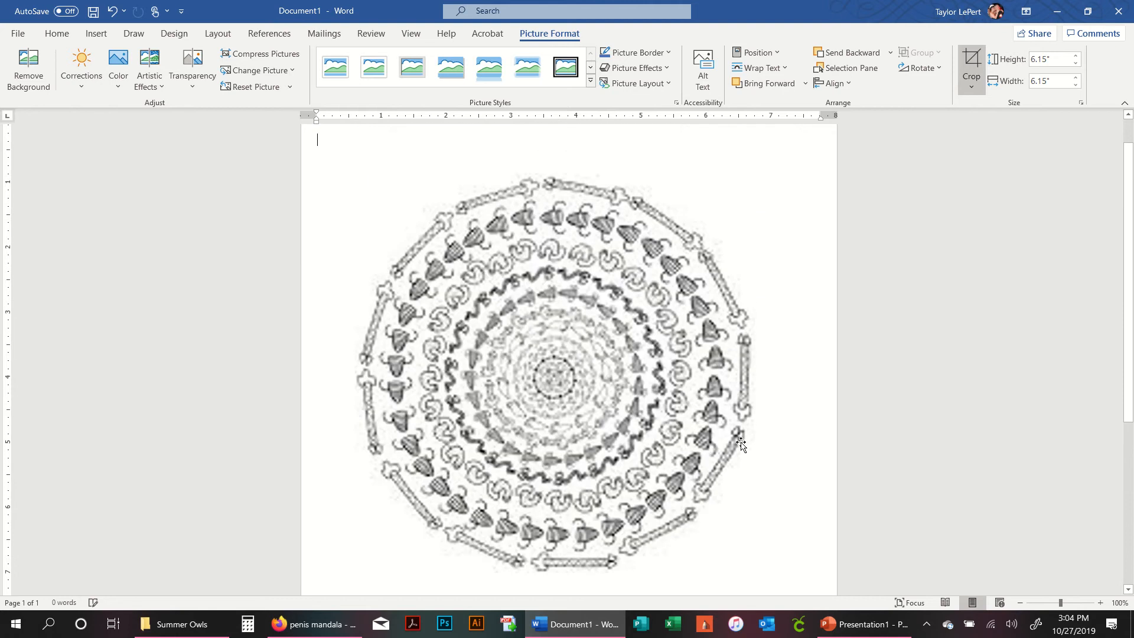
- Move the cropped picture slightly upward and reselect it
drag(576, 297, 562, 275)
click(887, 298)
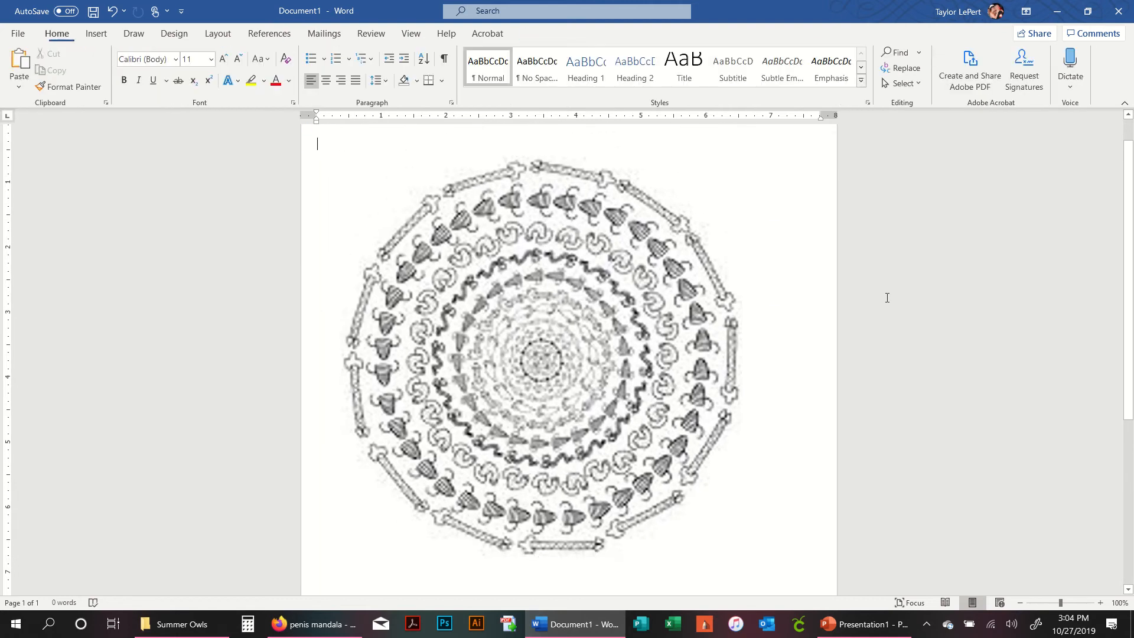
click(568, 243)
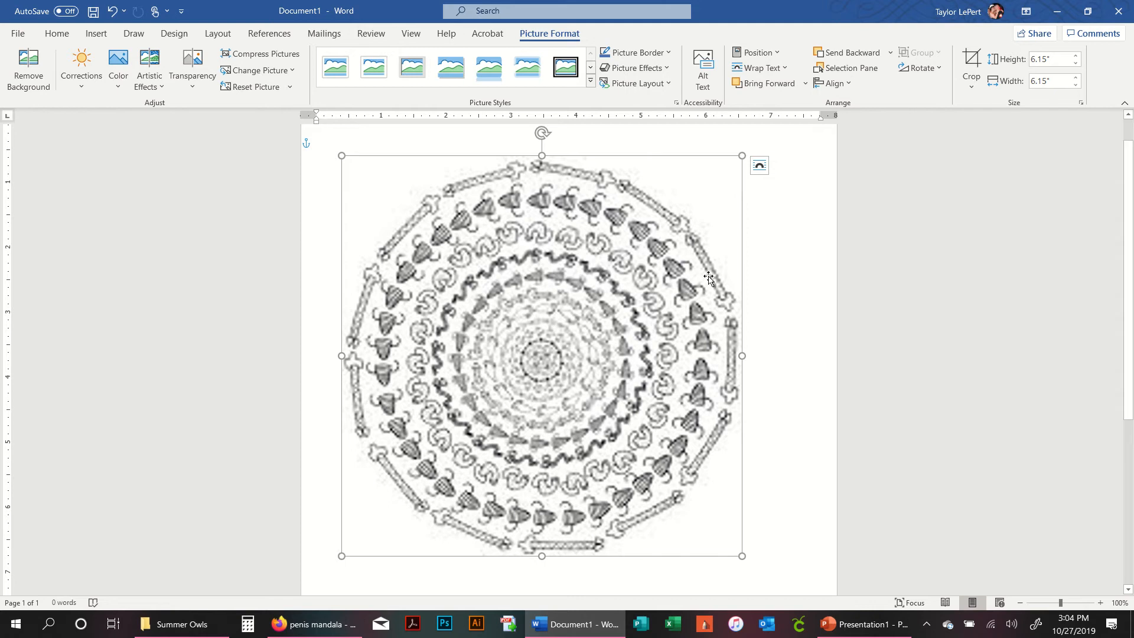
- Set the picture's height to 6 inches
click(1061, 63)
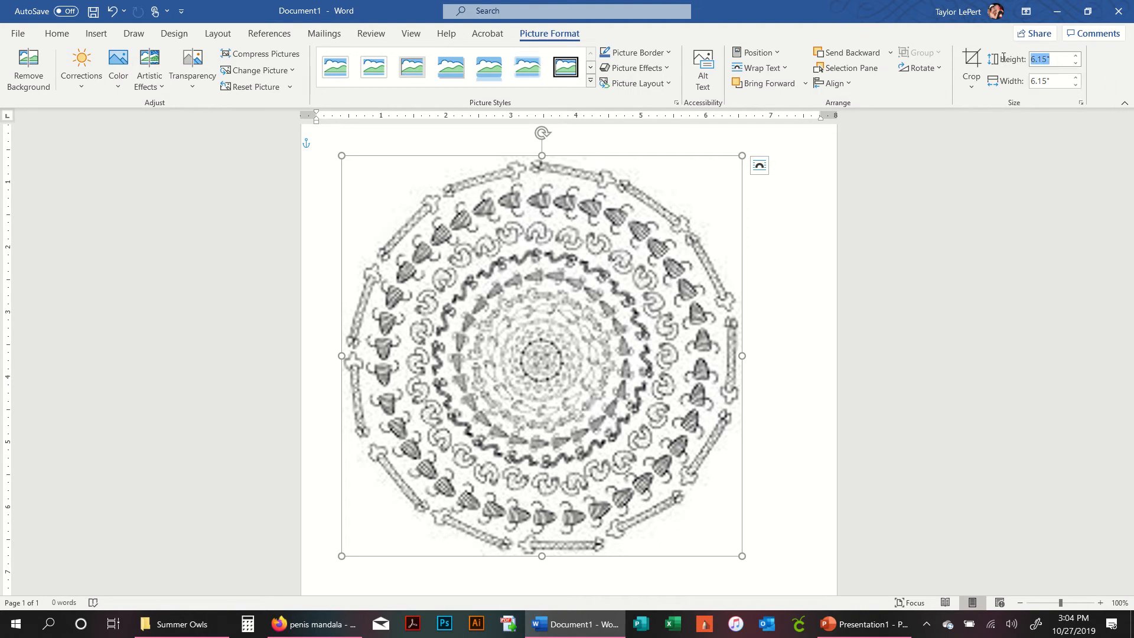
text(6)
key(Return)
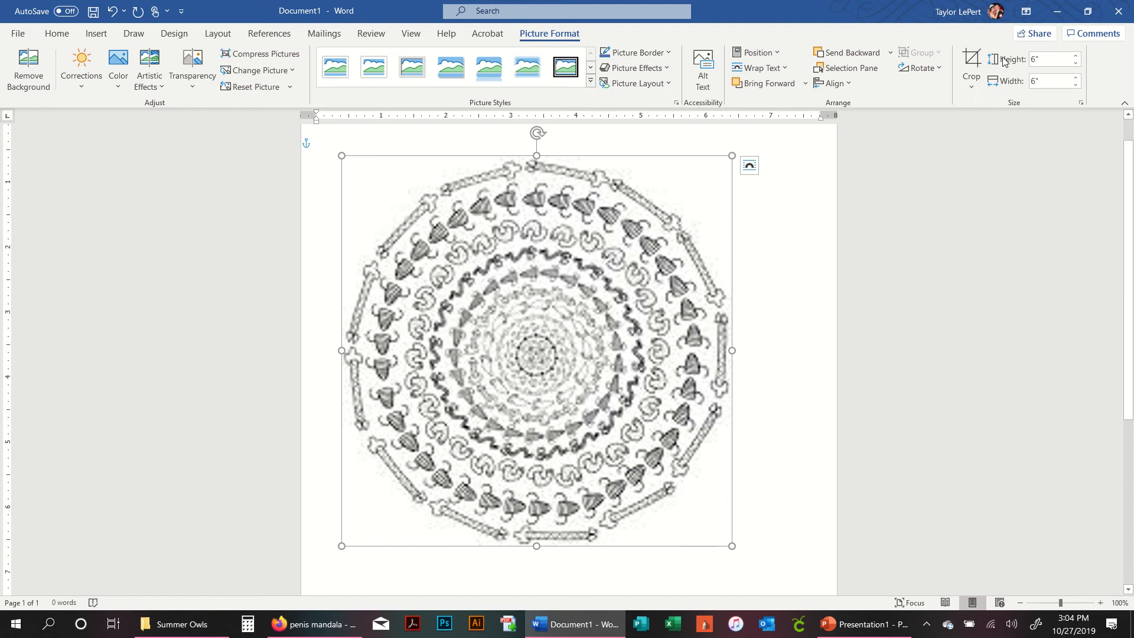
- Set the picture's height to 3 inches
click(1016, 62)
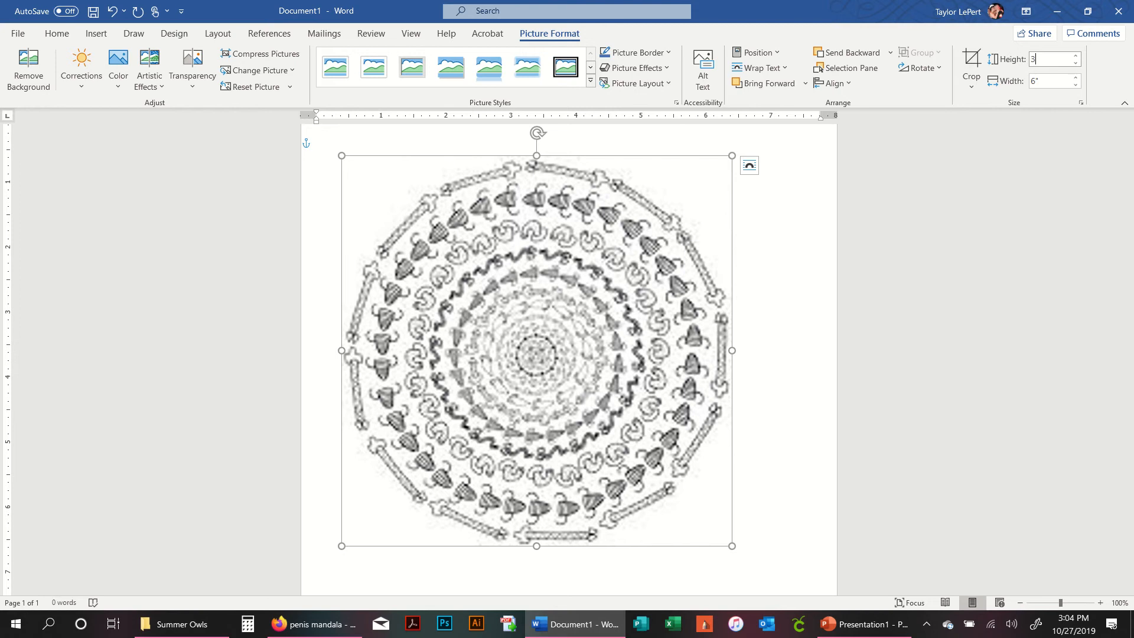
text(3)
key(Return)
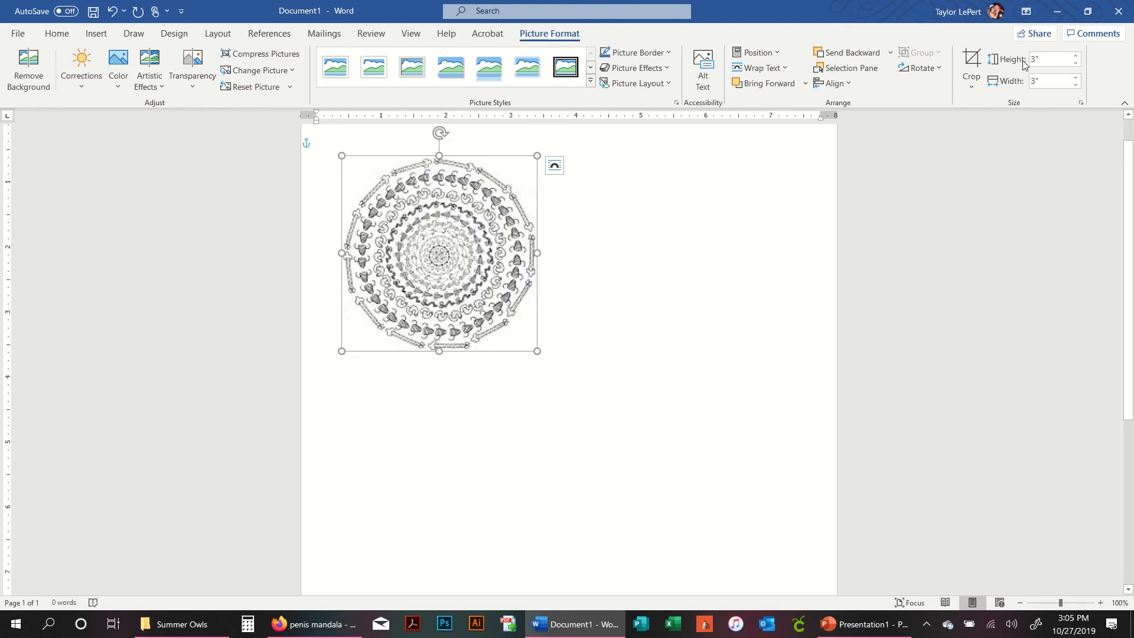
- Reposition the 3-inch picture snugly in the page's top-left corner
click(675, 284)
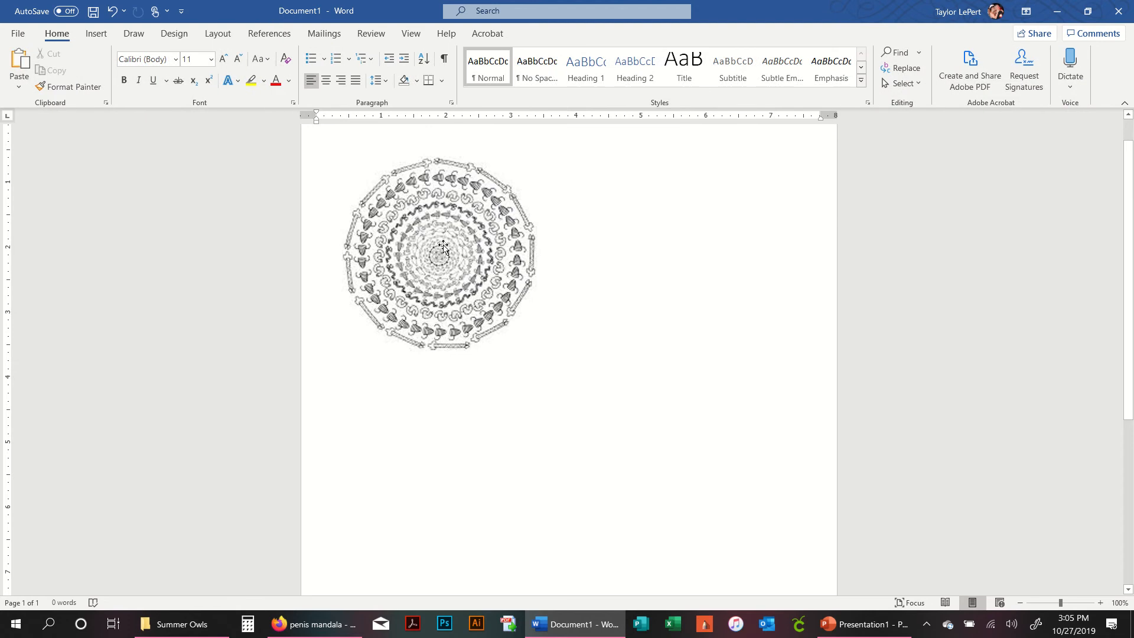
drag(443, 247, 637, 312)
click(748, 323)
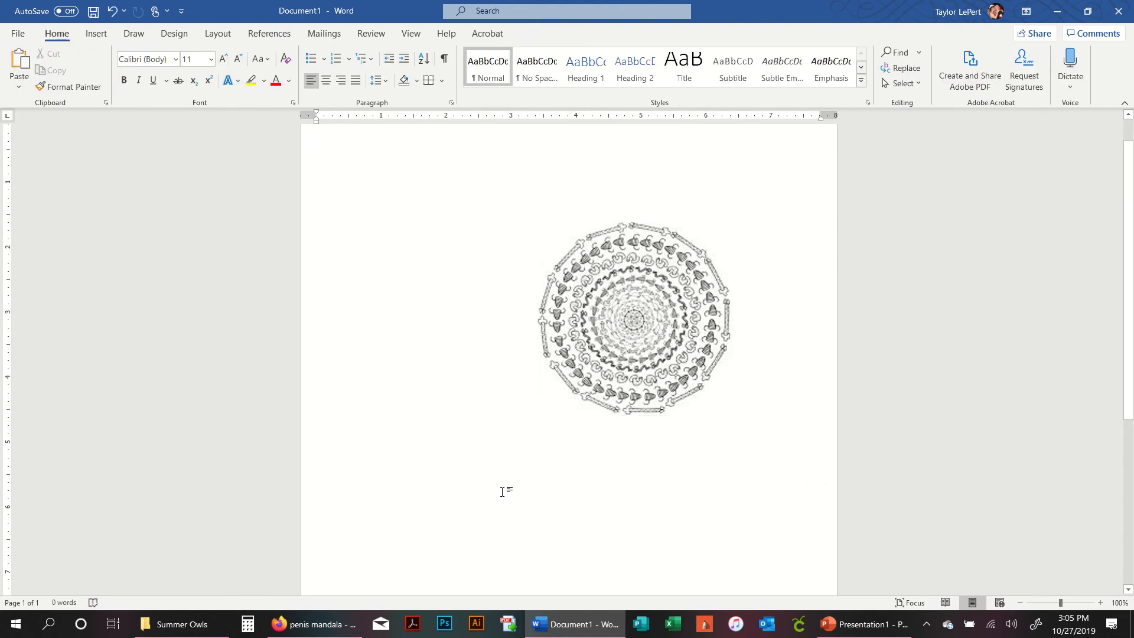
drag(624, 327, 404, 248)
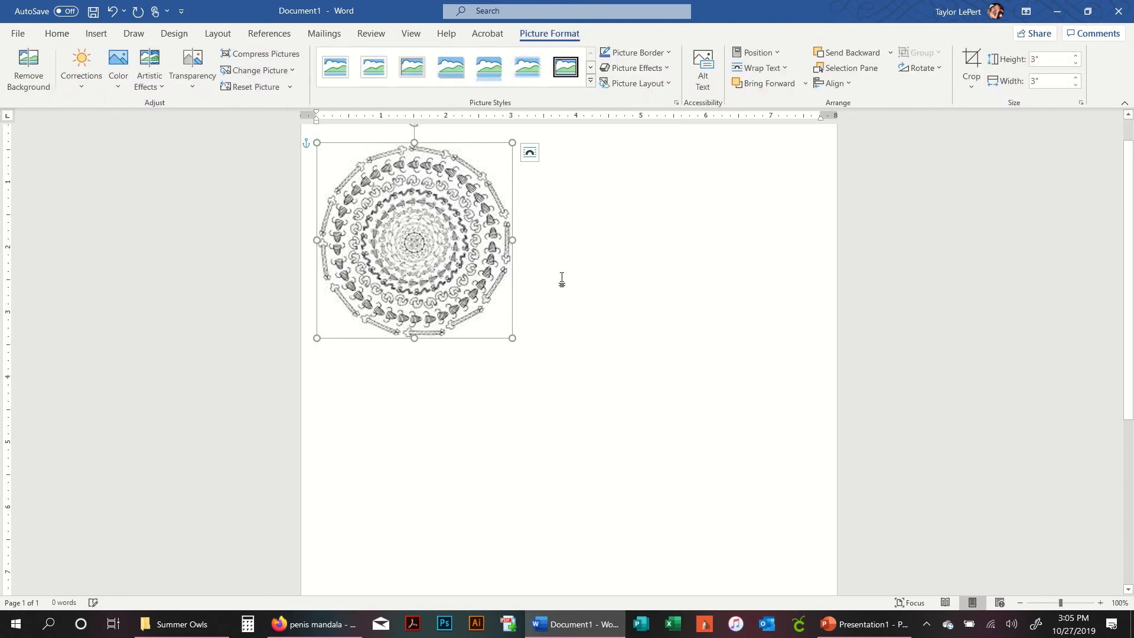
click(546, 344)
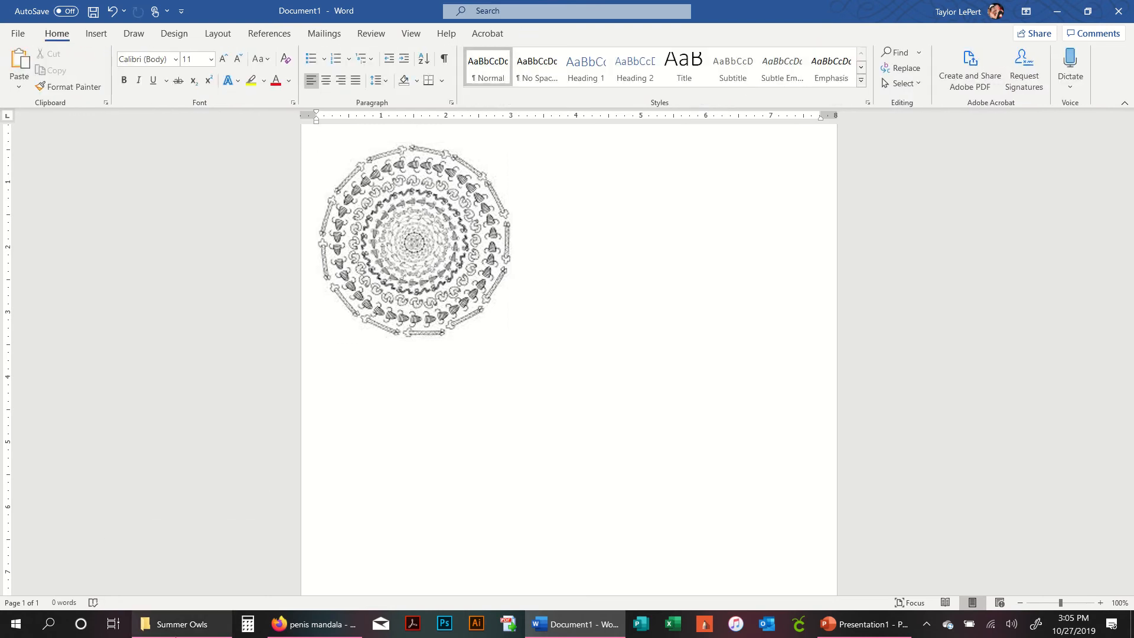
mouse_move(176, 635)
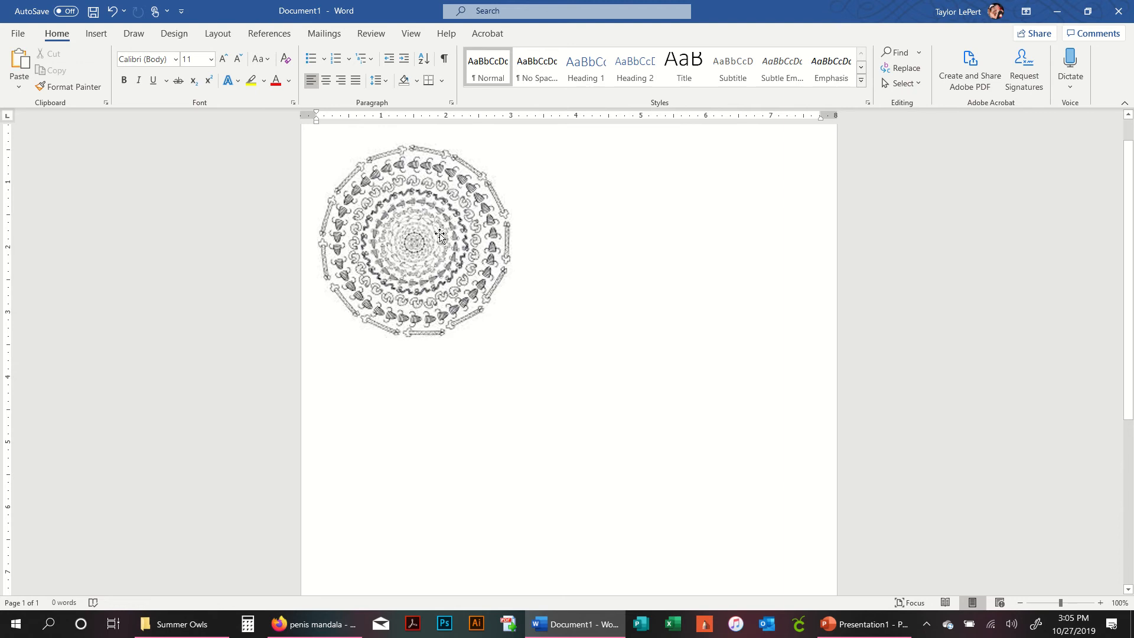
drag(425, 244, 442, 258)
scroll(549, 402, up, 1)
click(560, 289)
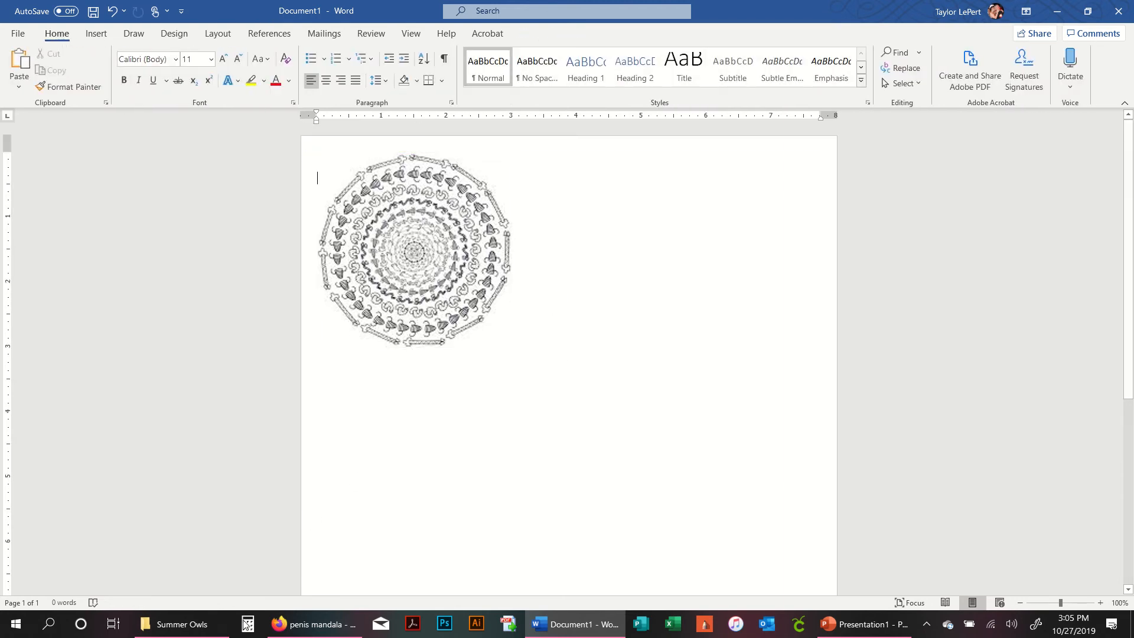
- Switch to File Explorer, open the Summer Owls CL672 folder and preview the CL672 image
click(183, 629)
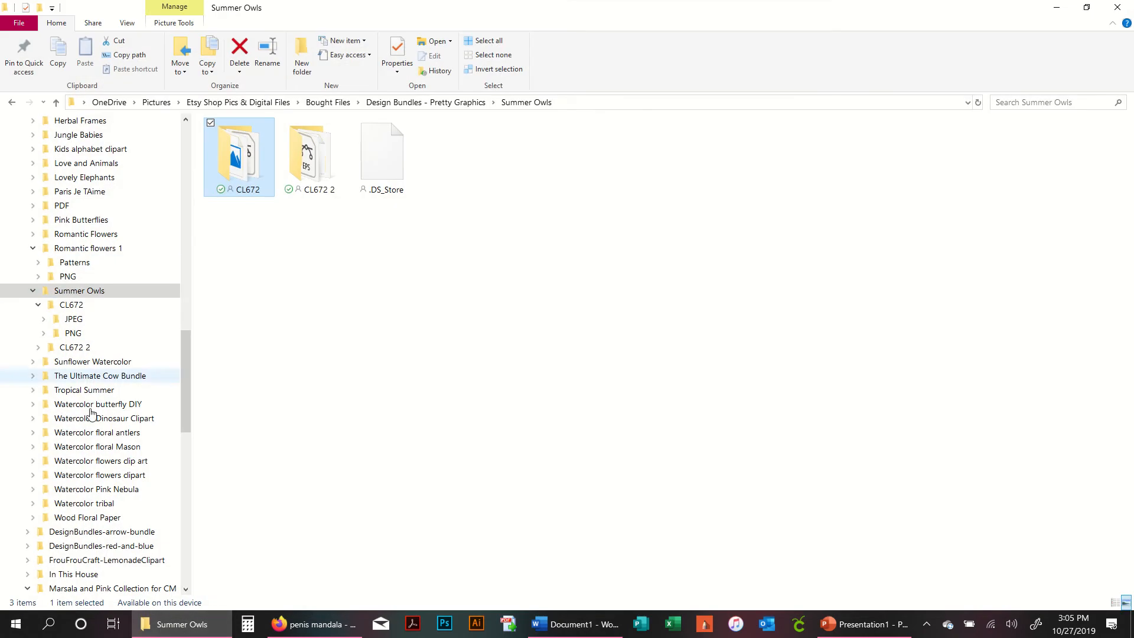
click(121, 294)
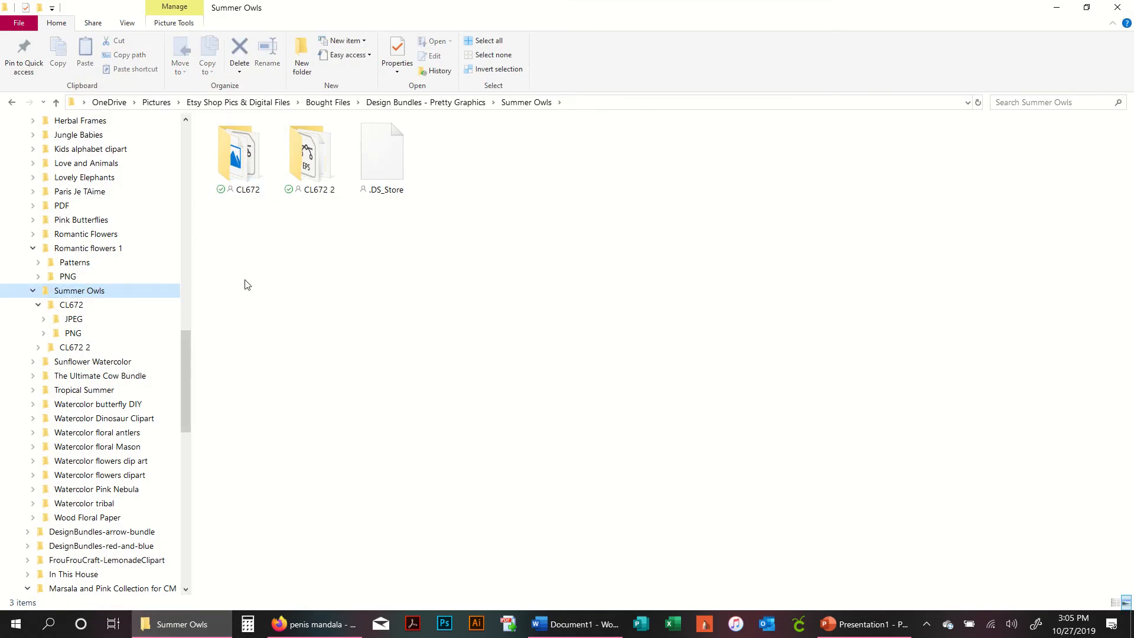
double_click(242, 179)
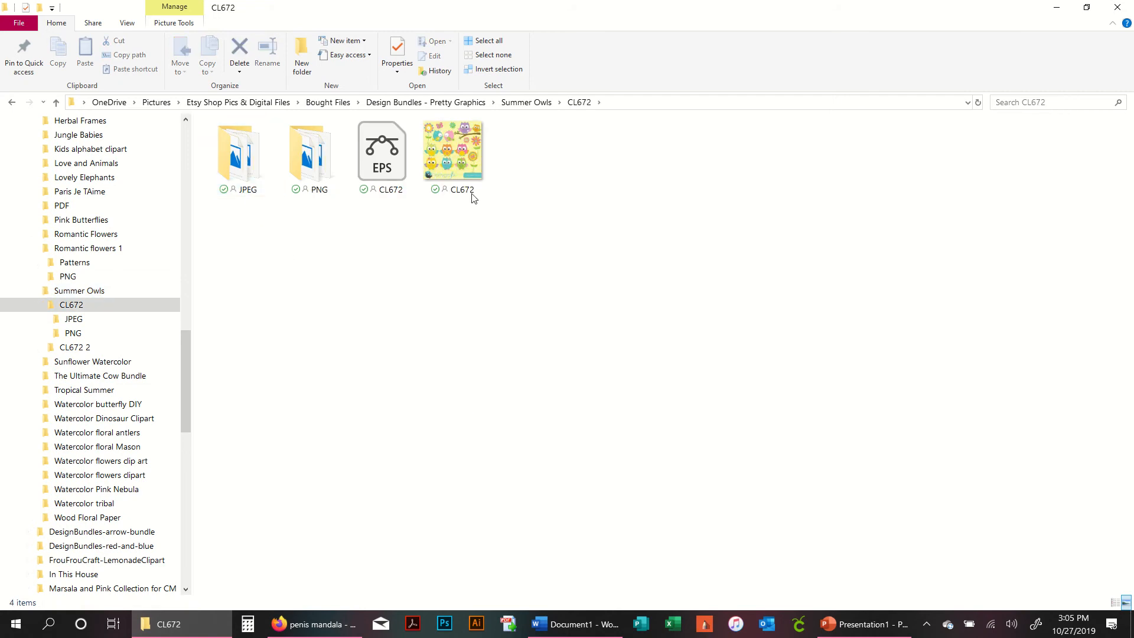
double_click(452, 159)
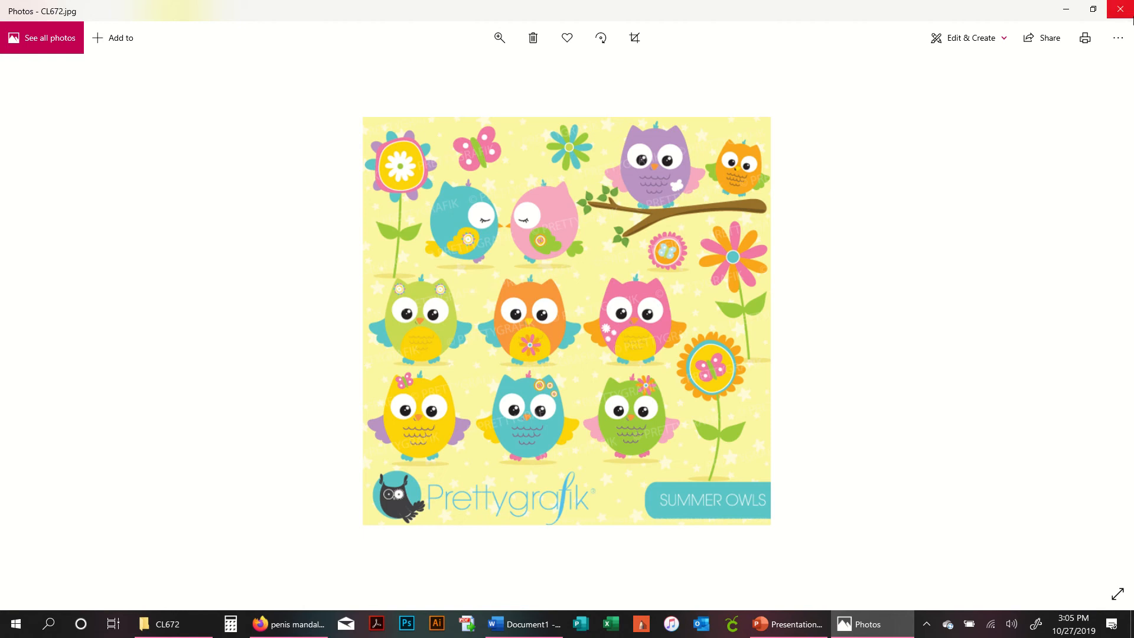
click(1122, 10)
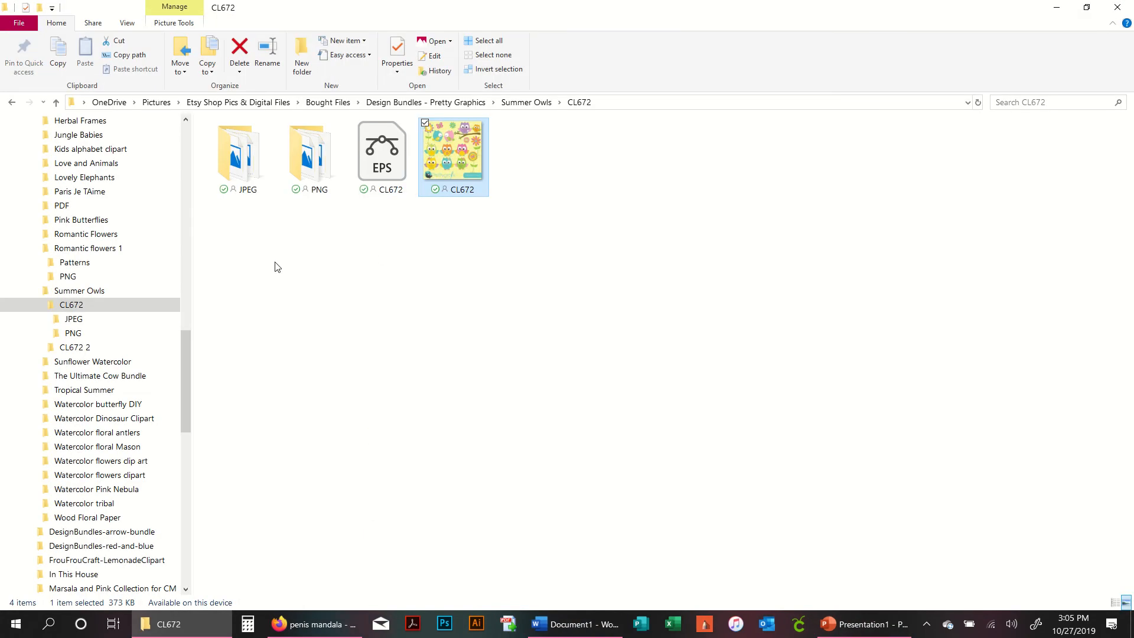
click(63, 292)
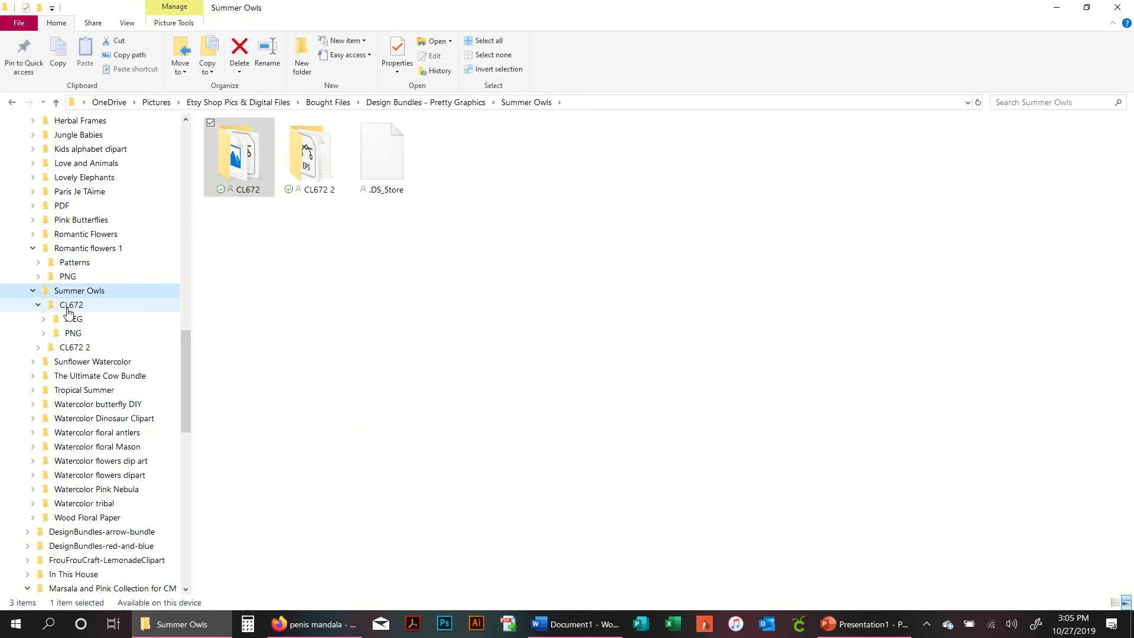
- Open the CL672 folder and its JPEG subfolder
click(231, 195)
double_click(245, 178)
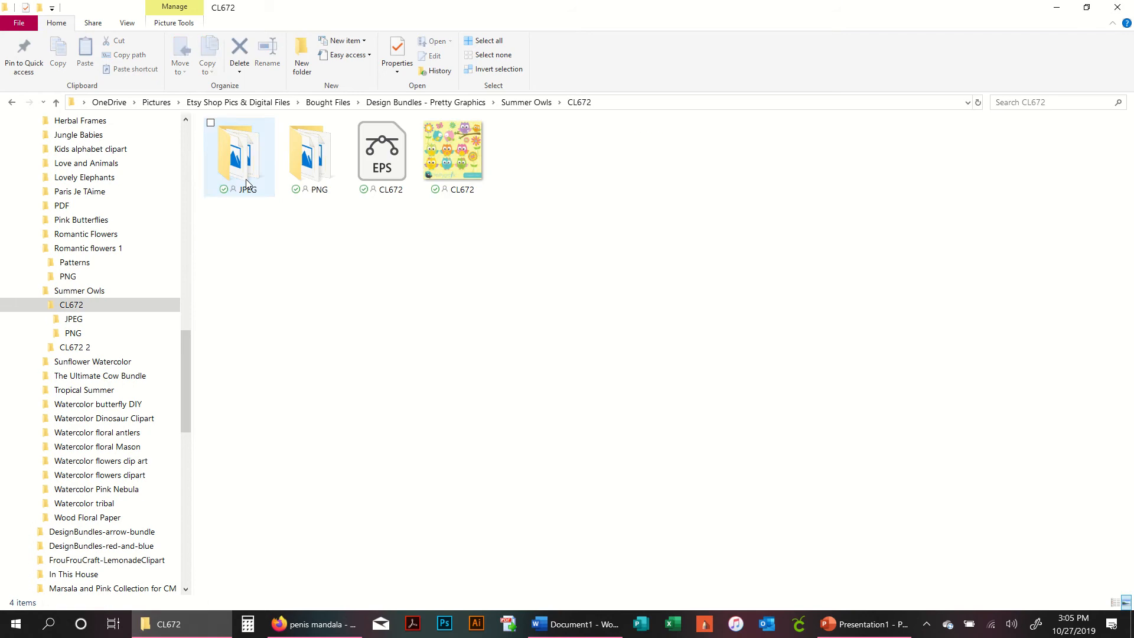
click(245, 179)
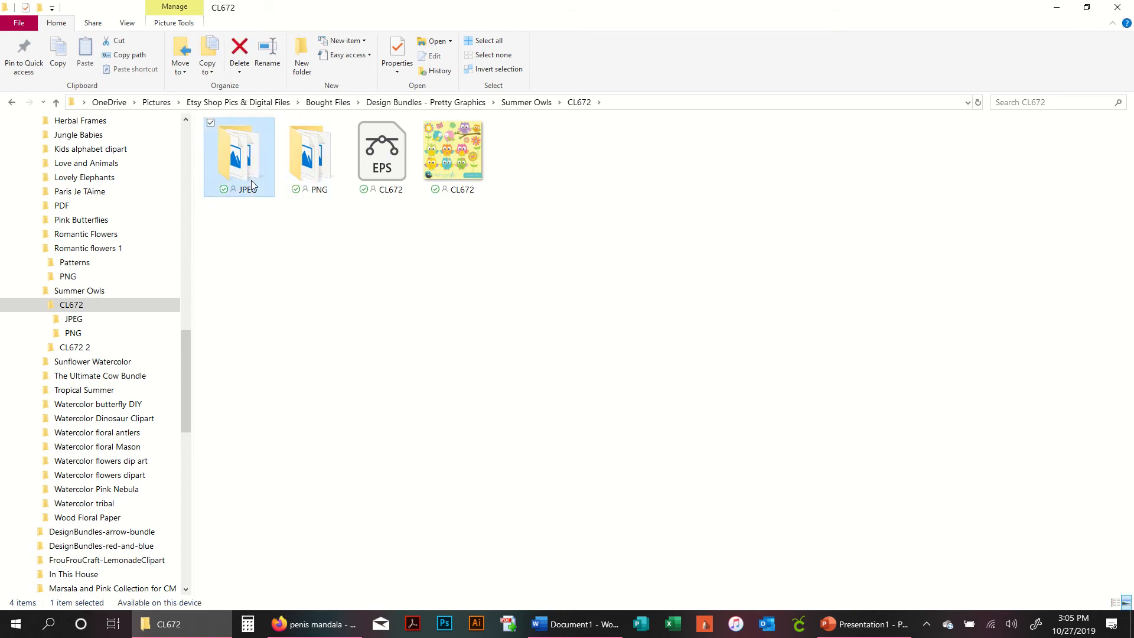
click(301, 261)
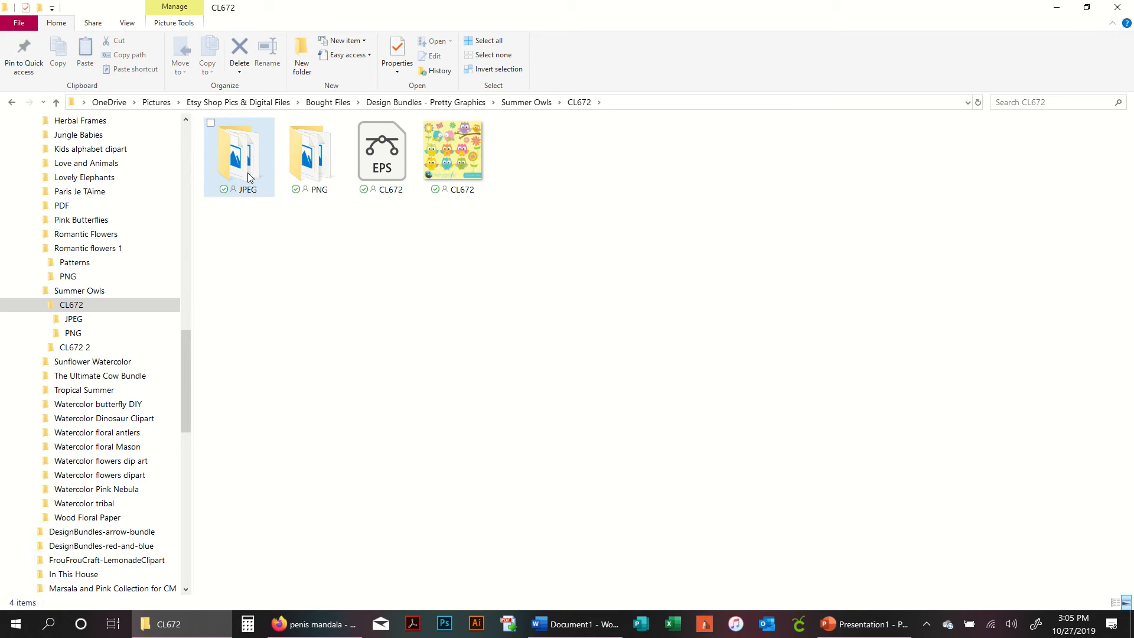
double_click(248, 177)
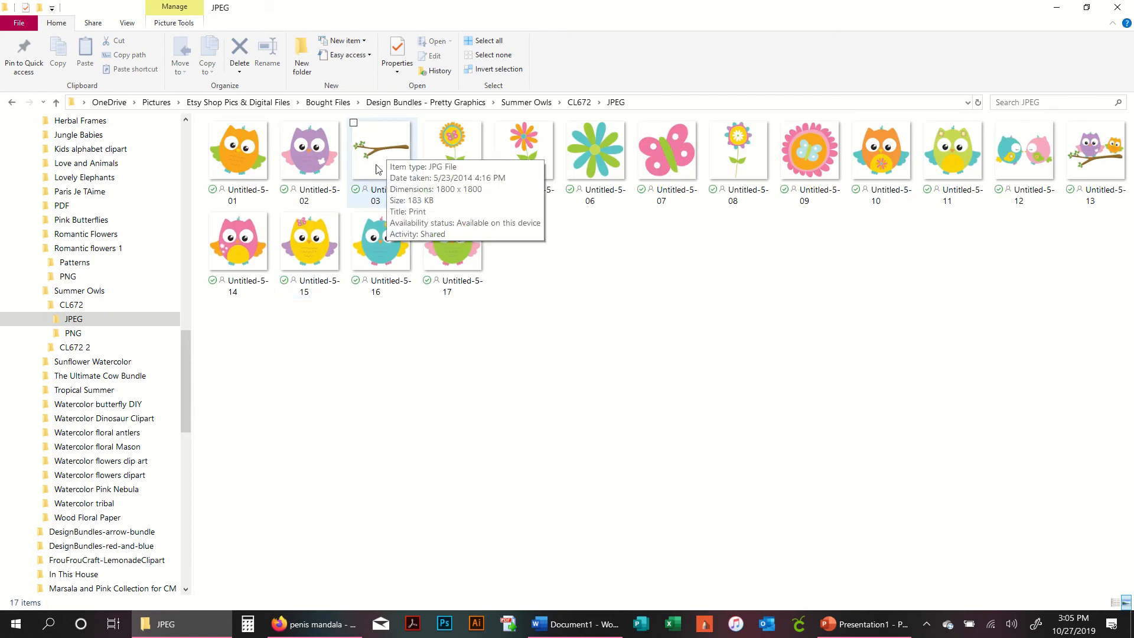
- Insert the JPEG branch picture Untitled-5-03 into the document and set its wrapping to In Front of Text
drag(383, 158, 578, 461)
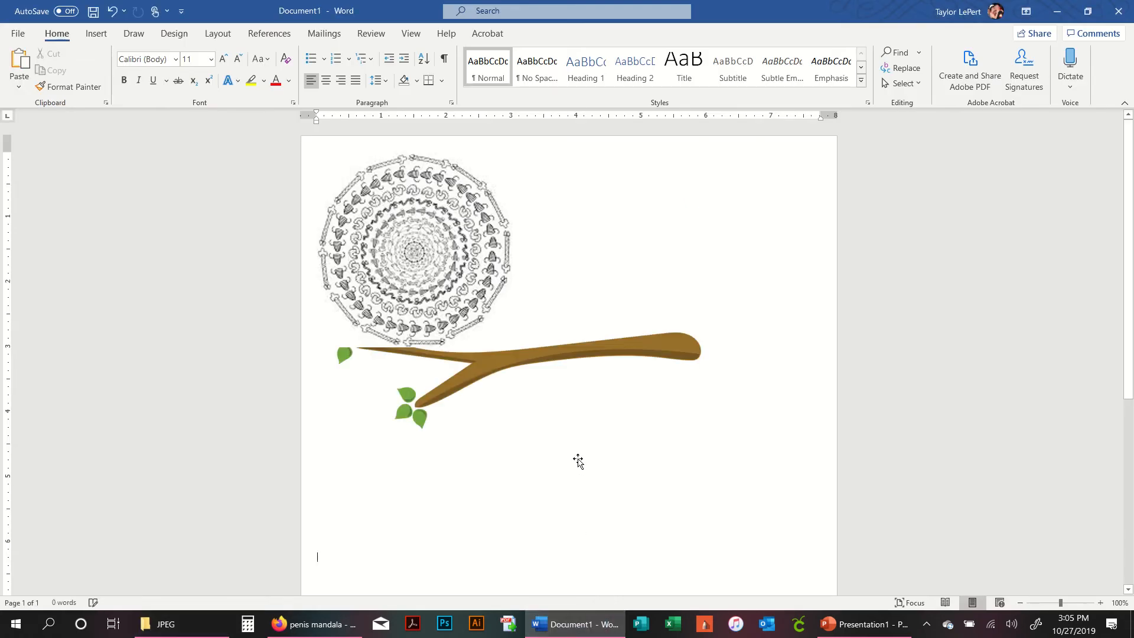
click(480, 366)
click(447, 266)
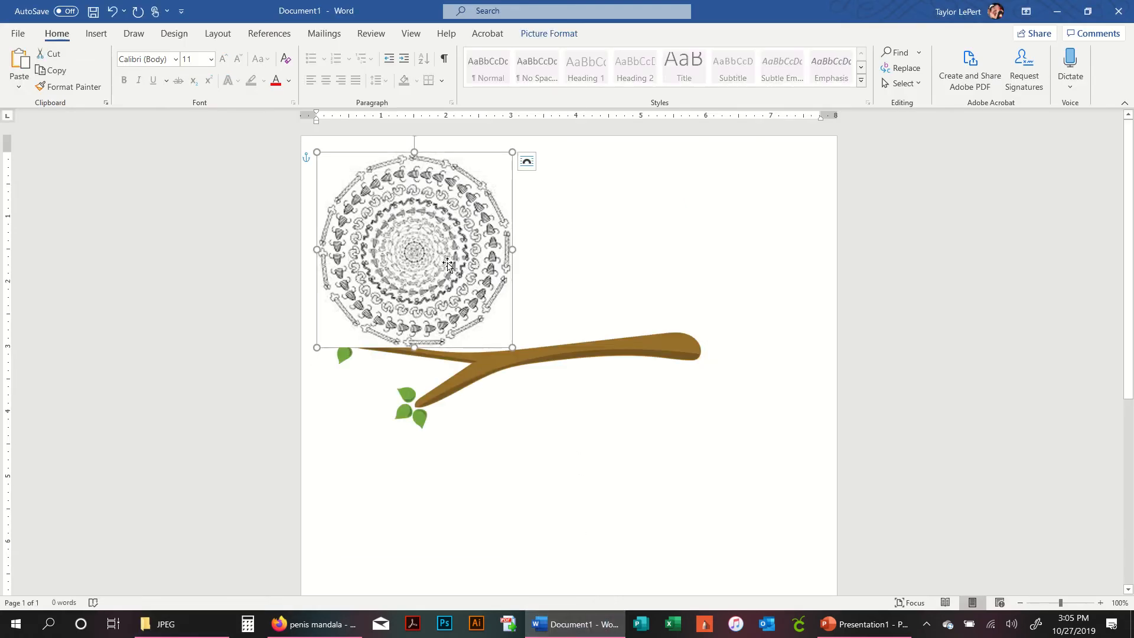
click(554, 353)
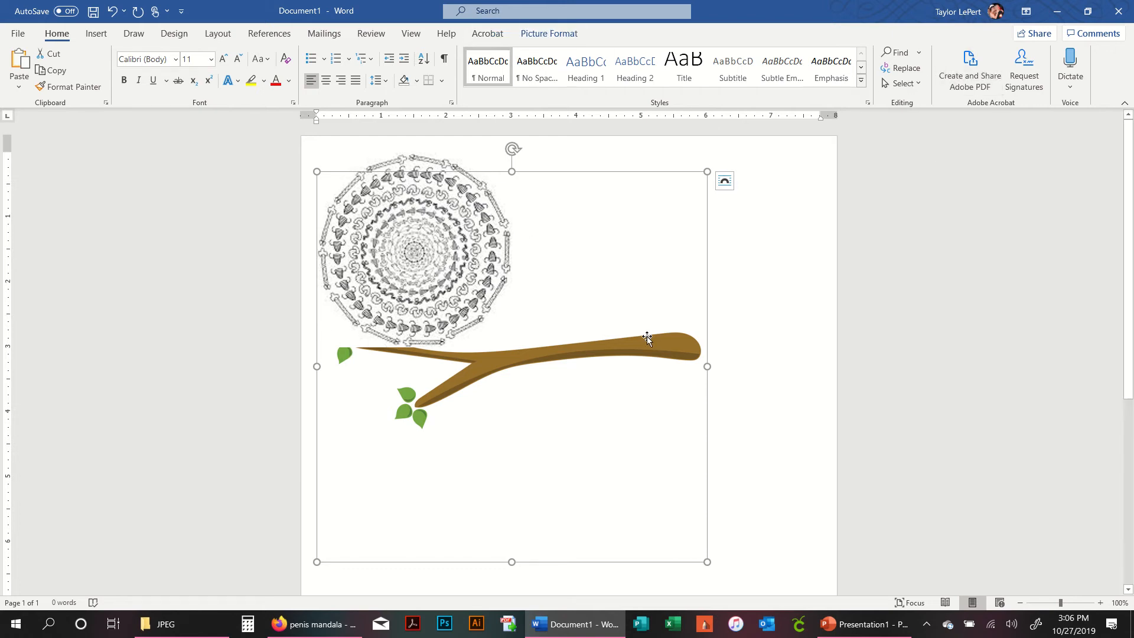
click(725, 182)
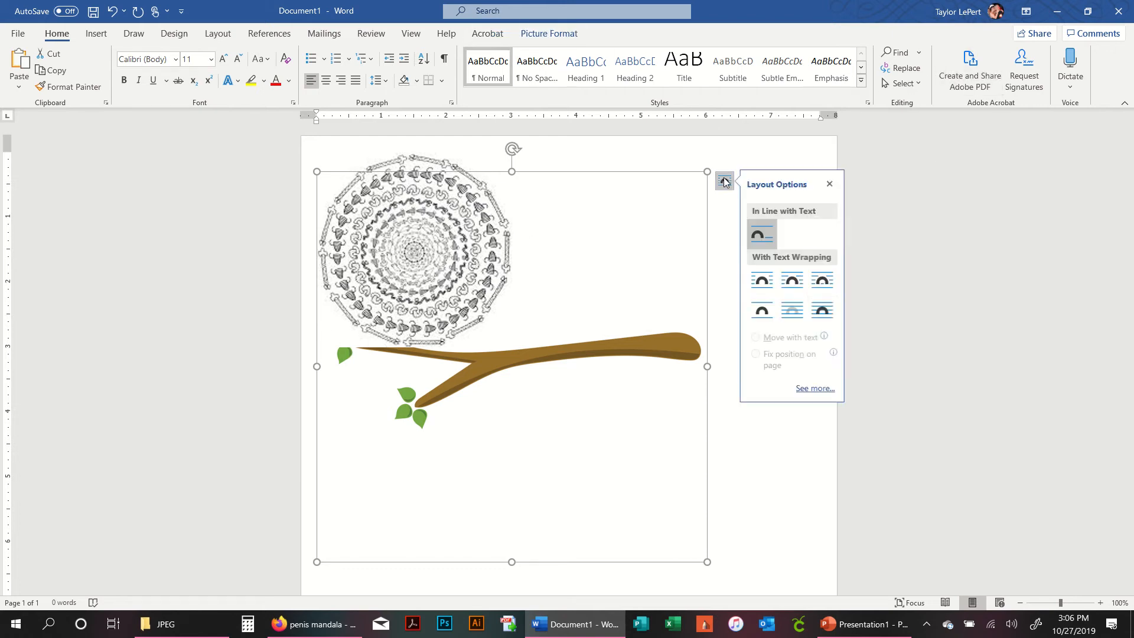
click(824, 310)
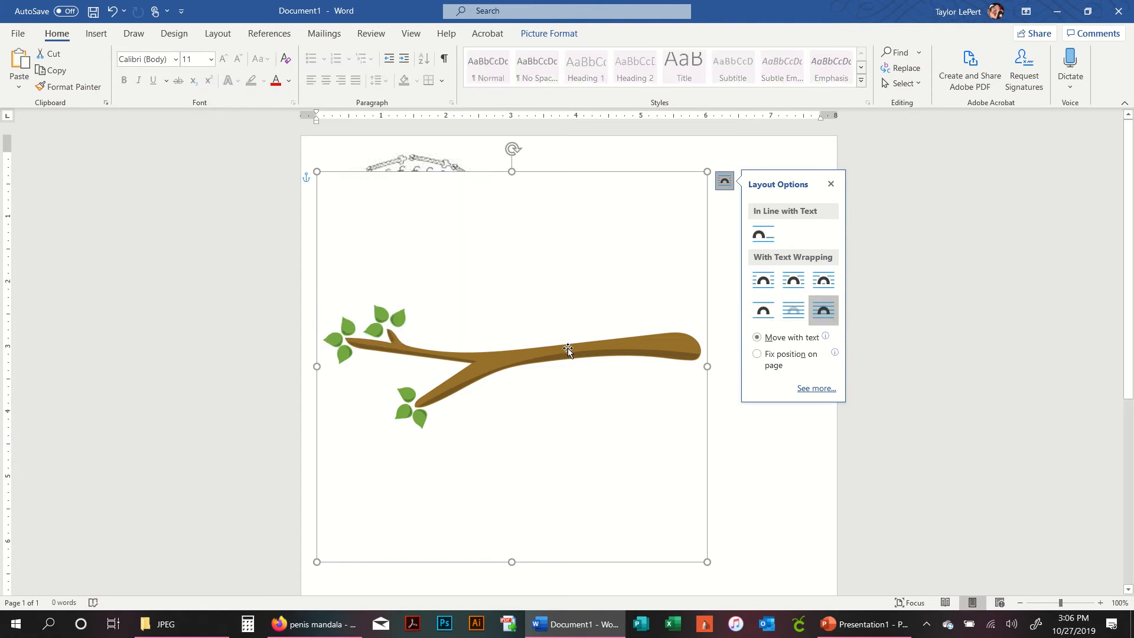
- Move the JPEG branch picture and delete it
drag(568, 349, 683, 322)
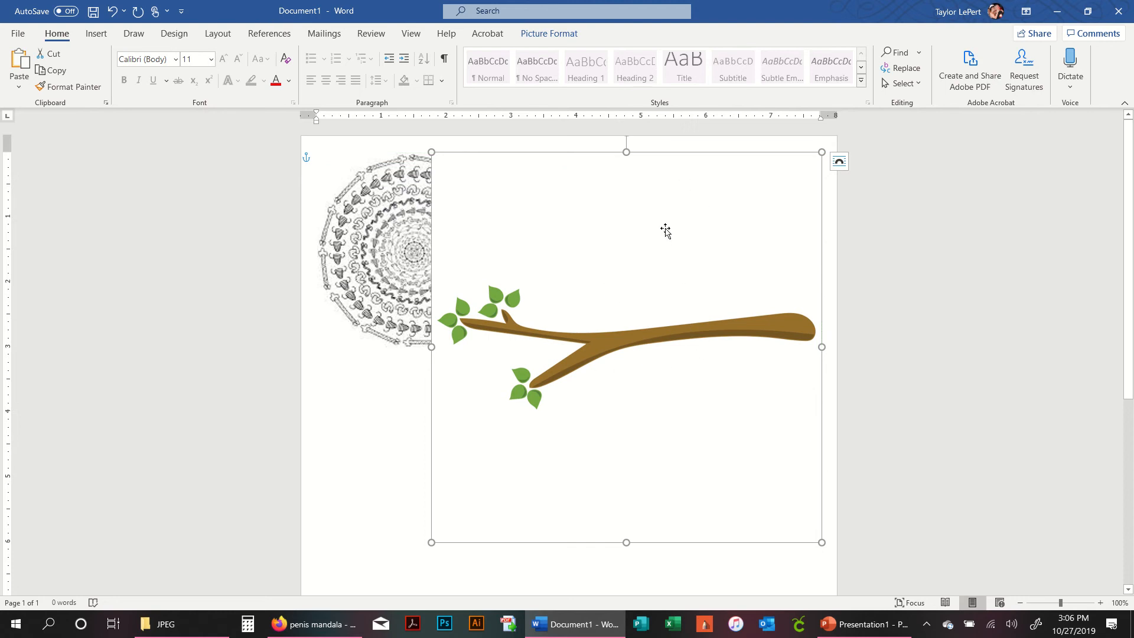
key(Delete)
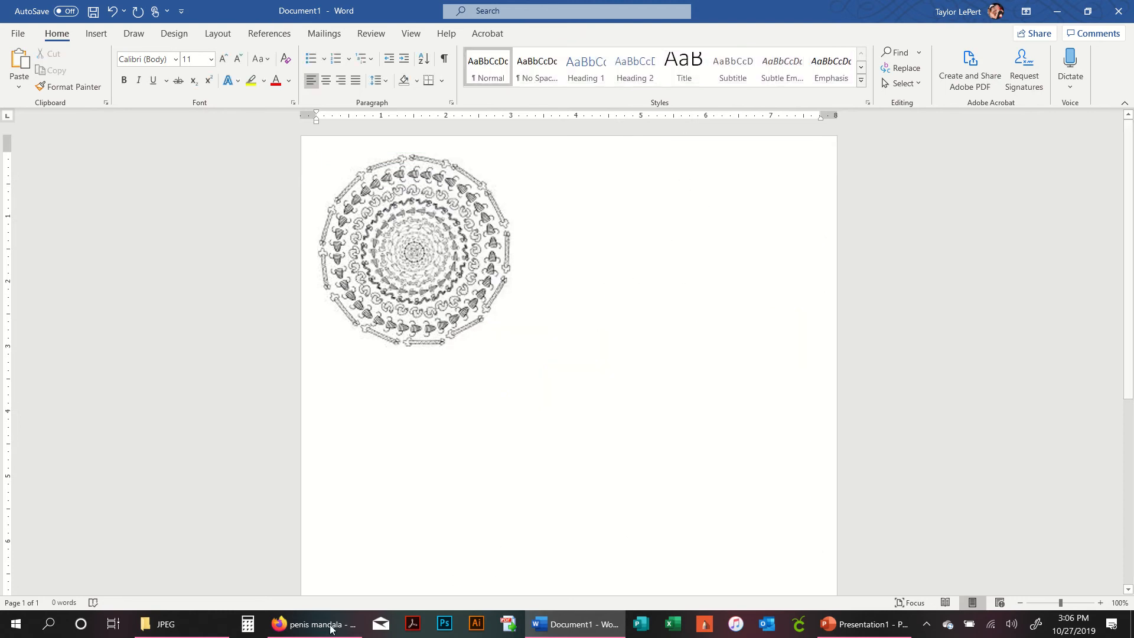
- Switch to File Explorer, open the PNG subfolder of CL672 and select Untitled-5-03
click(201, 626)
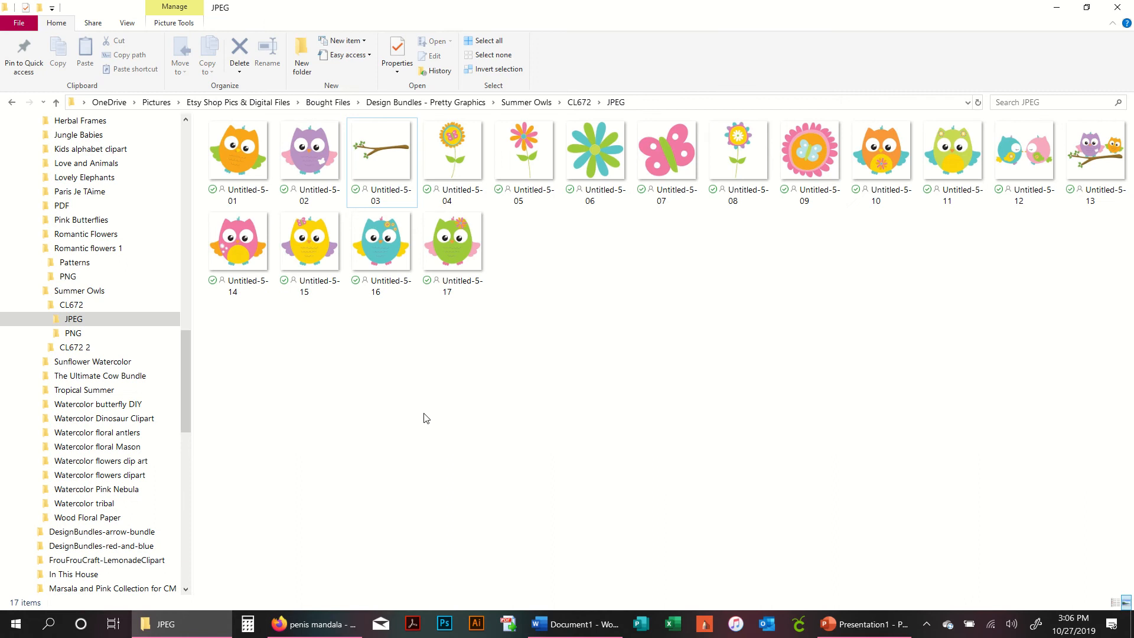
click(391, 173)
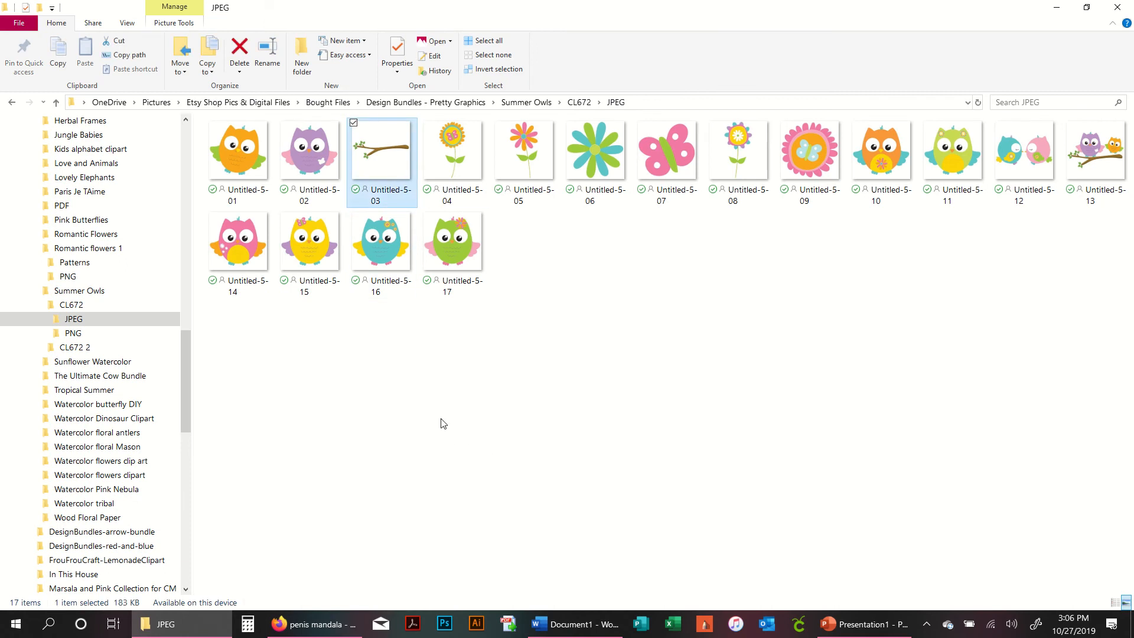
key(alt+Up)
double_click(317, 177)
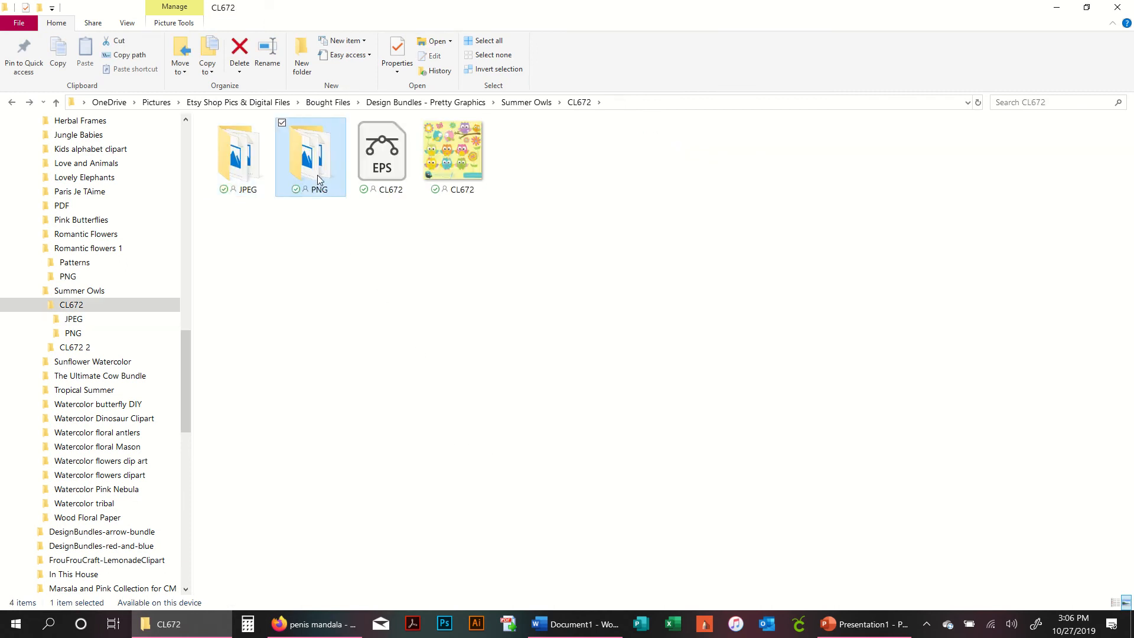
click(376, 146)
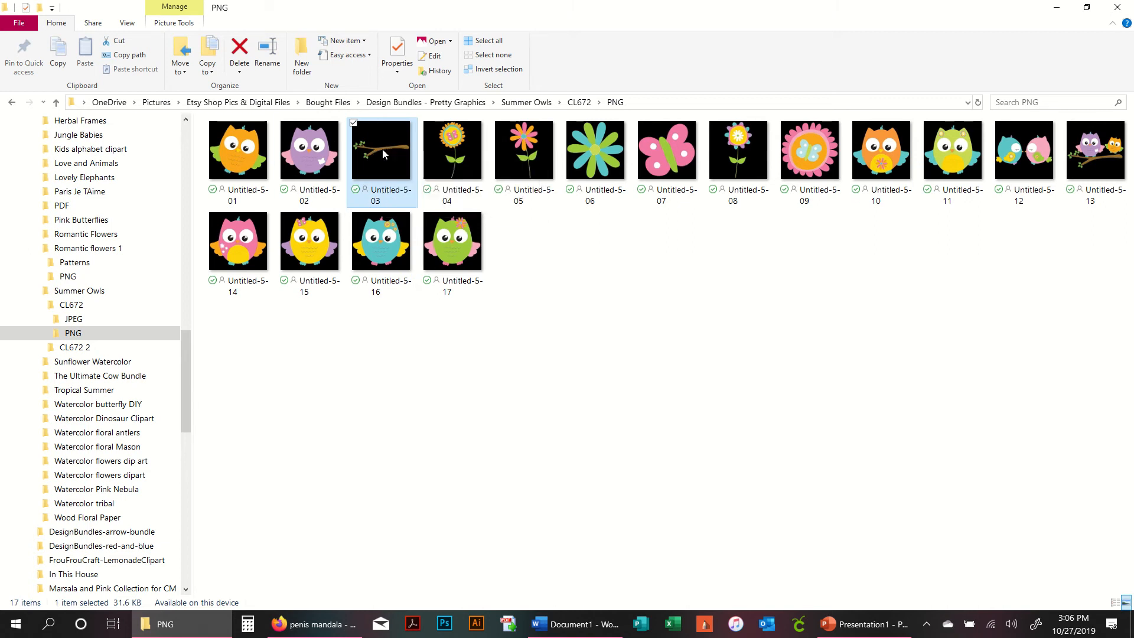
- Insert the PNG branch picture Untitled-5-03 into the document and set its wrapping to In Front of Text
drag(381, 149, 558, 461)
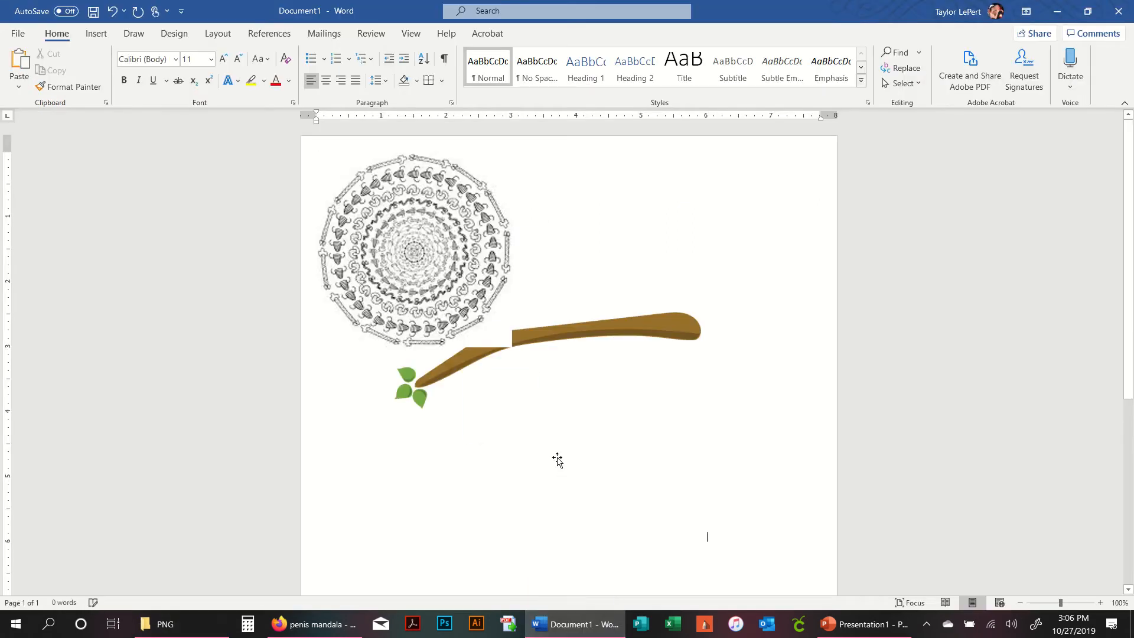
click(682, 323)
click(724, 161)
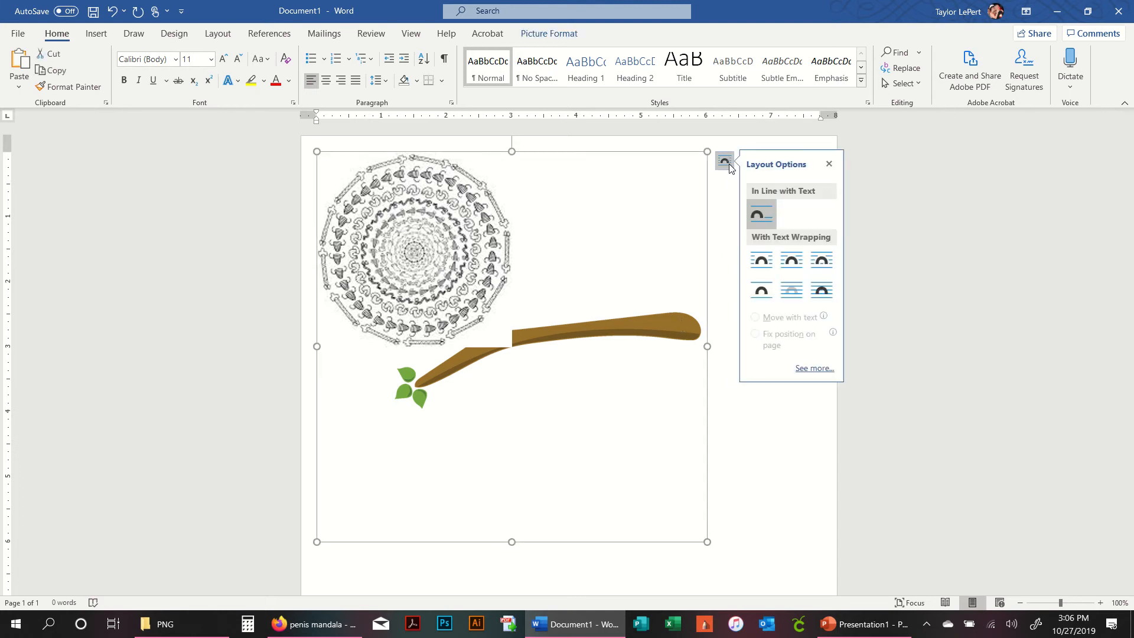
click(833, 304)
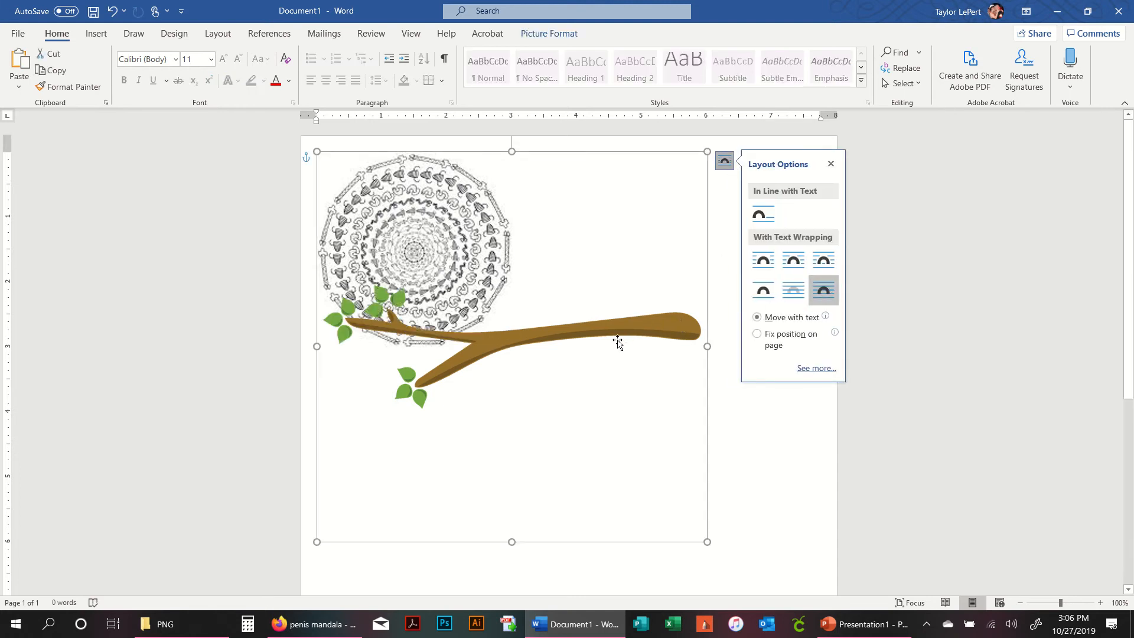
- Shrink the branch picture to about the mandala's size and place it beside the mandala's right edge
mouse_move(617, 342)
mouse_down()
mouse_move(649, 249)
mouse_move(617, 217)
mouse_up()
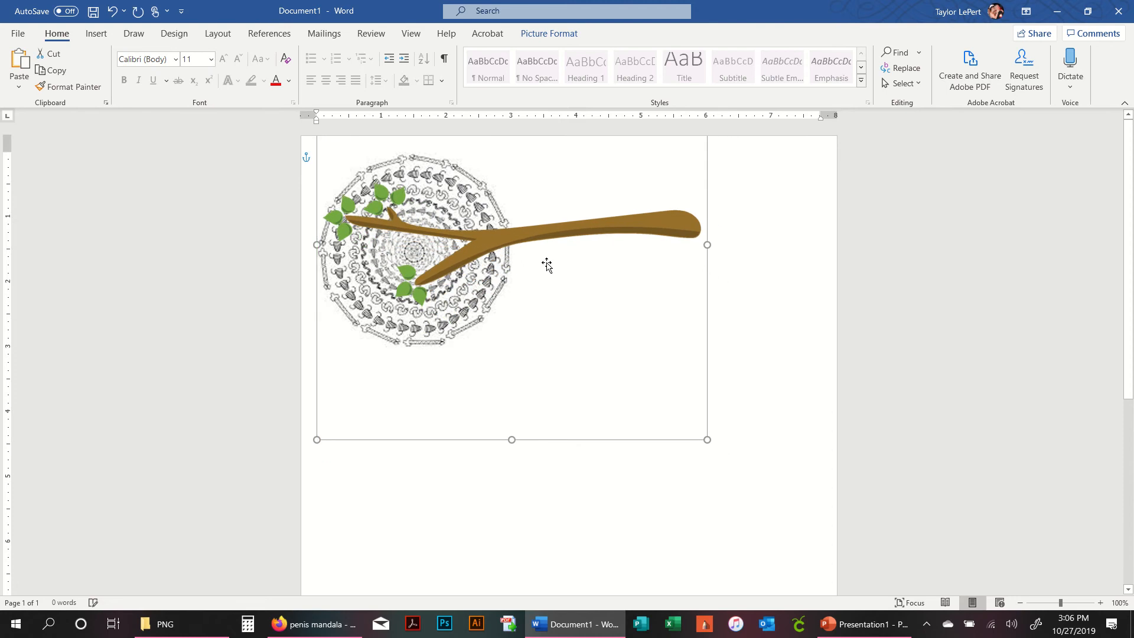
drag(546, 244, 545, 262)
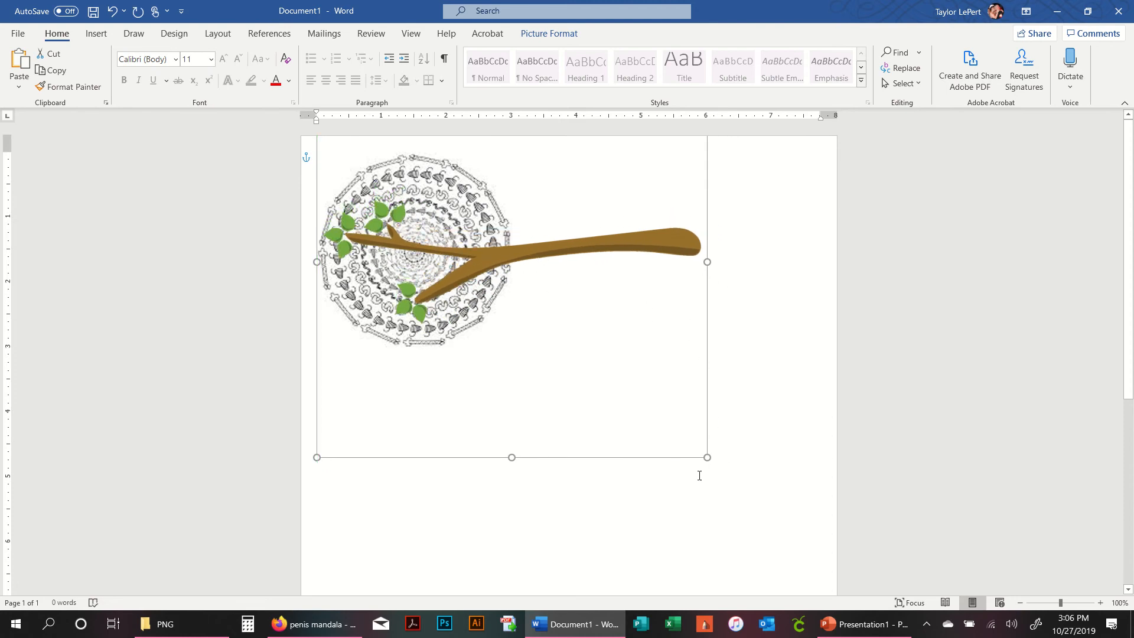
drag(708, 456, 592, 342)
drag(555, 204, 573, 399)
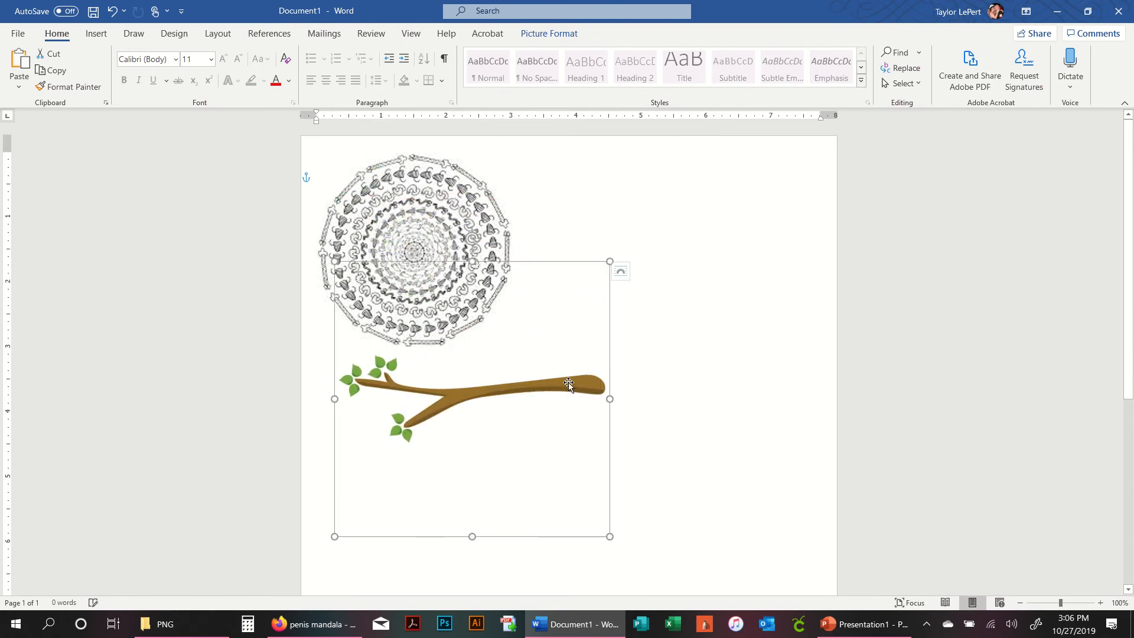
drag(592, 520, 514, 457)
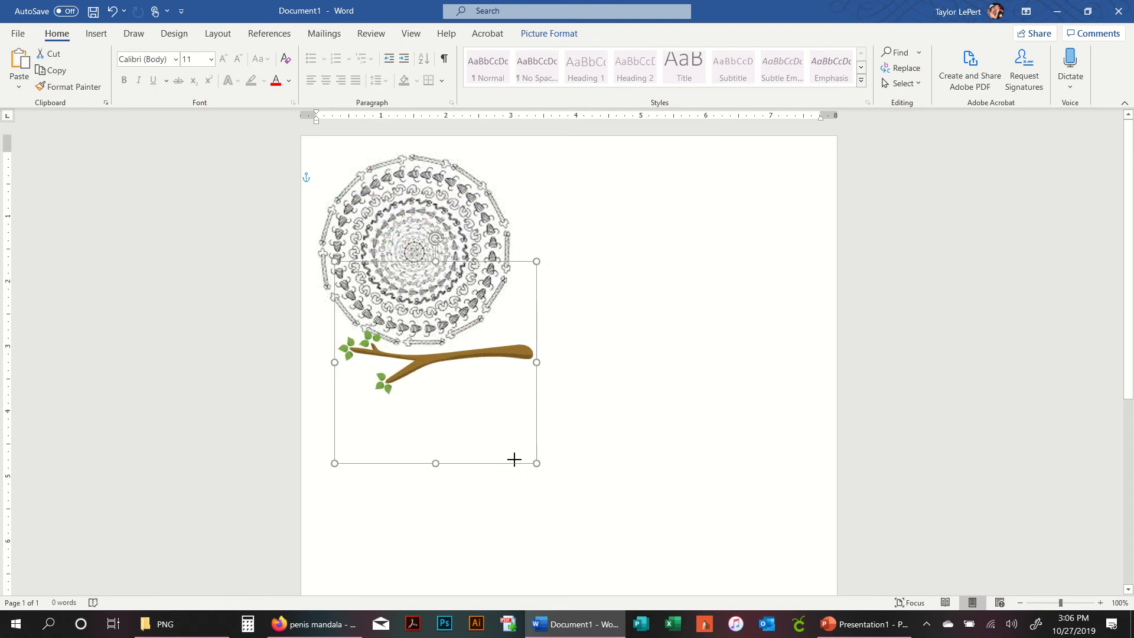
drag(513, 368, 671, 239)
key(Escape)
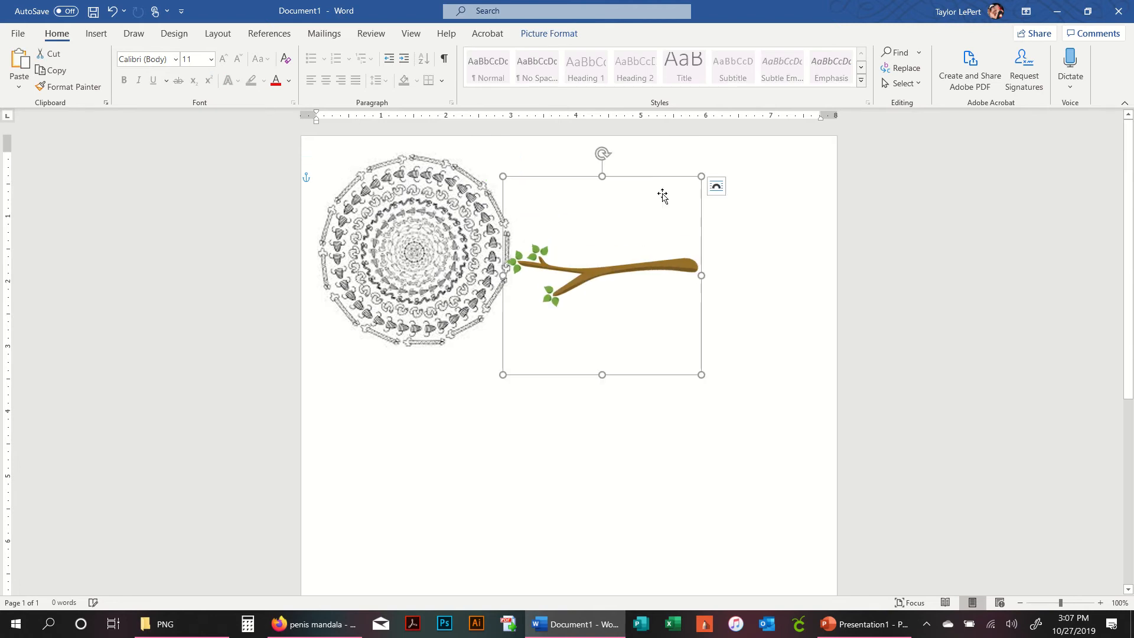
- Rotate the branch picture so it slants downward and nudge it next to the mandala
drag(611, 154, 662, 172)
drag(579, 256, 567, 242)
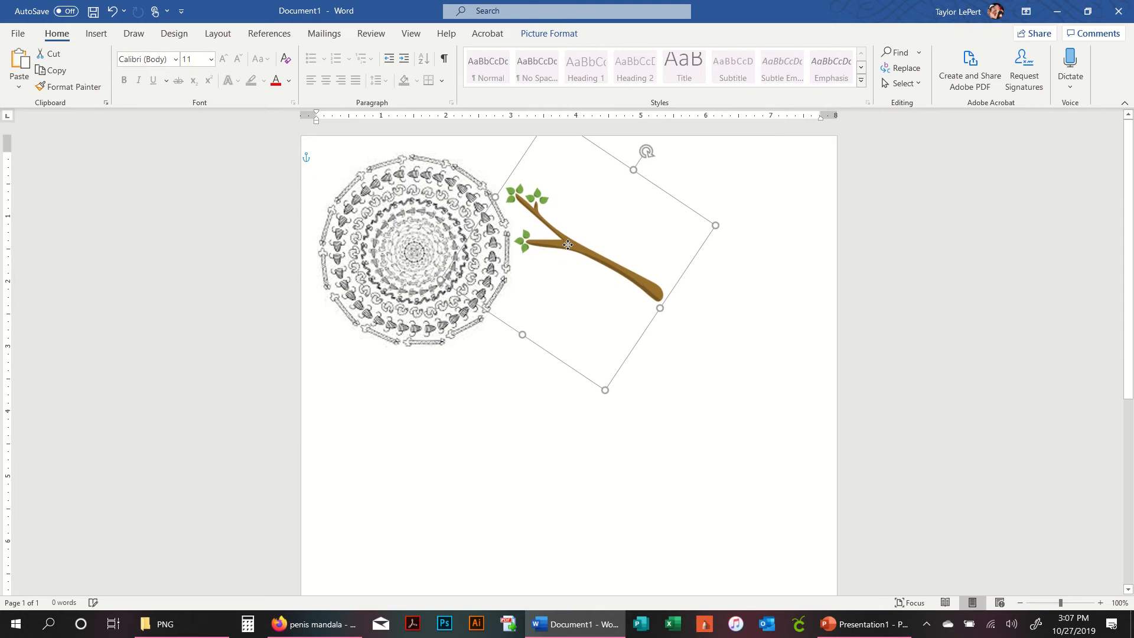
drag(647, 154, 642, 148)
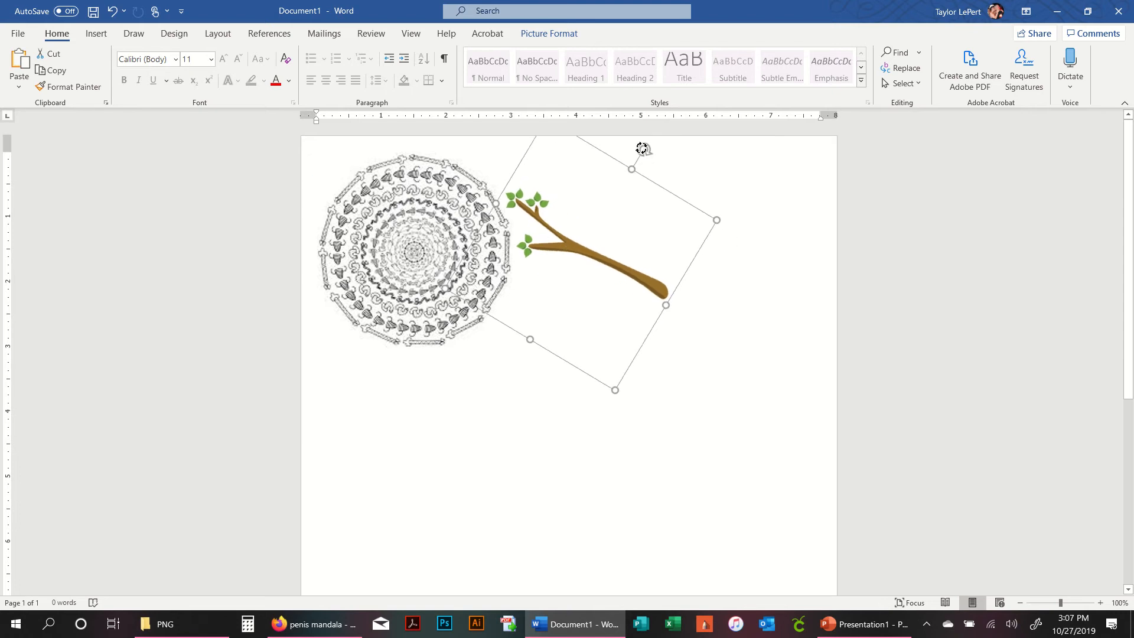
click(771, 290)
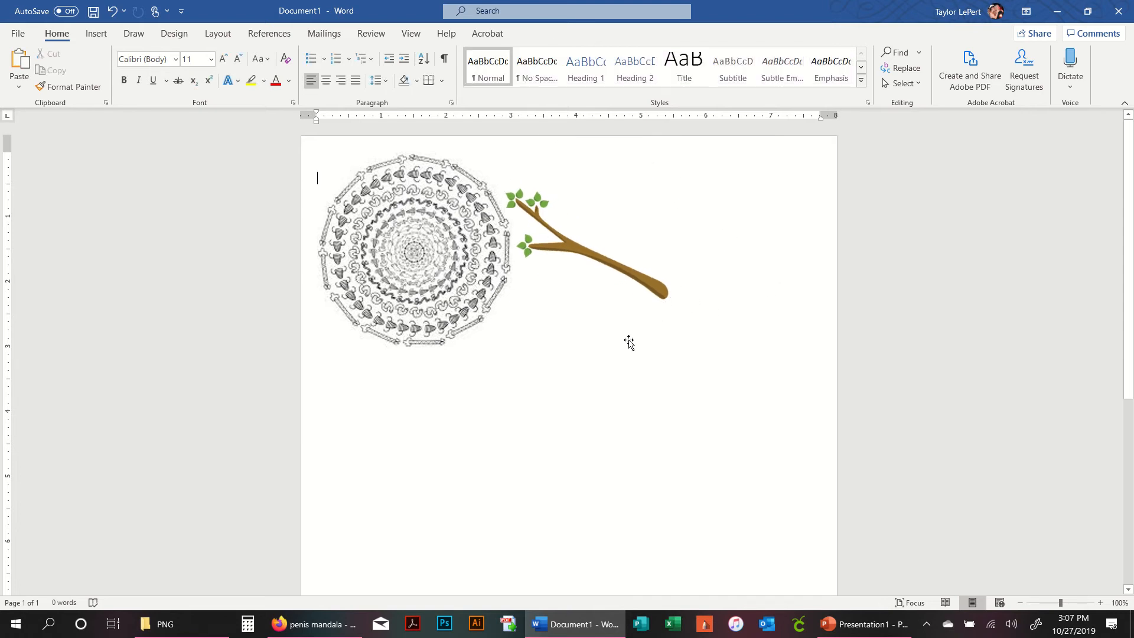
- Delete the mandala picture
click(421, 253)
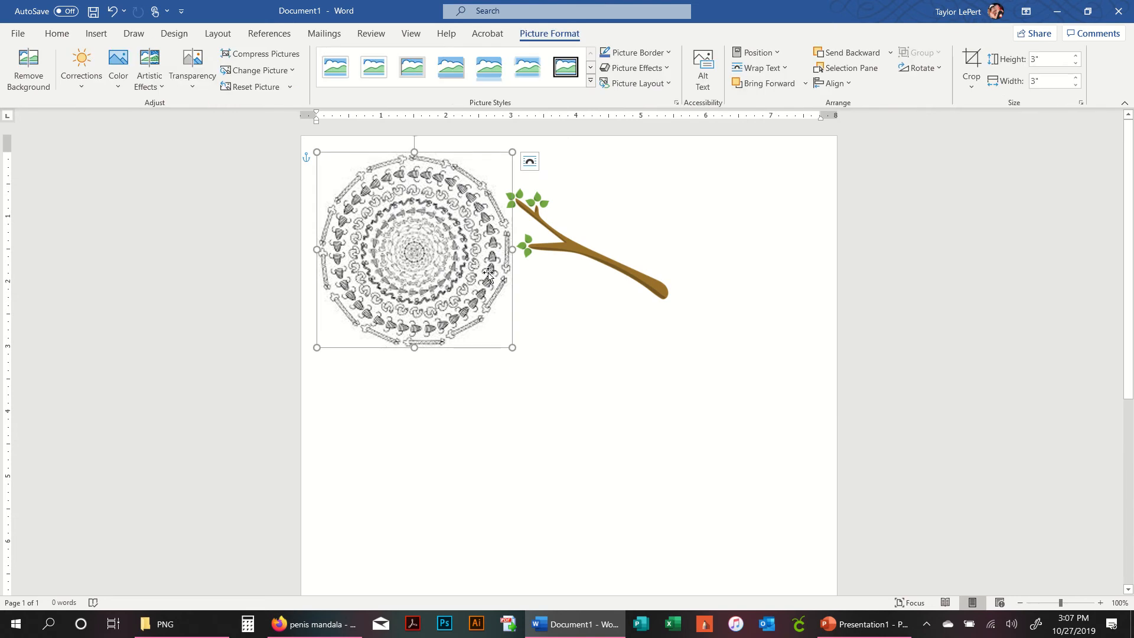
key(Delete)
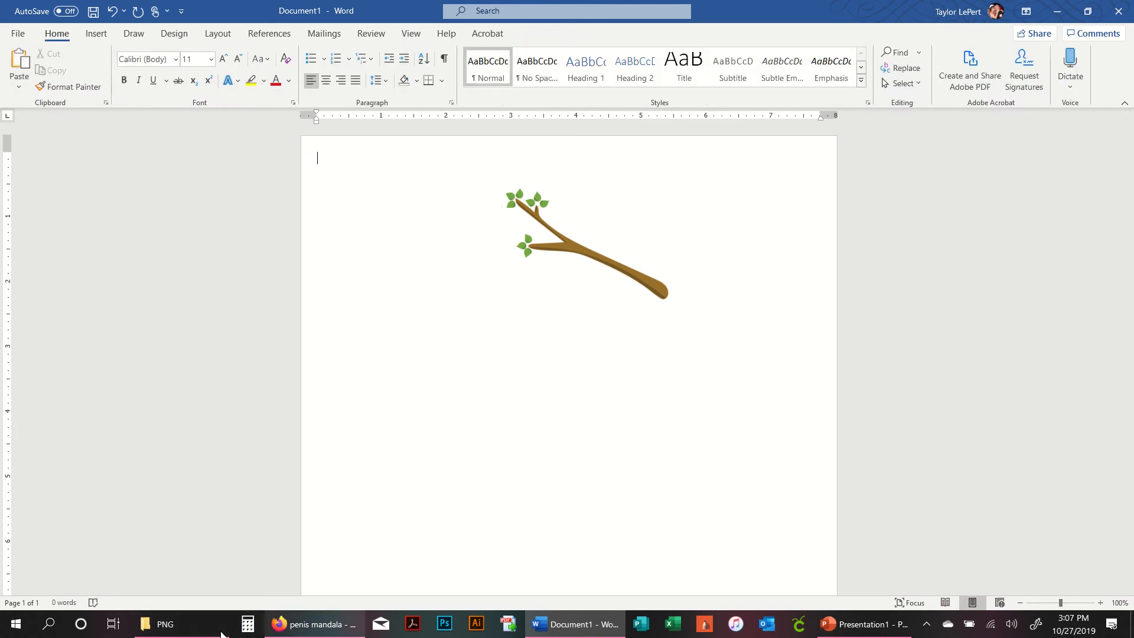
- Switch to File Explorer and open the Vagina Penis Mandala folder inside SVGs > Mandalas
click(220, 628)
scroll(112, 526, down, 8)
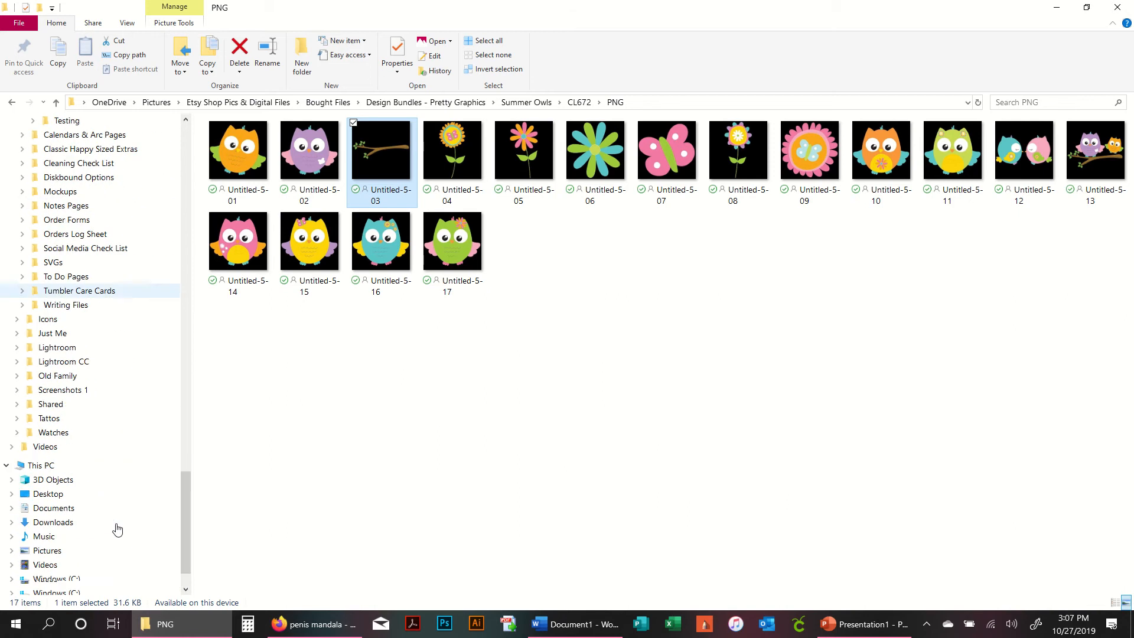
scroll(97, 335, up, 9)
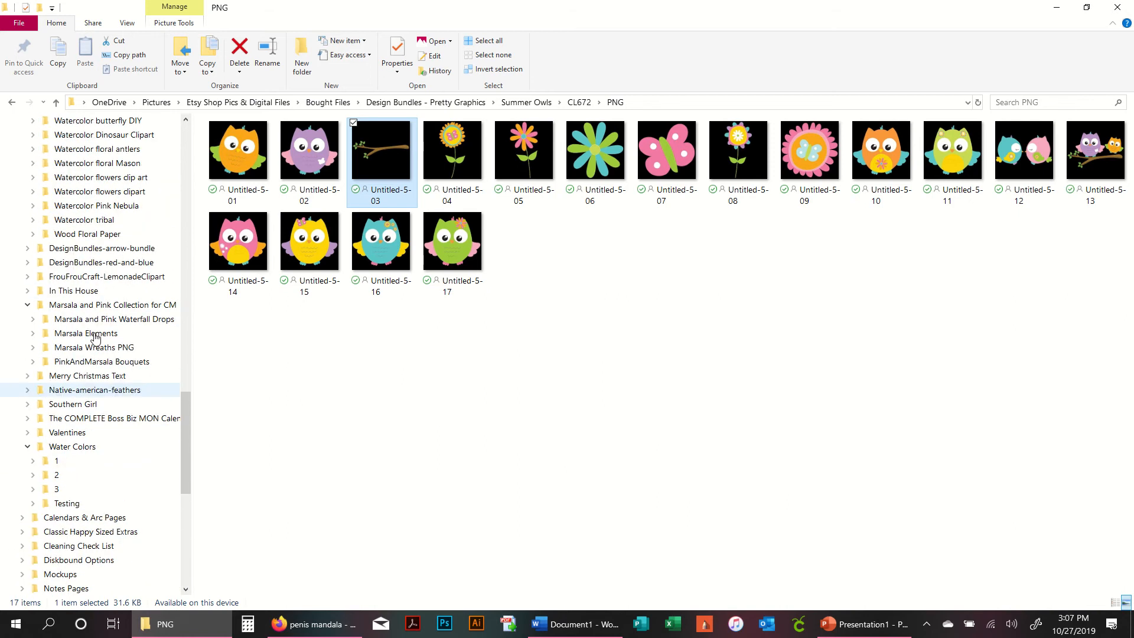
scroll(96, 335, up, 5)
click(33, 220)
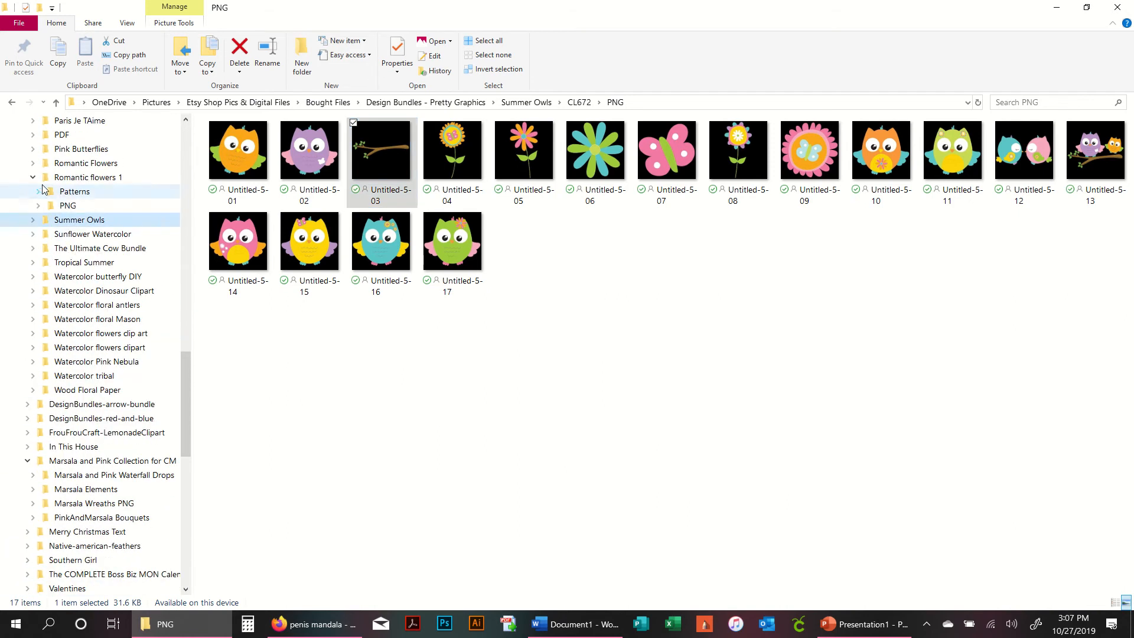
click(32, 177)
scroll(77, 233, up, 5)
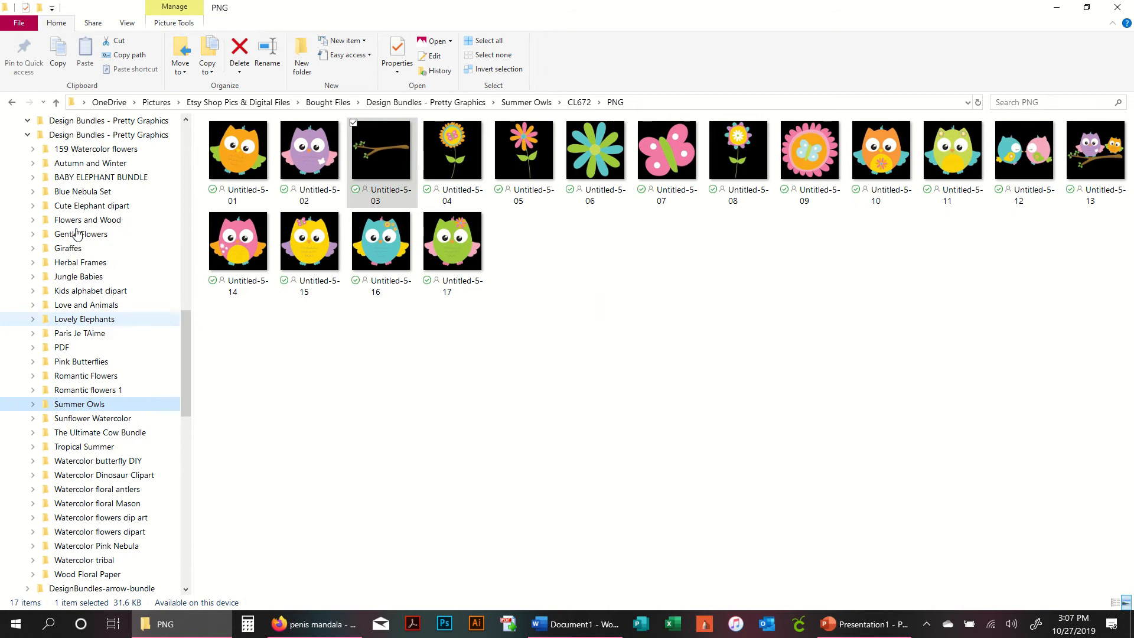
scroll(76, 233, up, 4)
click(29, 293)
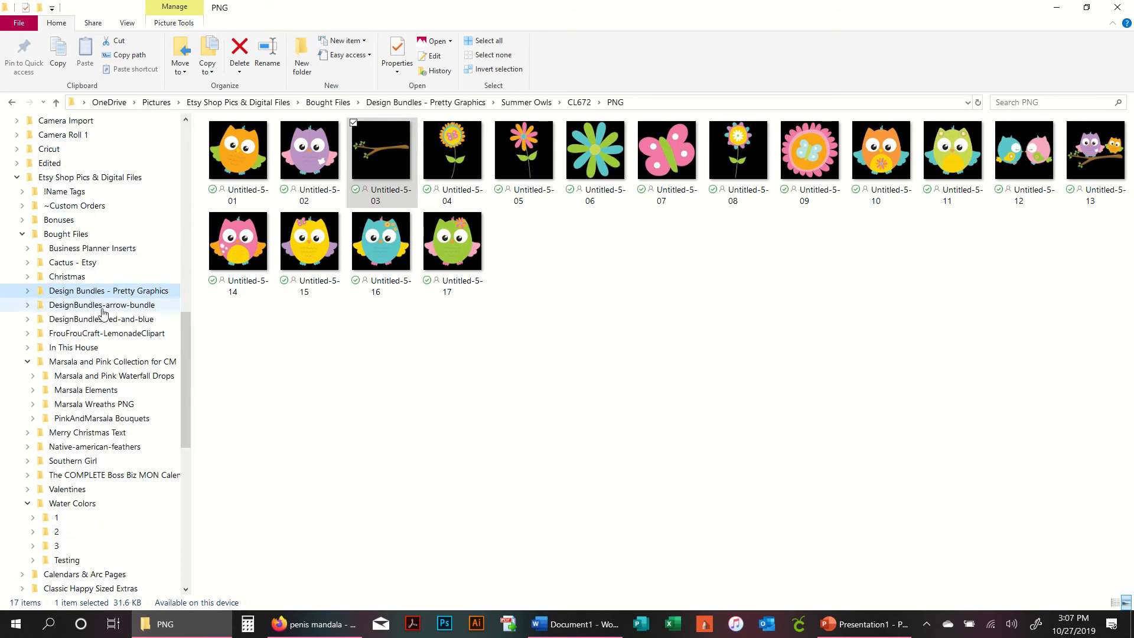
click(21, 234)
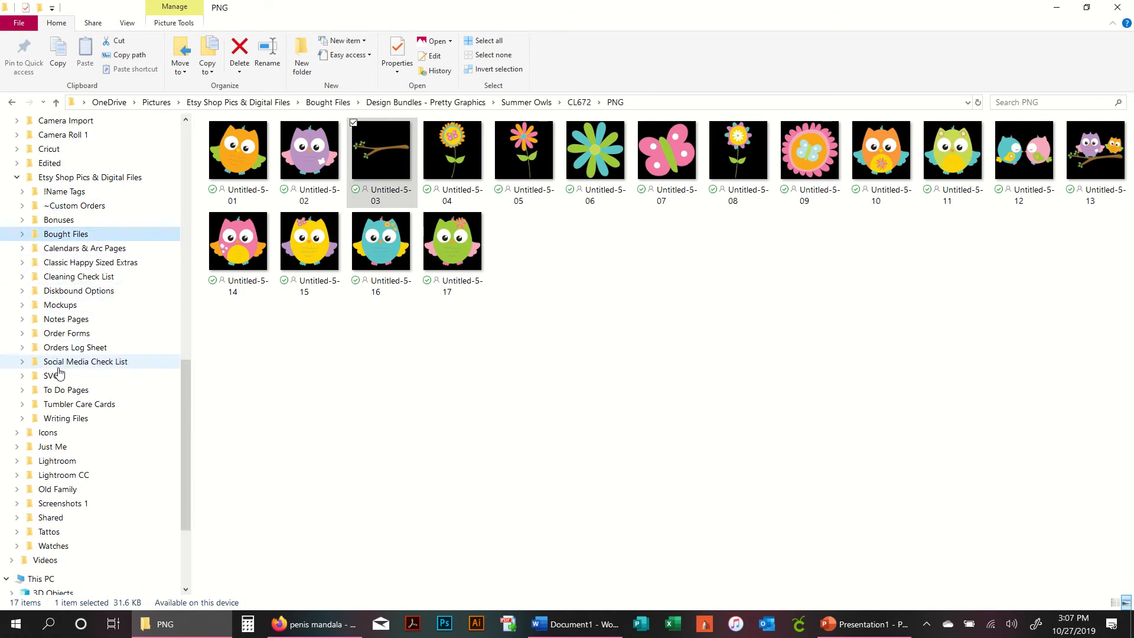
click(77, 177)
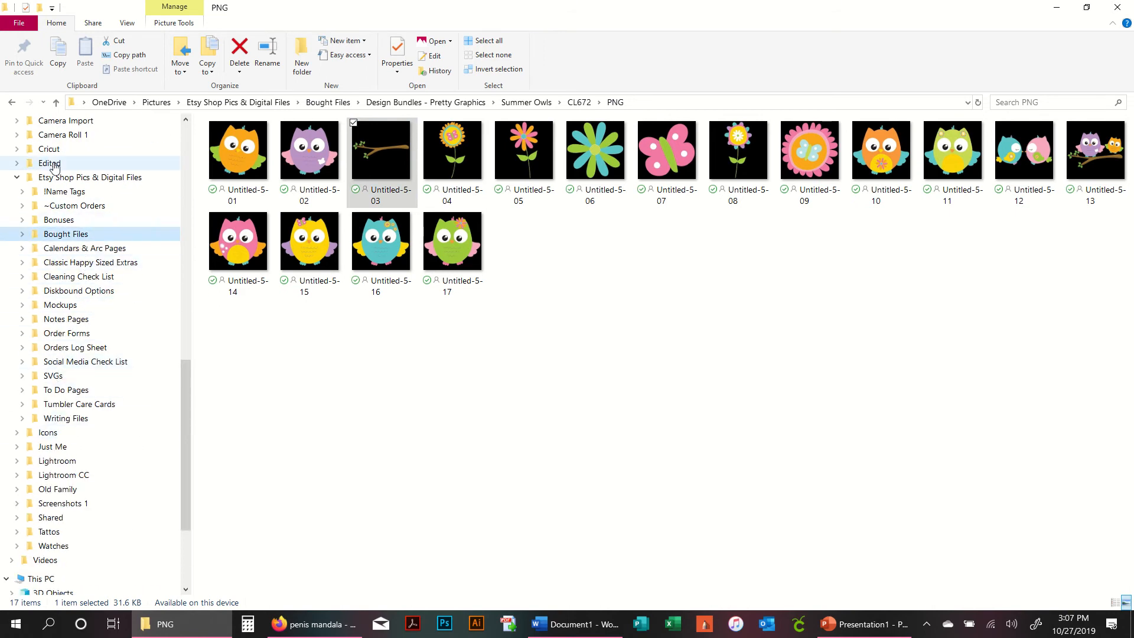
double_click(239, 262)
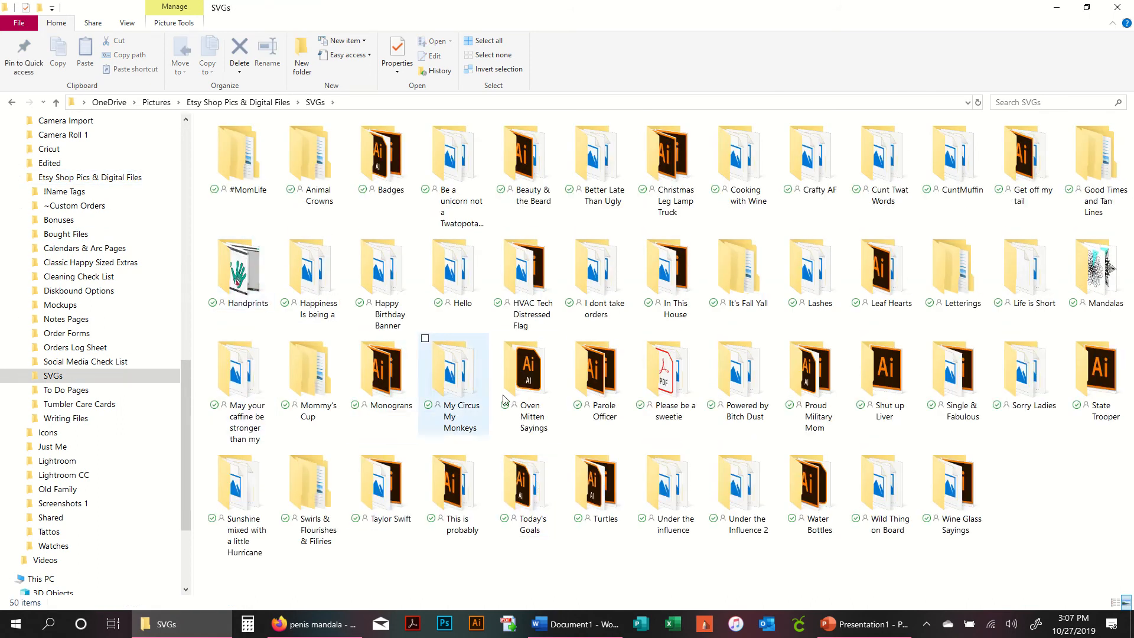
double_click(1096, 274)
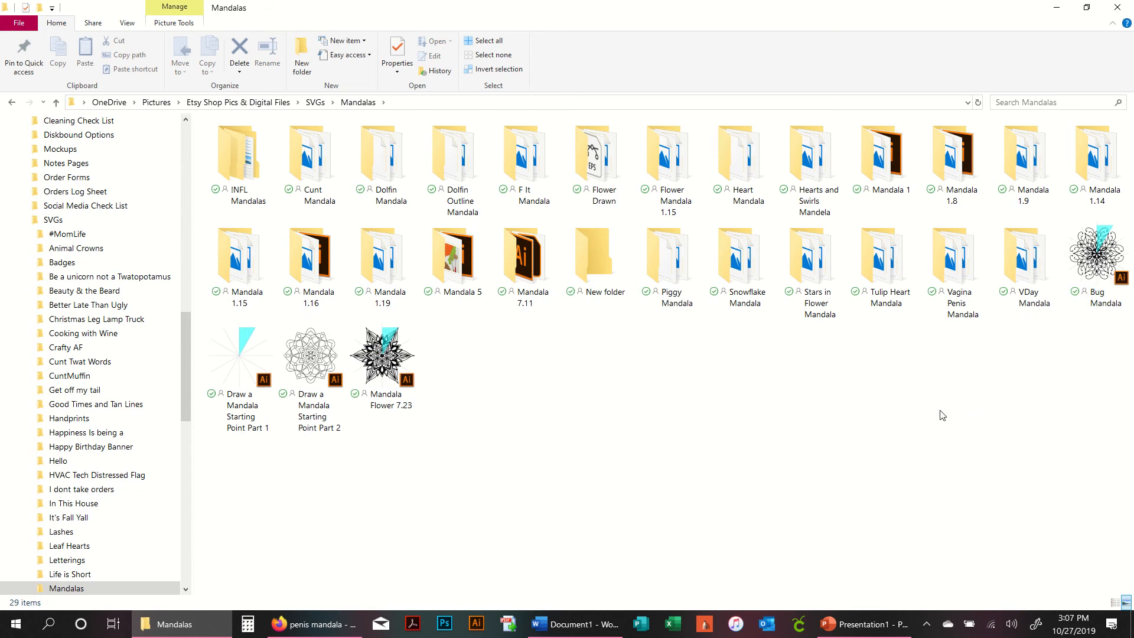
double_click(942, 284)
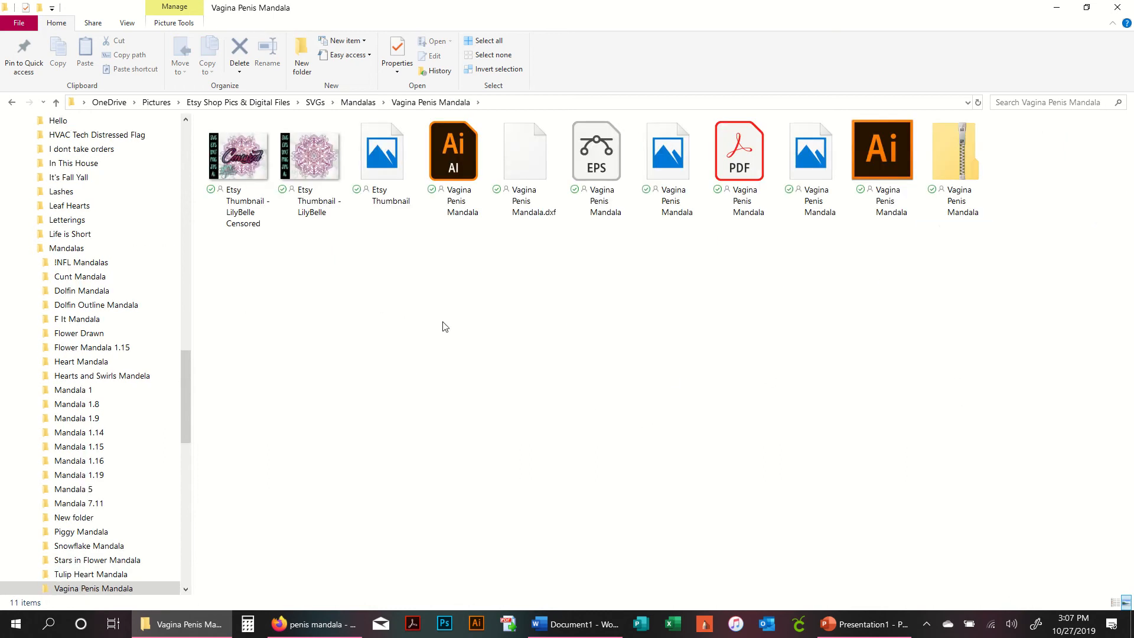
- Show the folder's files as a details list and drag the PNG mandala file into the Word document
right_click(609, 274)
click(727, 300)
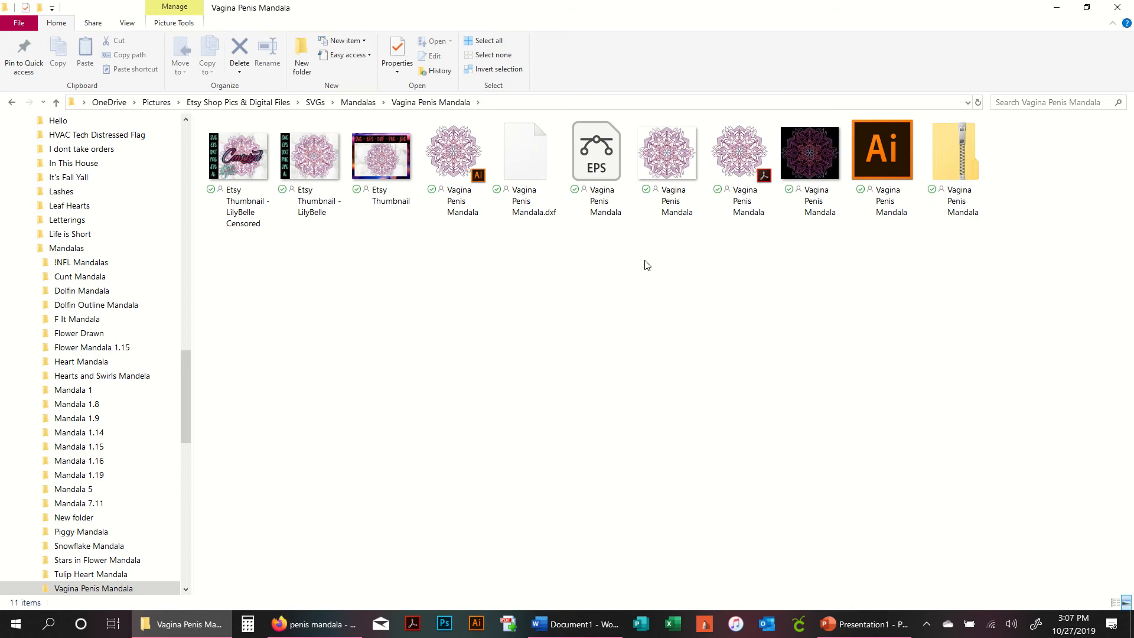
right_click(310, 294)
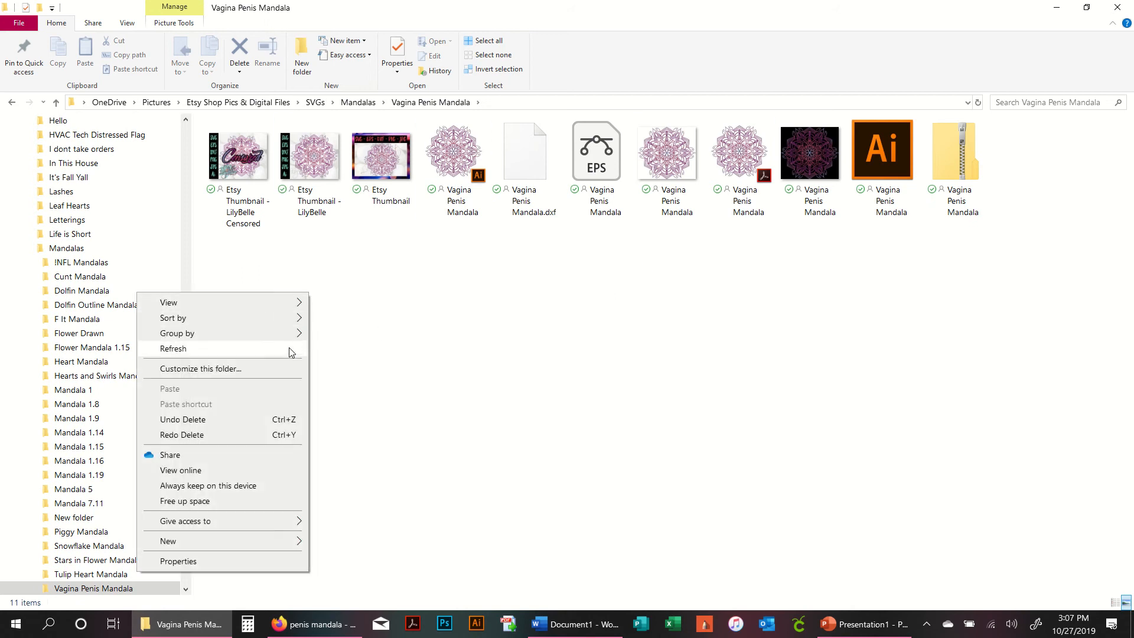
mouse_move(293, 303)
click(366, 387)
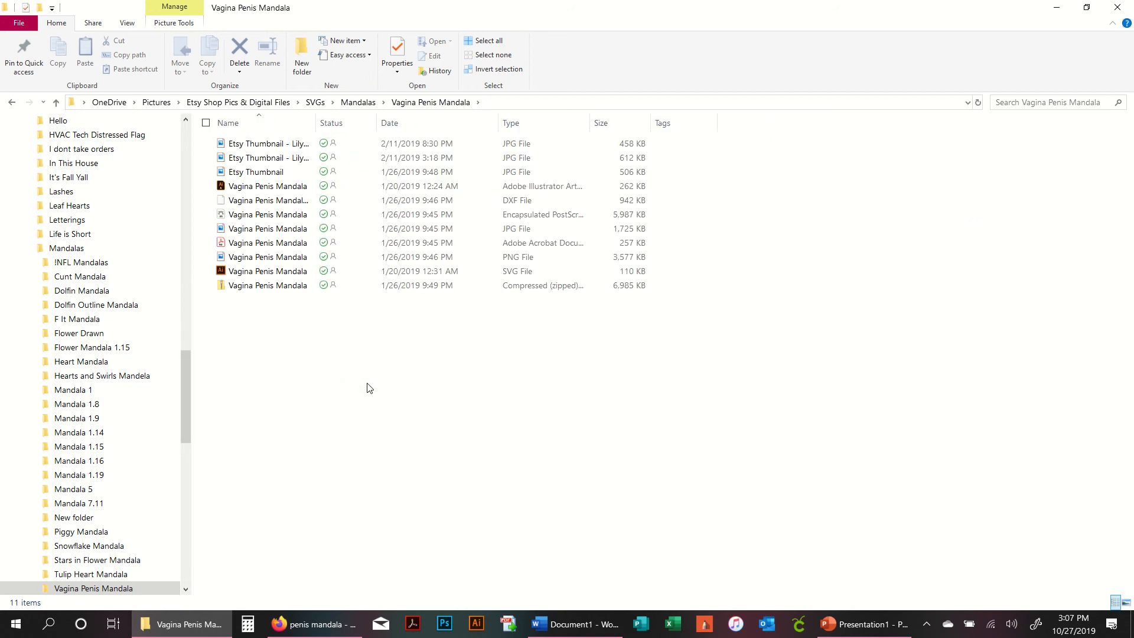
click(535, 260)
drag(273, 263, 587, 444)
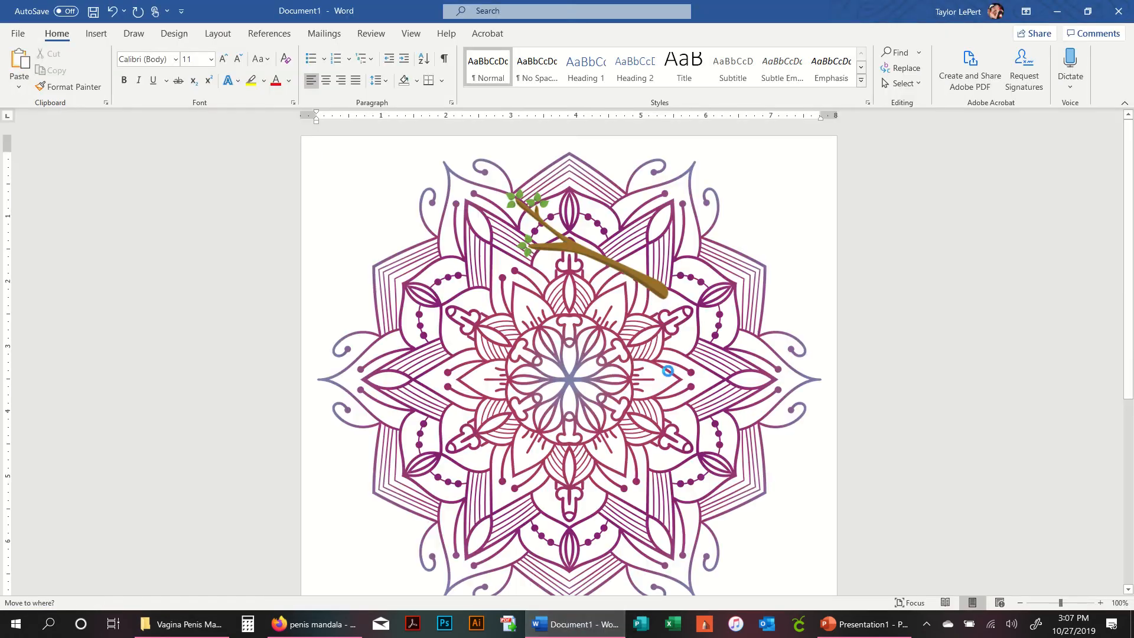
- Delete the branch picture
click(590, 255)
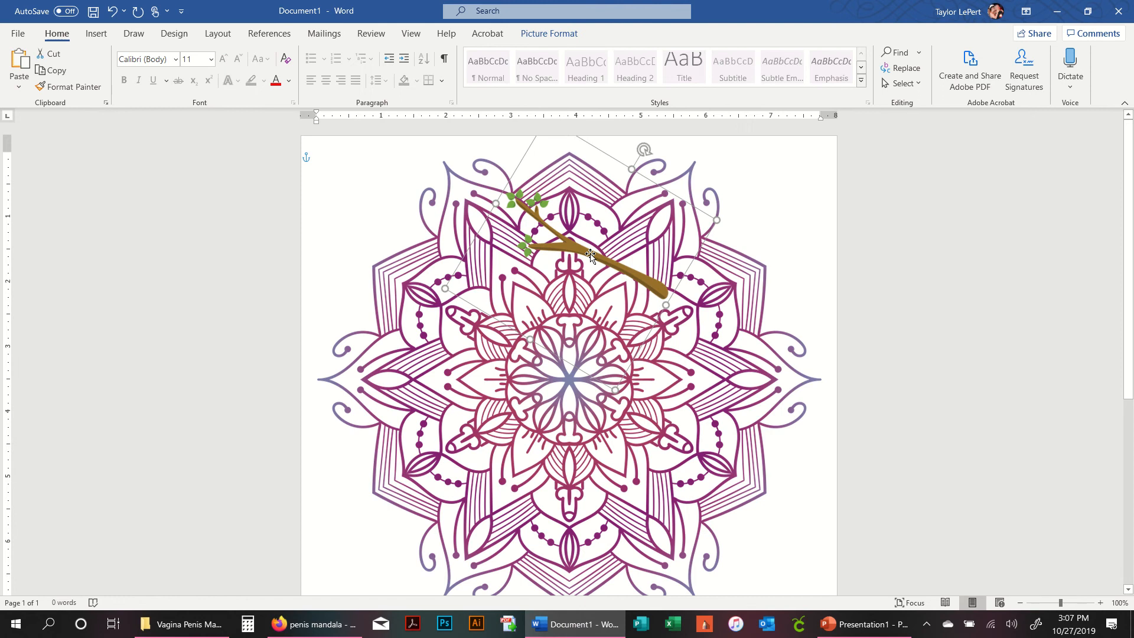
key(Delete)
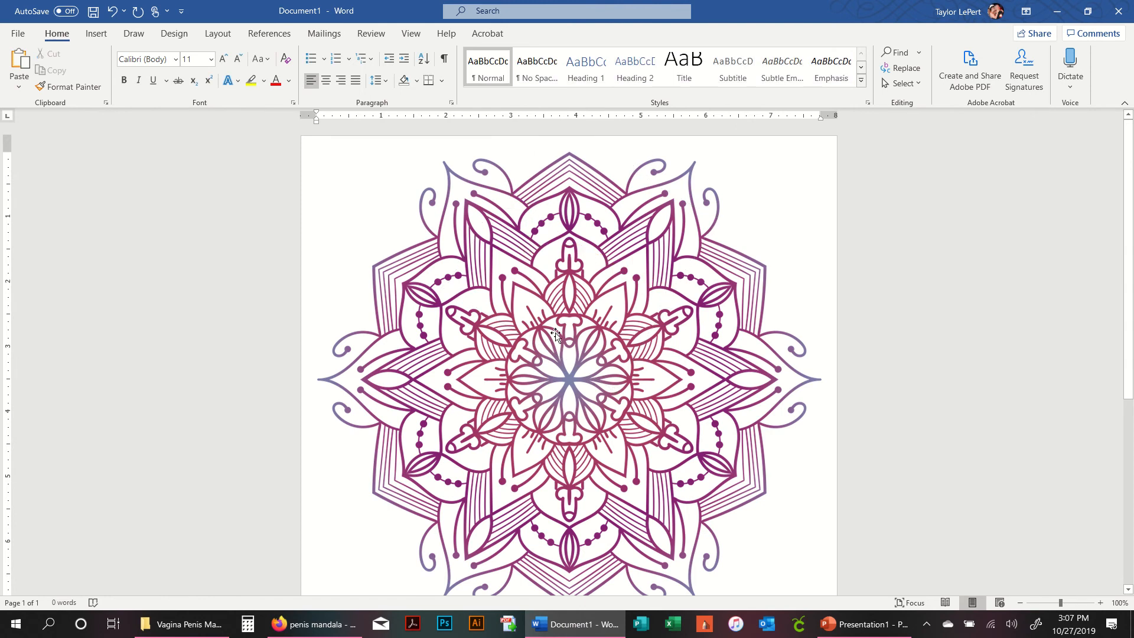
- Resize the mandala picture to a height of 4 inches
click(638, 333)
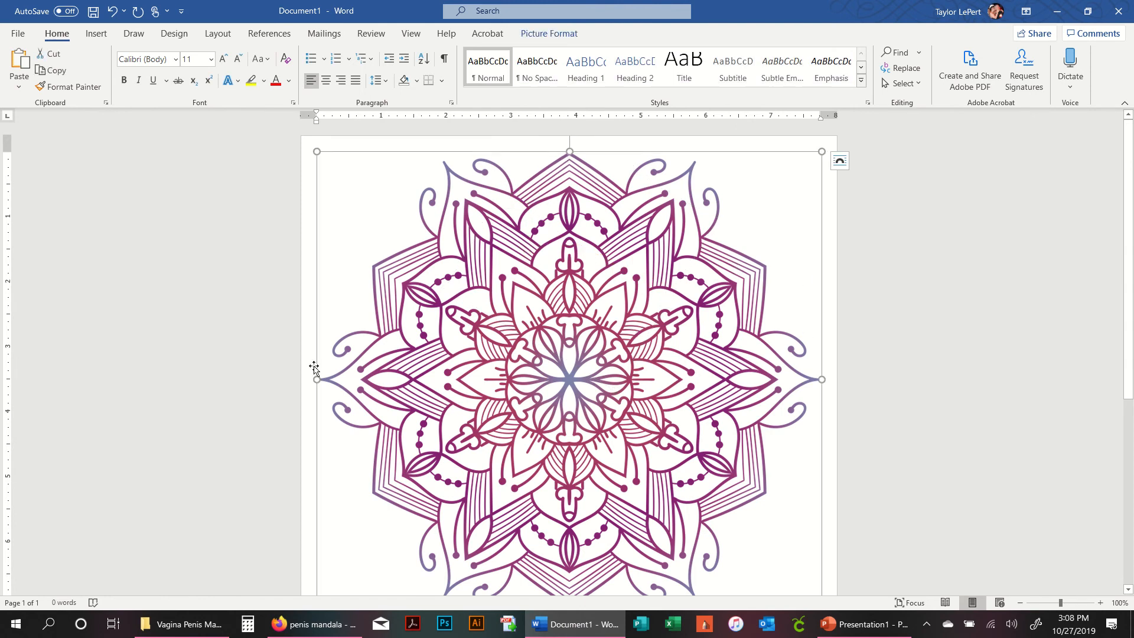
click(535, 36)
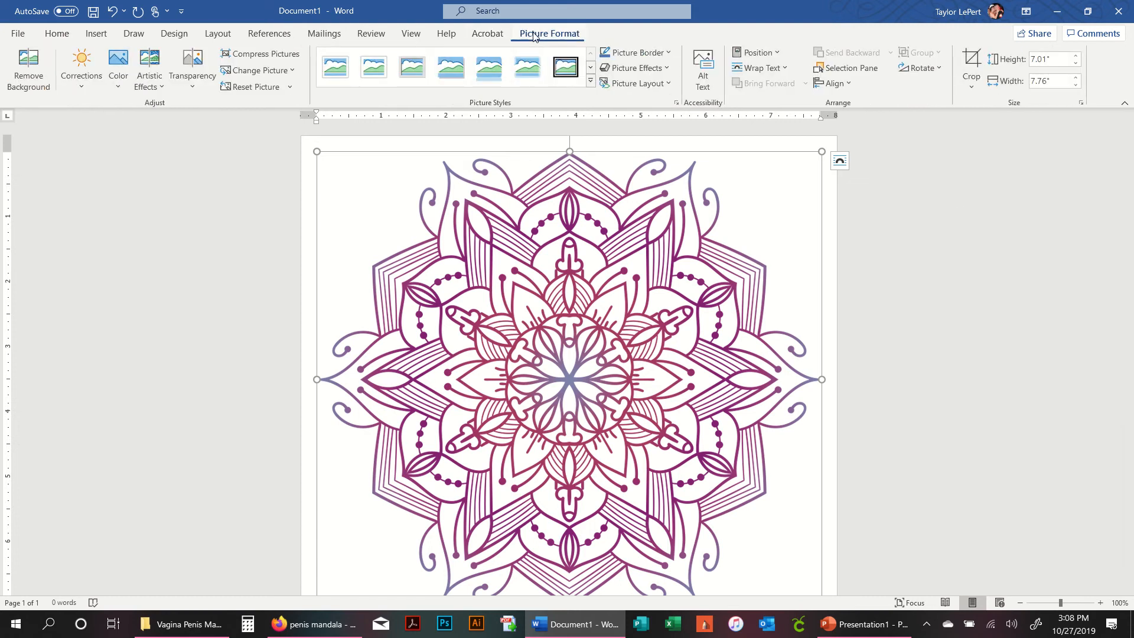
click(1065, 62)
drag(1052, 60, 1000, 66)
text(4)
key(Return)
click(714, 299)
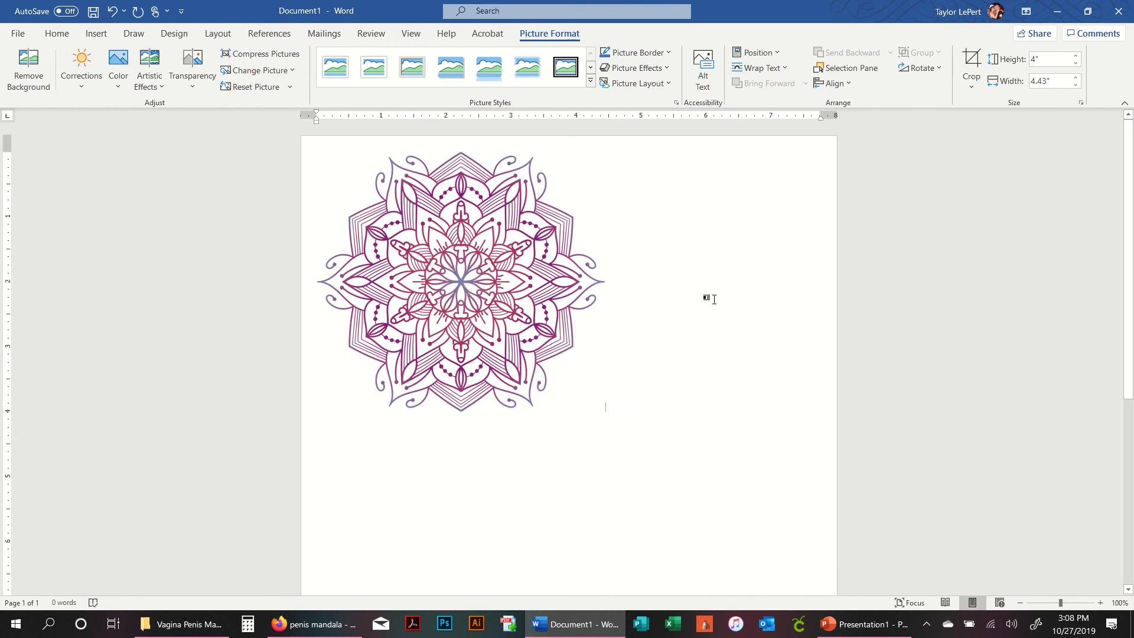
- Insert a light blue WordArt and enter a first name, 'You' and 'ROCK HARD' on three lines
click(524, 249)
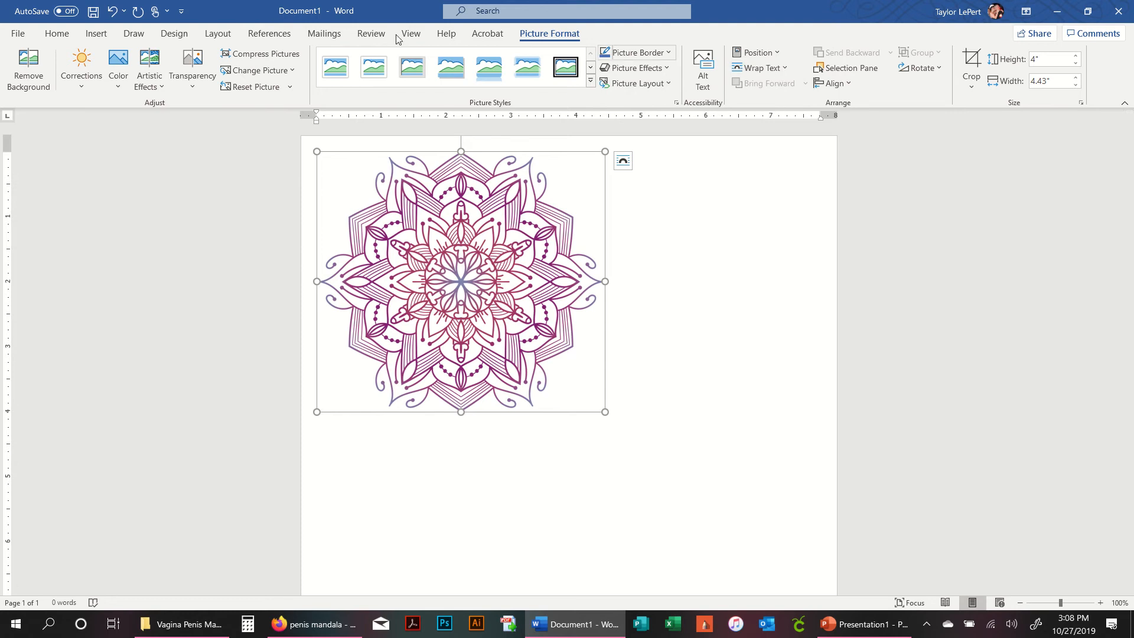
click(65, 33)
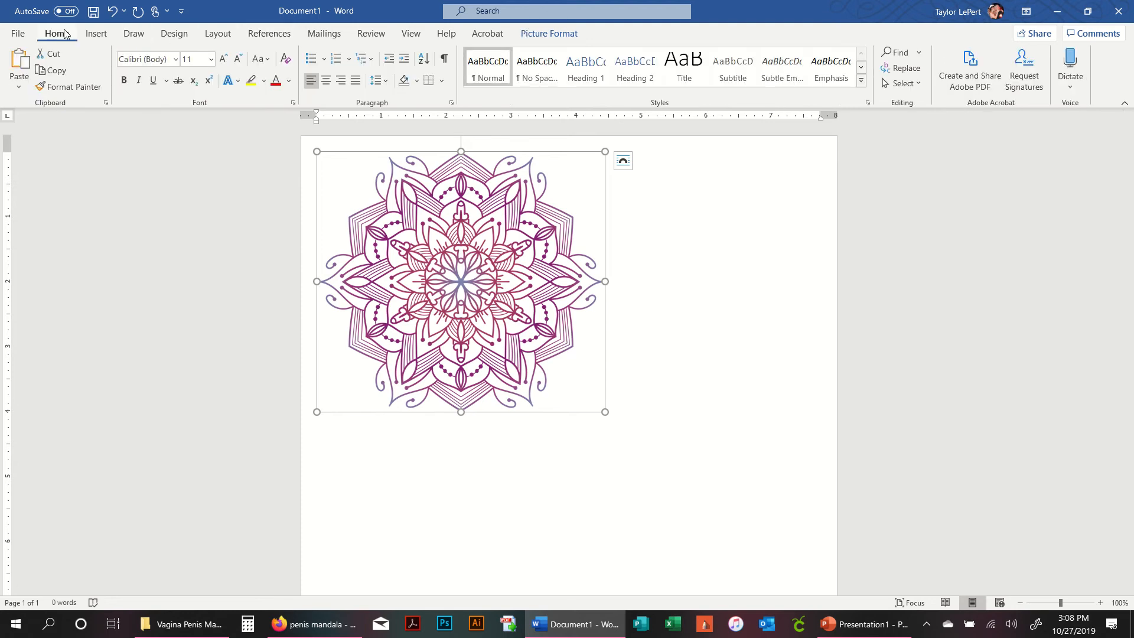
click(97, 35)
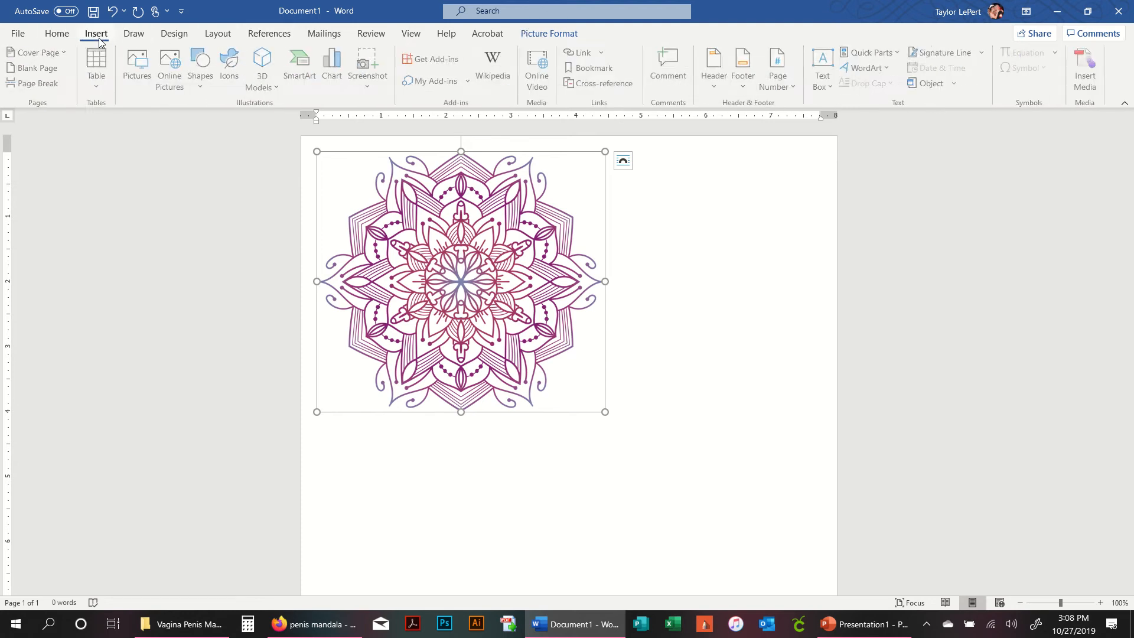
click(867, 67)
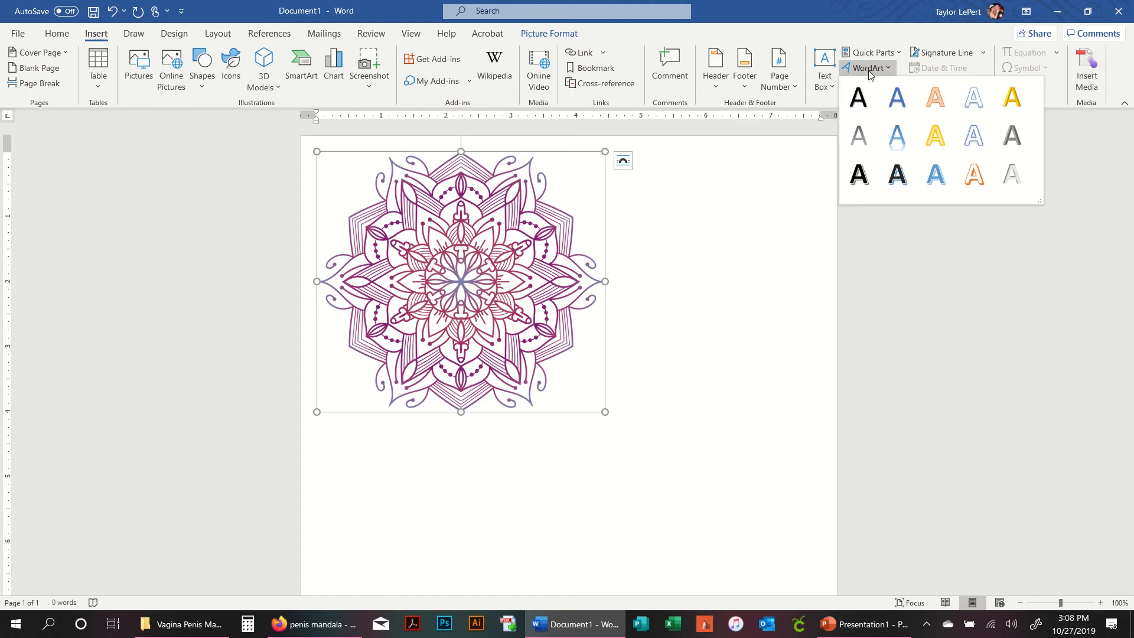
click(899, 133)
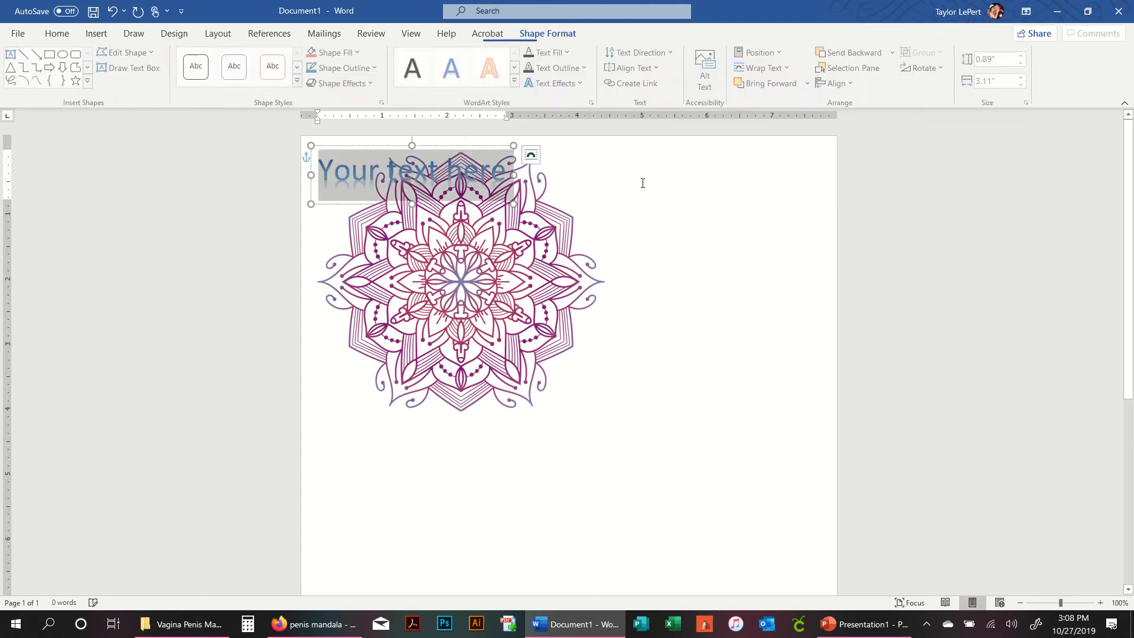
text(Sara)
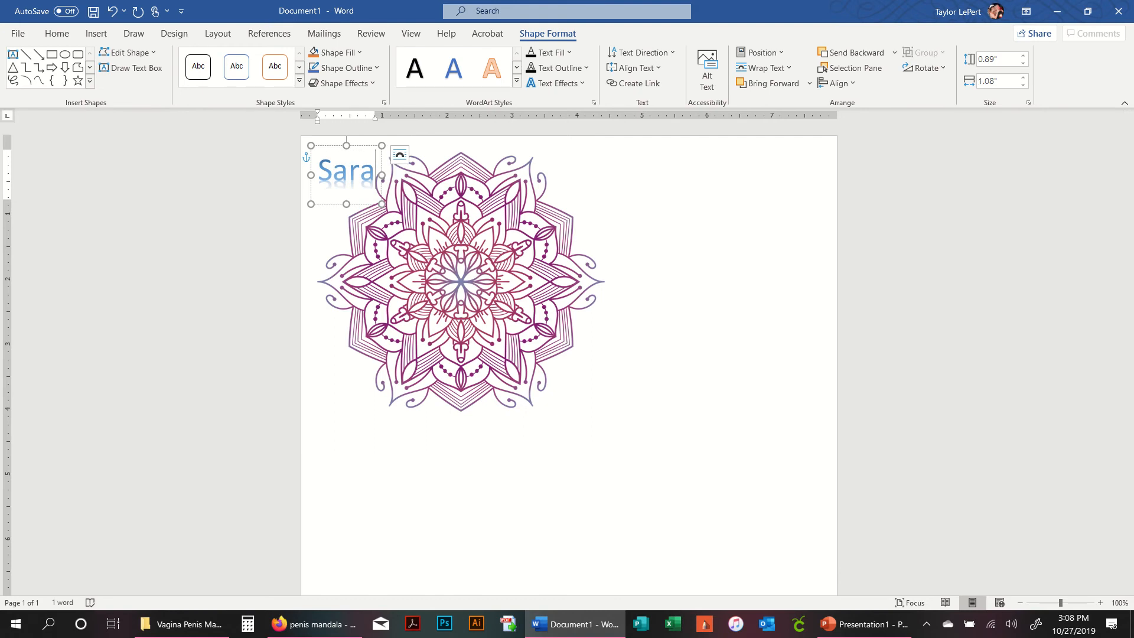
key(Return)
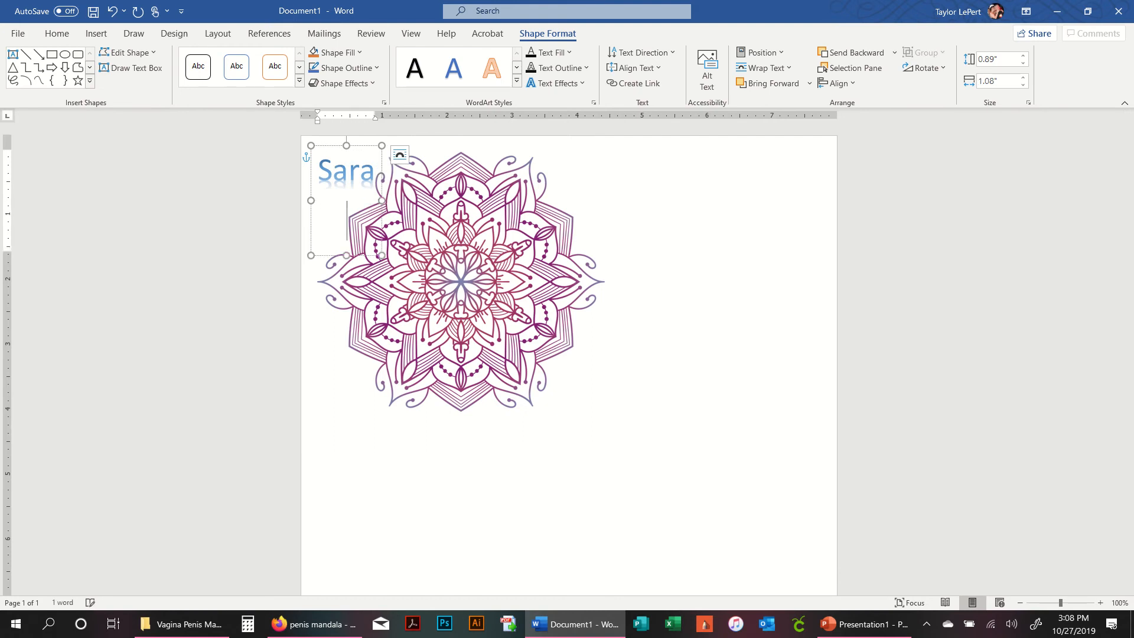
text(You)
key(Return)
text(ROCK!)
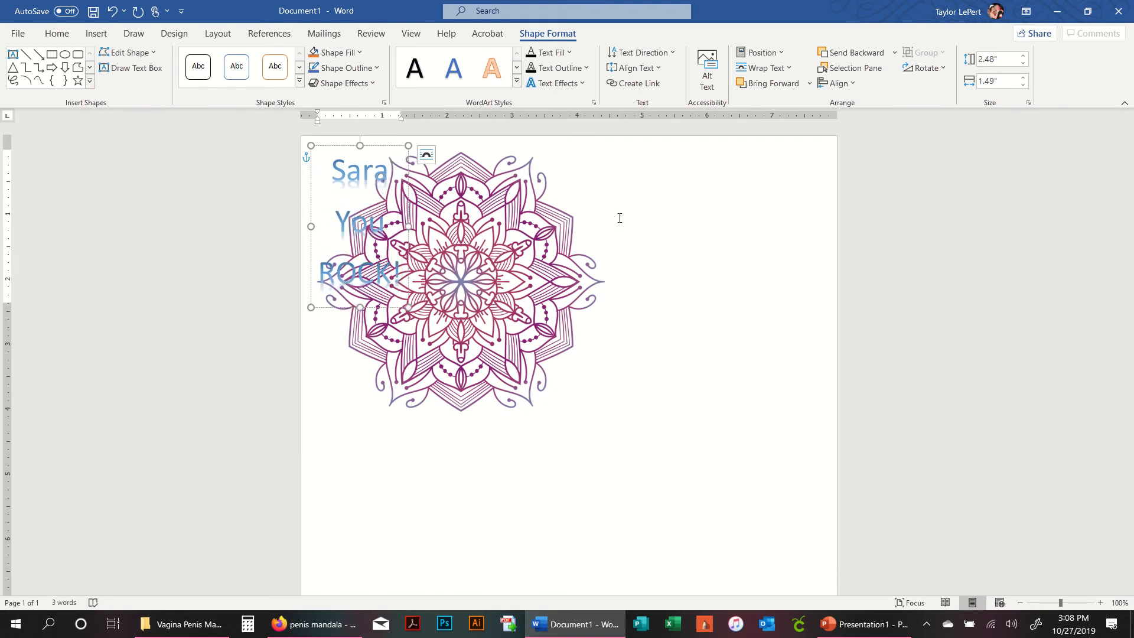
key(BackSpace)
text(HARD)
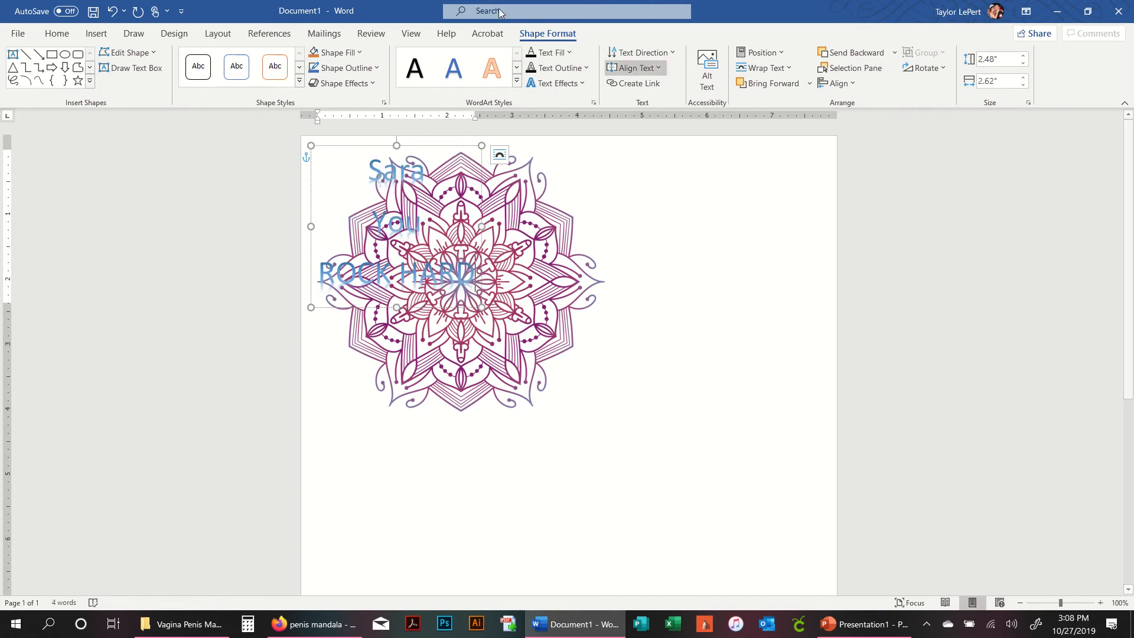
- Move the WordArt onto the centre of the mandala
click(499, 154)
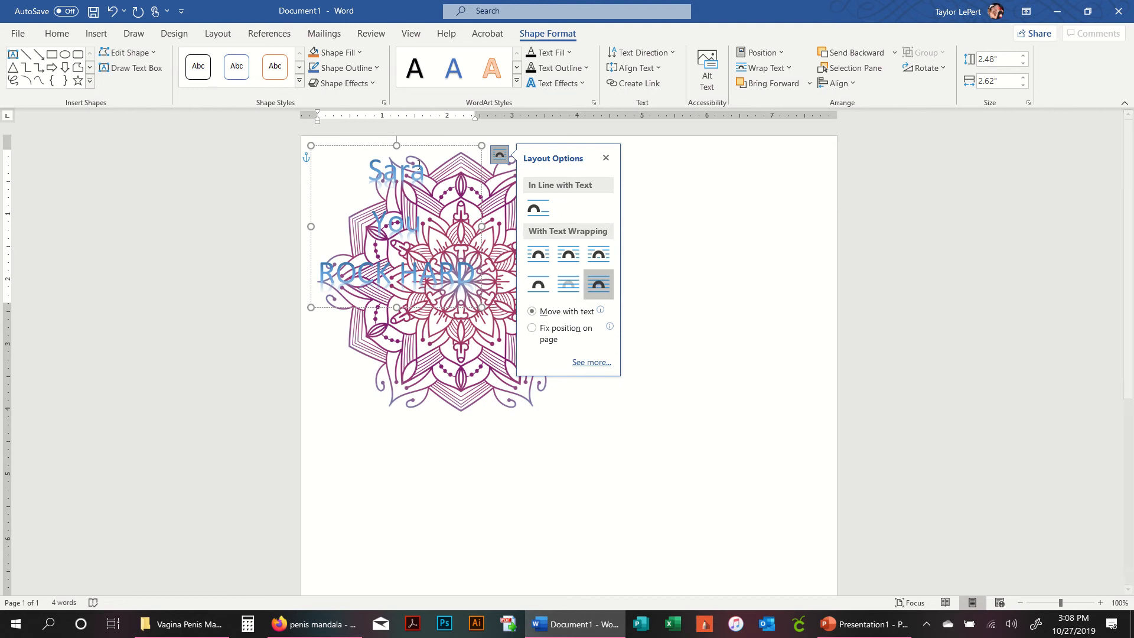
drag(375, 150, 440, 207)
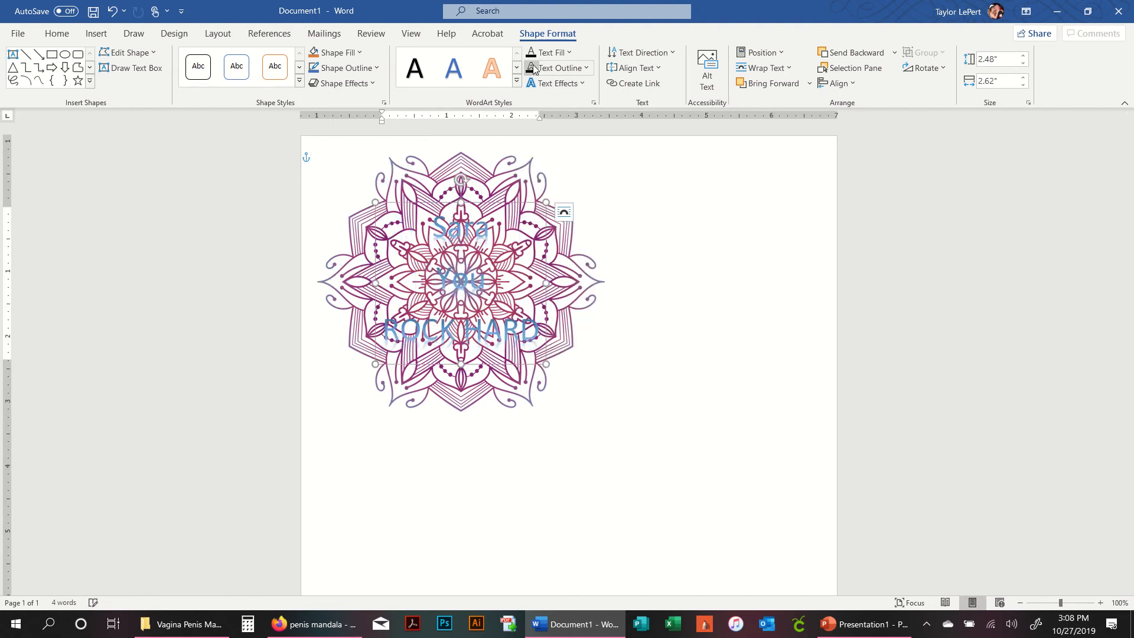
- Set the WordArt's text outline to a dark blue theme colour
click(582, 84)
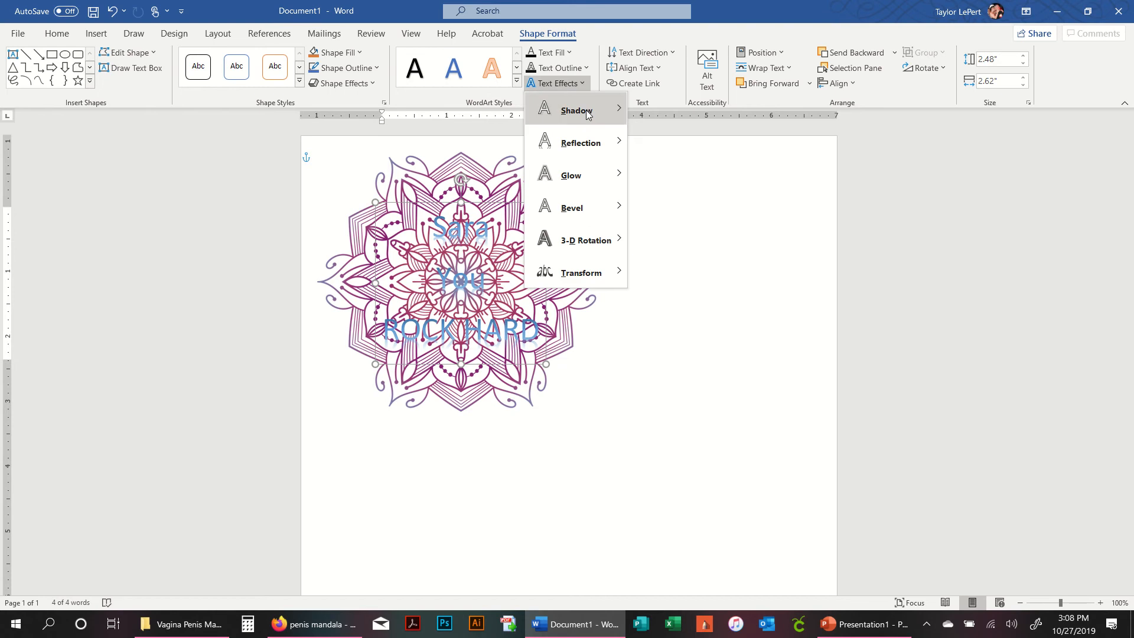
mouse_move(613, 115)
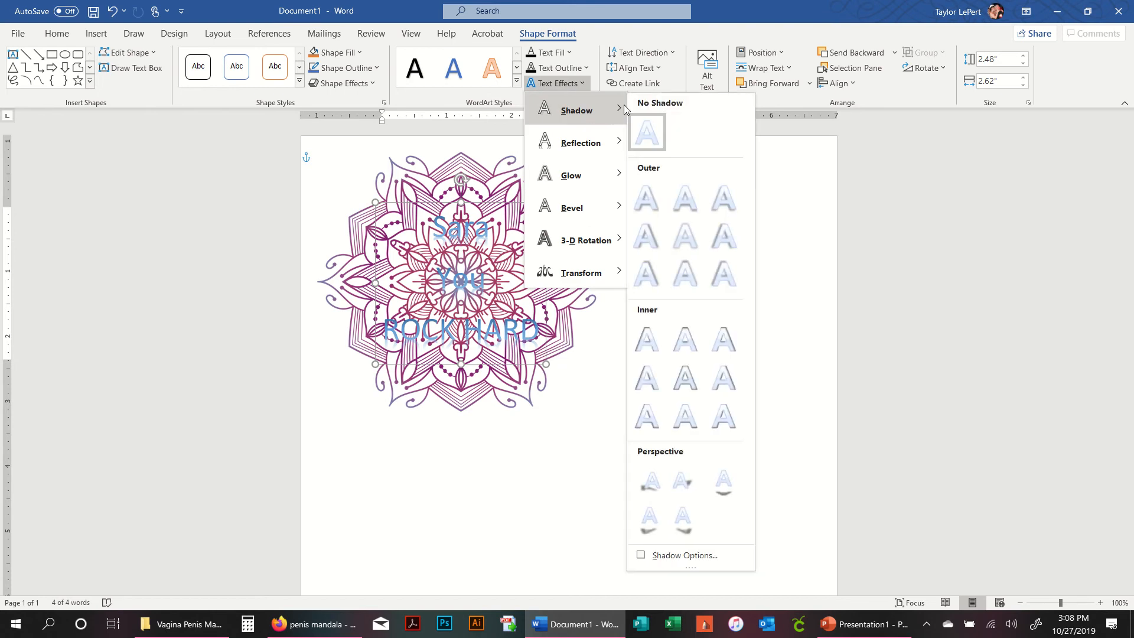
click(566, 72)
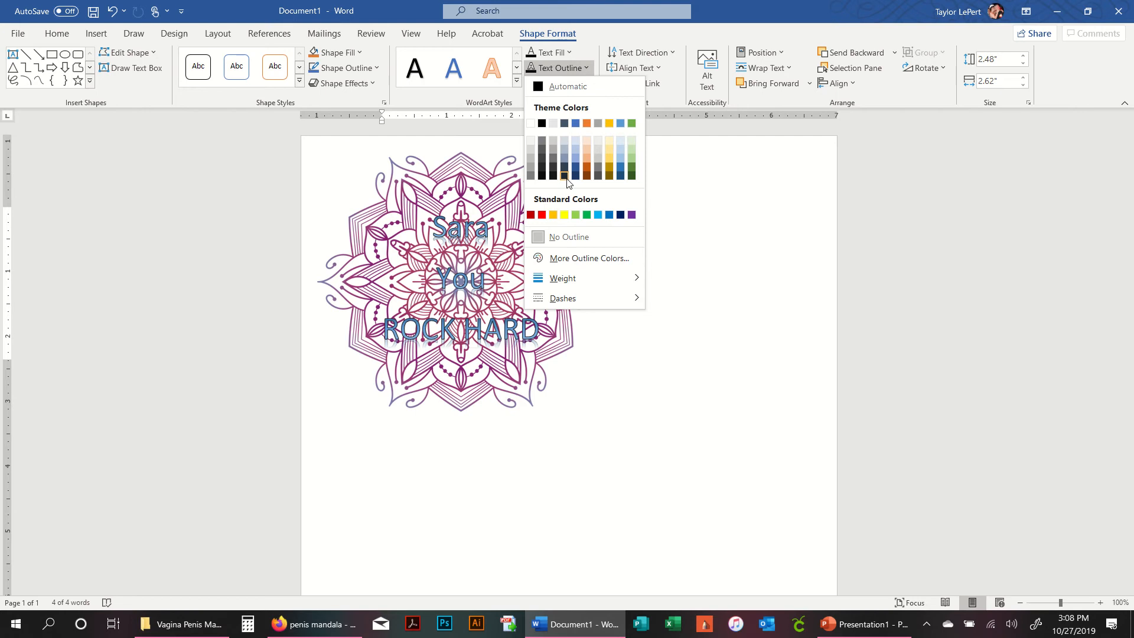
click(564, 178)
- Fill the WordArt text red and move it up toward the mandala's top
click(549, 52)
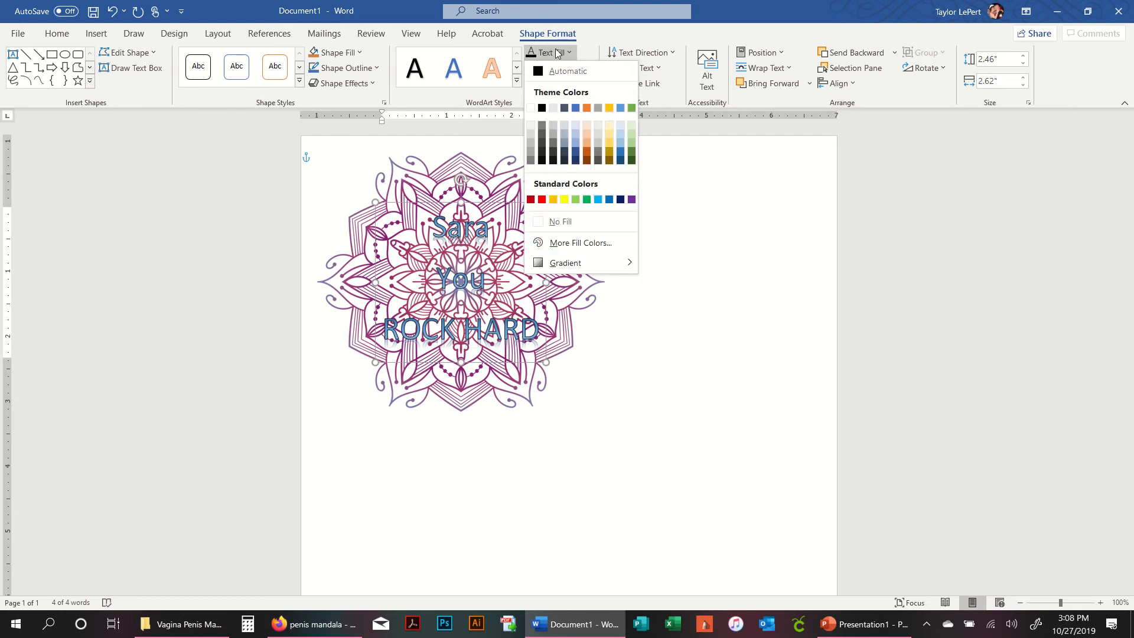
click(541, 200)
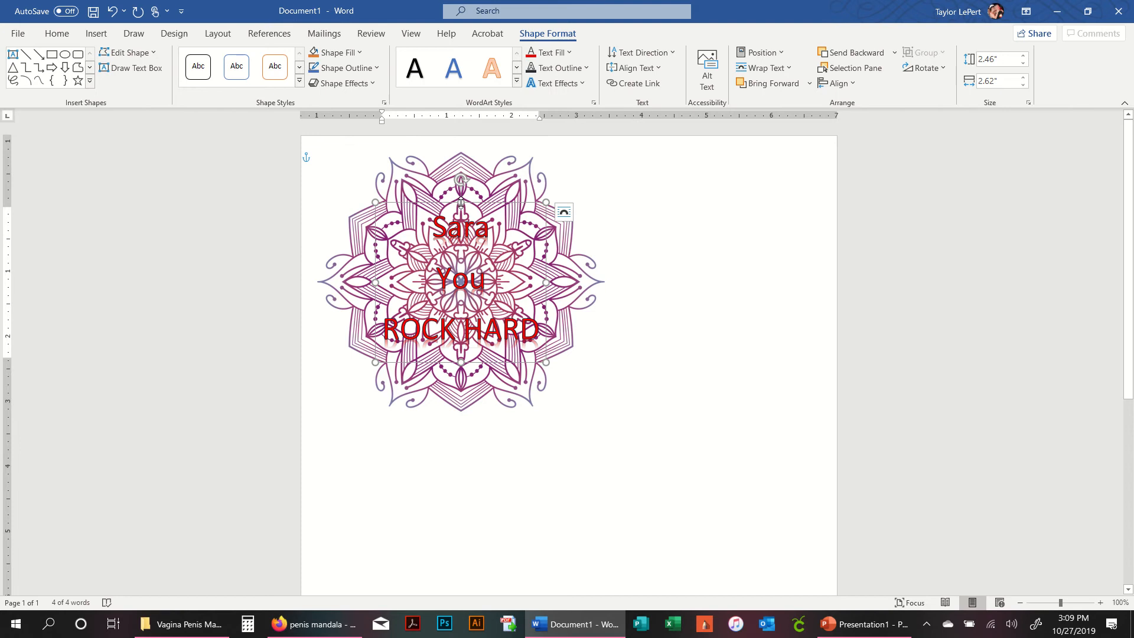
drag(461, 203, 460, 153)
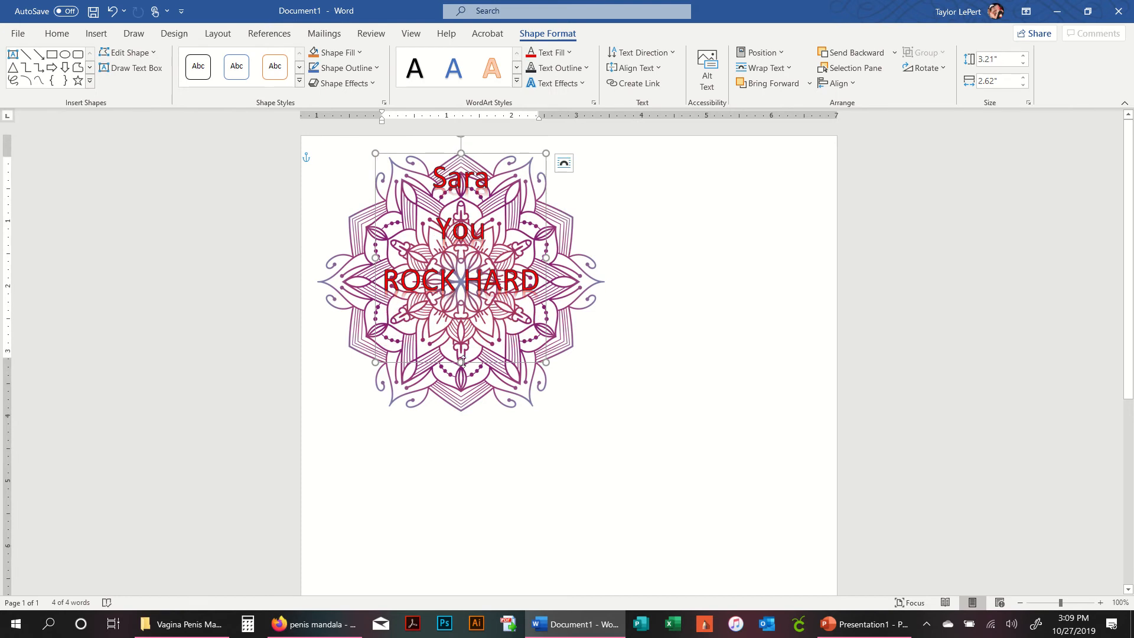
- Enlarge the WordArt box to about 4.01 by 4.41 inches so it spans the whole mandala
drag(461, 362, 466, 414)
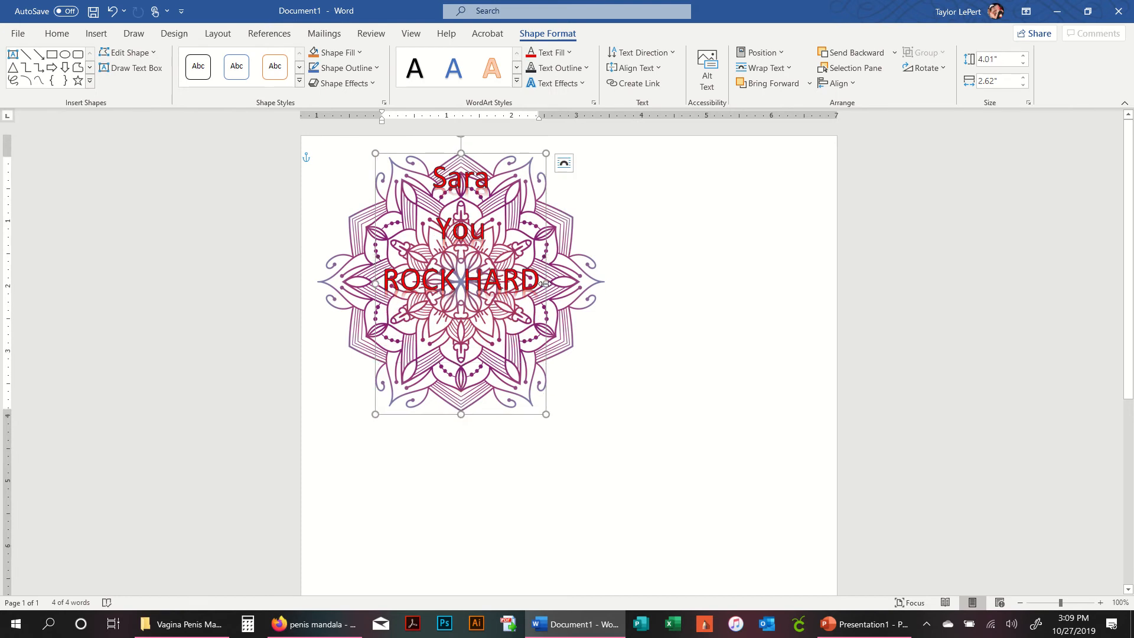
drag(544, 284, 603, 284)
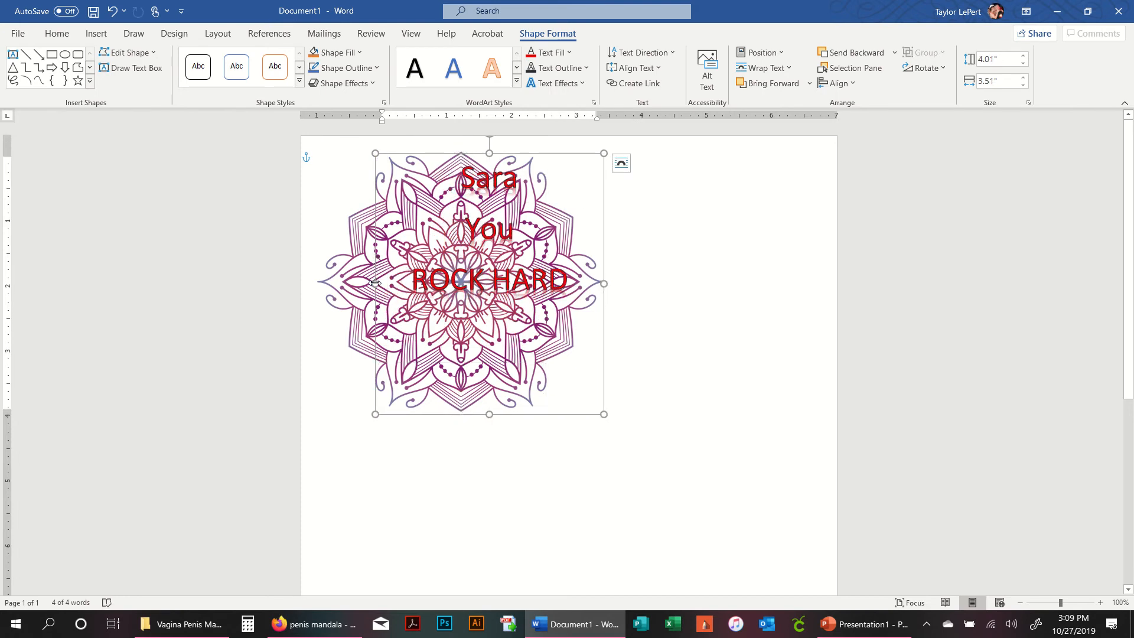
drag(375, 283, 316, 284)
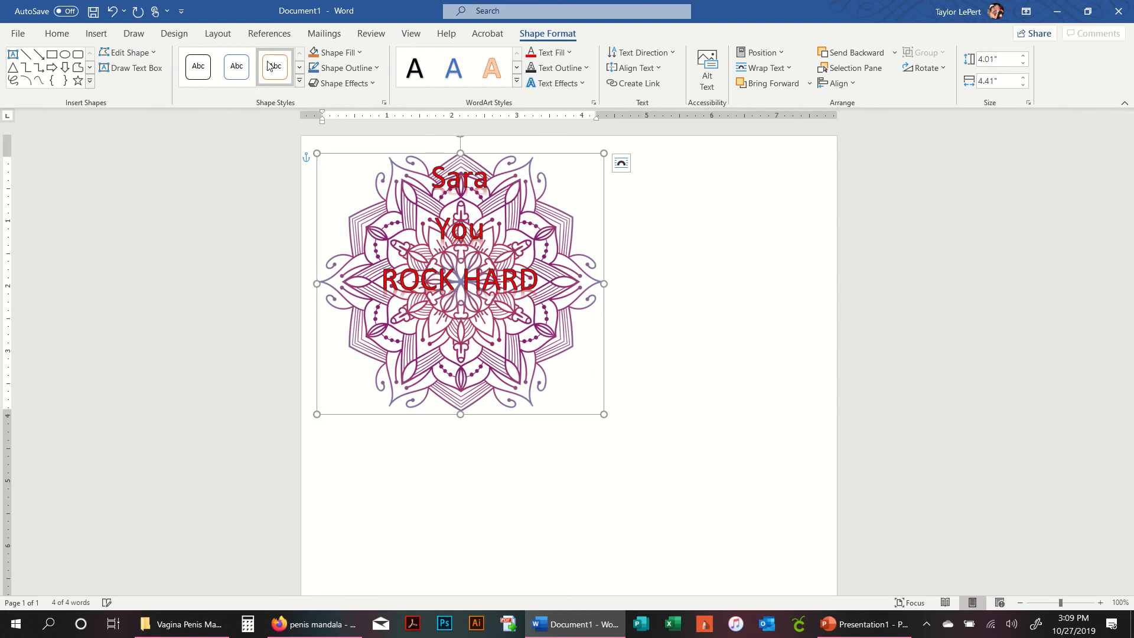
- Adjust the WordArt text's font size, settling on 48 pt
click(56, 33)
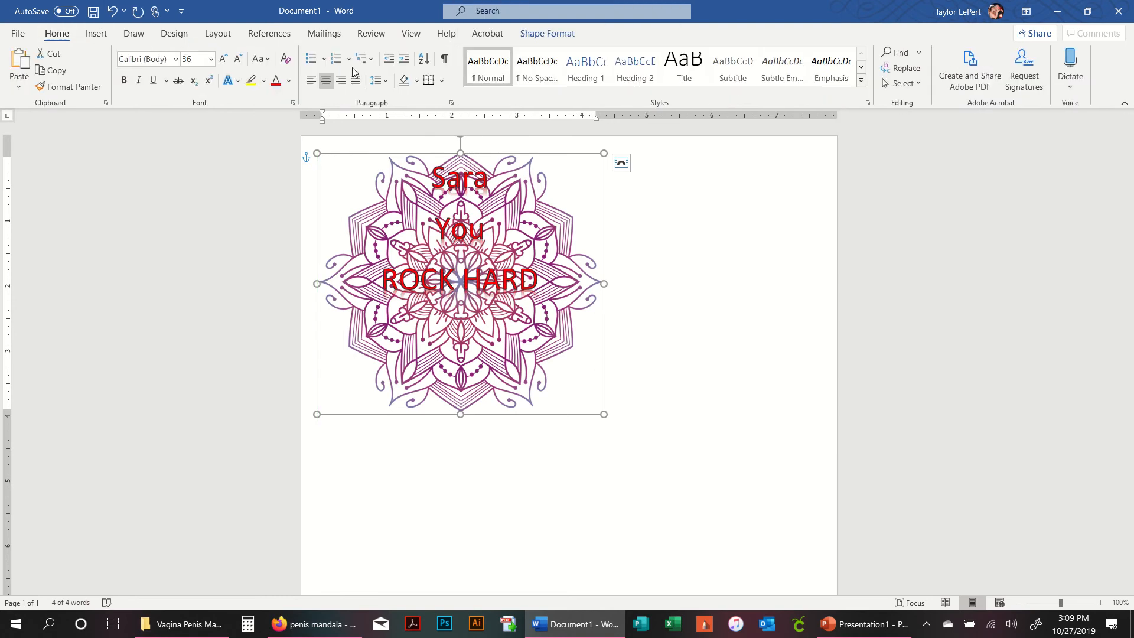
click(223, 59)
click(224, 59)
click(224, 59)
click(224, 59)
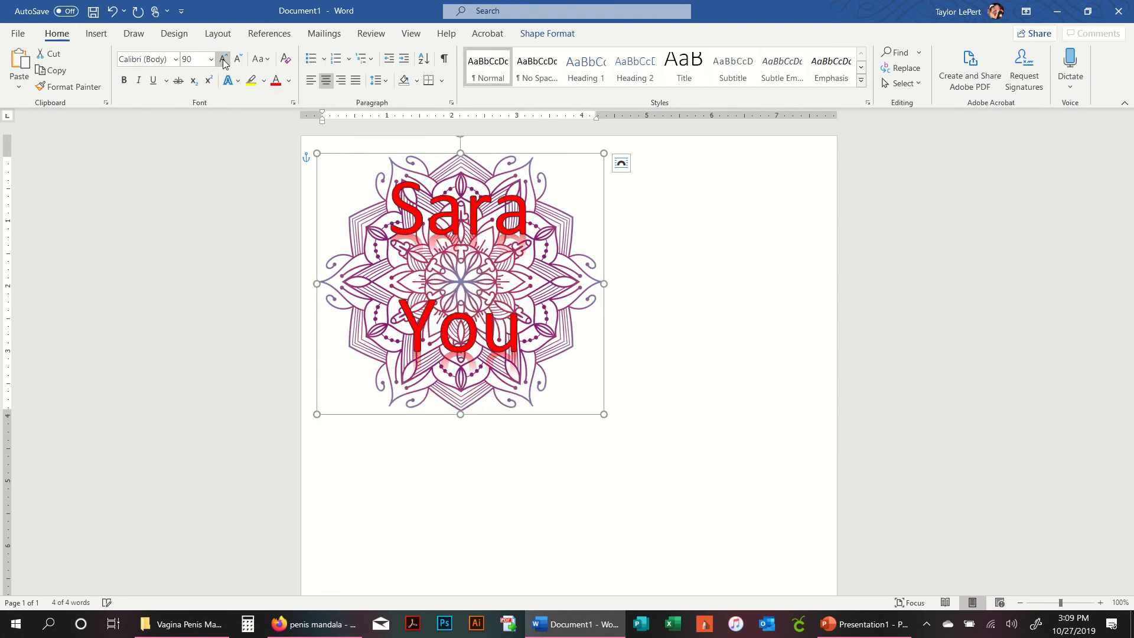
click(224, 59)
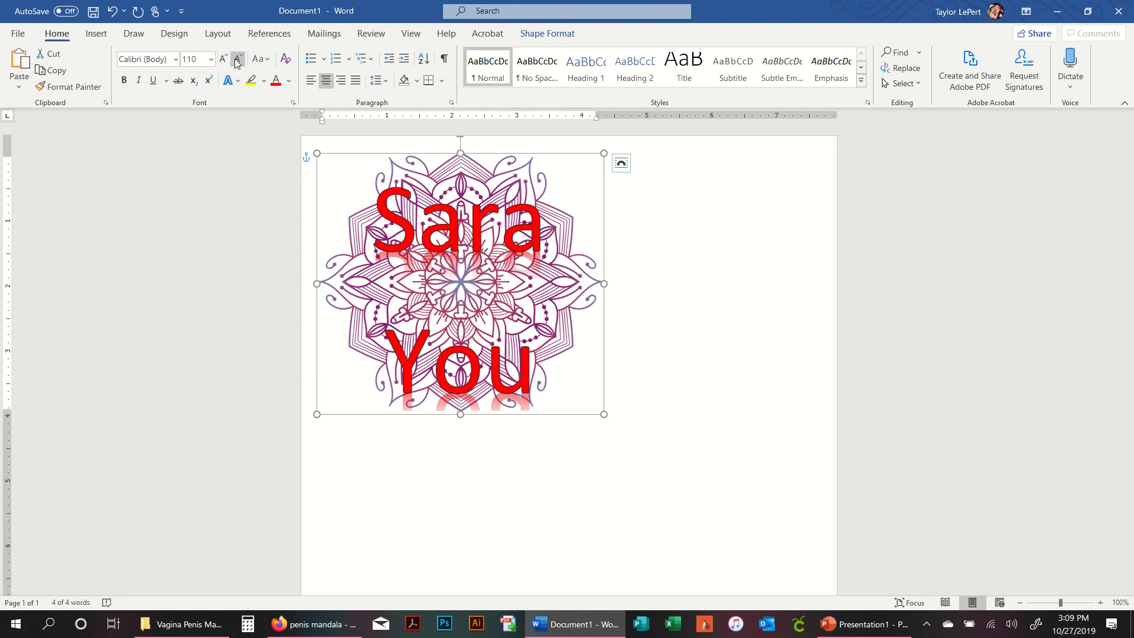
click(241, 60)
click(241, 59)
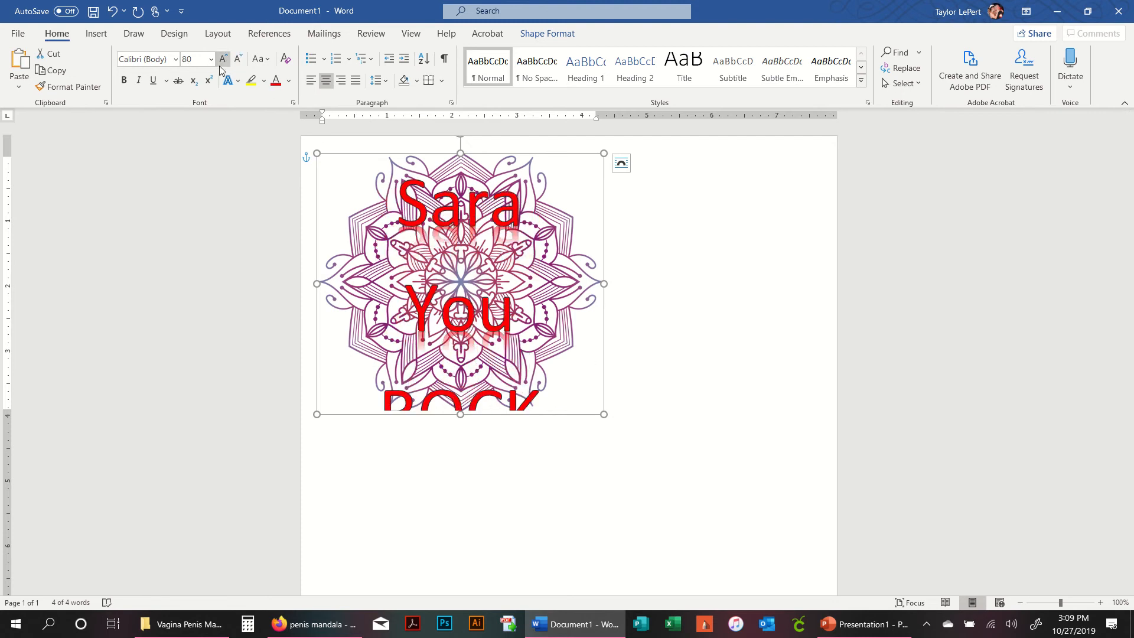
click(238, 60)
click(238, 59)
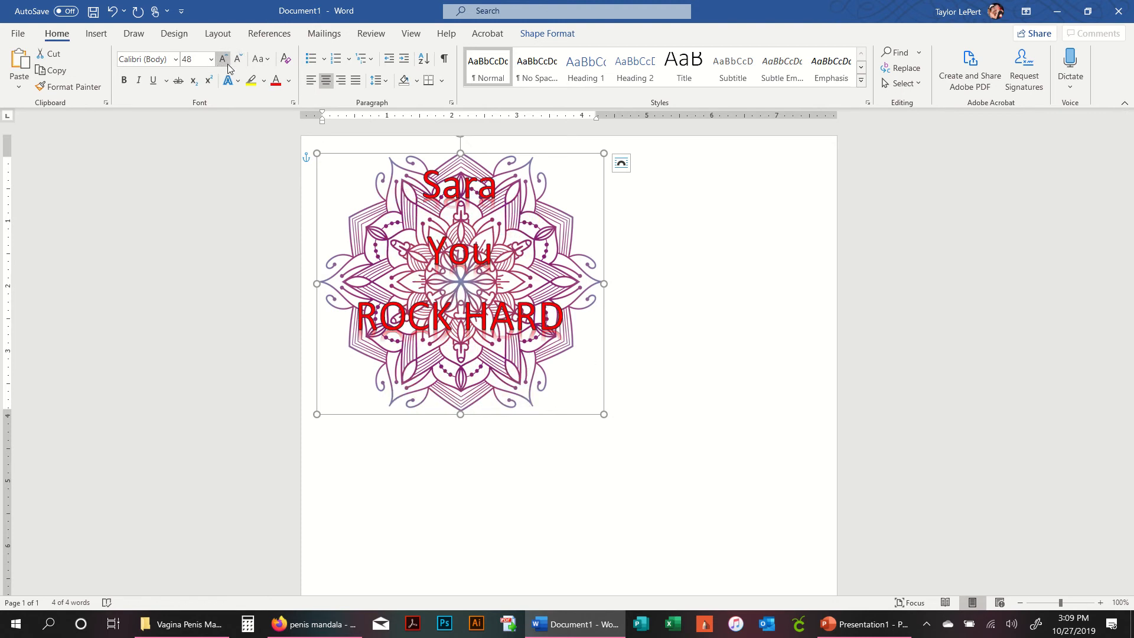
- Reposition the WordArt box so the text sits centred over the mandala
drag(479, 155, 482, 178)
click(769, 279)
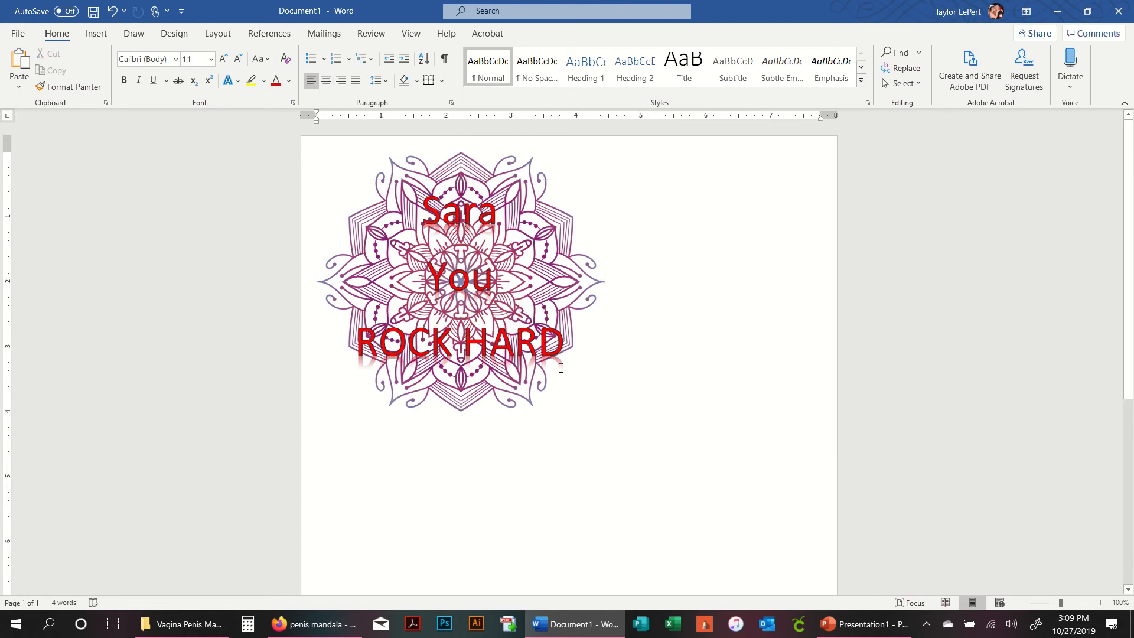
click(444, 205)
click(660, 216)
click(492, 192)
drag(489, 182, 485, 160)
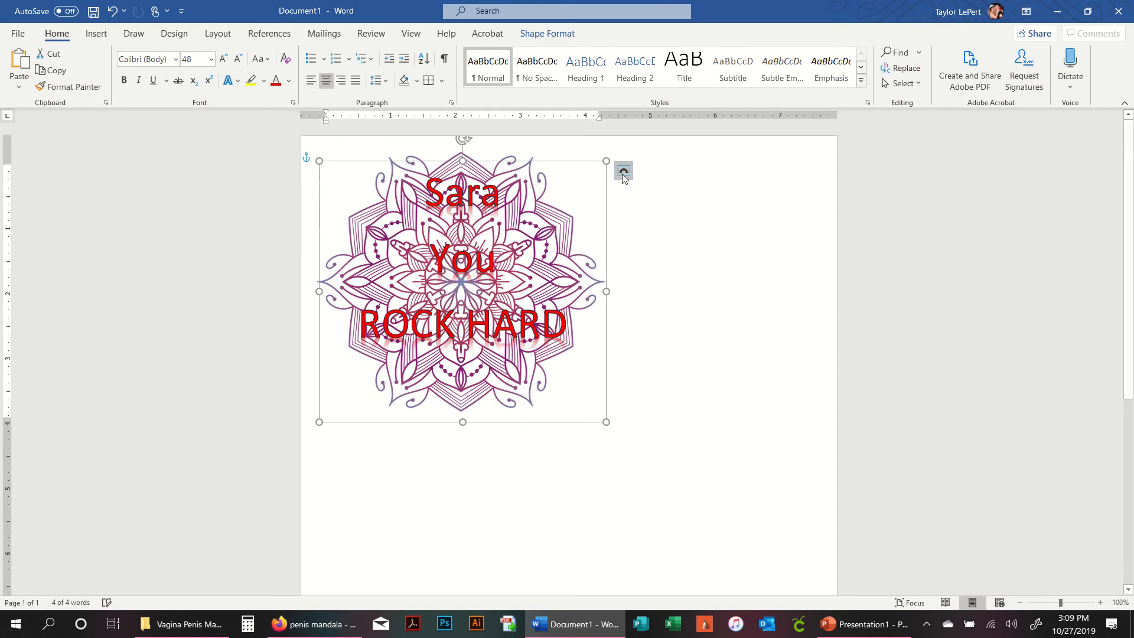
- Apply the black-filled WordArt style with white outline and shadow to the text
click(547, 34)
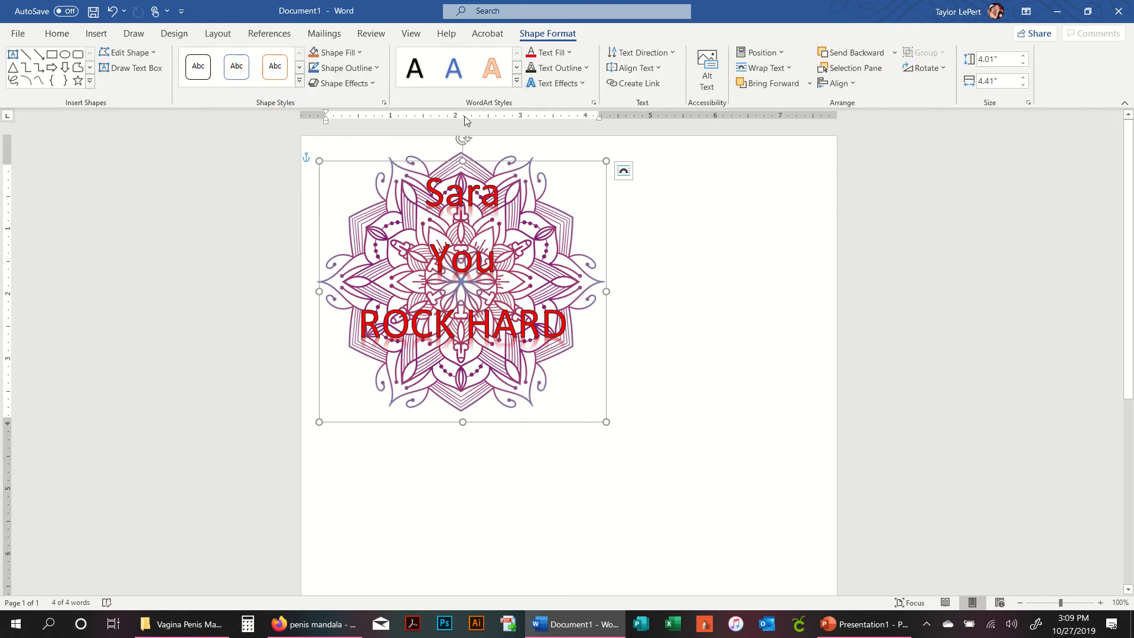
click(516, 71)
click(516, 72)
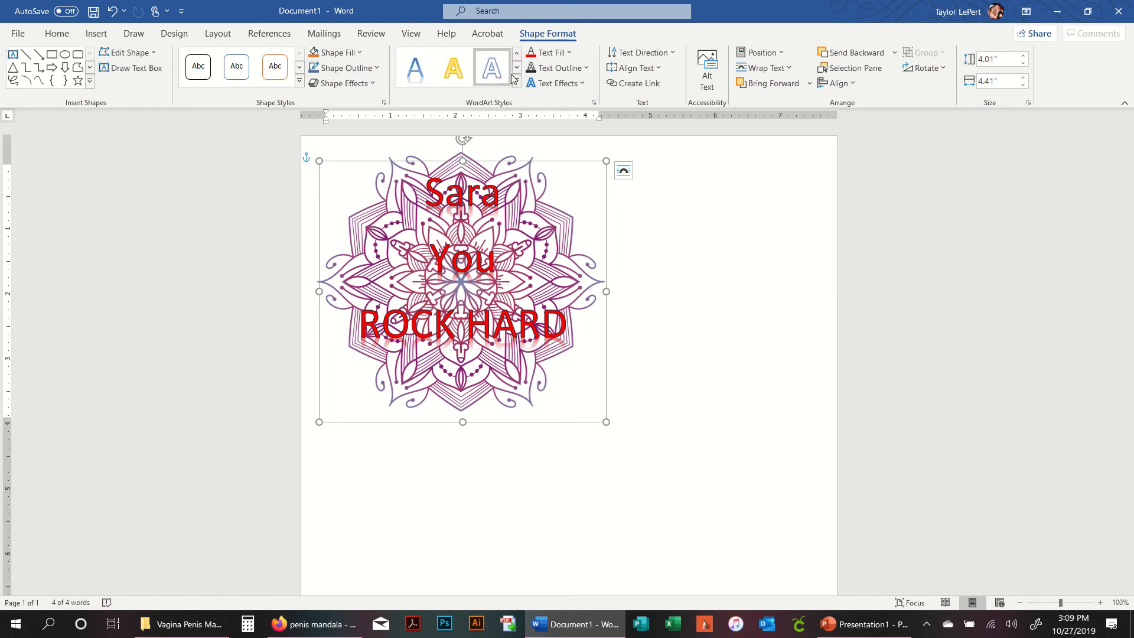
click(517, 70)
click(454, 67)
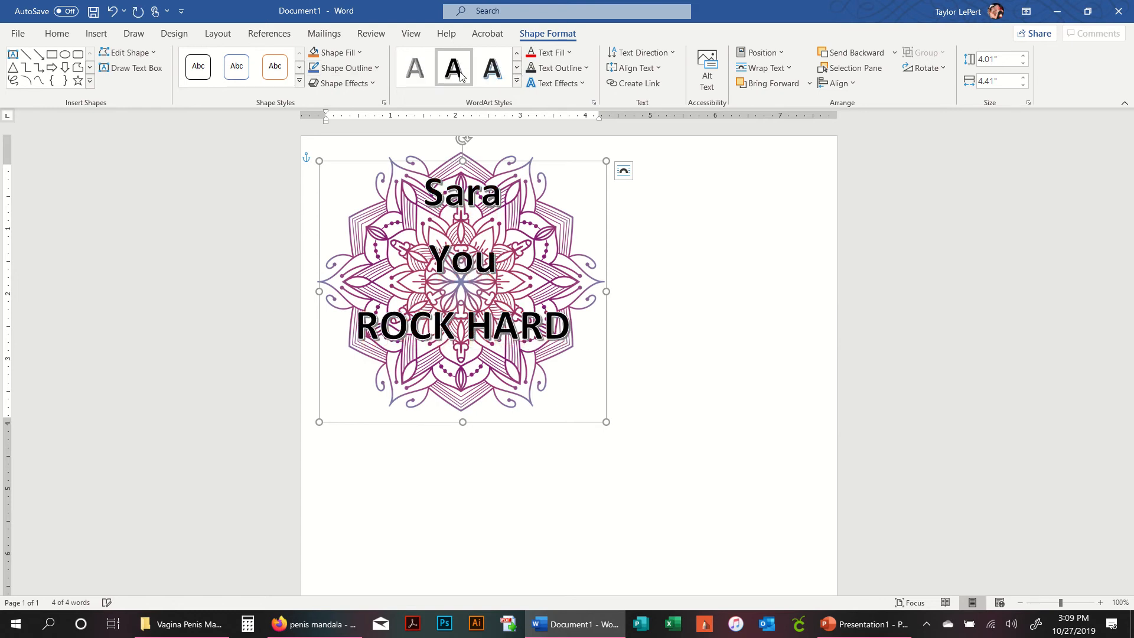
- Change the WordArt font to A little sunshine and enlarge it to 72 pt
click(57, 33)
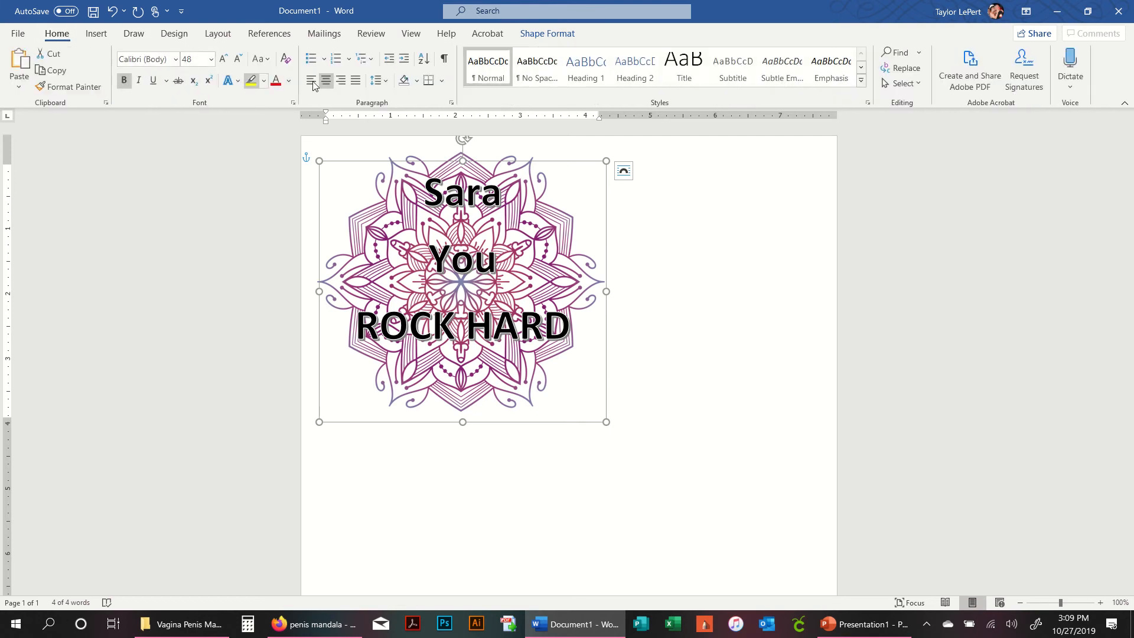
click(175, 59)
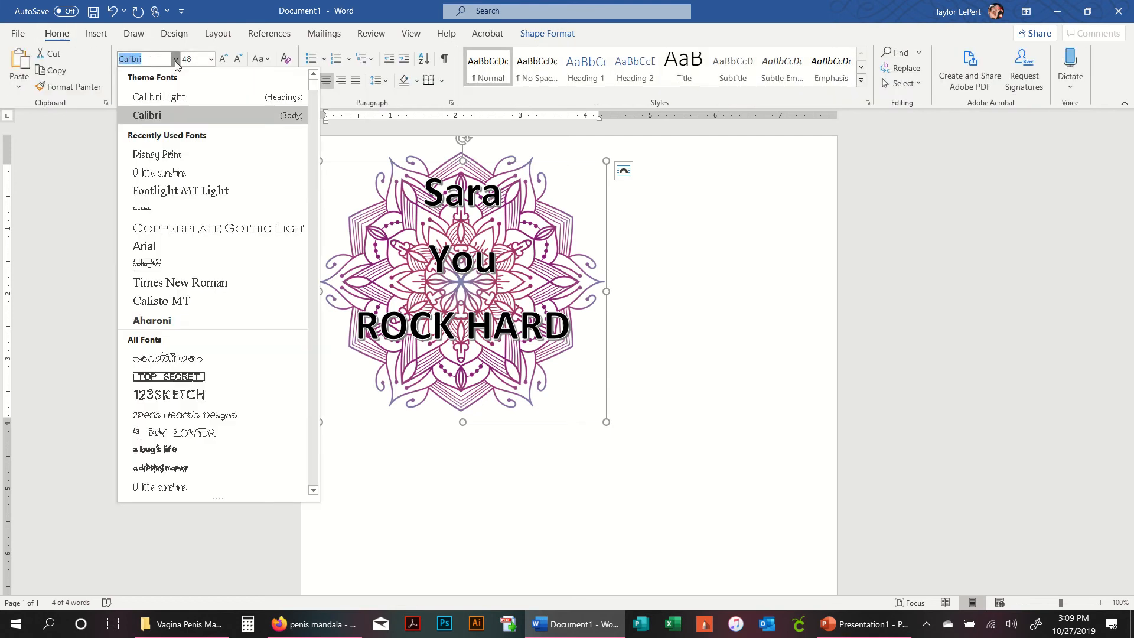
click(217, 174)
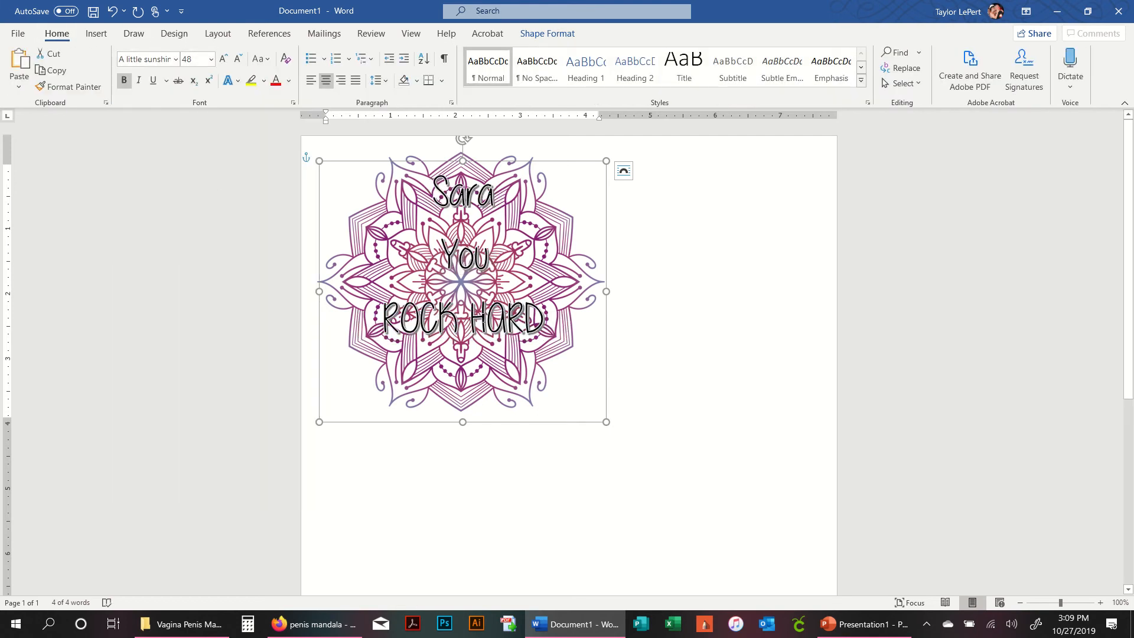
click(225, 63)
click(570, 322)
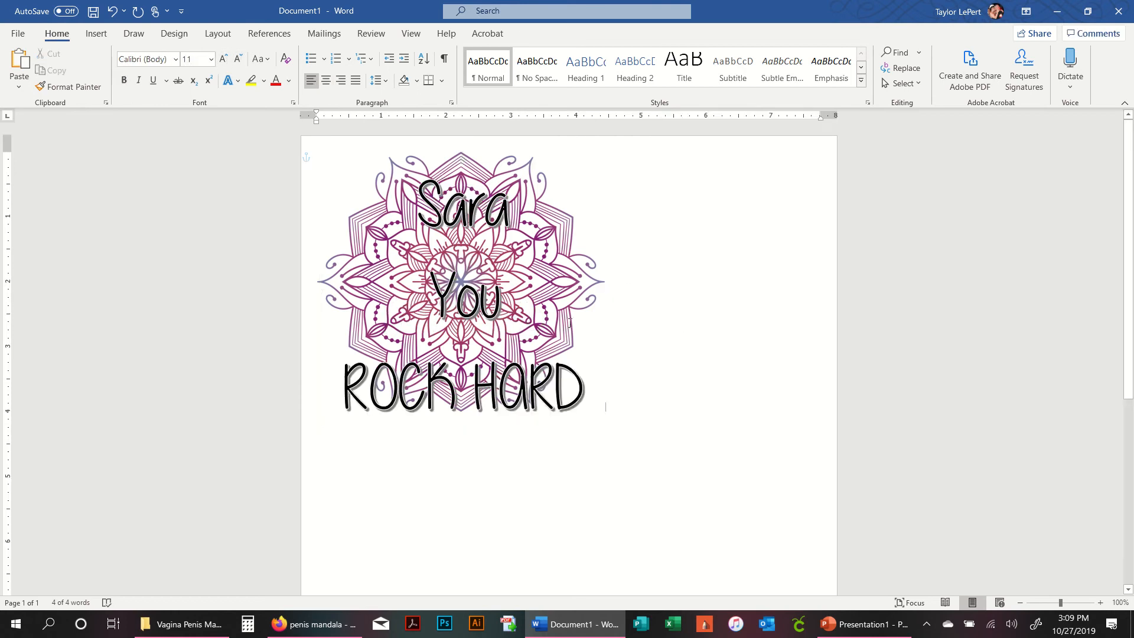
click(529, 379)
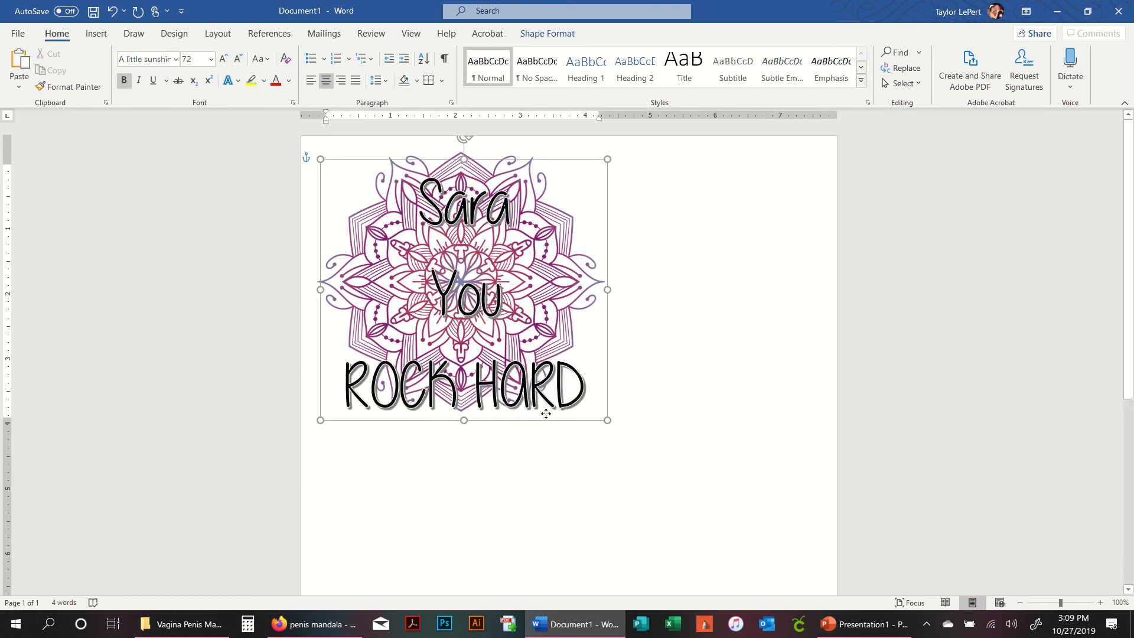
click(665, 430)
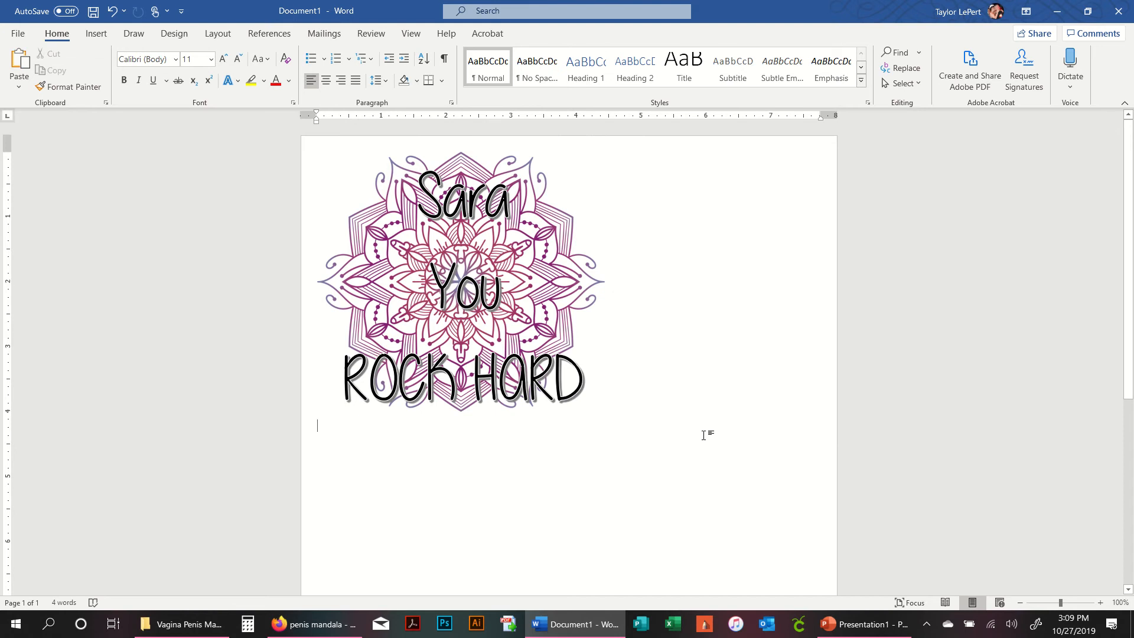
scroll(697, 345, down, 2)
scroll(697, 345, up, 2)
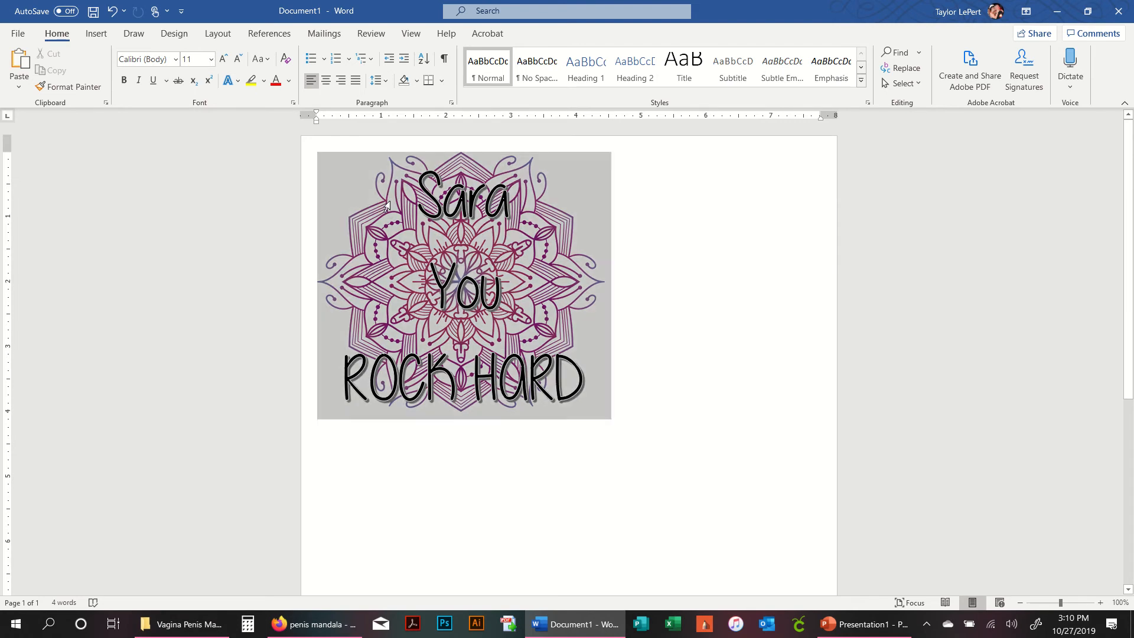
click(569, 247)
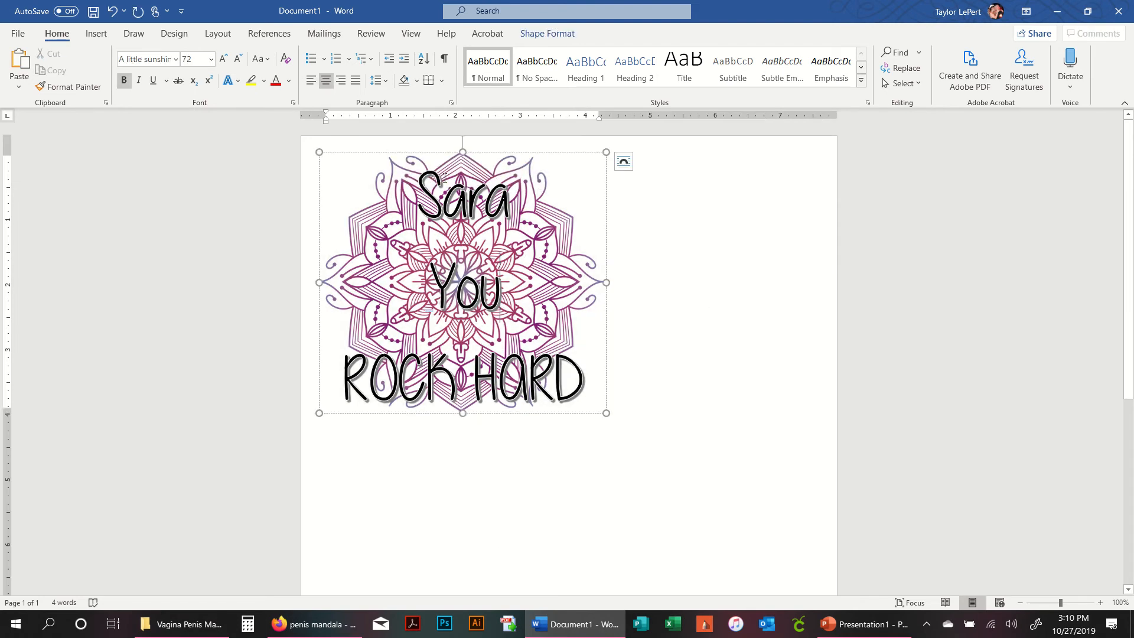
click(658, 300)
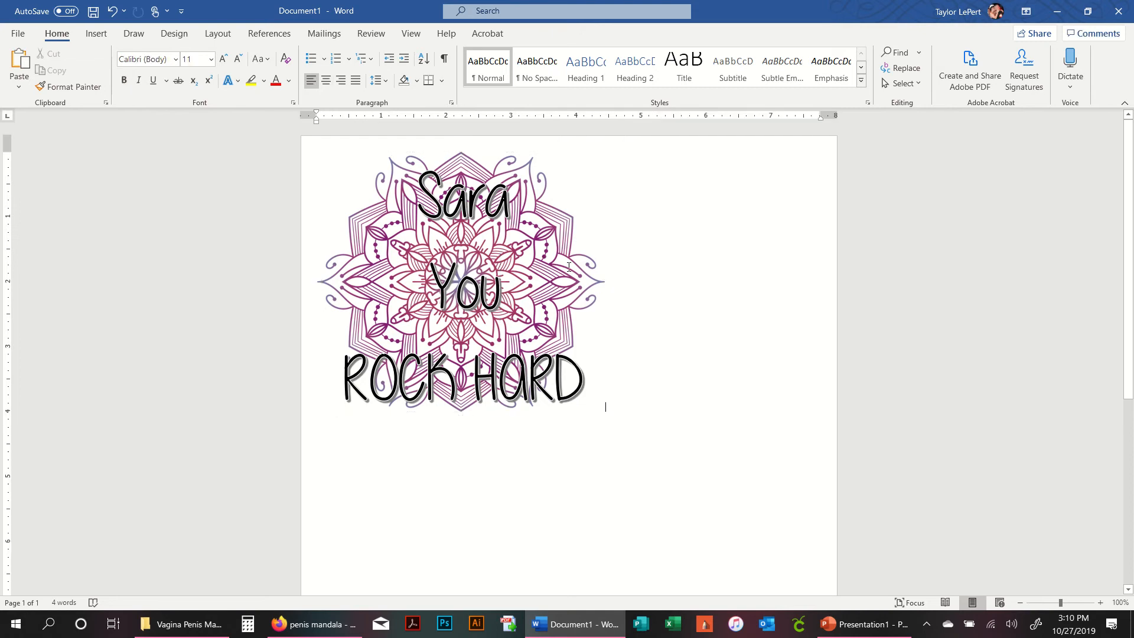
click(572, 288)
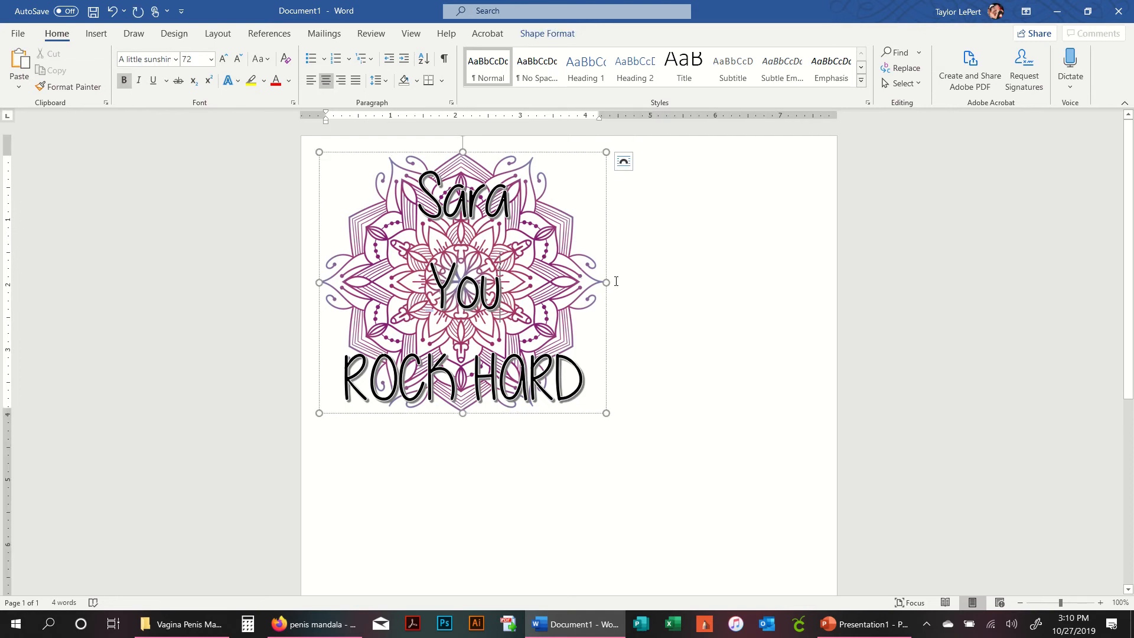
key(ctrl)
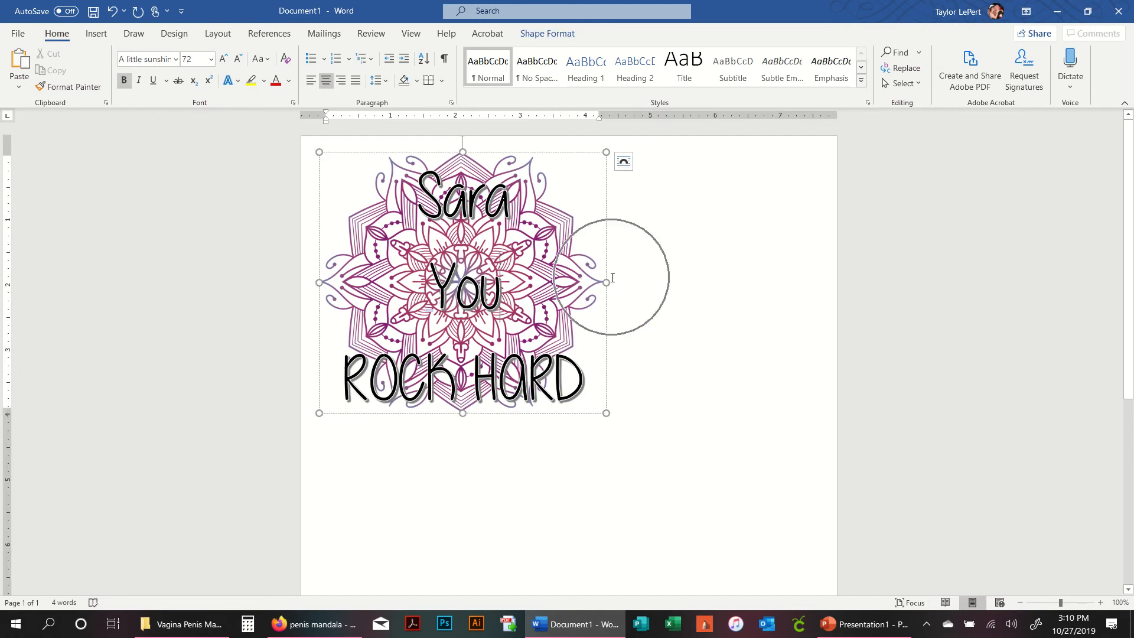
click(438, 316)
click(558, 261)
double_click(558, 261)
click(634, 259)
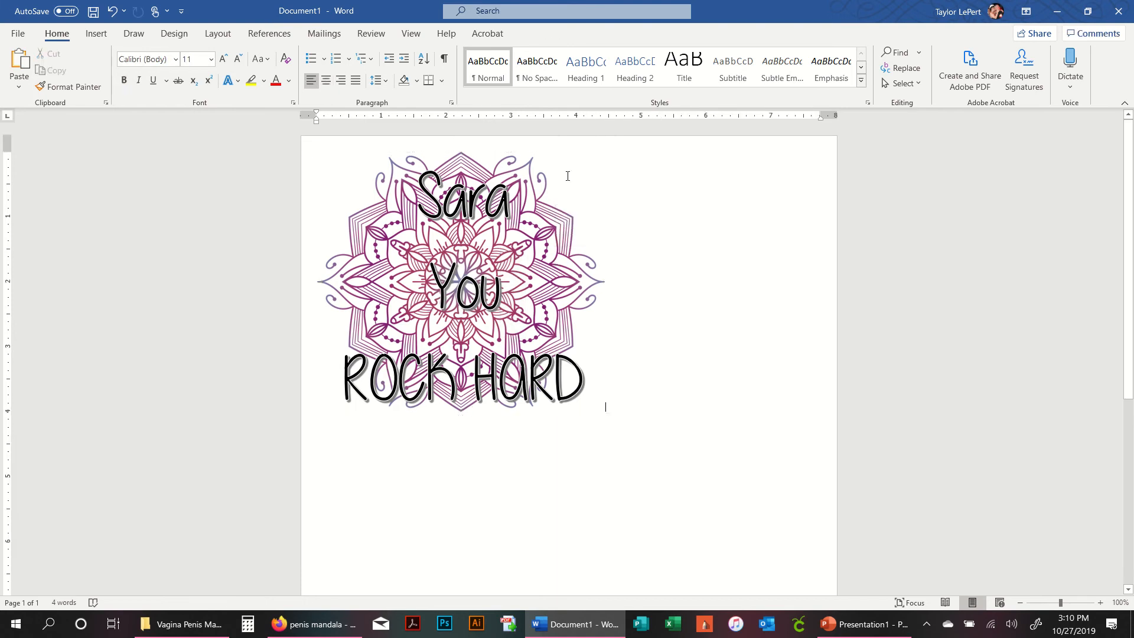
click(467, 200)
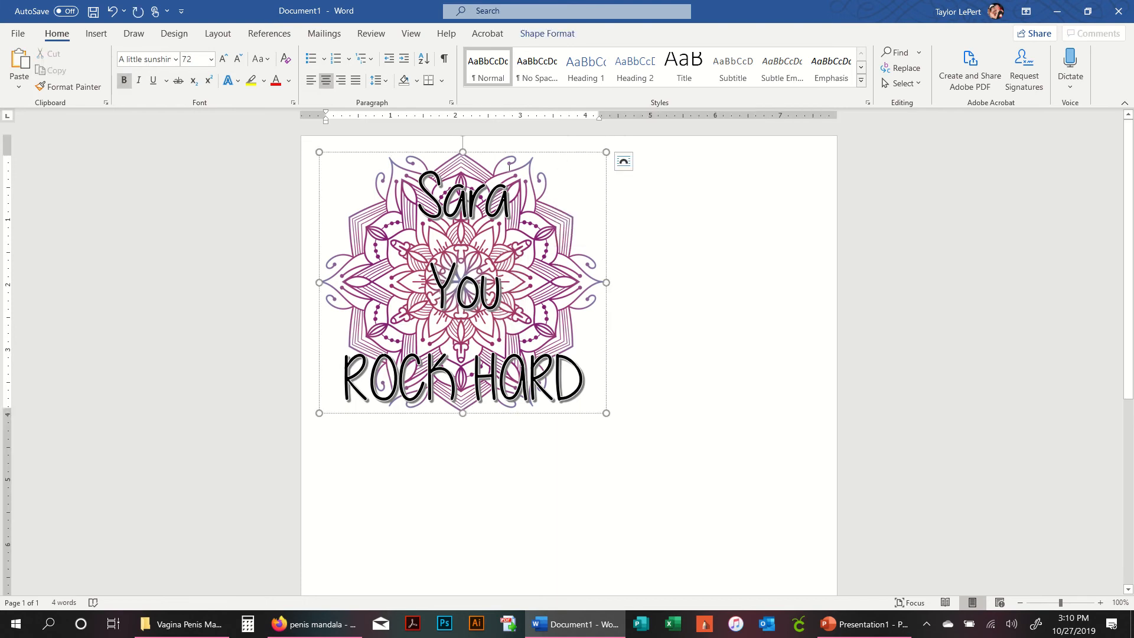
drag(513, 382, 568, 404)
click(644, 335)
click(601, 285)
drag(511, 291, 488, 252)
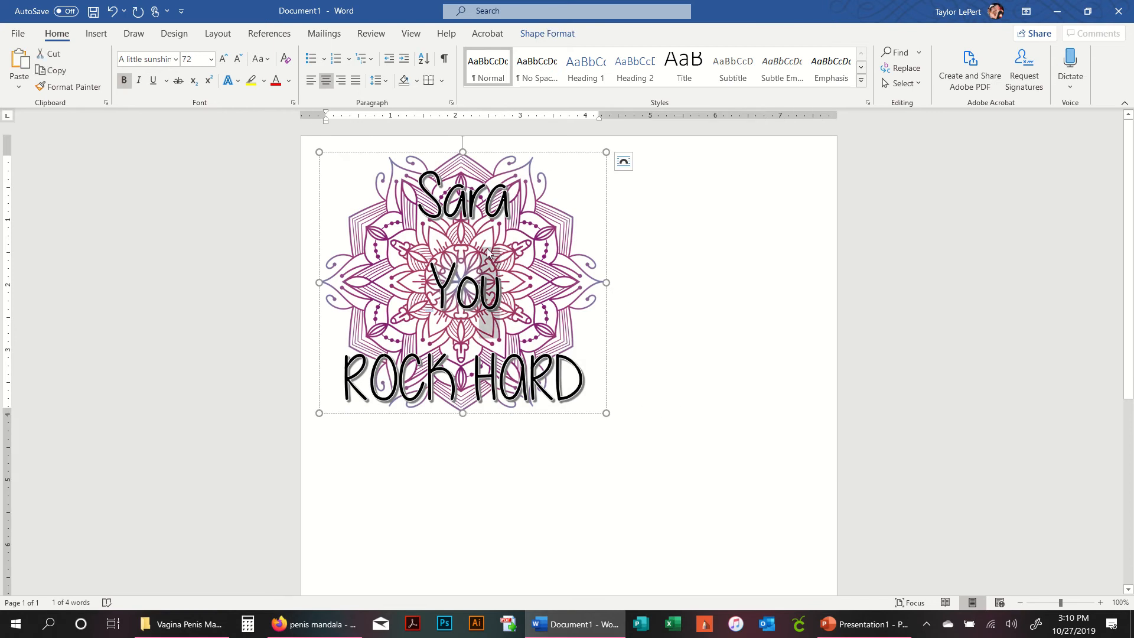
click(663, 227)
click(444, 201)
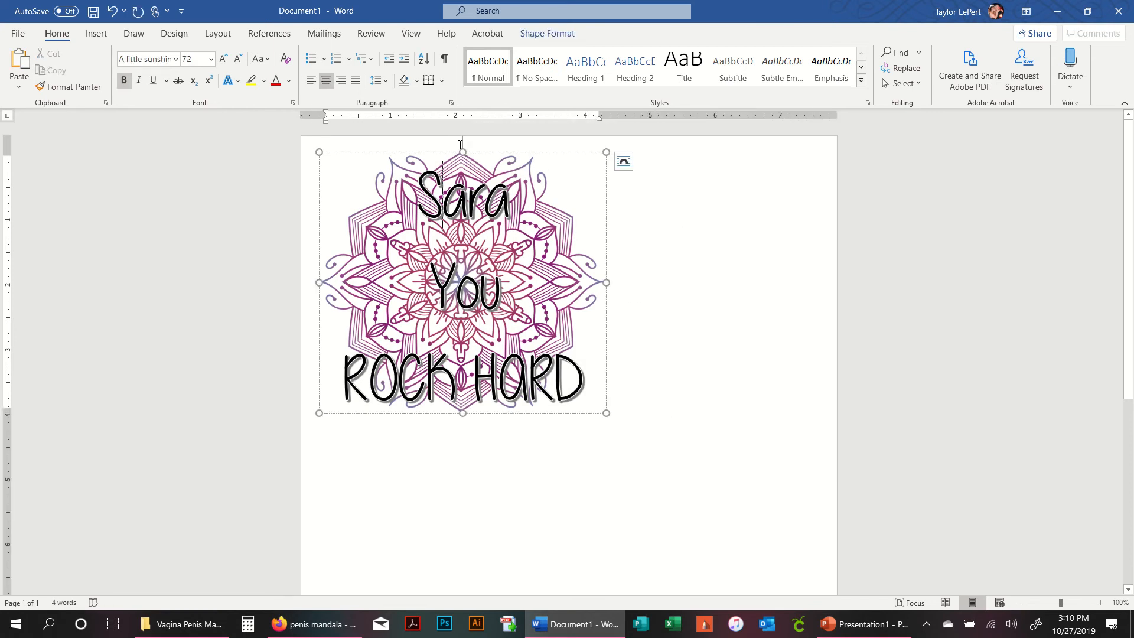
drag(464, 153, 467, 172)
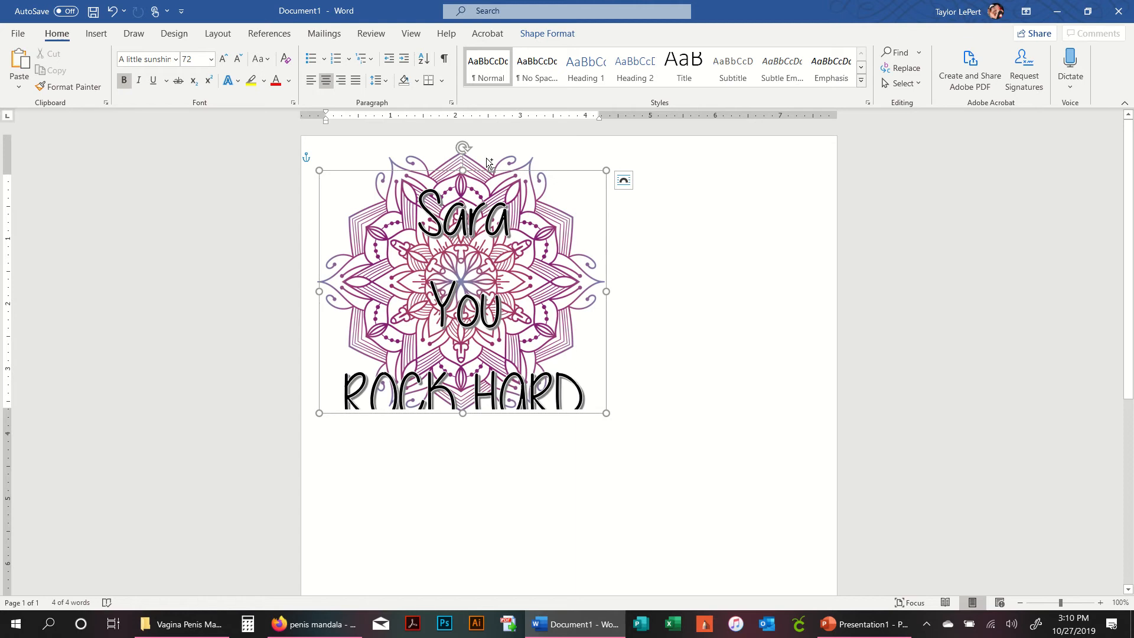
click(510, 204)
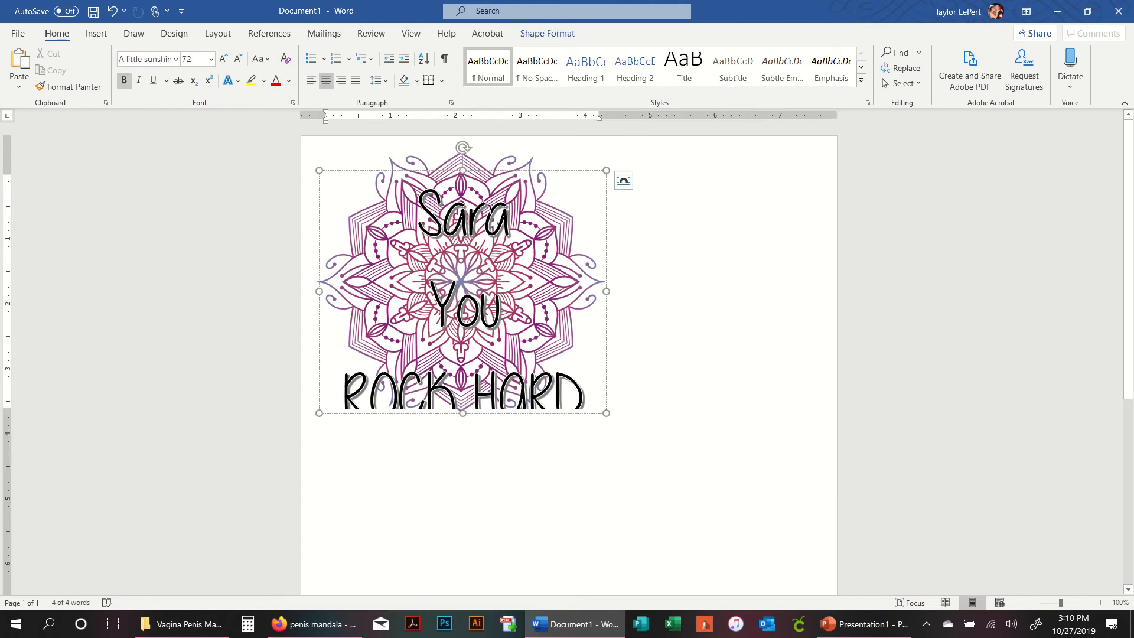
key(ctrl+z)
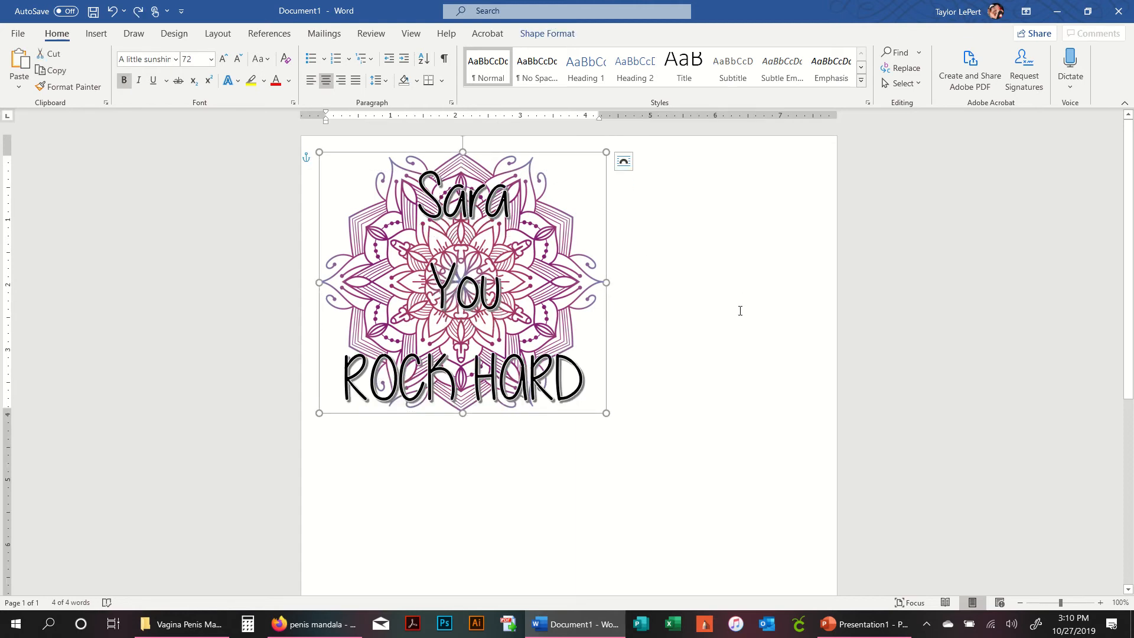
- Switch to File Explorer and open the Leaf Hearts folder of design files
click(680, 329)
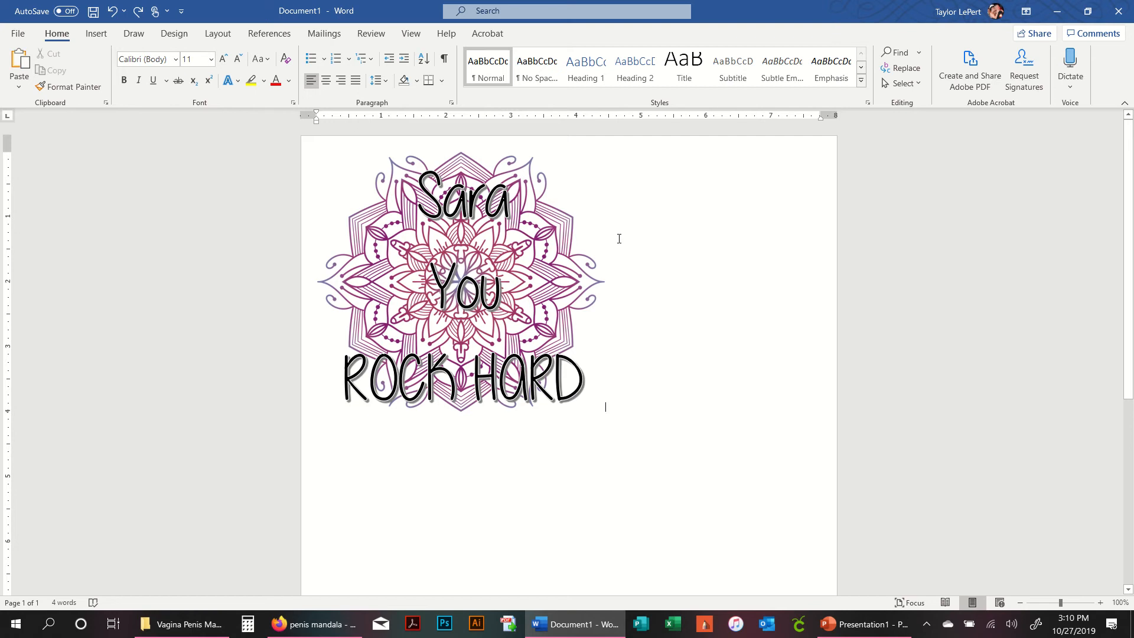
click(97, 34)
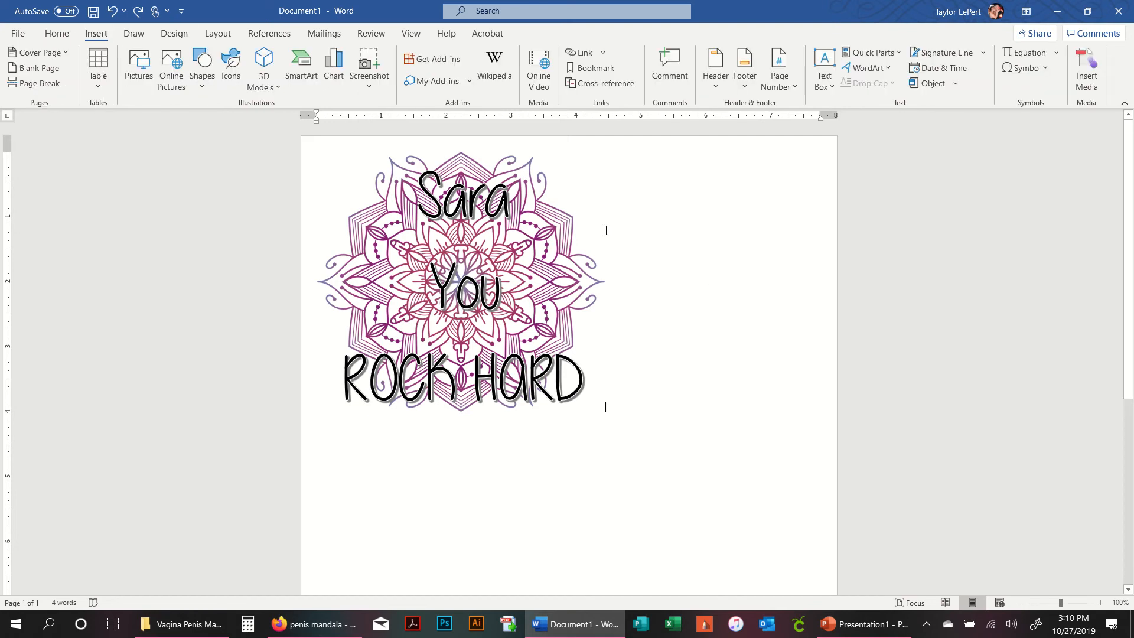
click(183, 625)
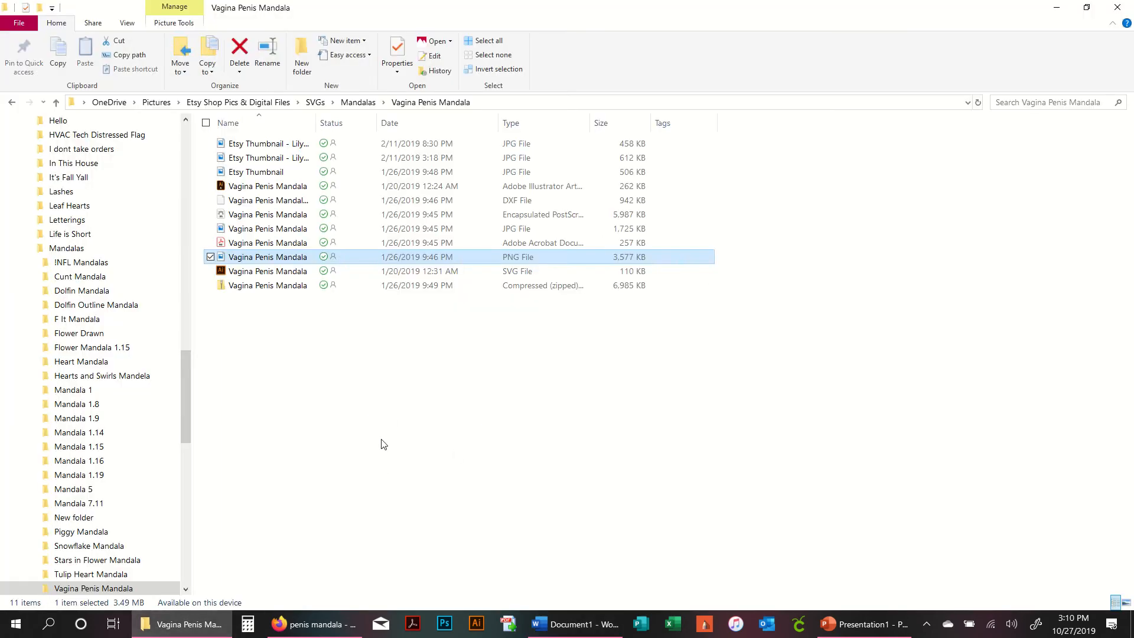
click(96, 210)
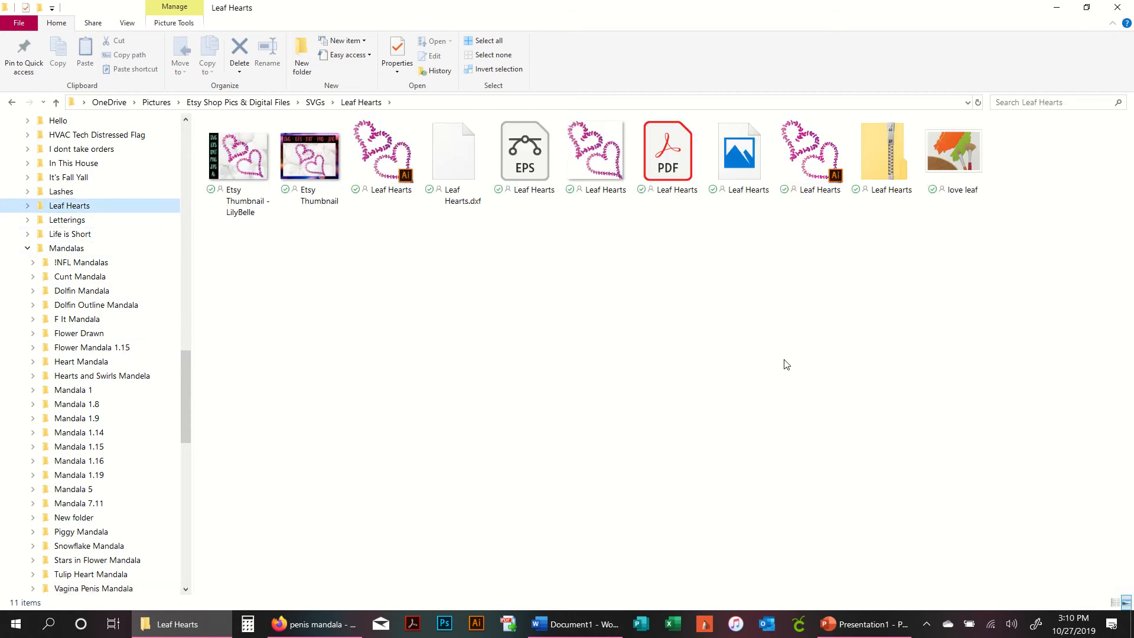
- Show the Leaf Hearts folder in Details view and insert the Leaf Hearts PNG into the Word document
right_click(560, 250)
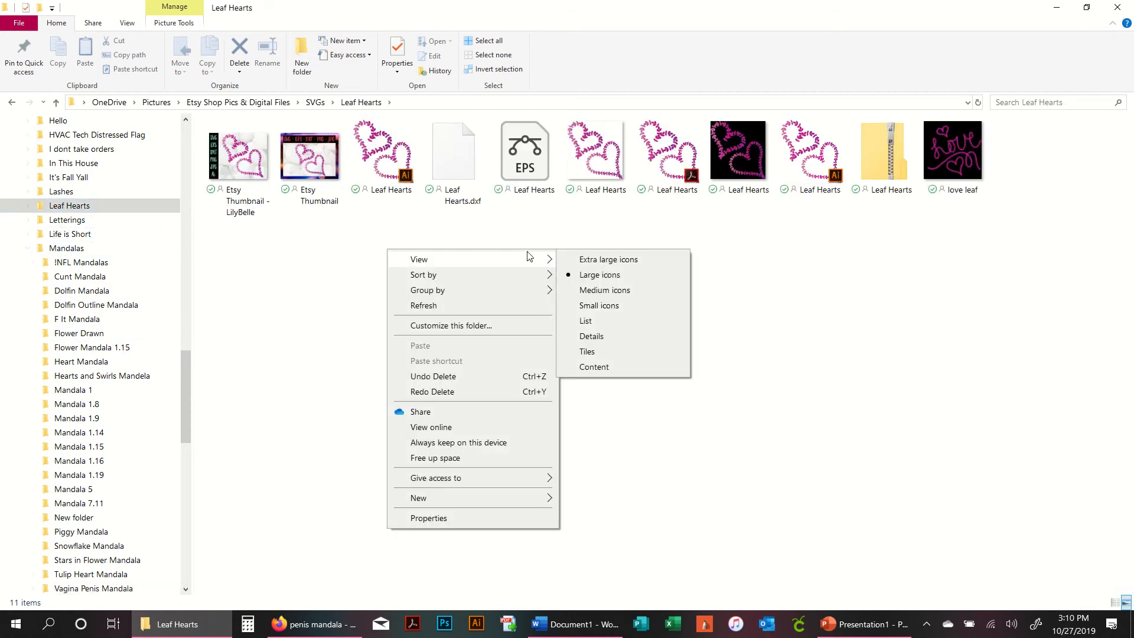
click(626, 341)
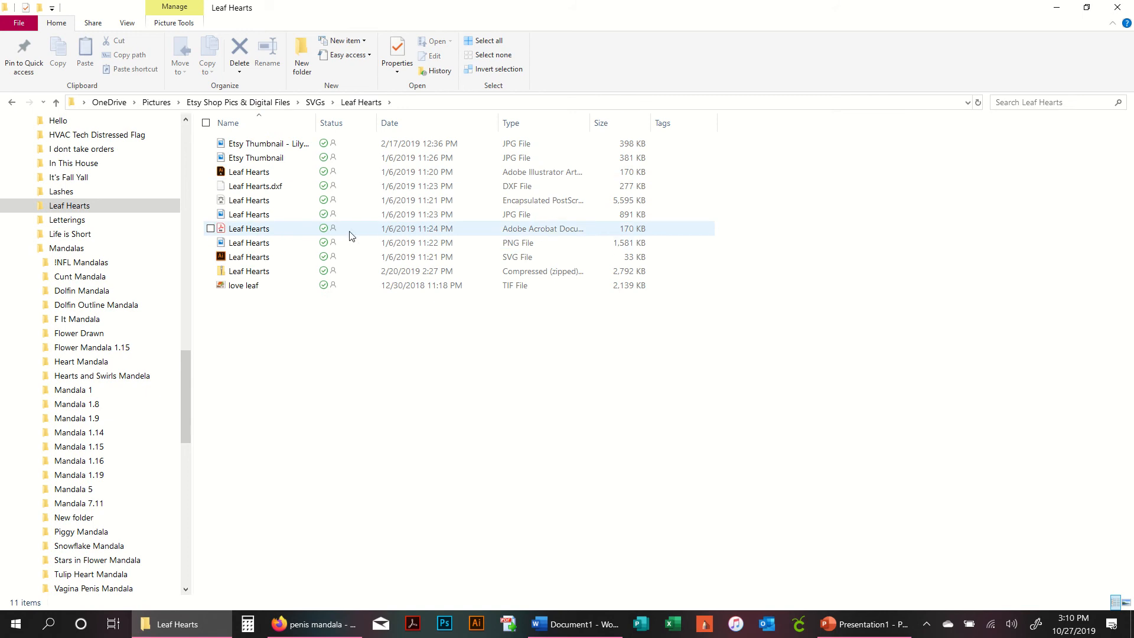
drag(277, 244, 696, 451)
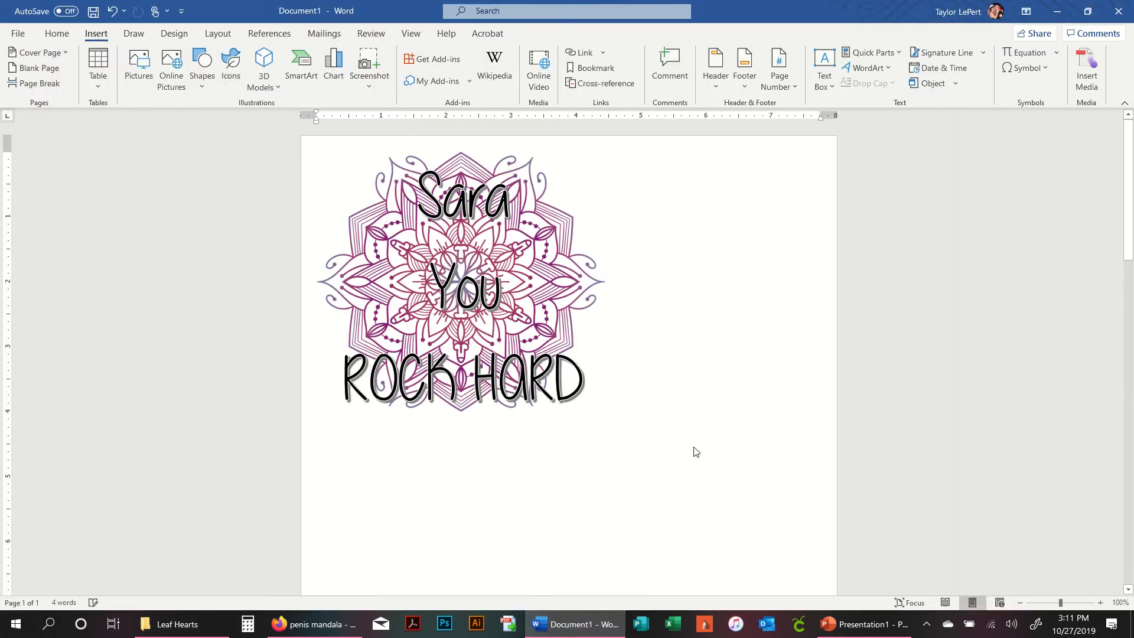
- Set the leaf hearts picture's text wrapping to In Front of Text
scroll(695, 364, down, 18)
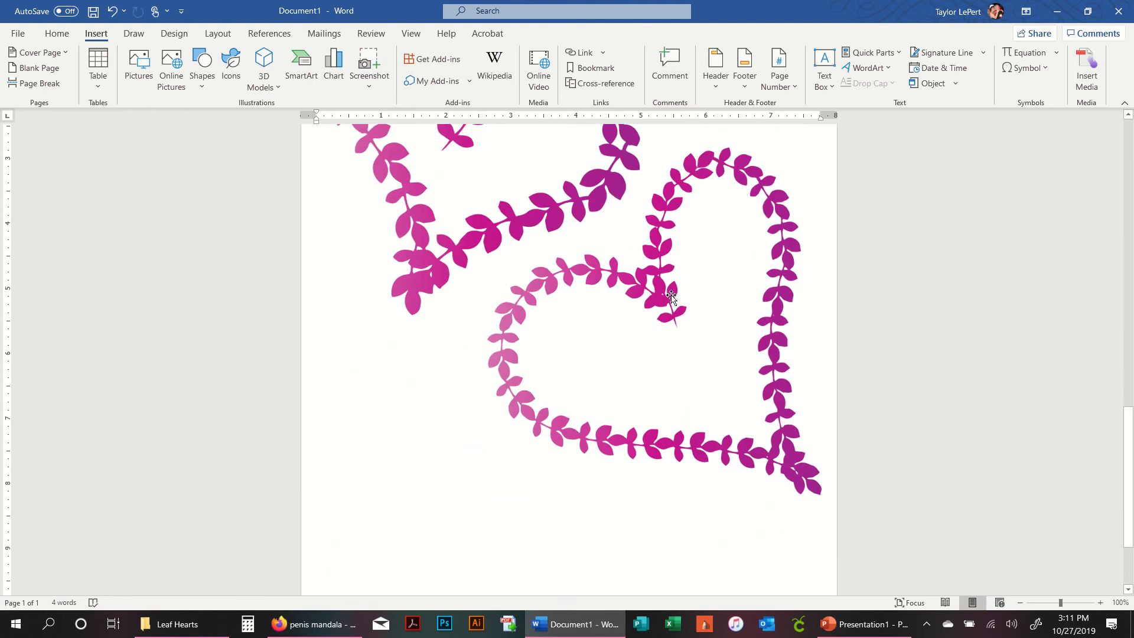
scroll(671, 297, up, 5)
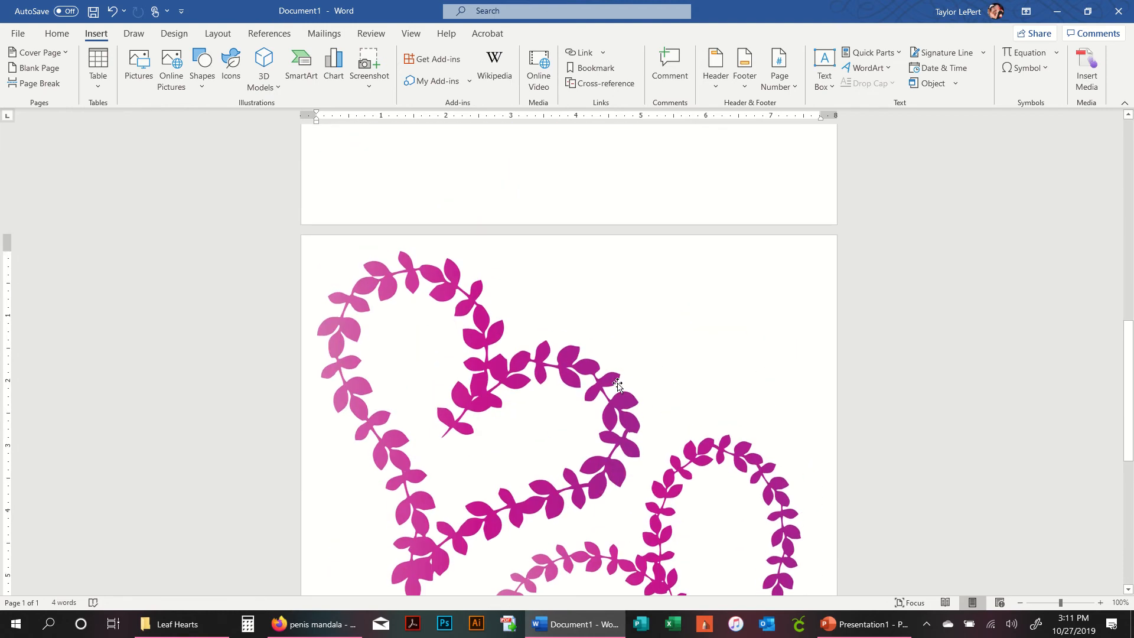
click(617, 385)
click(839, 260)
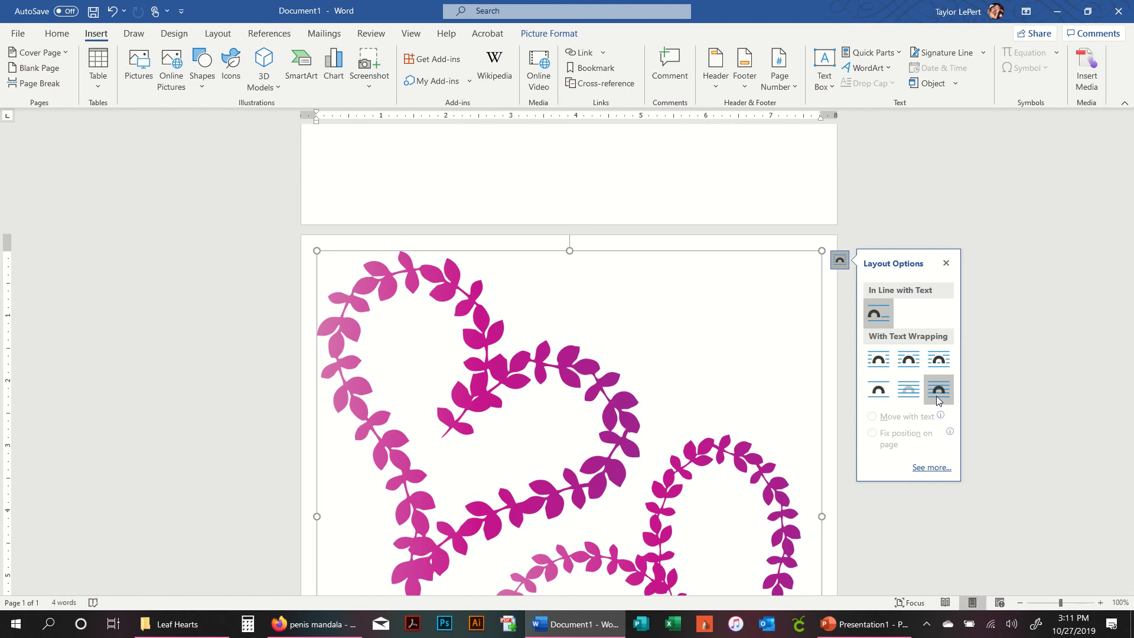
click(944, 397)
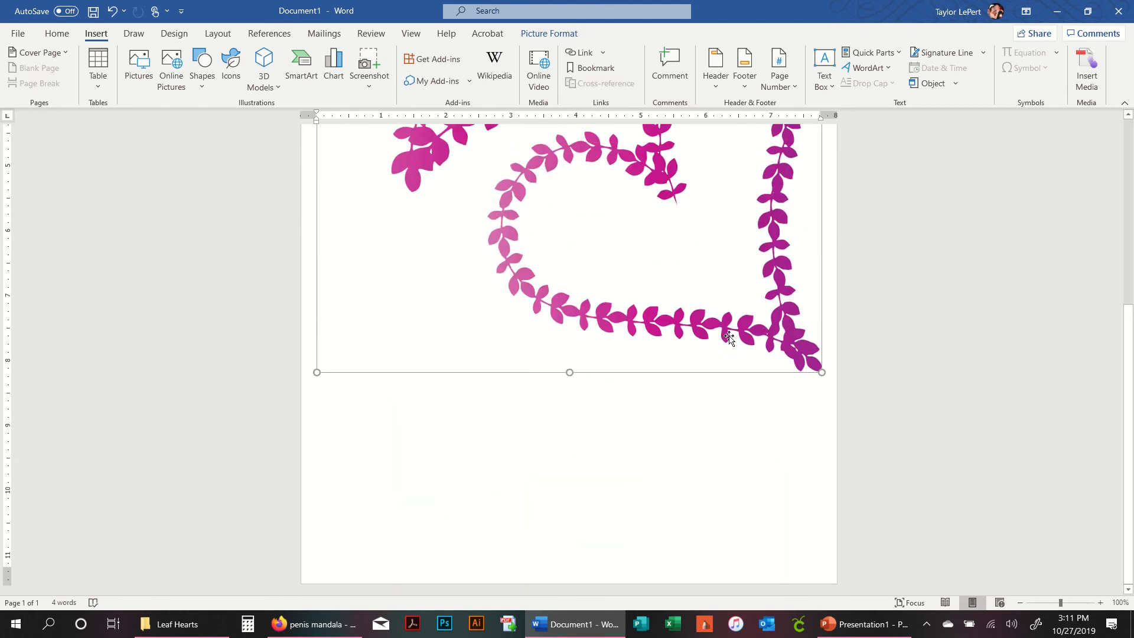
- Shrink the leaf hearts picture to roughly half the page width
scroll(821, 413, up, 2)
drag(821, 468, 598, 256)
scroll(634, 272, up, 3)
drag(642, 311, 704, 447)
drag(724, 261, 584, 425)
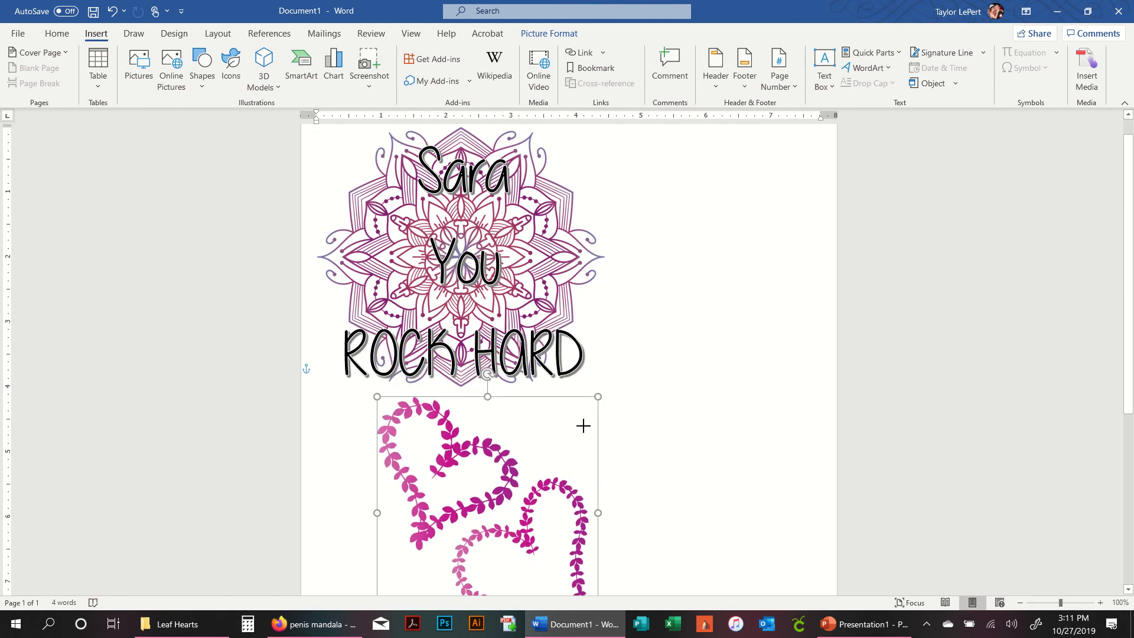
- Move the leaf hearts beside the mandala and shrink them slightly further
drag(506, 479, 741, 253)
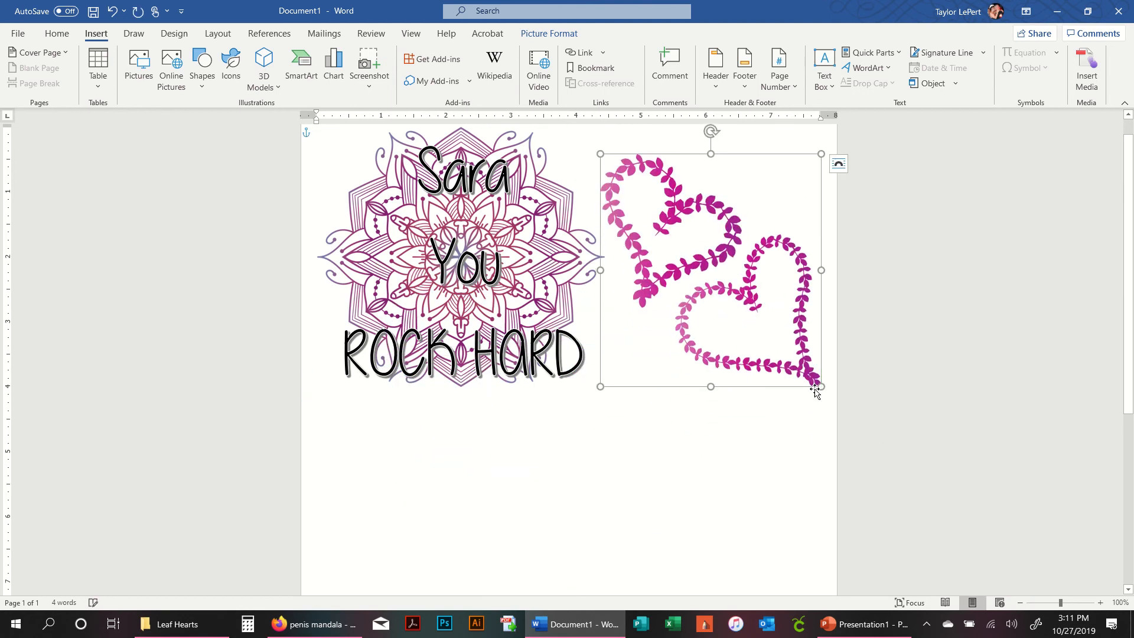
drag(822, 387, 753, 314)
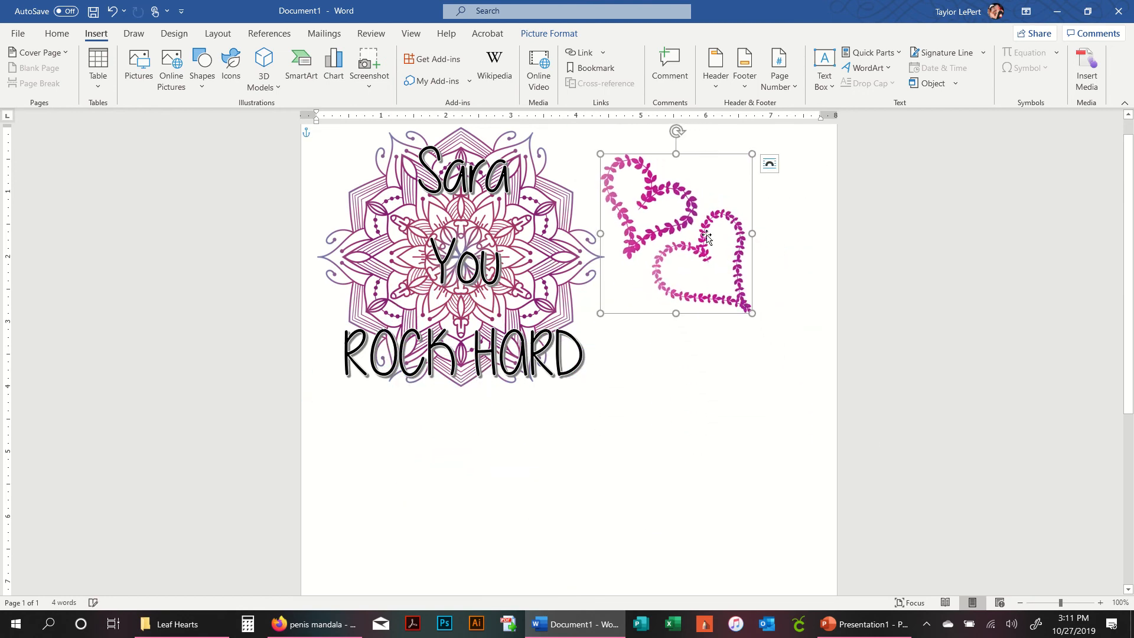
- Move the leaf hearts into the page's top-right corner
click(799, 393)
scroll(772, 349, up, 1)
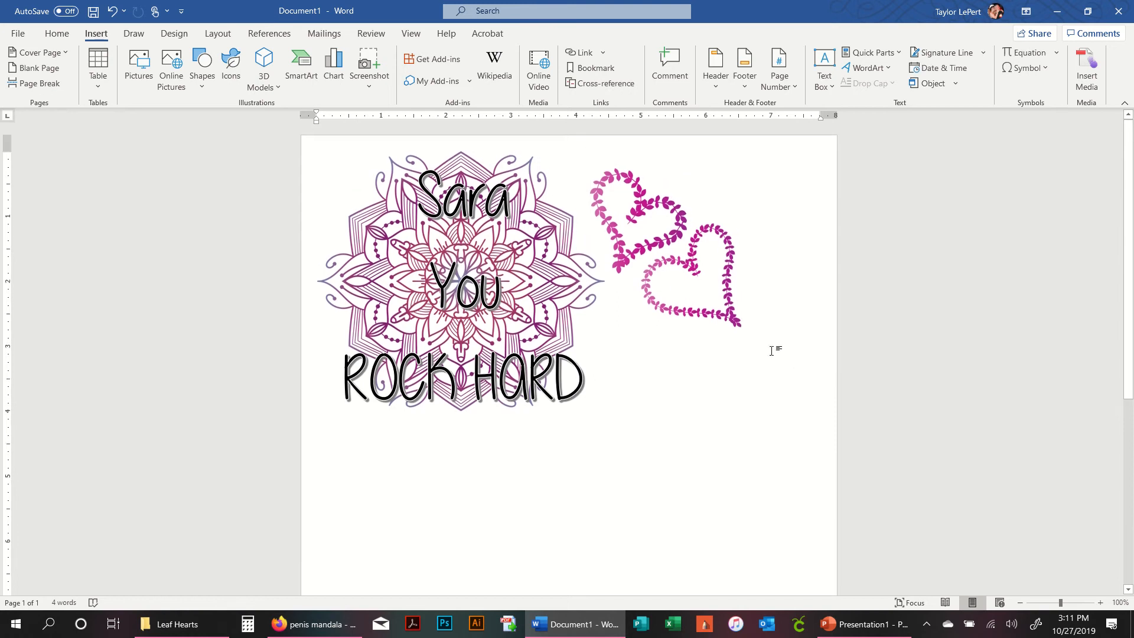
drag(731, 228, 791, 228)
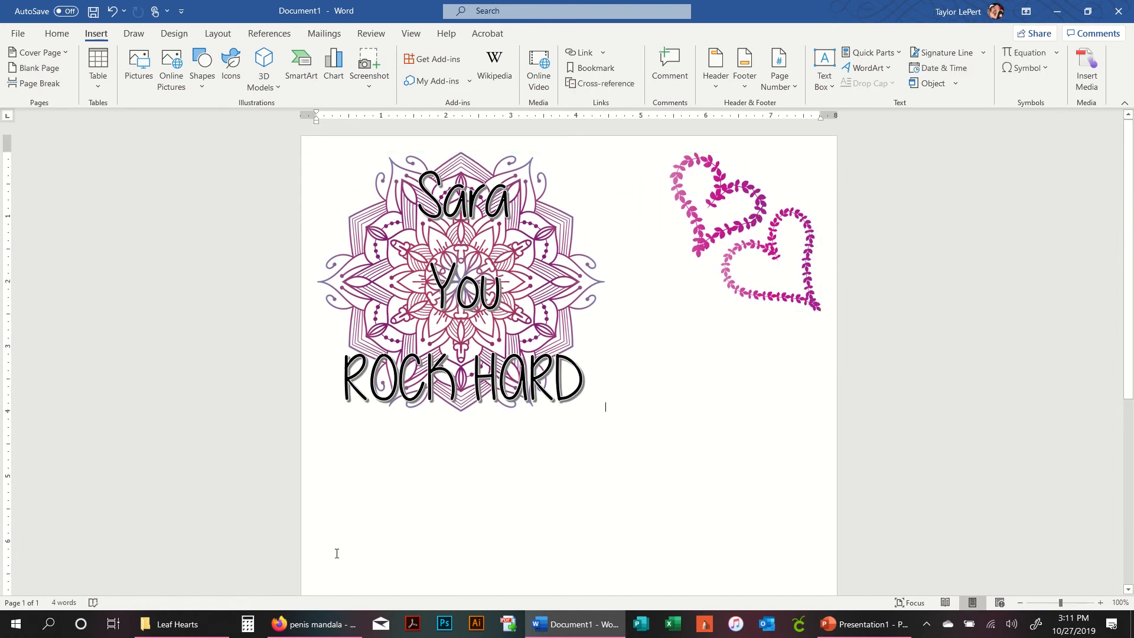
- Switch to File Explorer, open the Cooking with Wine folder and show it in Details view
click(177, 624)
scroll(100, 236, up, 4)
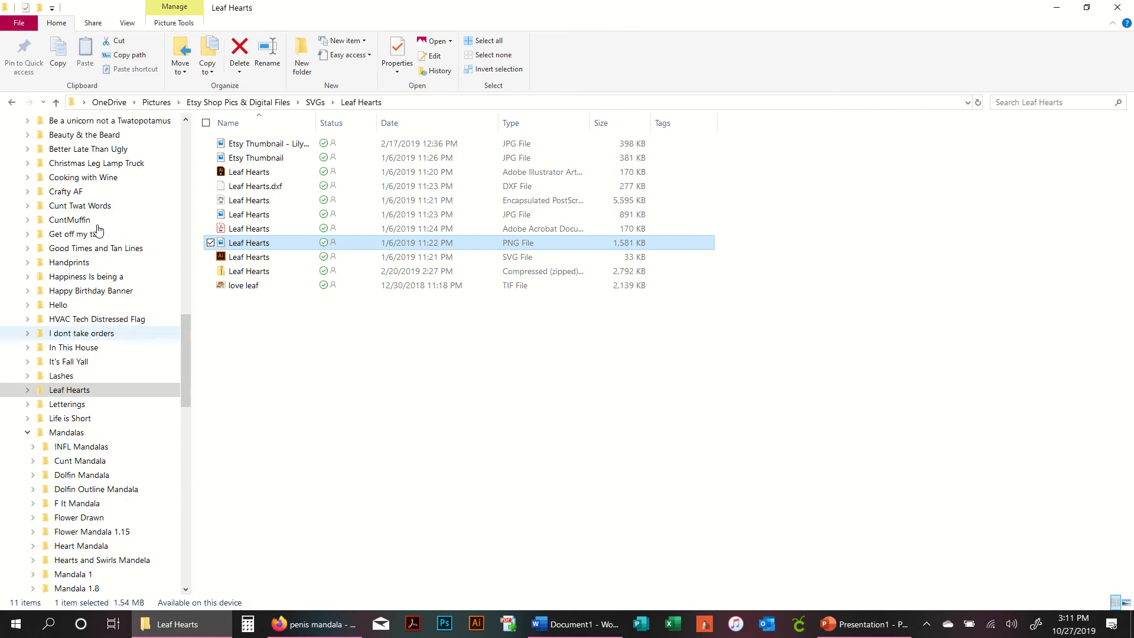
click(89, 179)
right_click(378, 417)
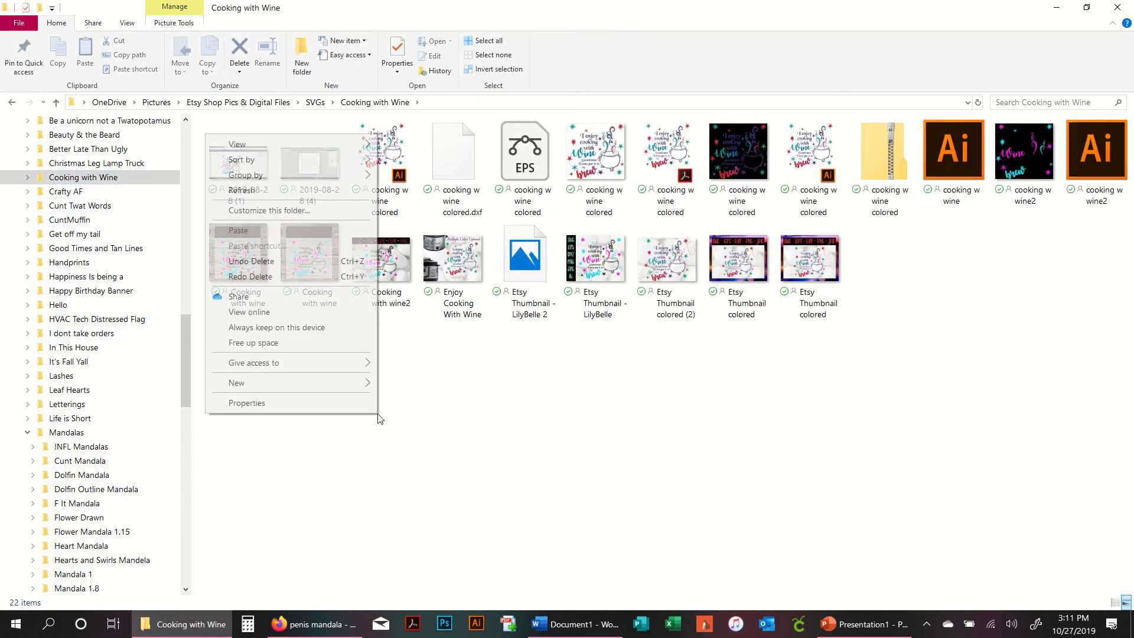
mouse_move(348, 144)
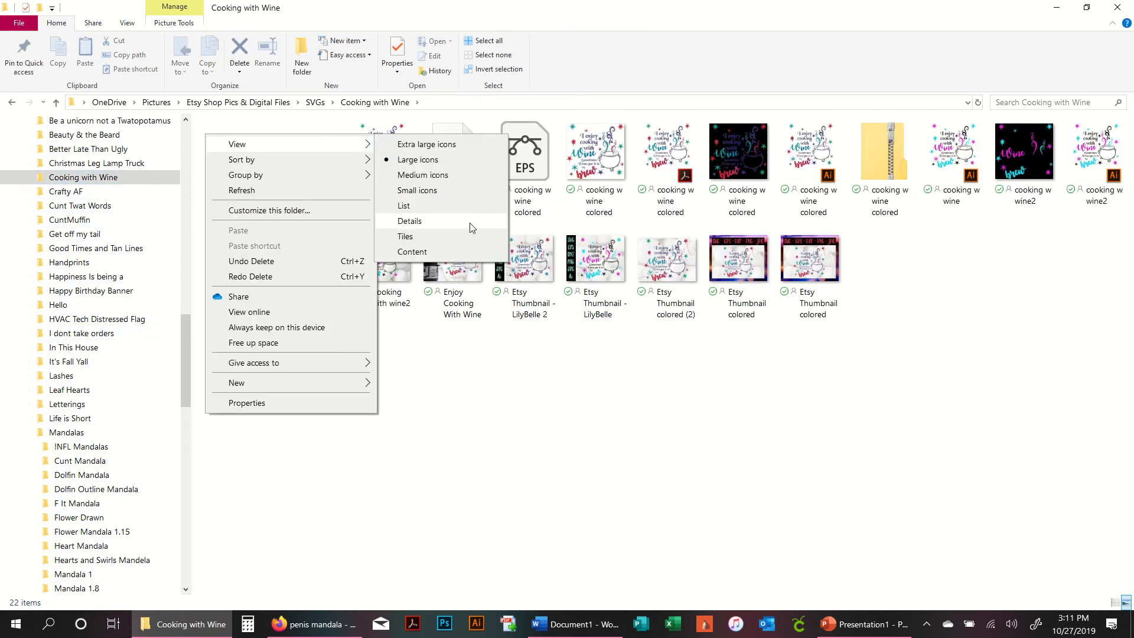
click(472, 227)
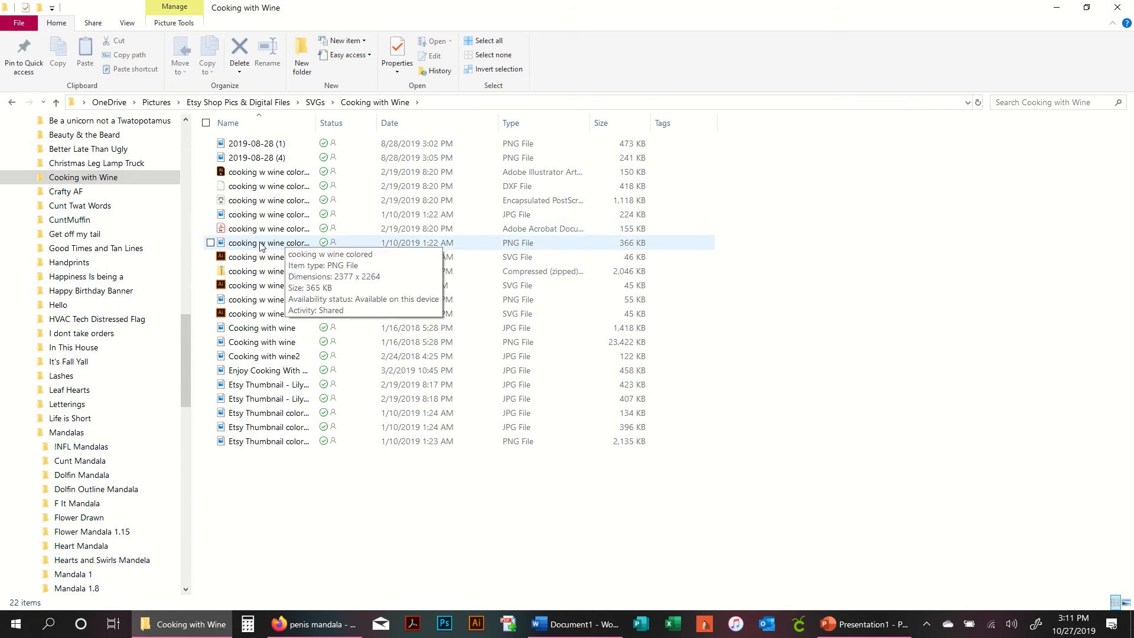
- Insert the cooking w wine colored PNG into the document and set its wrapping to In Front of Text
drag(260, 245, 629, 466)
scroll(647, 446, down, 12)
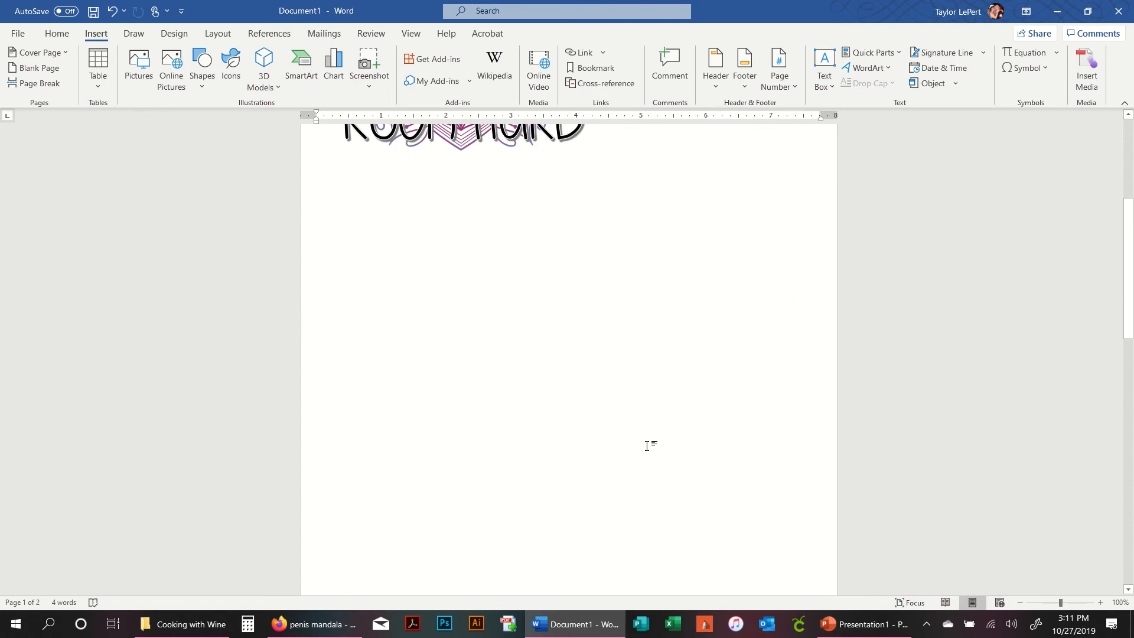
click(688, 401)
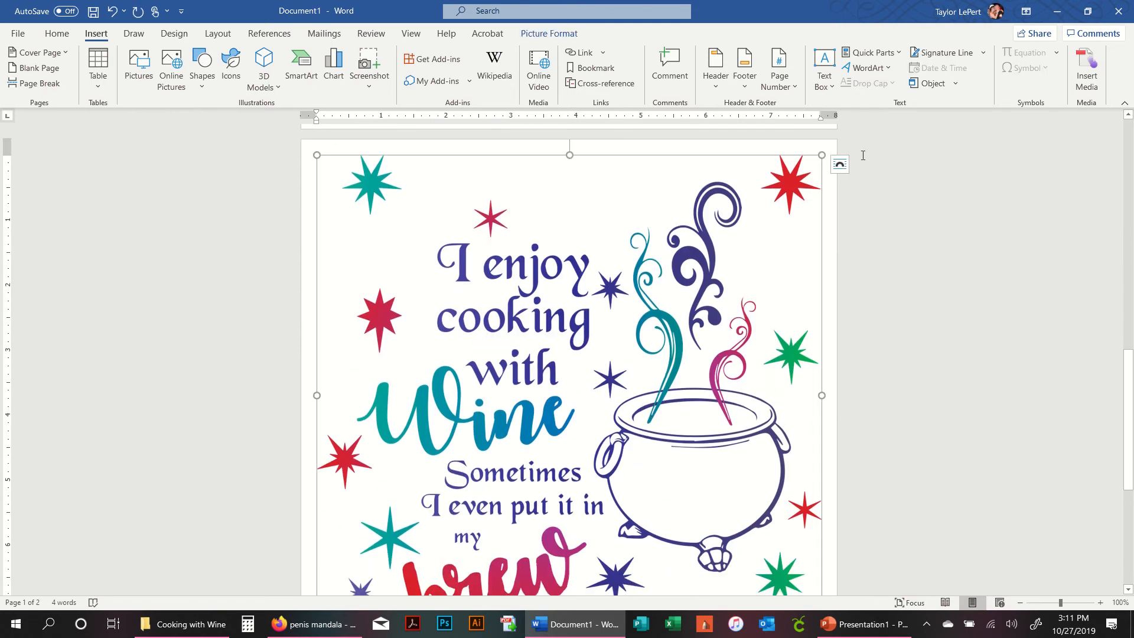
click(840, 165)
click(938, 294)
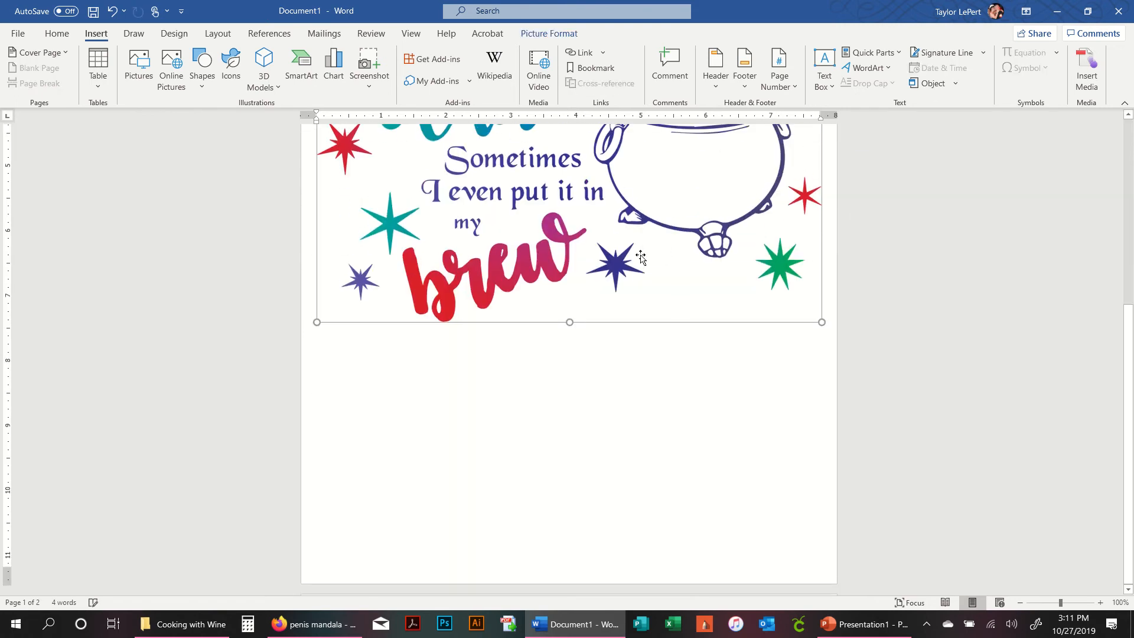
- Shrink the cooking with wine design to about two-thirds of the page width
drag(822, 321, 525, 157)
scroll(595, 295, up, 5)
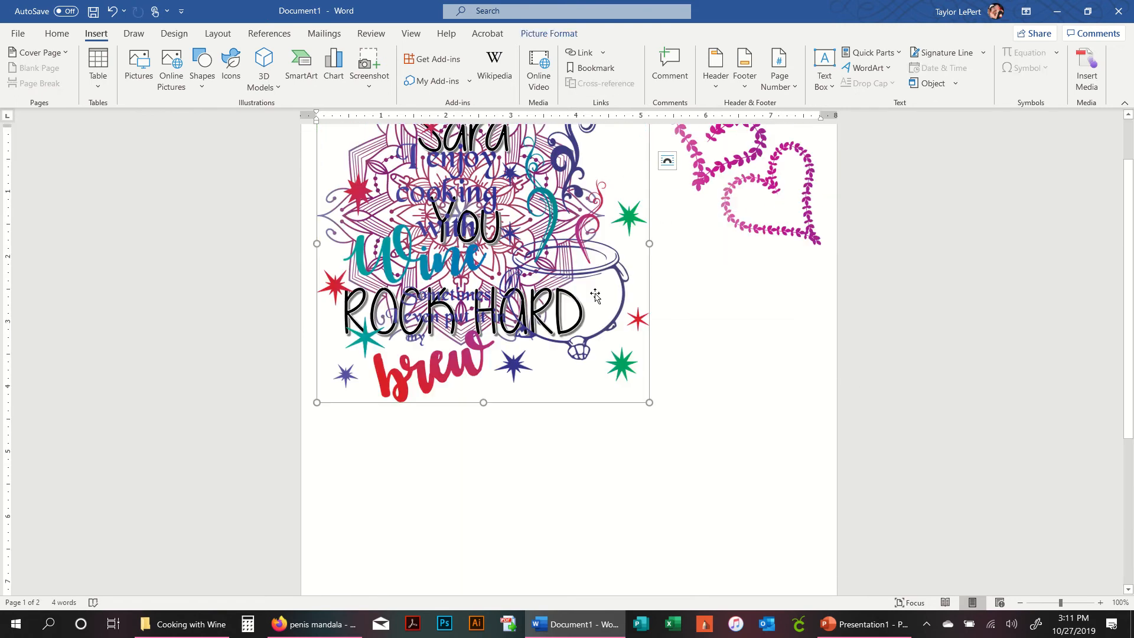
- Move the cooking with wine design down to the lower half of the first page
scroll(595, 296, up, 2)
drag(603, 332, 641, 543)
scroll(462, 297, down, 9)
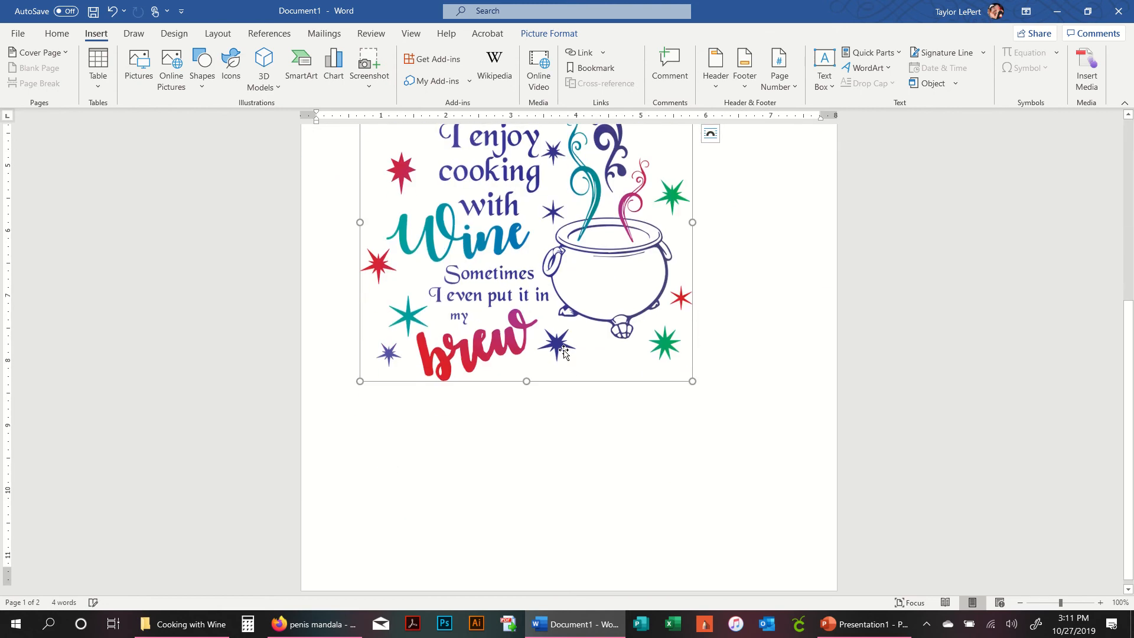
drag(462, 296, 434, 422)
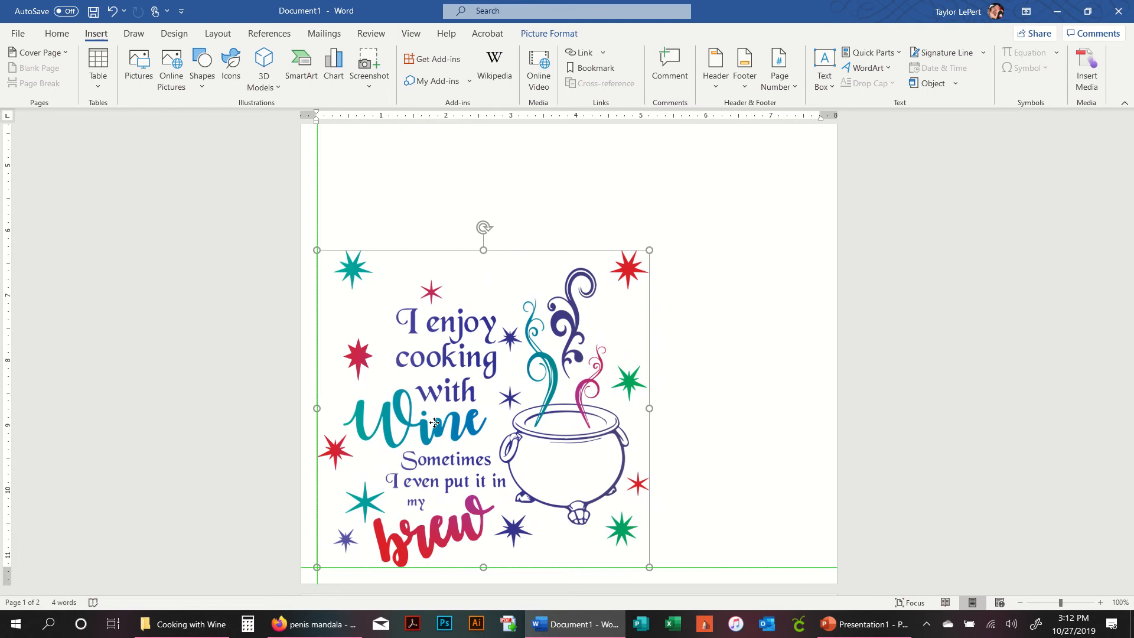
drag(435, 422, 430, 423)
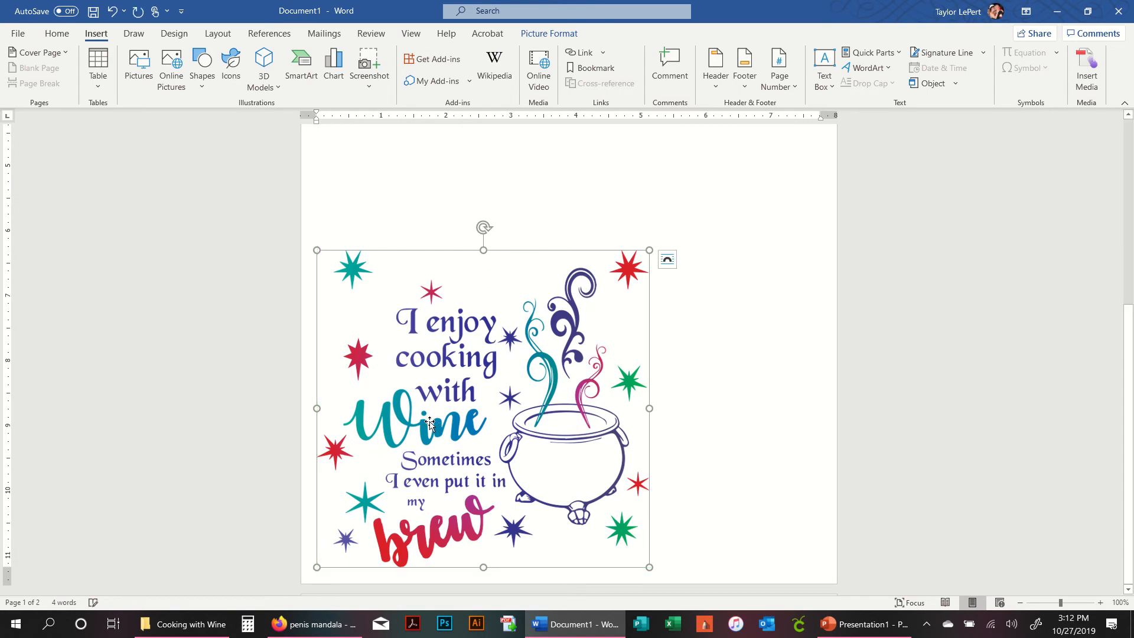
- Nudge the cooking with wine design slightly left and down
click(717, 385)
scroll(497, 412, down, 1)
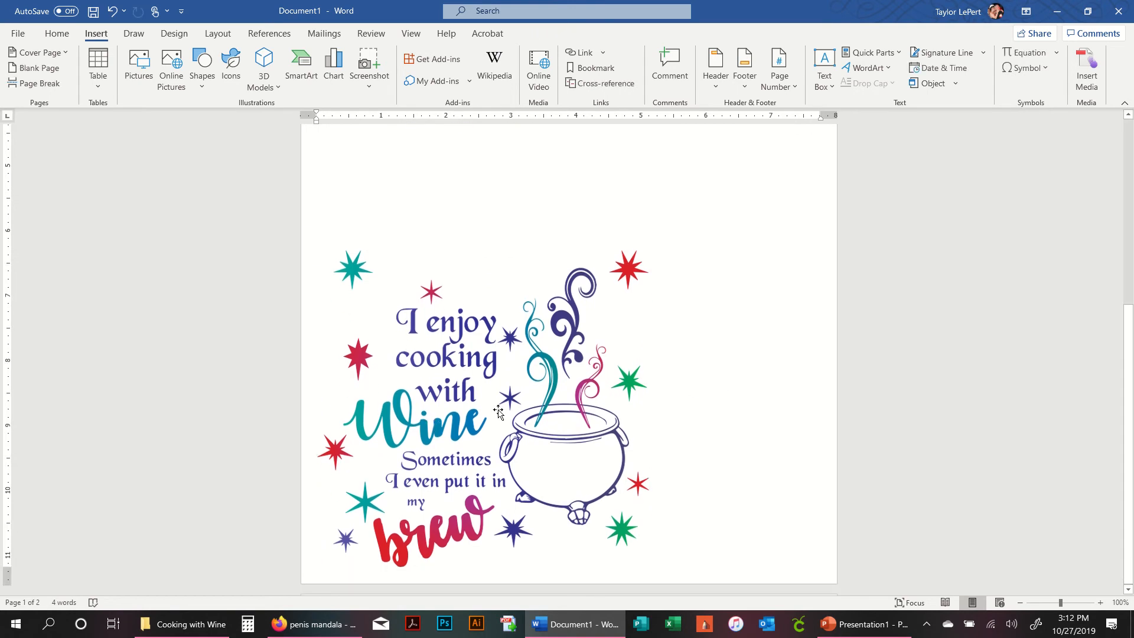
click(474, 412)
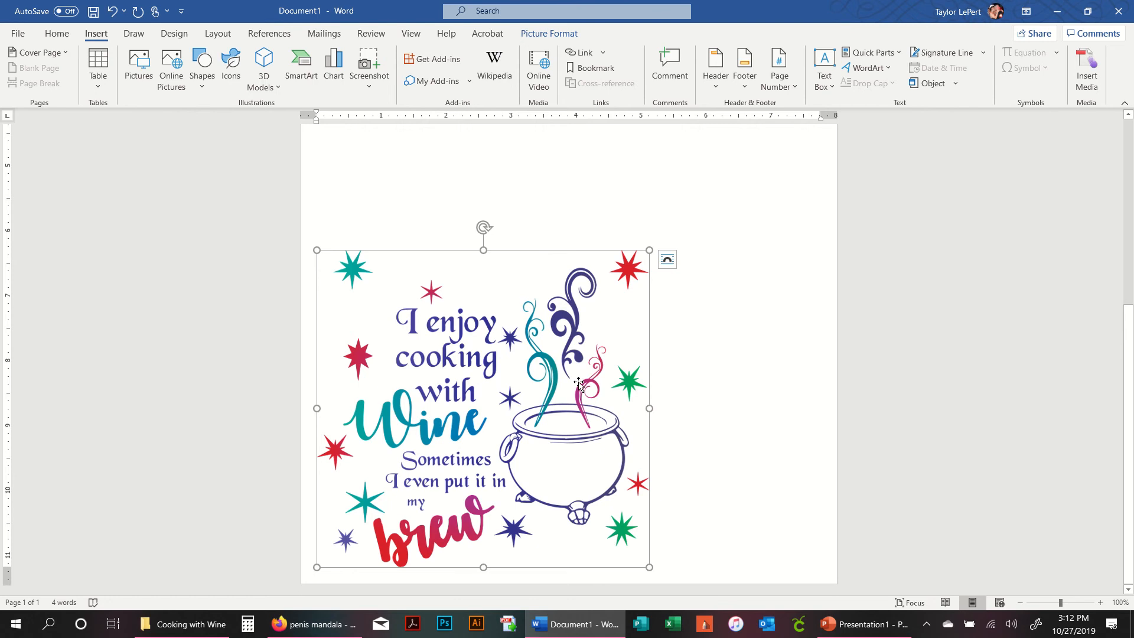
key(Left)
key(Left)
key(Left)
key(Left)
key(Left)
key(Left)
key(Left)
key(Down)
key(Down)
key(Down)
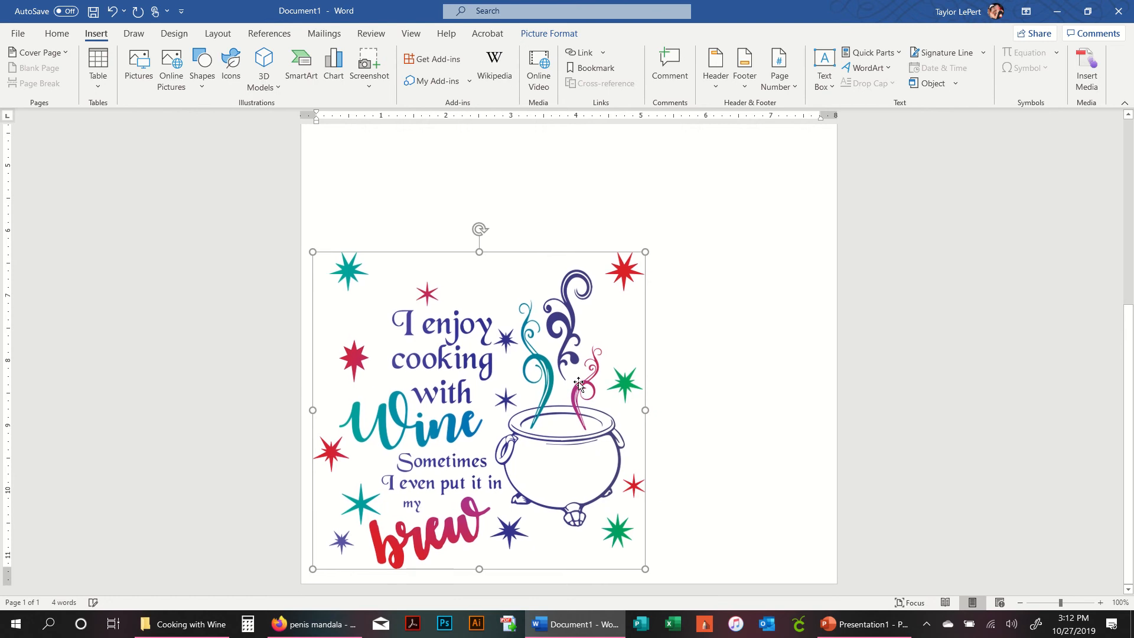
key(Down)
key(Down)
key(Down)
key(Down)
key(Down)
key(Down)
key(Left)
key(Left)
key(Left)
key(Left)
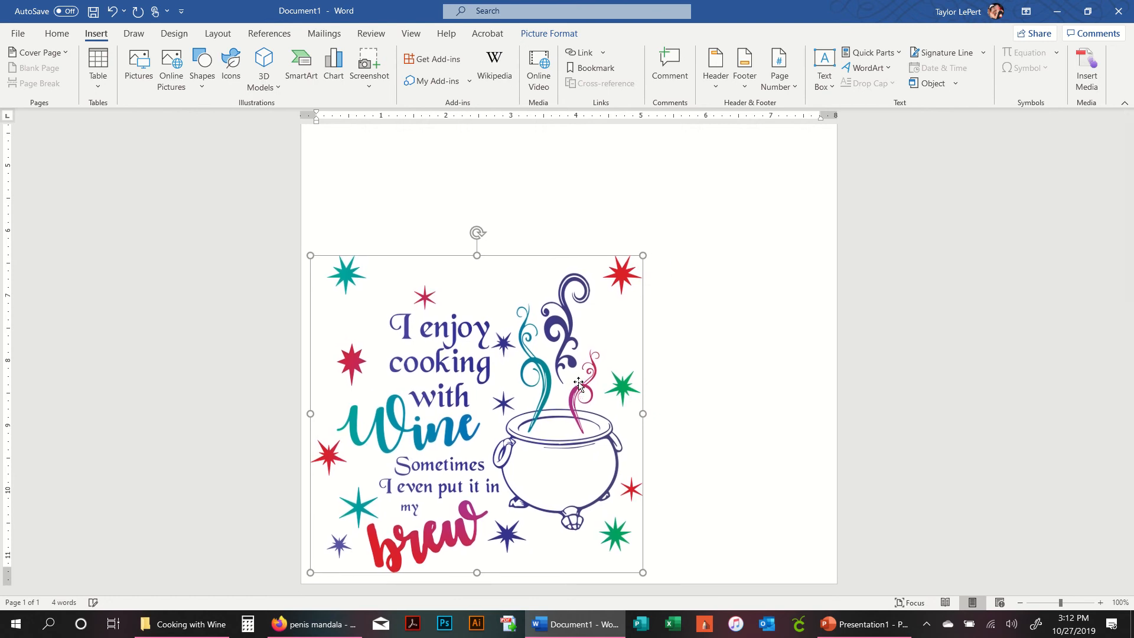
- Move the leaf hearts down to sit above the cooking with wine design on the left
click(767, 396)
scroll(767, 395, up, 5)
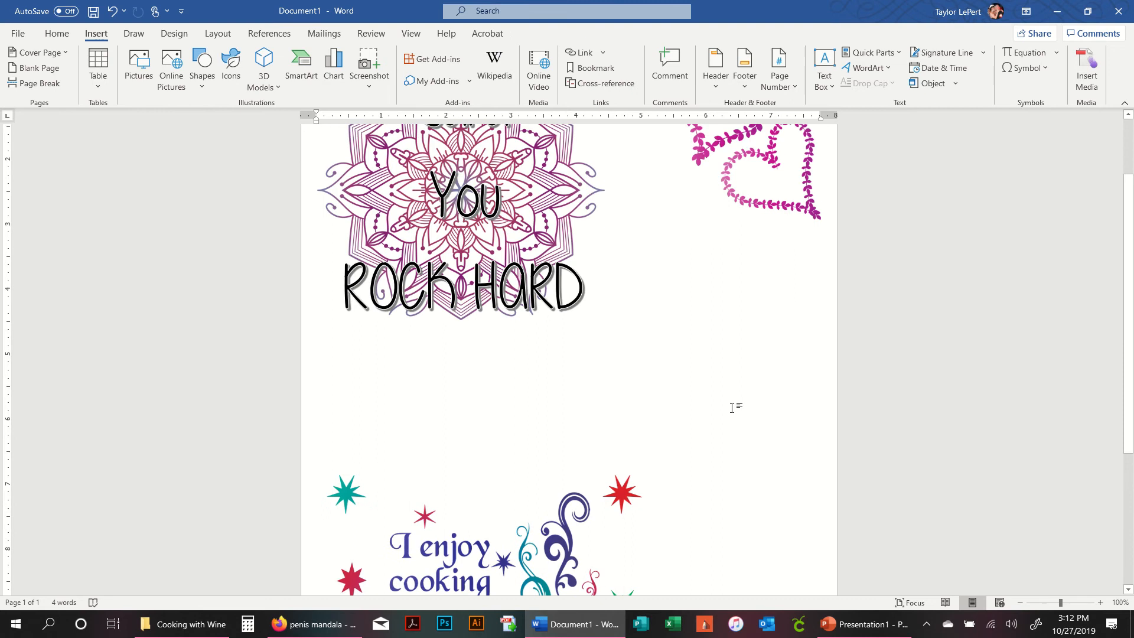
scroll(767, 395, down, 5)
scroll(767, 395, up, 5)
drag(779, 184, 759, 587)
scroll(706, 361, down, 3)
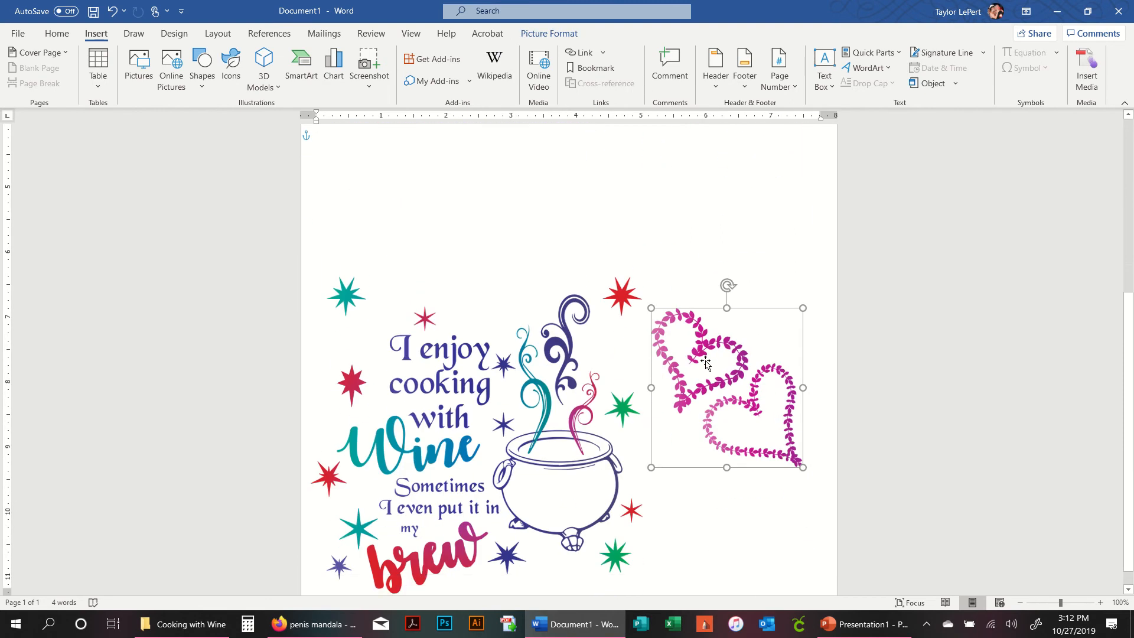
drag(702, 353, 407, 187)
click(818, 392)
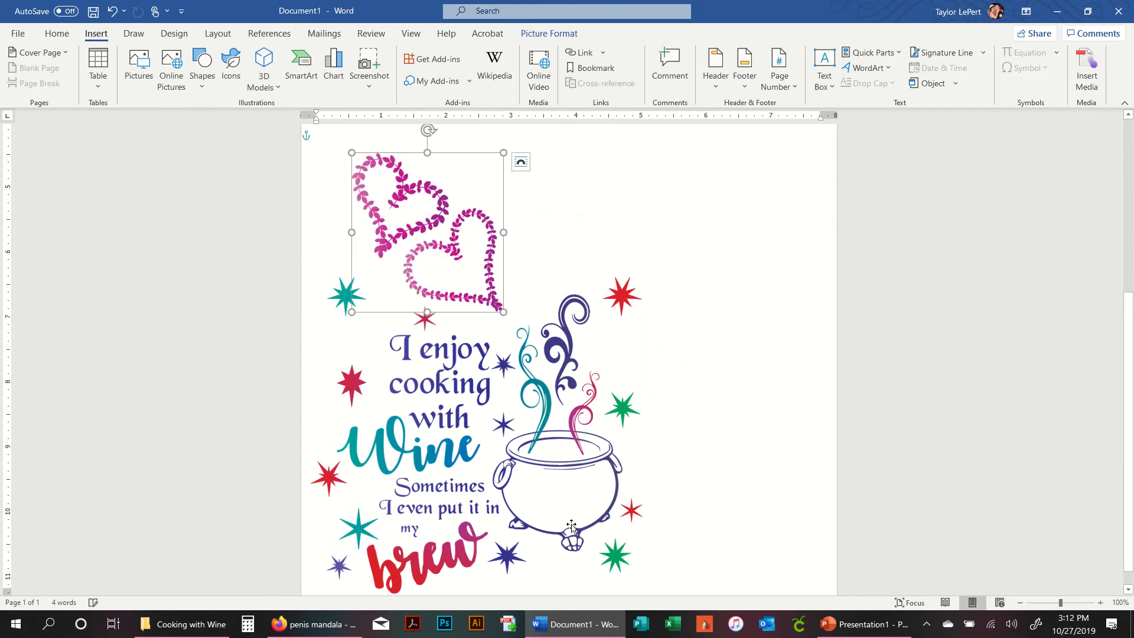
- Switch to File Explorer and open the Cricut folder
click(215, 622)
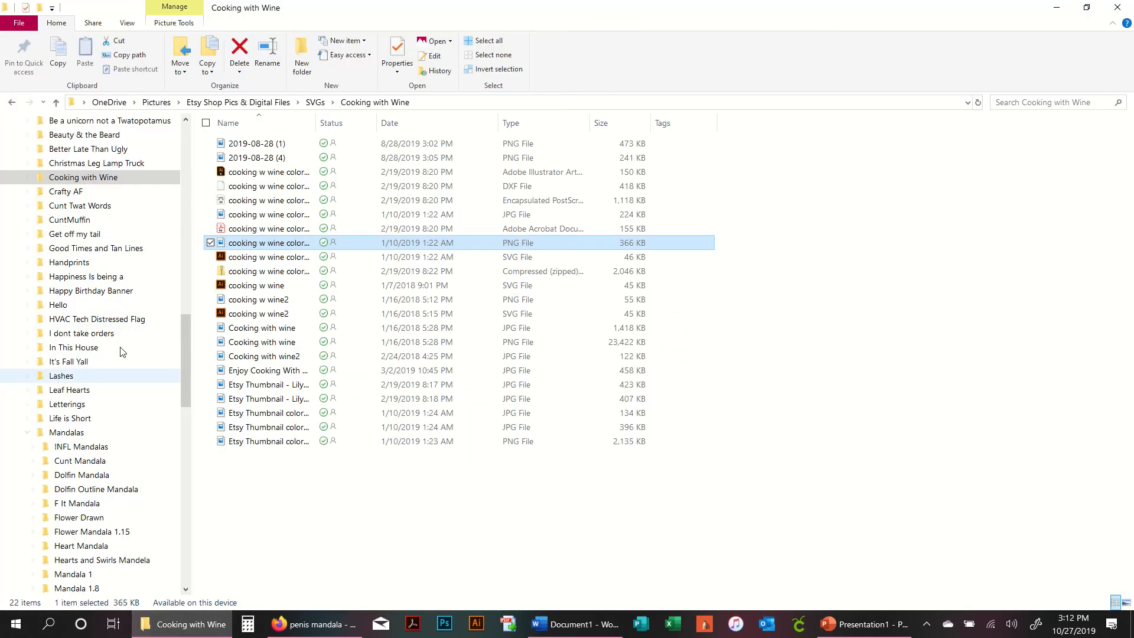
scroll(103, 224, up, 7)
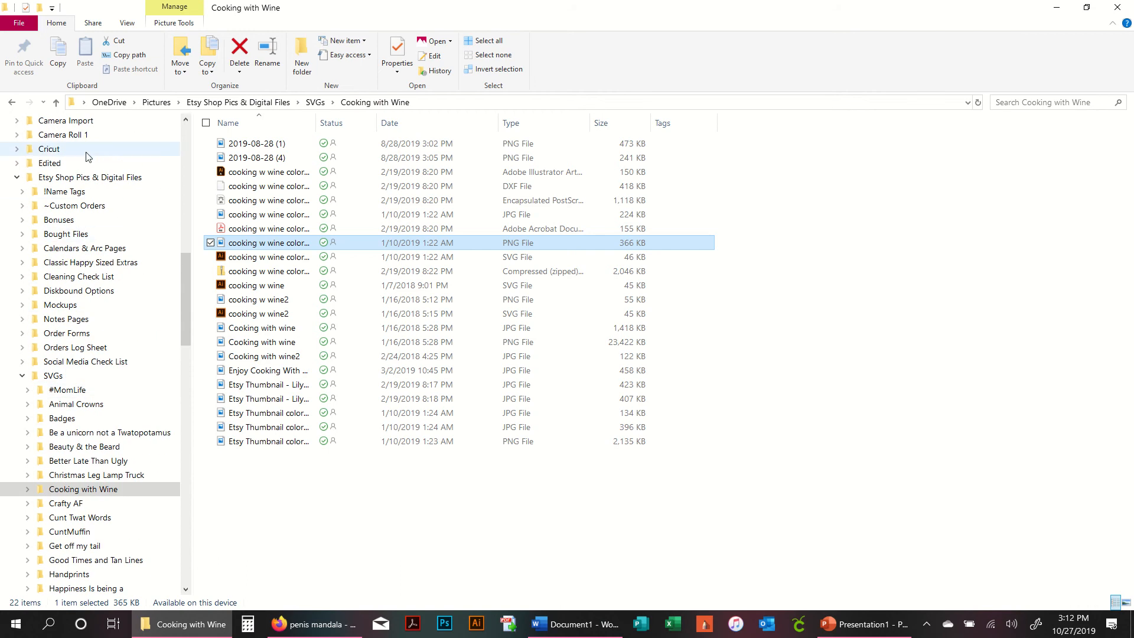
click(56, 149)
click(523, 505)
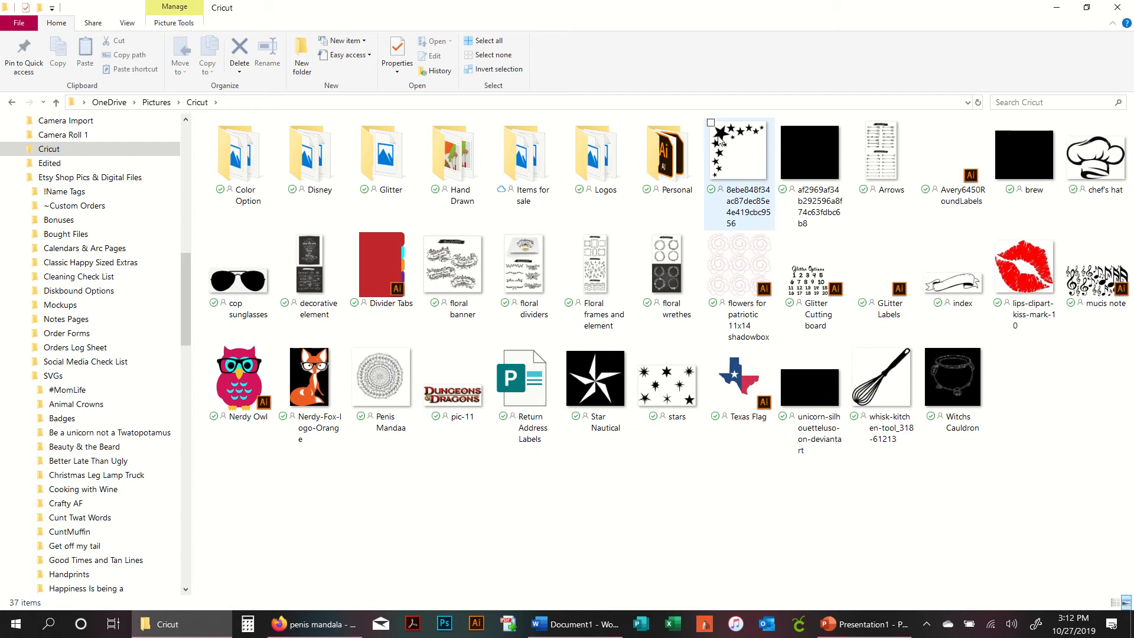
- Insert the stars image from the Cricut folder, set its text wrapping, and place it right of the leaf hearts
drag(722, 142, 682, 409)
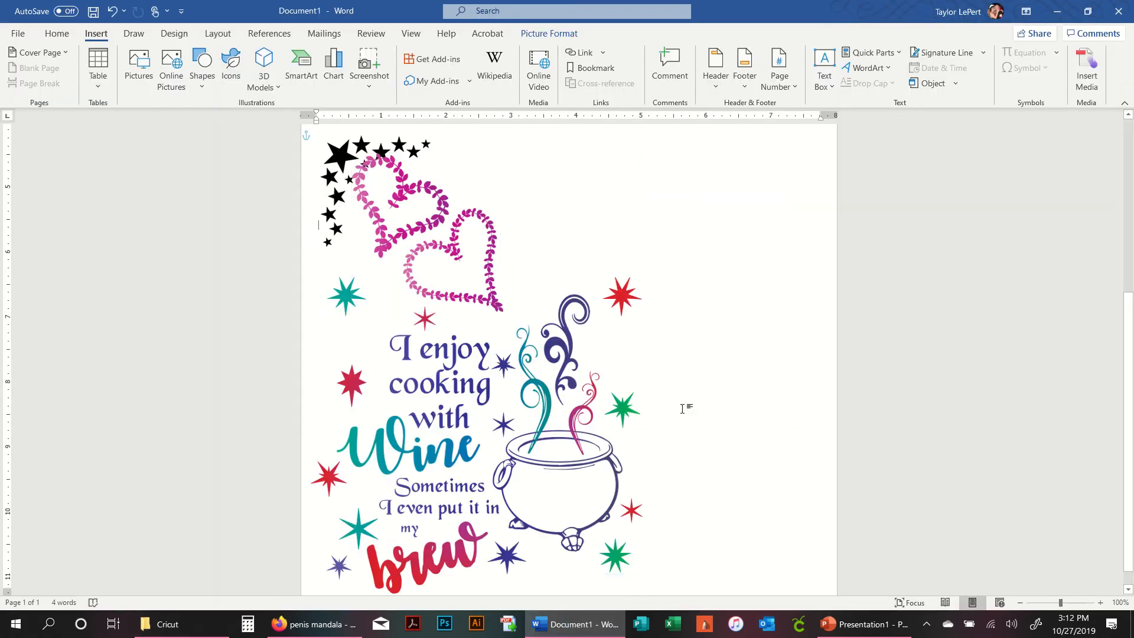
click(367, 127)
click(342, 157)
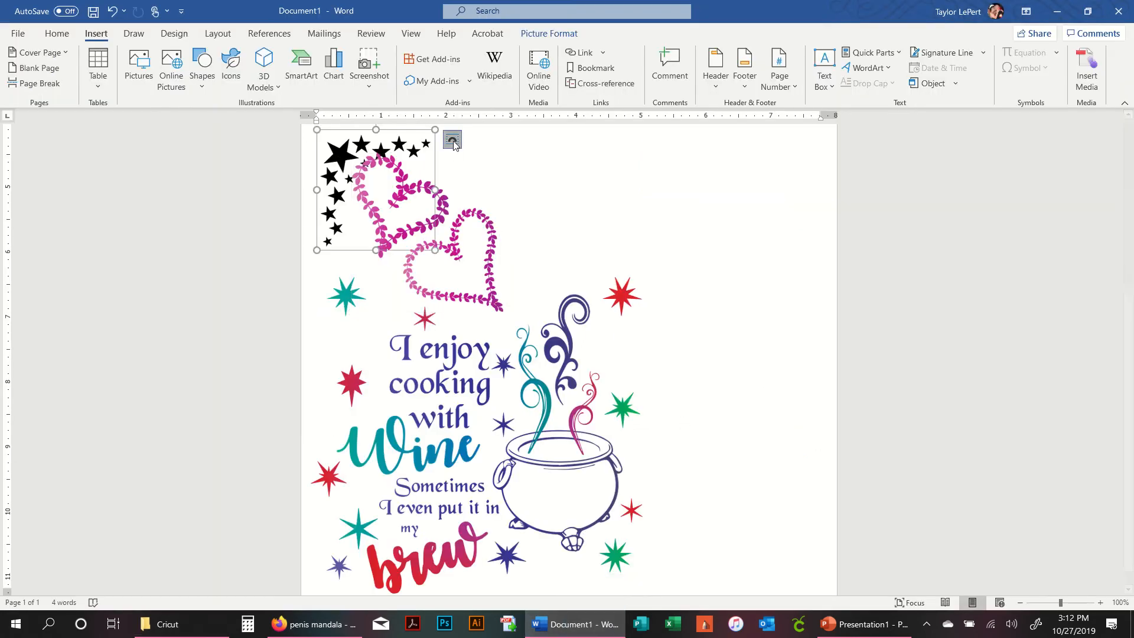
click(452, 141)
scroll(360, 168, up, 3)
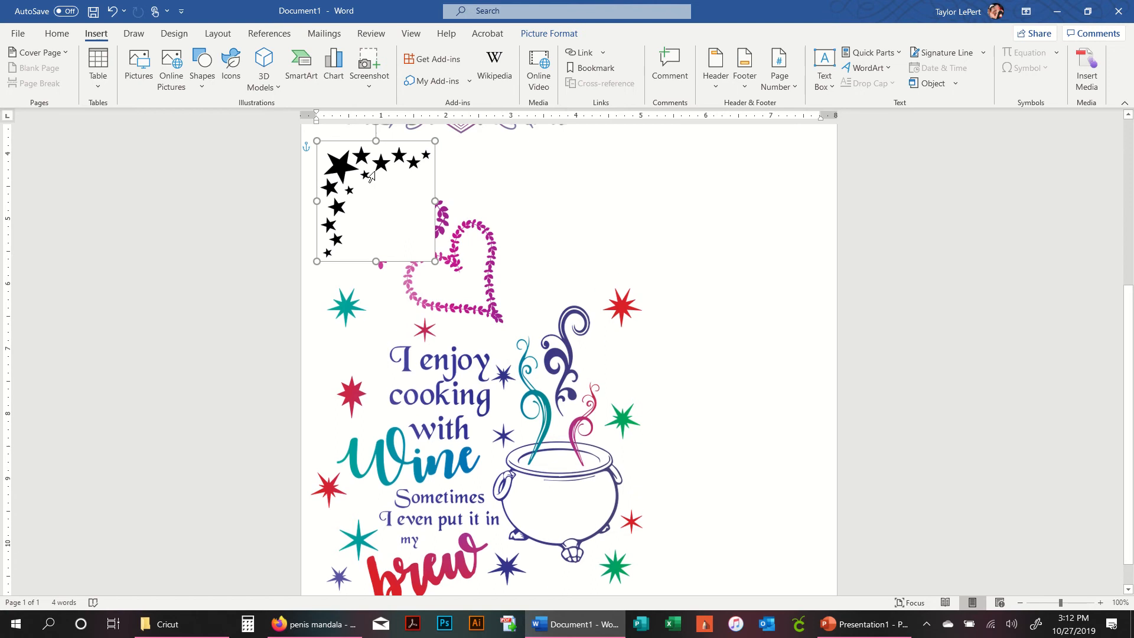
drag(355, 289, 540, 289)
click(726, 326)
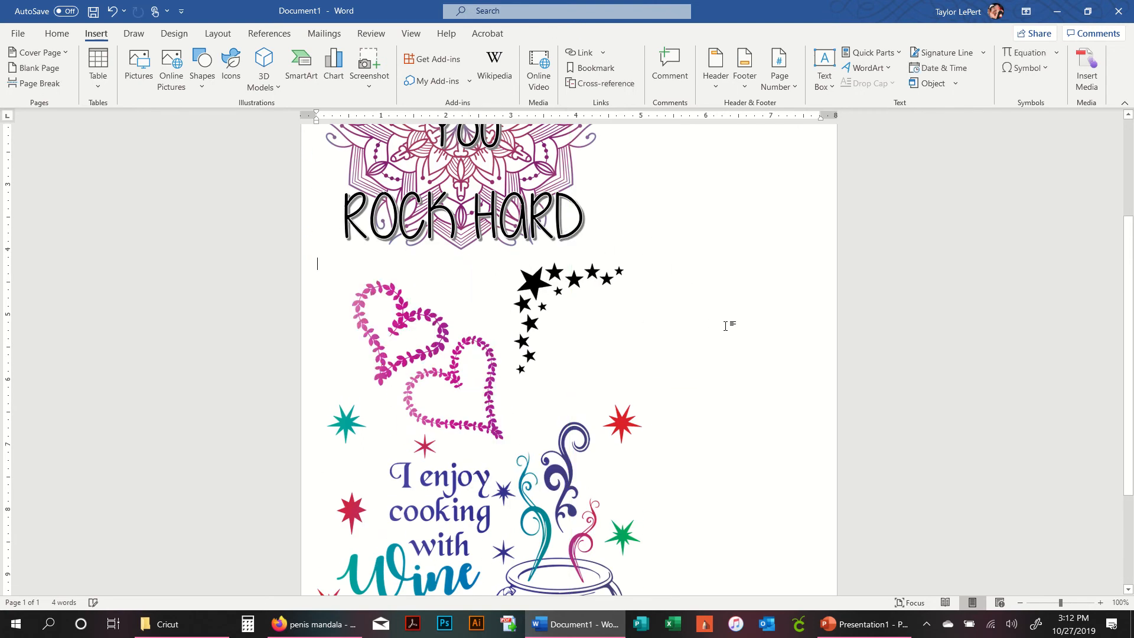
- Move the leaf hearts to the right, just beneath the stars image
drag(443, 329, 657, 337)
click(761, 313)
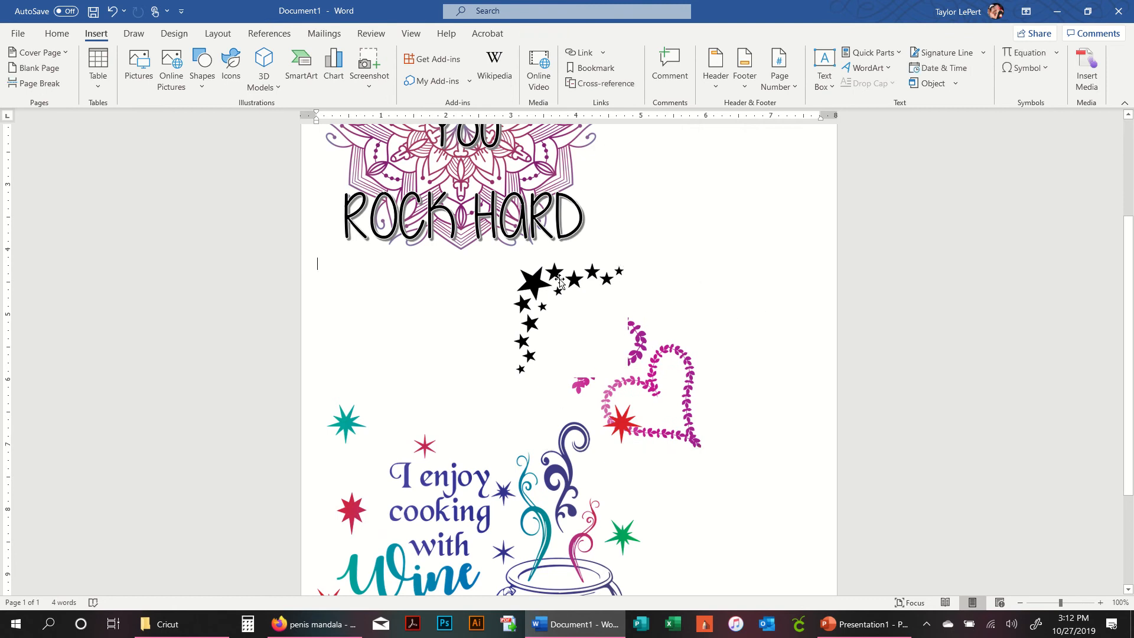
- Send the stars image backward so the leaf hearts sit in front of it
click(544, 284)
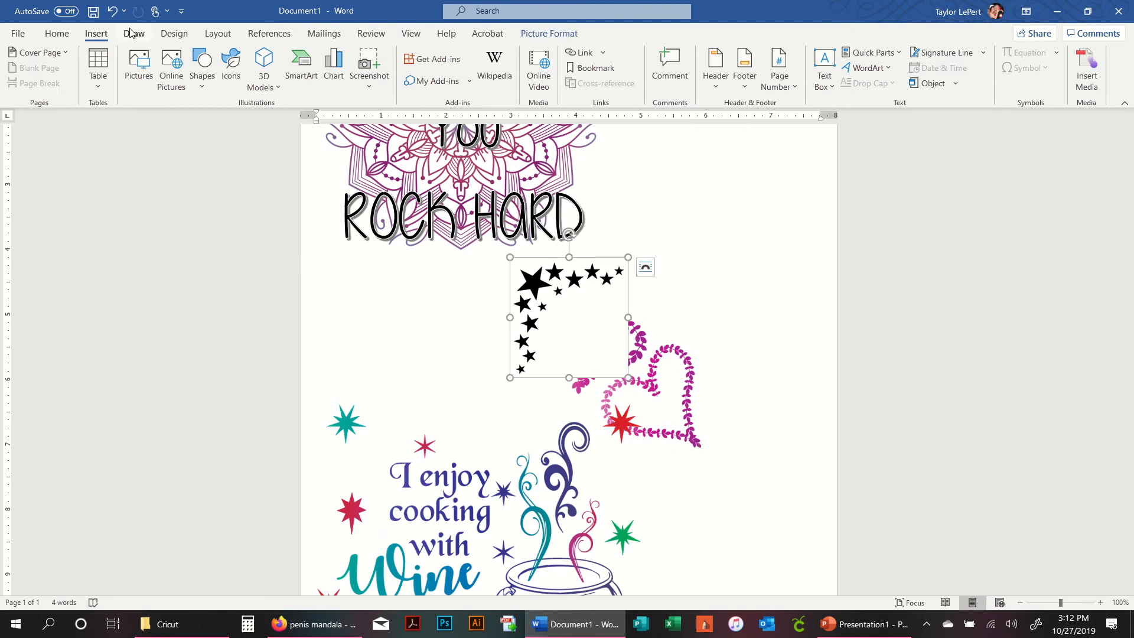
click(218, 33)
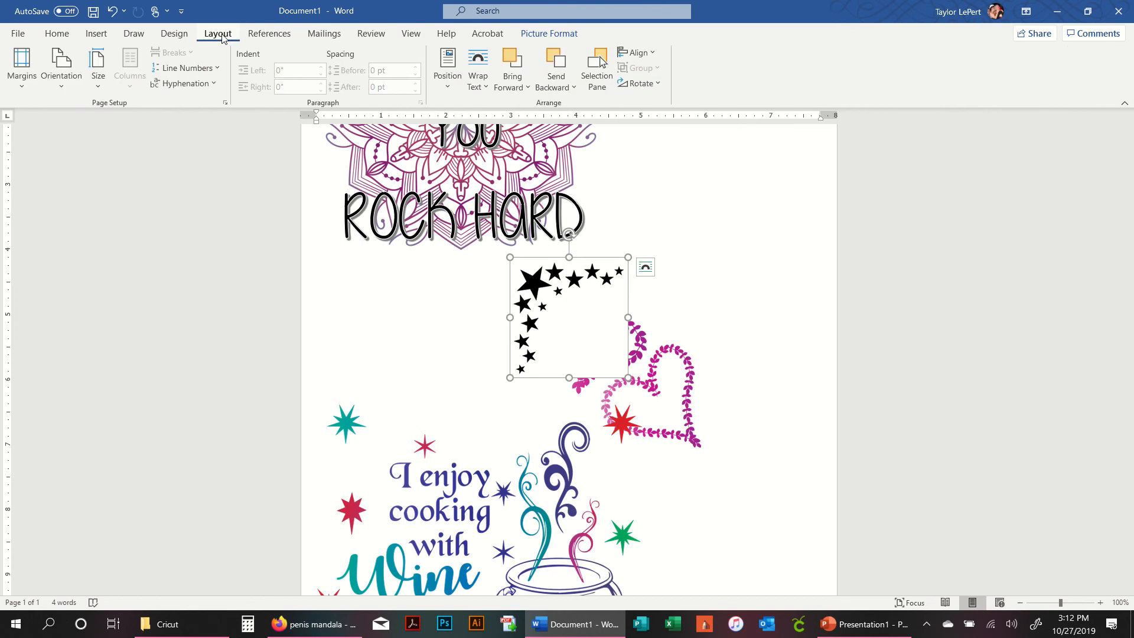
click(558, 88)
click(569, 126)
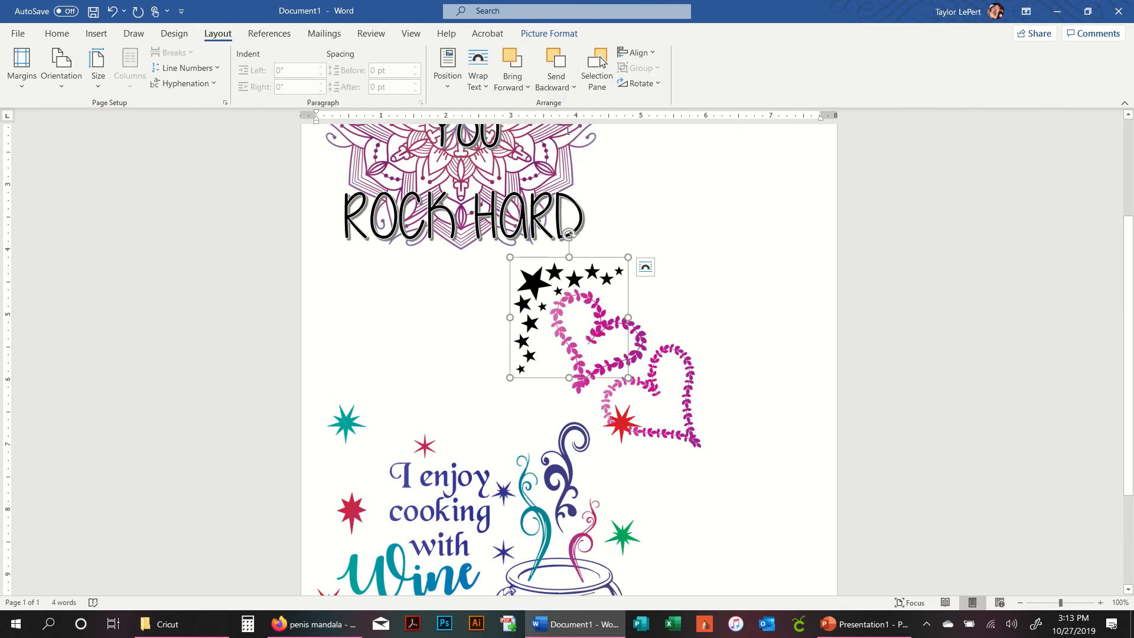
click(741, 265)
- Nudge the leaf hearts slightly down and open their layout options
drag(643, 341, 646, 350)
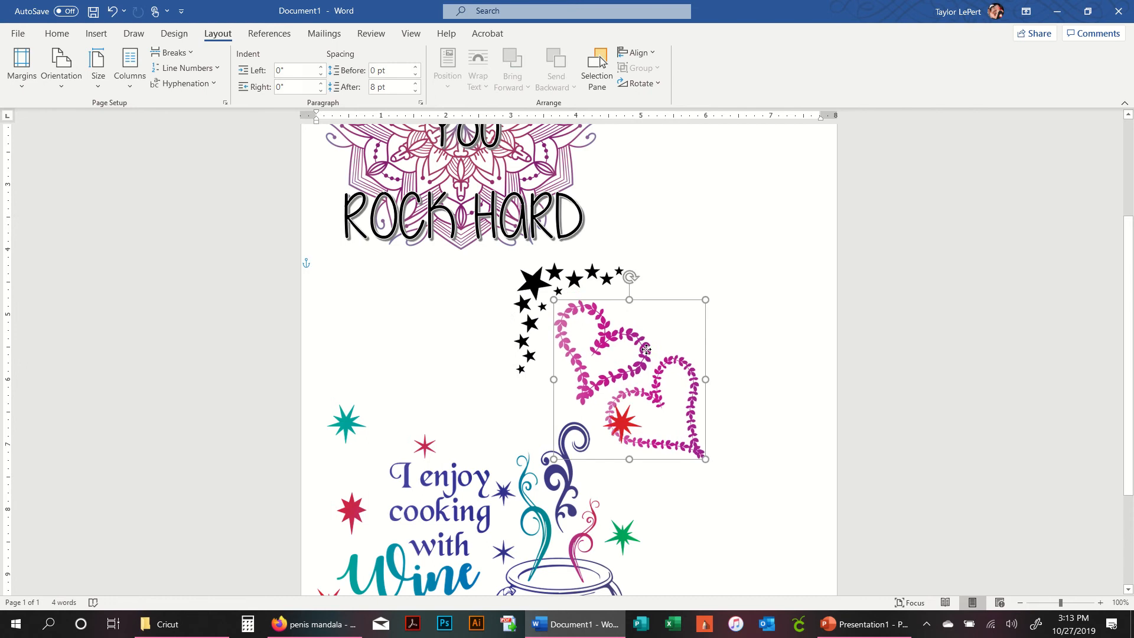
click(724, 314)
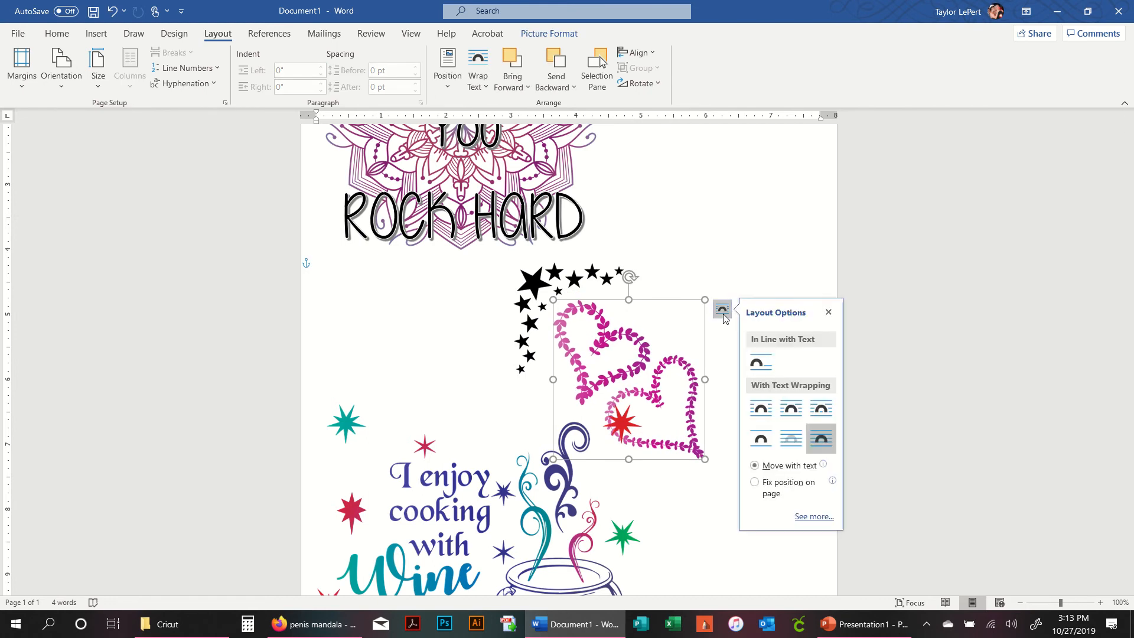
click(725, 318)
click(780, 371)
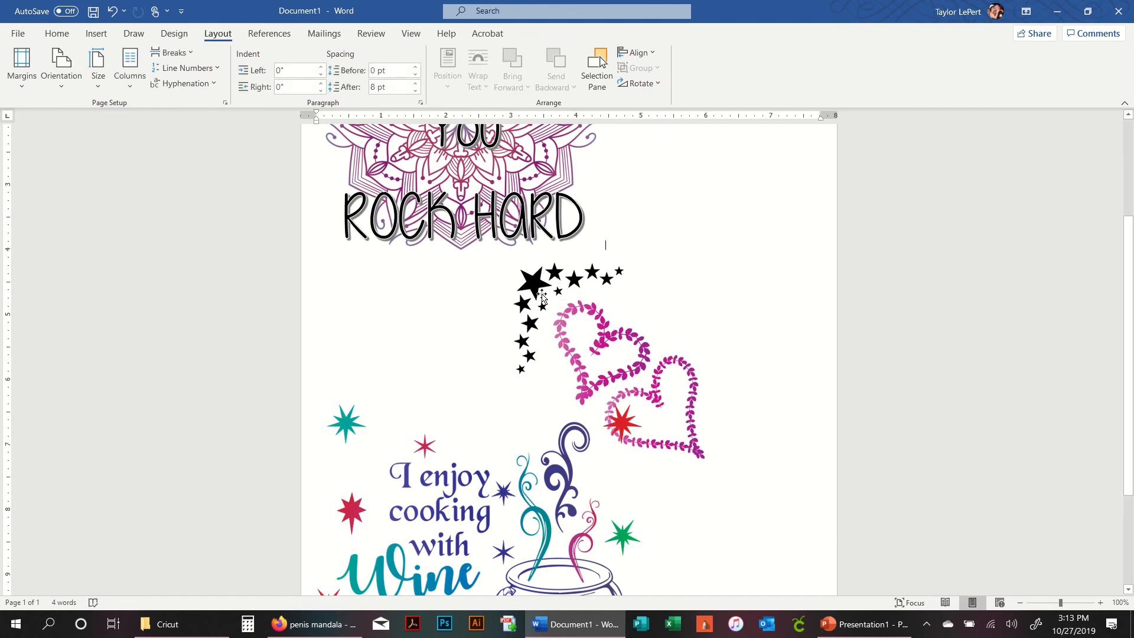
- Move the stars image to the top-left corner beside the ROCK HARD WordArt and send it backward
drag(528, 284, 349, 167)
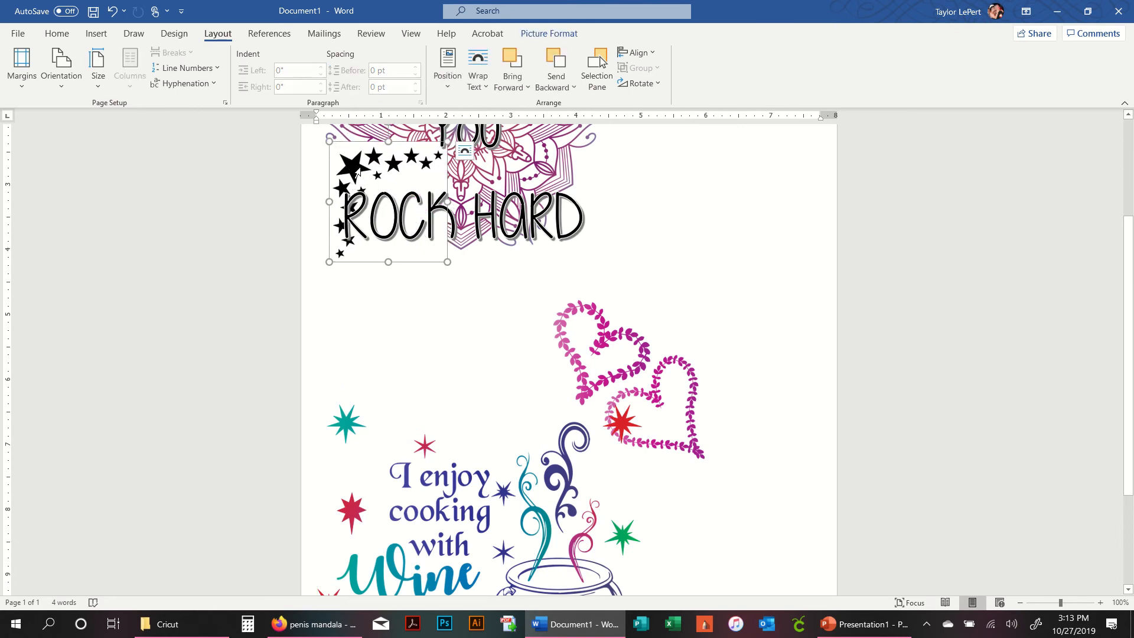
click(350, 172)
click(561, 61)
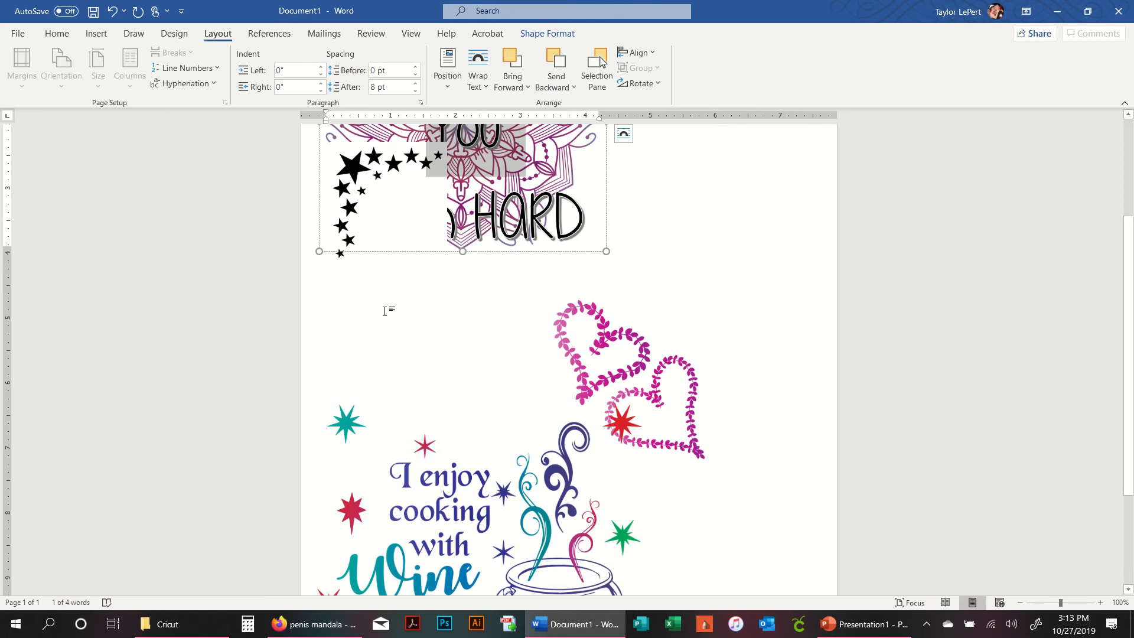
click(343, 254)
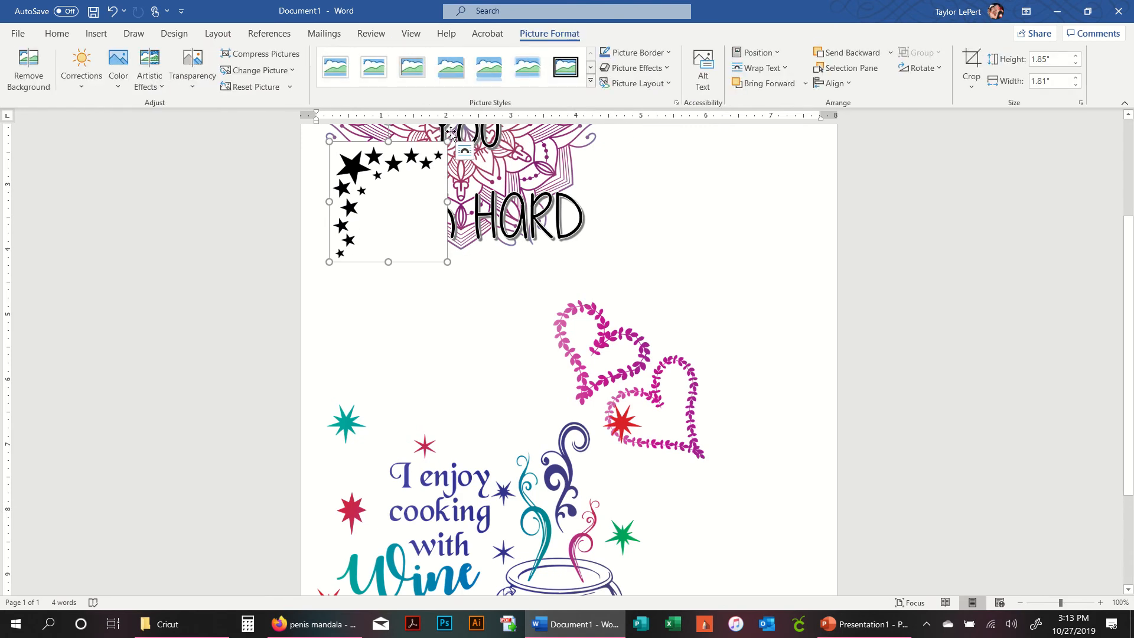
click(670, 255)
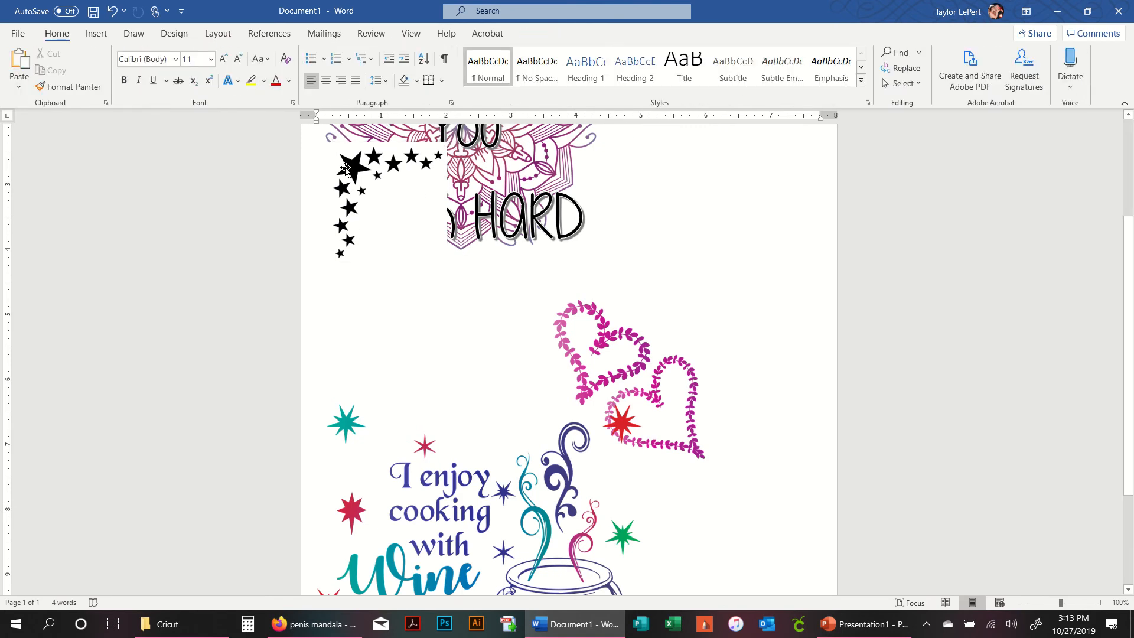
- Move the stars image slightly down and send it behind the WordArt text
drag(346, 170, 350, 218)
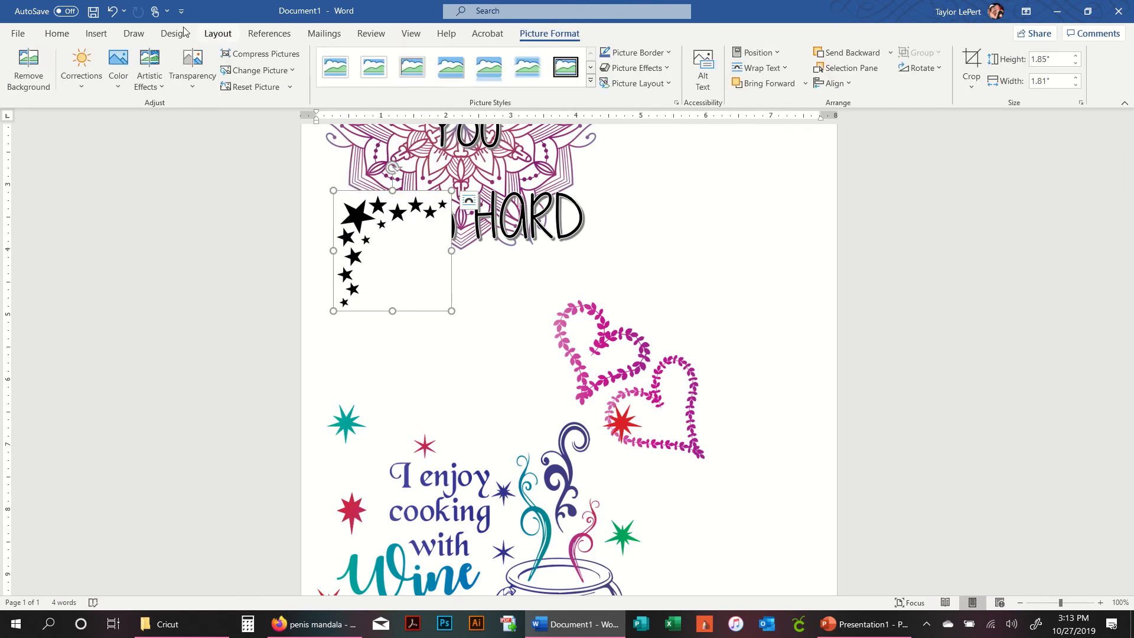
click(808, 83)
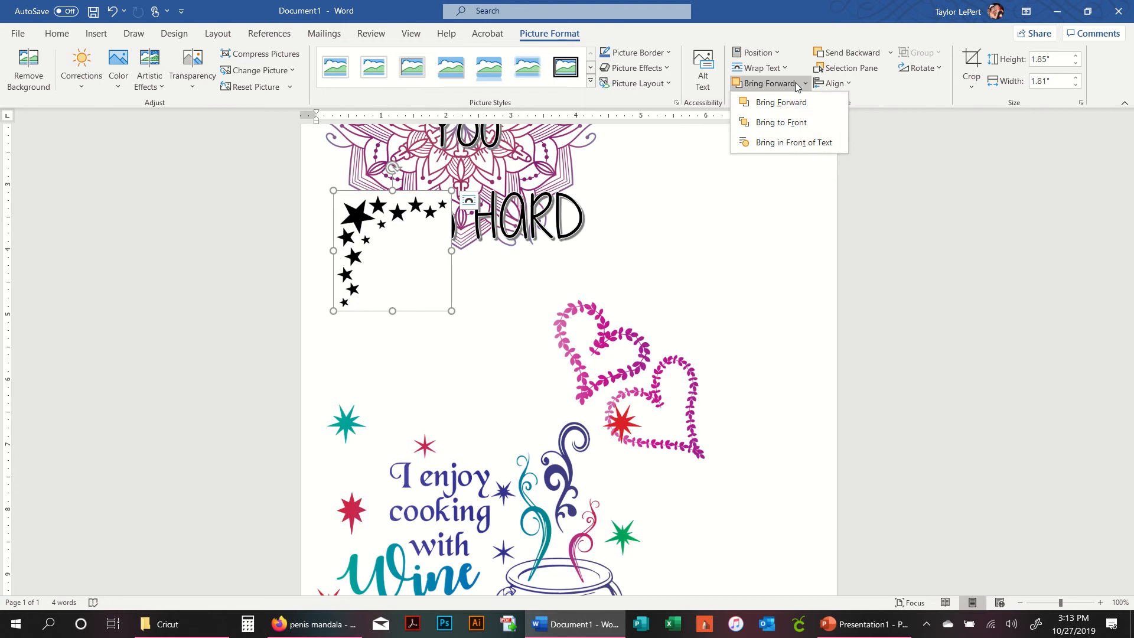
click(858, 52)
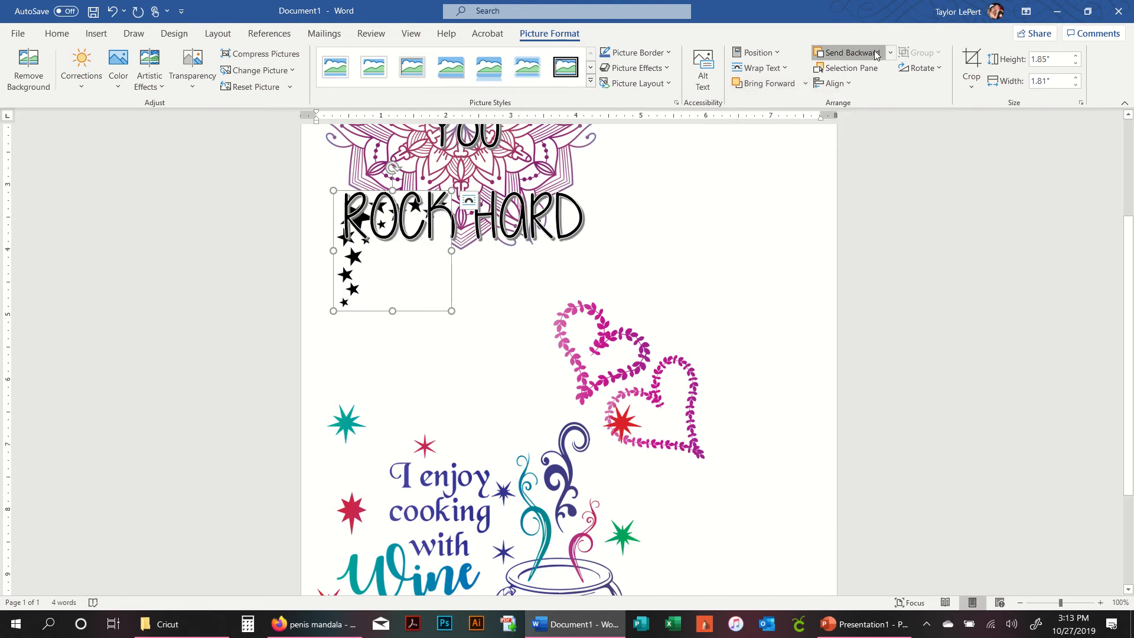
click(890, 52)
click(885, 93)
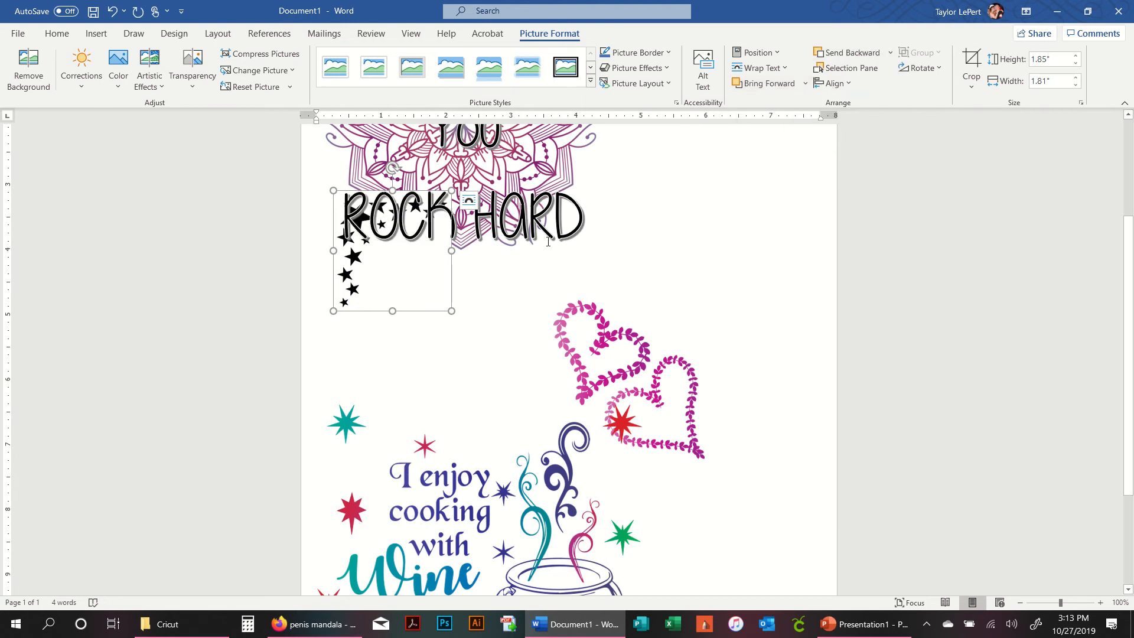
click(531, 324)
- Move the Sara You ROCK HARD WordArt to the right of the mandala
scroll(386, 316, up, 3)
click(358, 233)
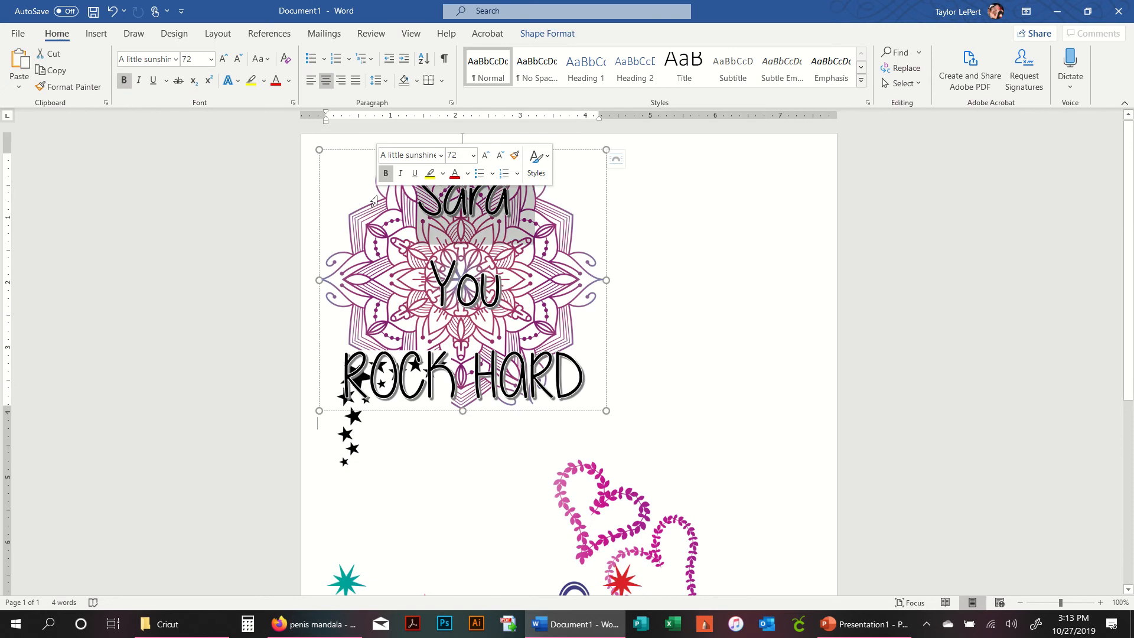
click(699, 314)
click(484, 176)
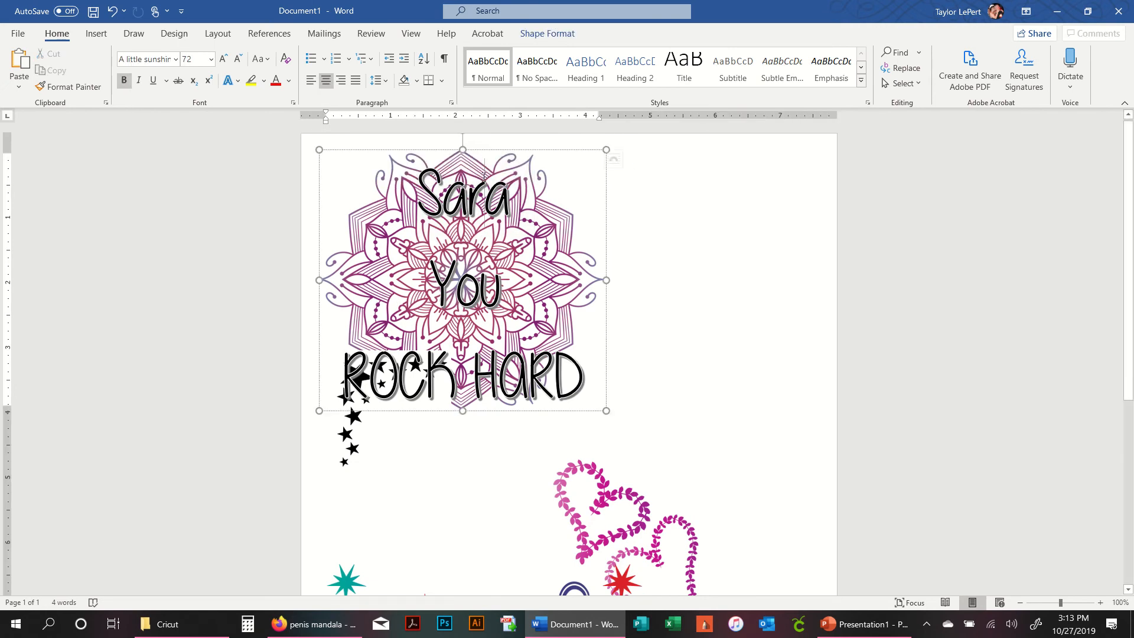
drag(475, 151, 608, 168)
- Set the mandala's text wrapping to In Front of Text
click(426, 248)
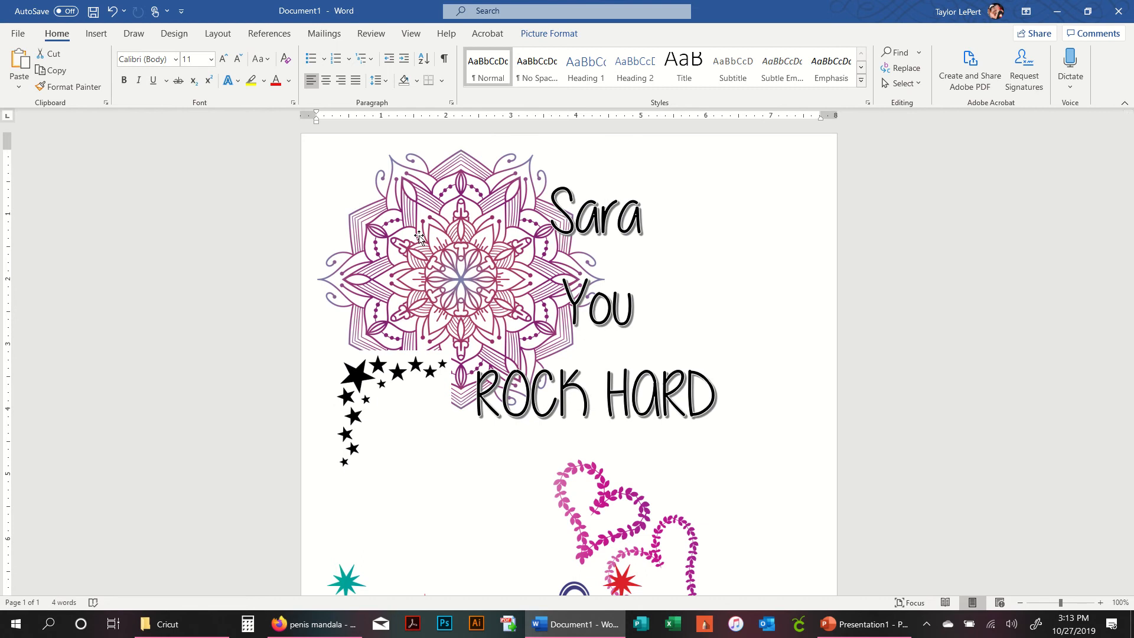
click(621, 159)
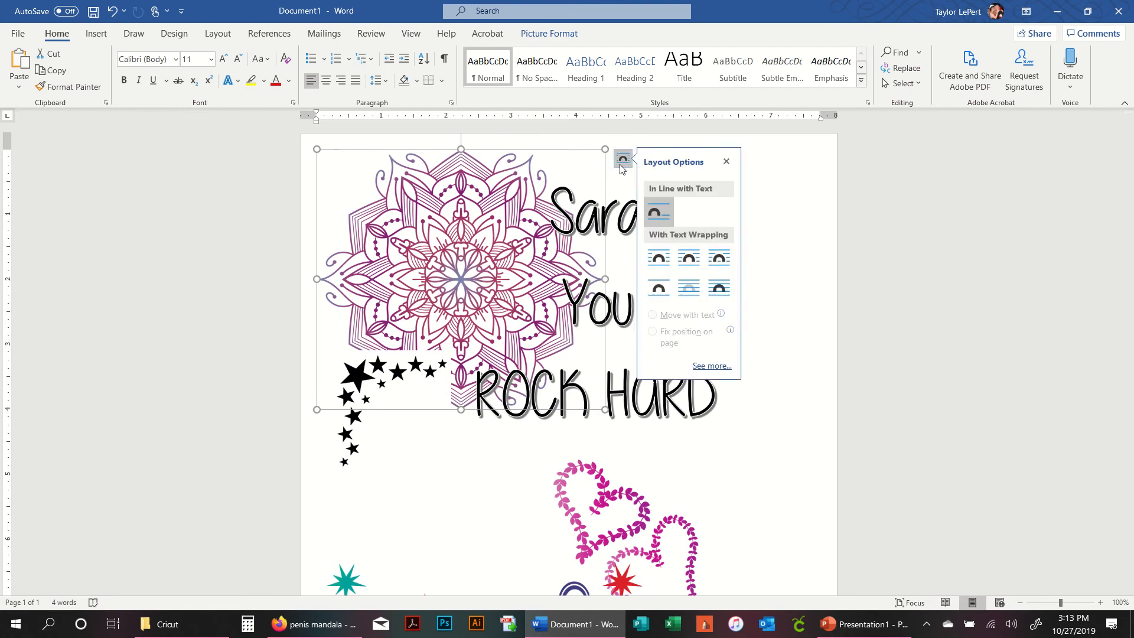
click(719, 282)
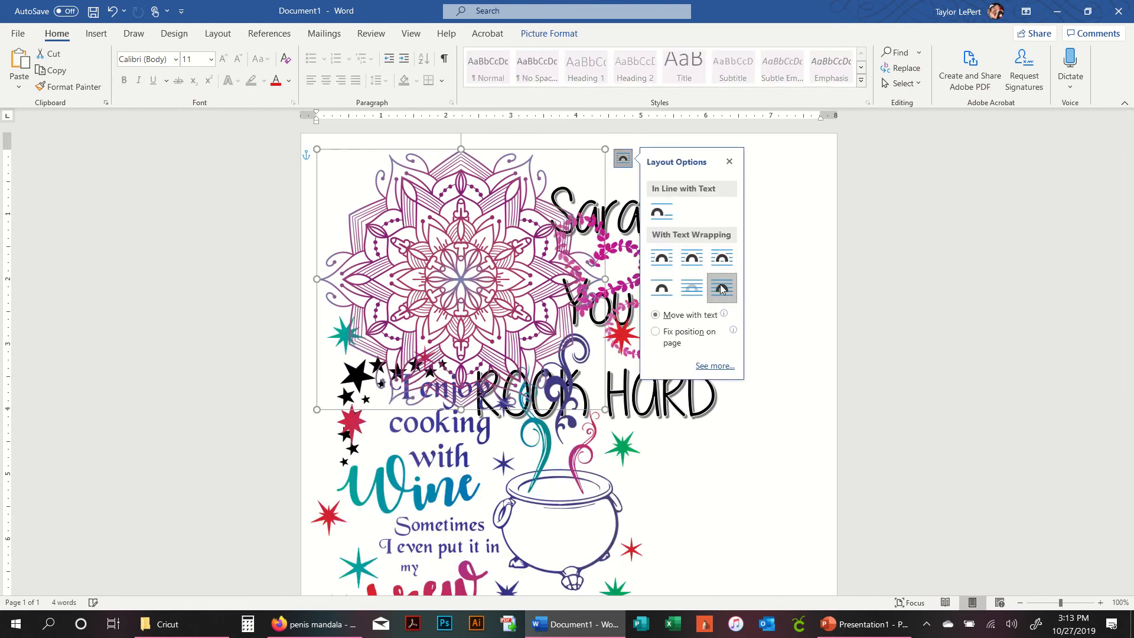
click(781, 254)
scroll(563, 322, down, 3)
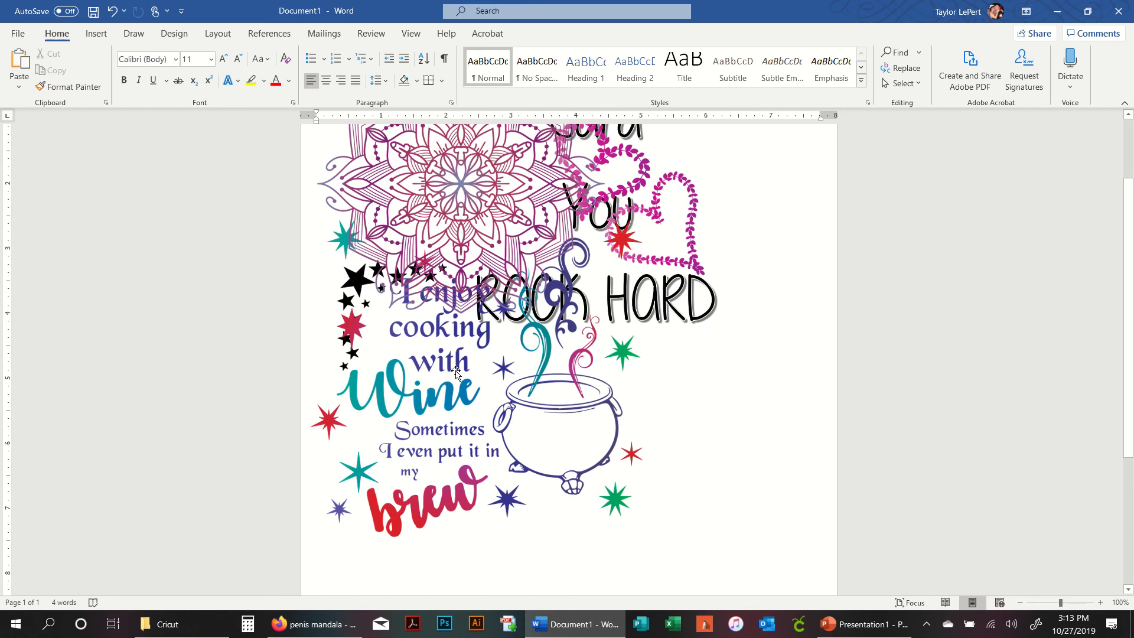
- Nudge the mandala and move the cooking with wine design back down the page
click(455, 411)
mouse_move(352, 267)
mouse_down()
mouse_move(387, 271)
mouse_move(366, 224)
mouse_move(365, 283)
mouse_up()
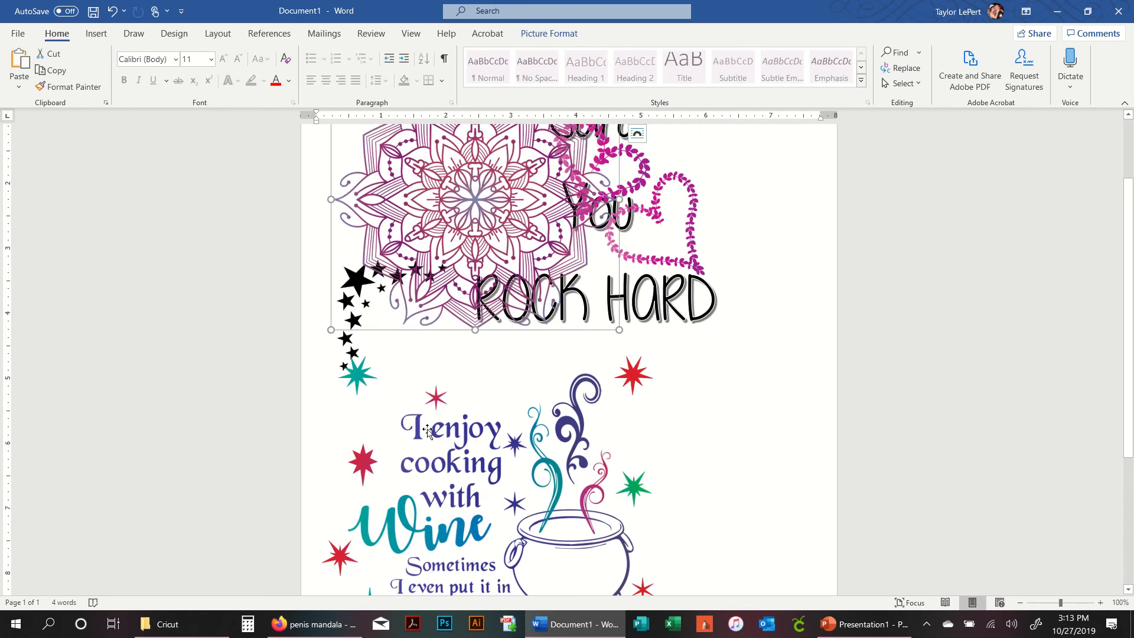
scroll(565, 417, down, 5)
drag(542, 326, 545, 433)
key(ctrl+Home)
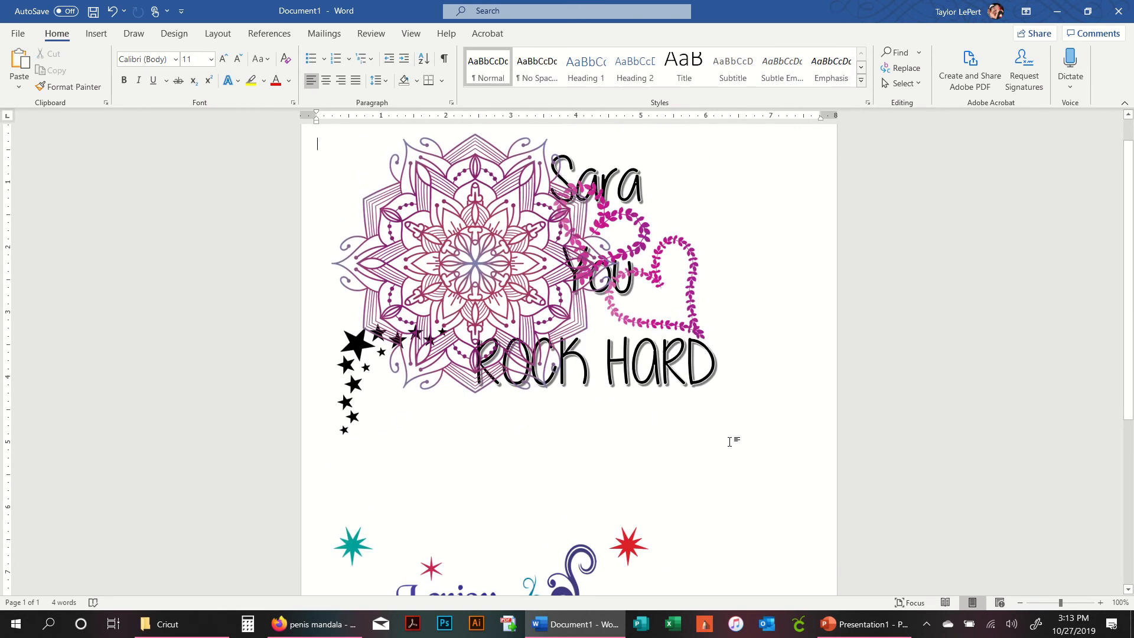
- Move the leaf hearts down to the right, below the ROCK HARD text
click(641, 362)
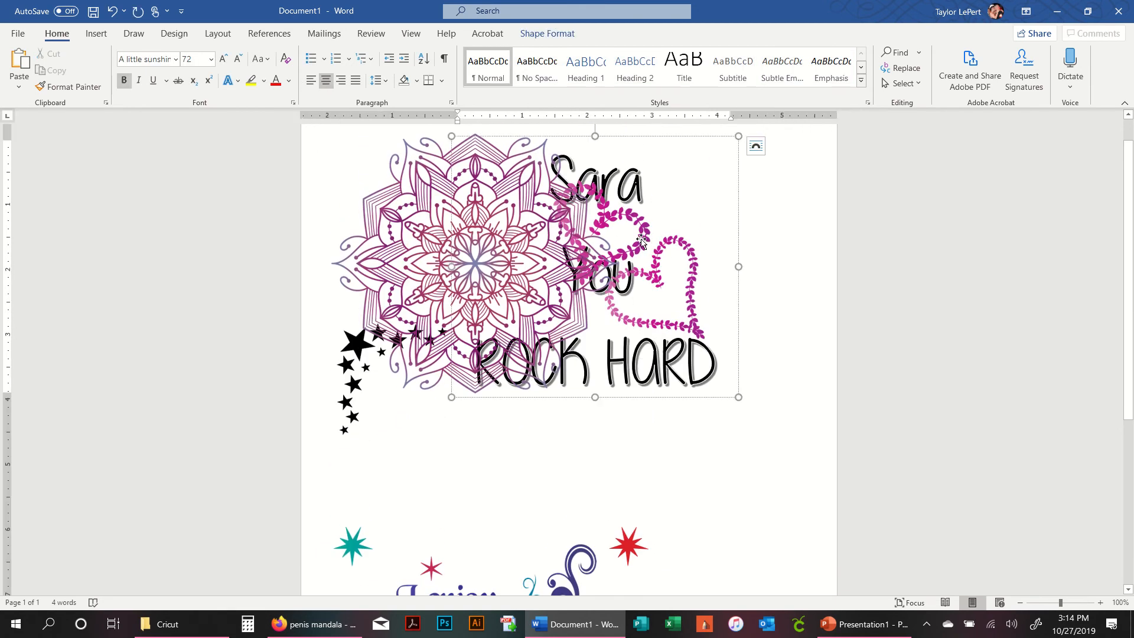
drag(640, 241, 721, 467)
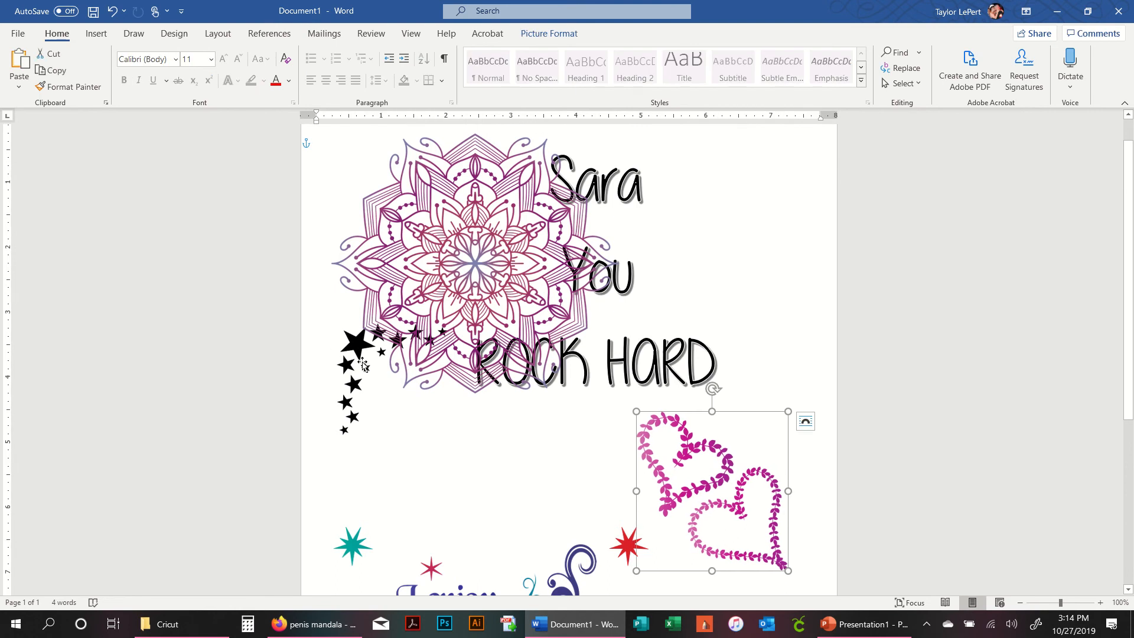
- Move the mandala right behind the WordArt text and send it backward
drag(349, 371, 467, 378)
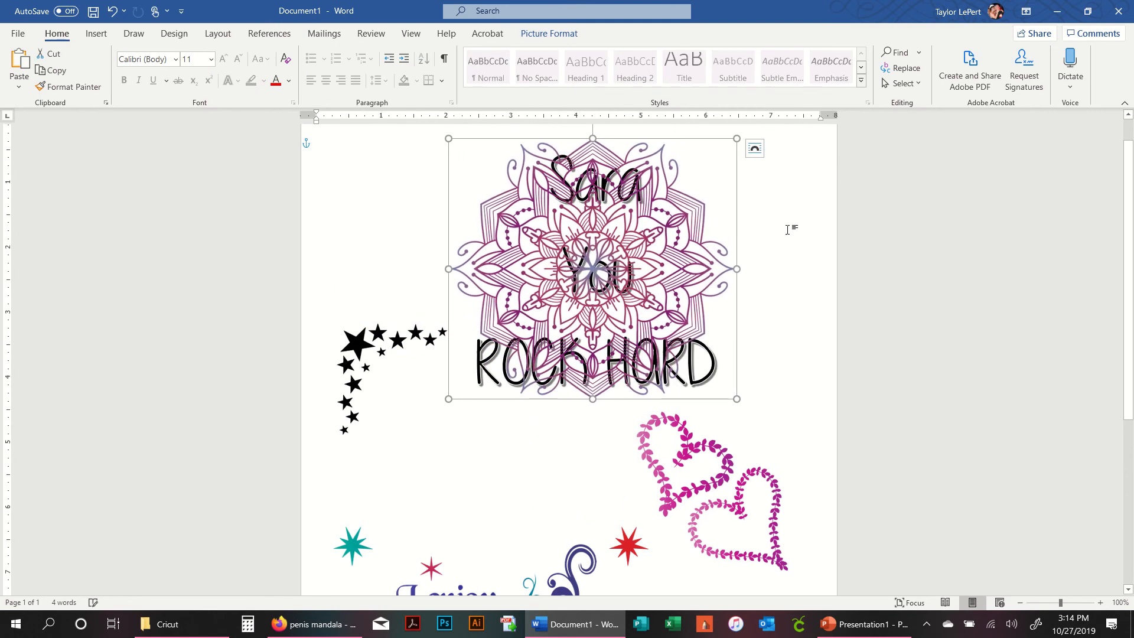
click(812, 195)
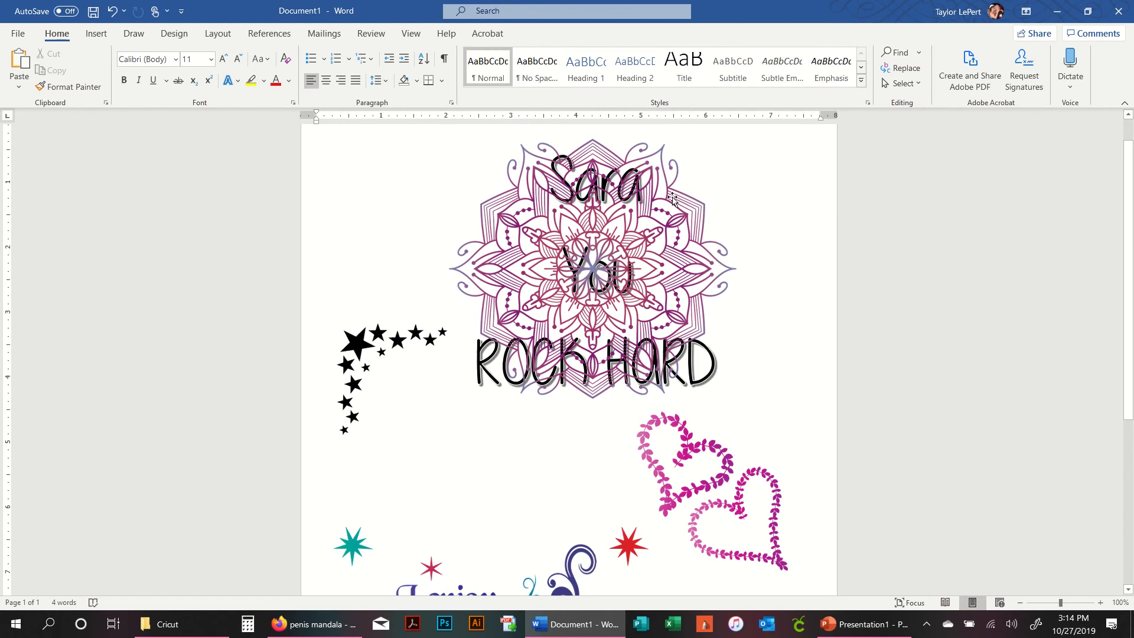
click(672, 198)
click(558, 37)
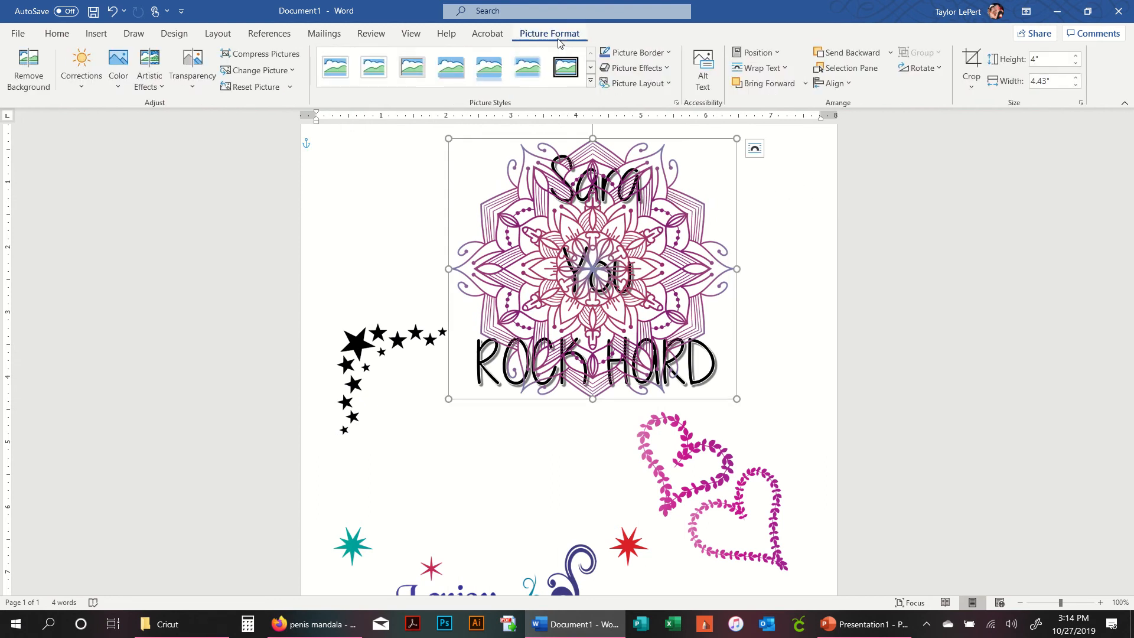
click(845, 51)
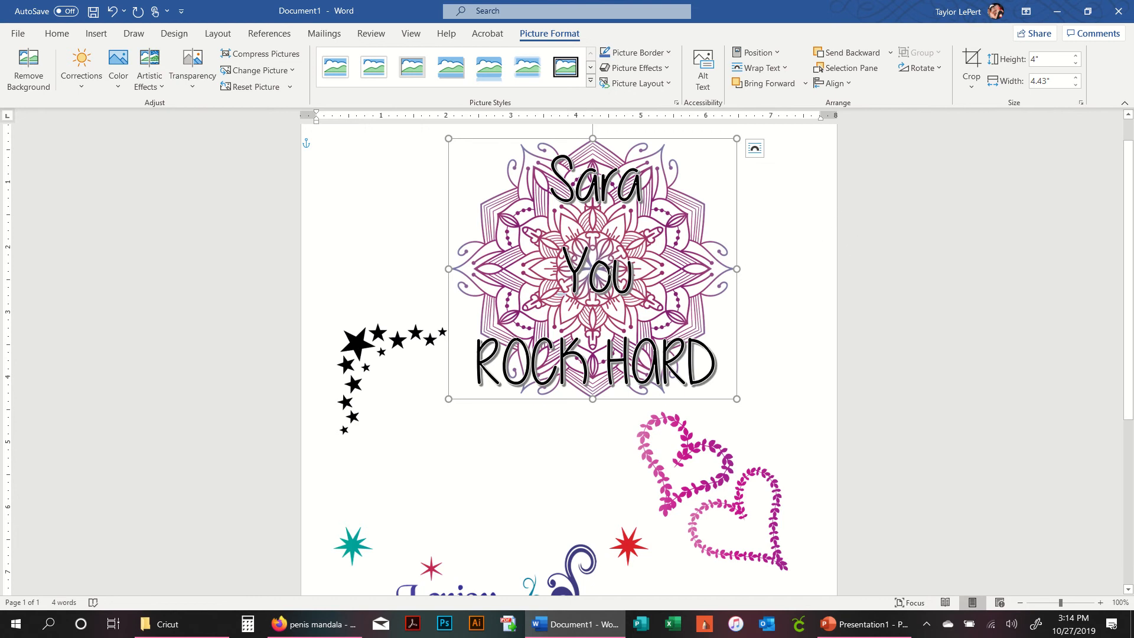
- Shrink the WordArt text box over the mandala and open its ordering options
click(583, 167)
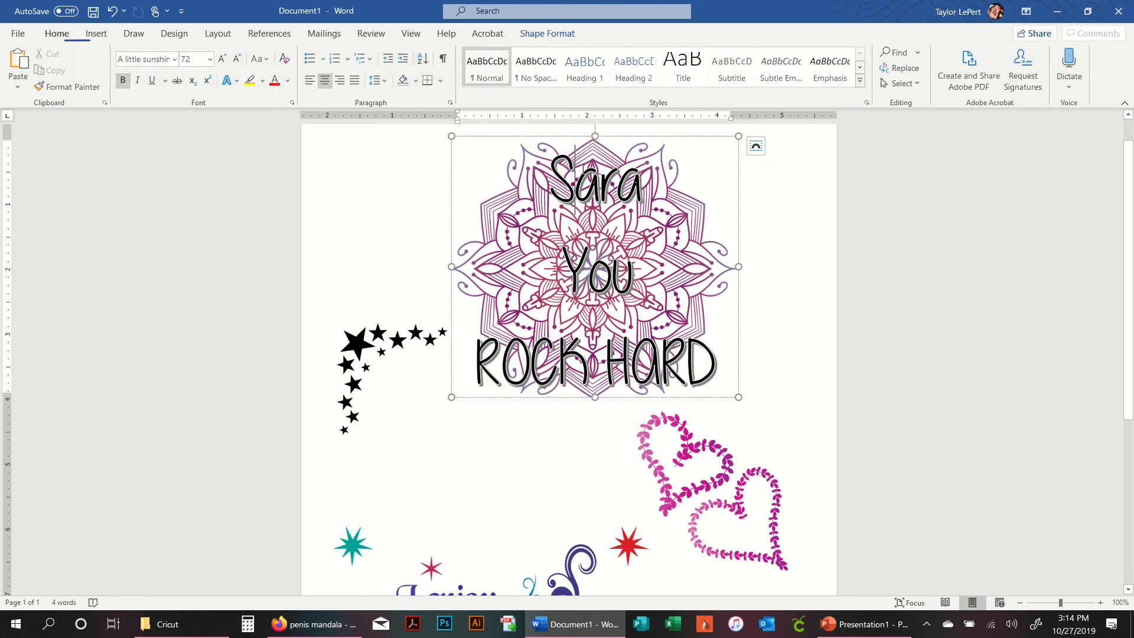
click(808, 254)
click(618, 188)
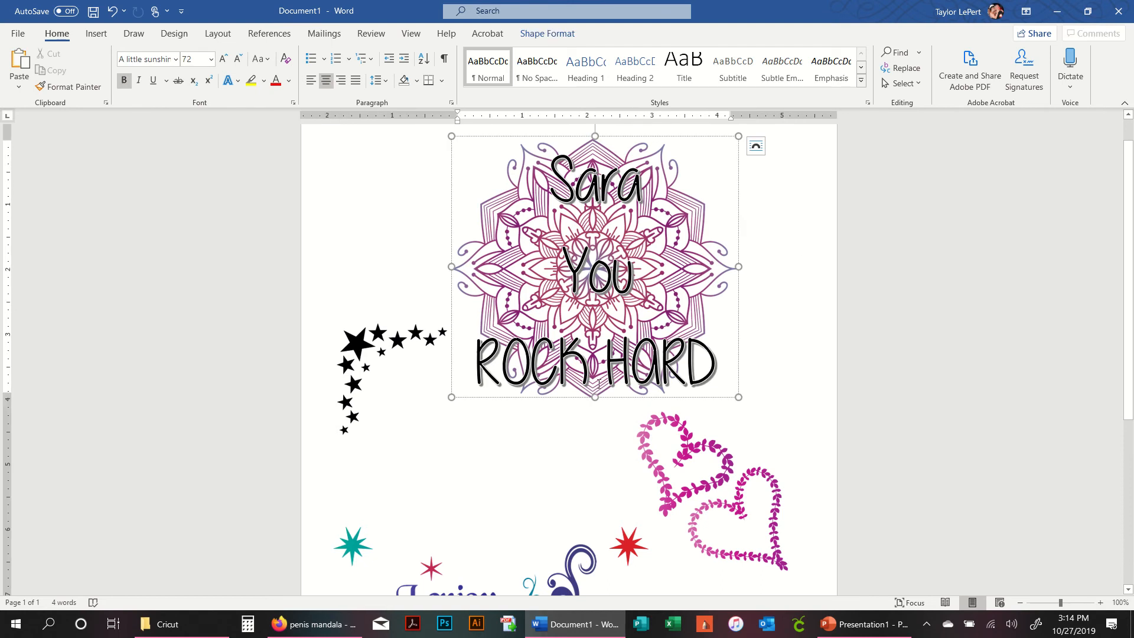
drag(734, 393, 654, 331)
right_click(593, 282)
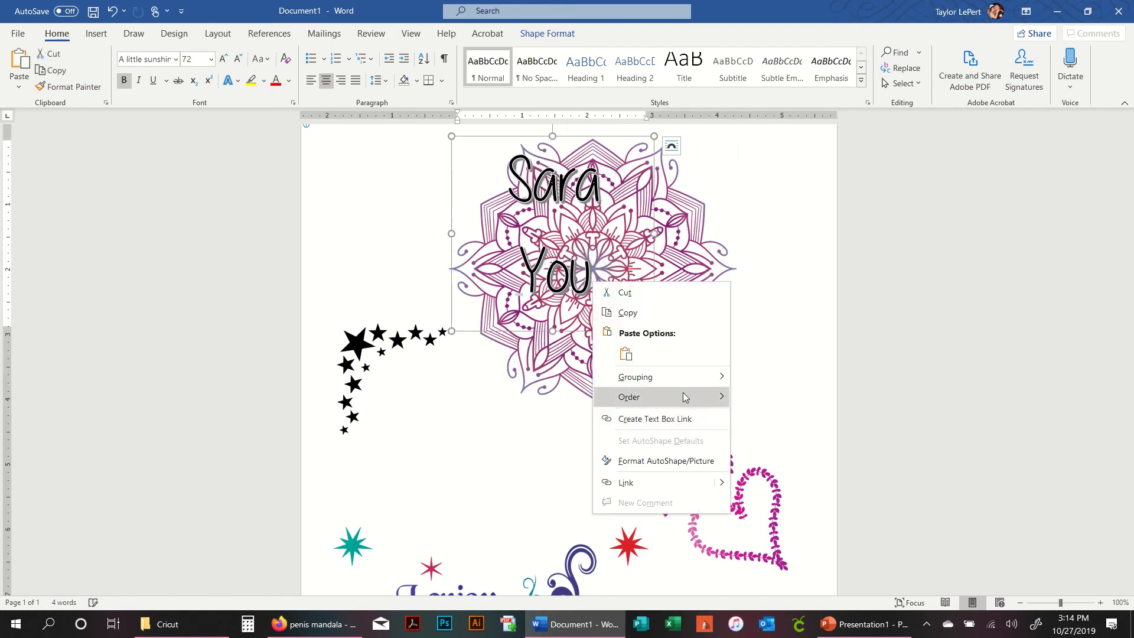
mouse_move(685, 397)
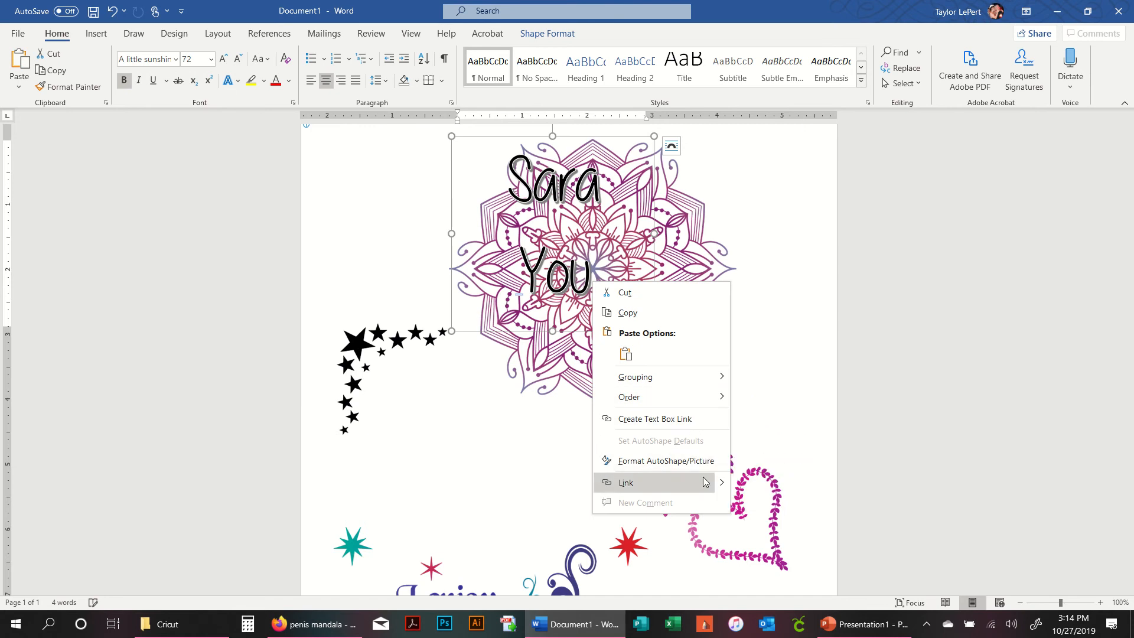
click(760, 419)
- Select the mandala together with the WordArt text and group them
click(649, 273)
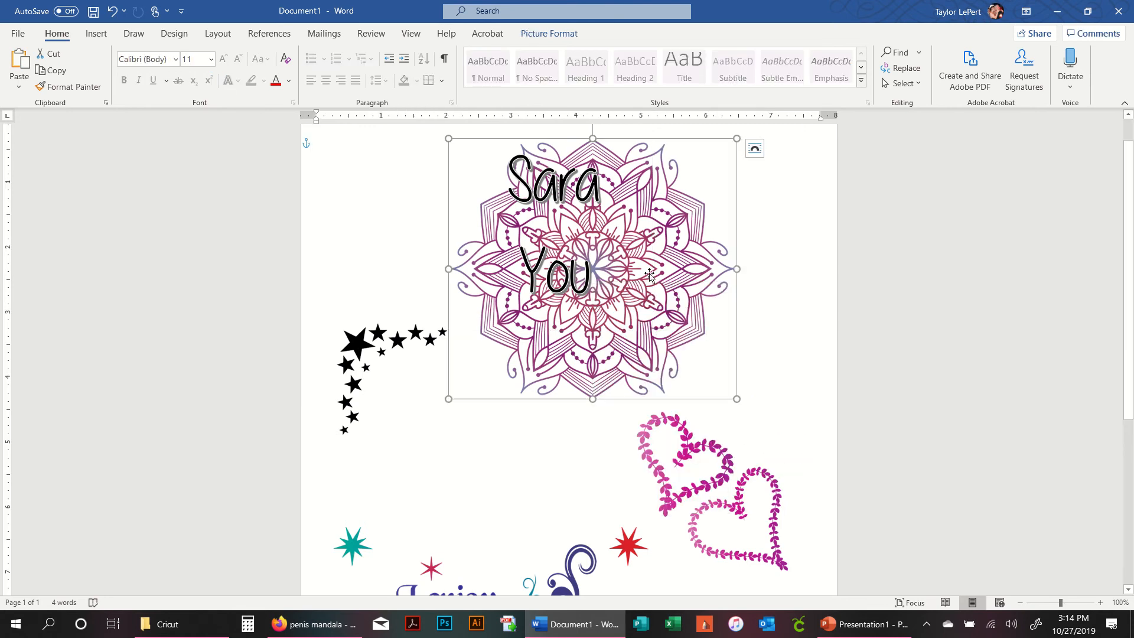
shift+click(565, 273)
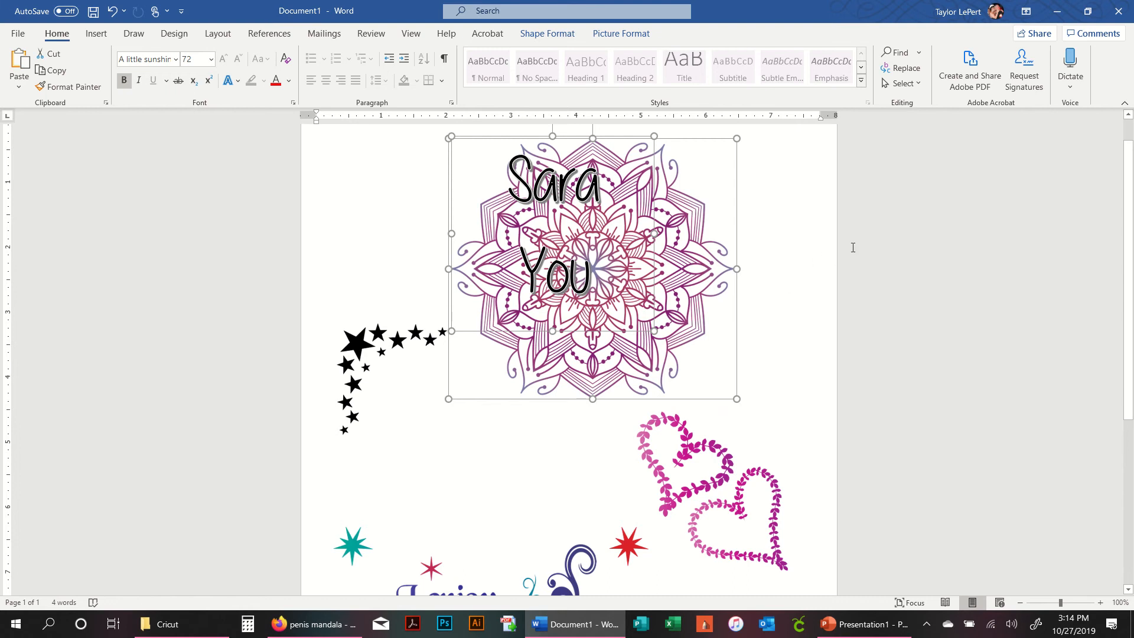
click(95, 34)
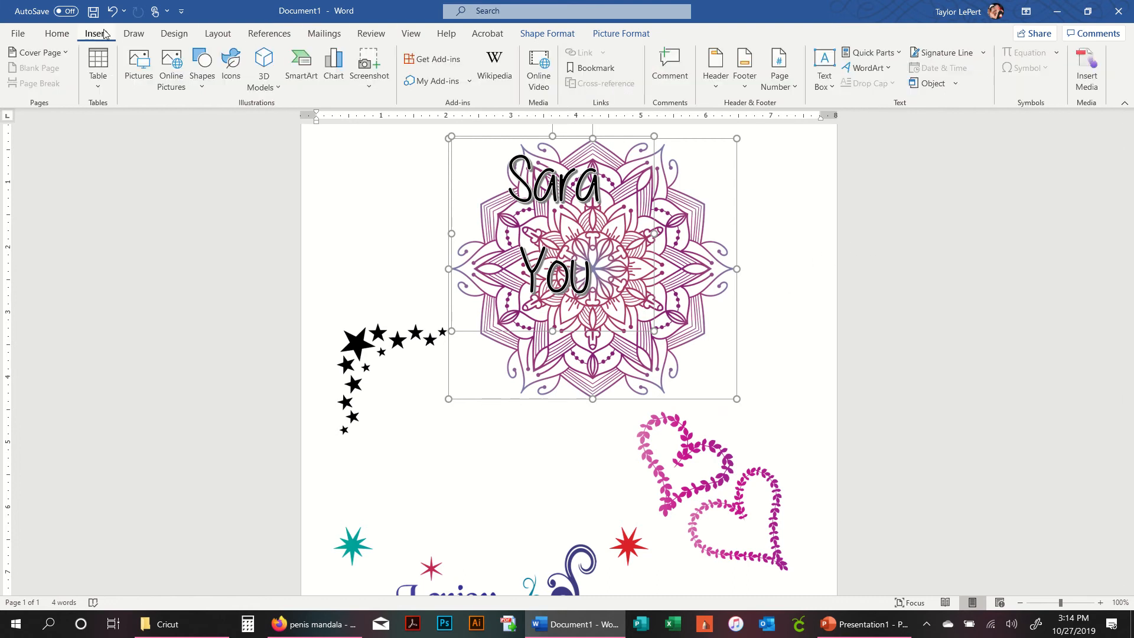
click(547, 33)
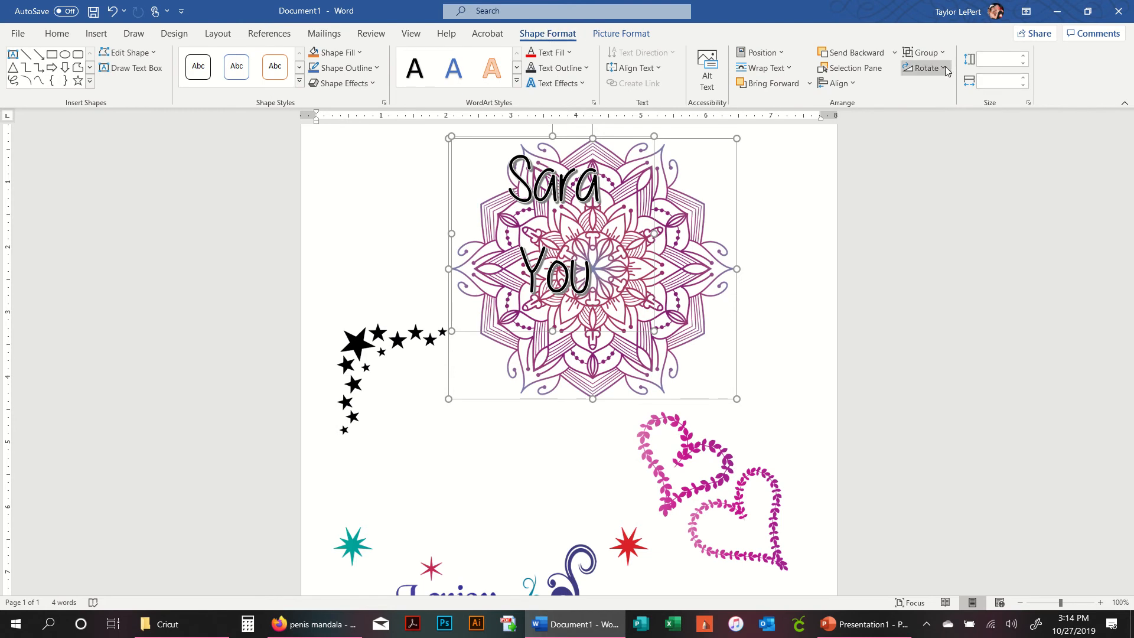
click(929, 53)
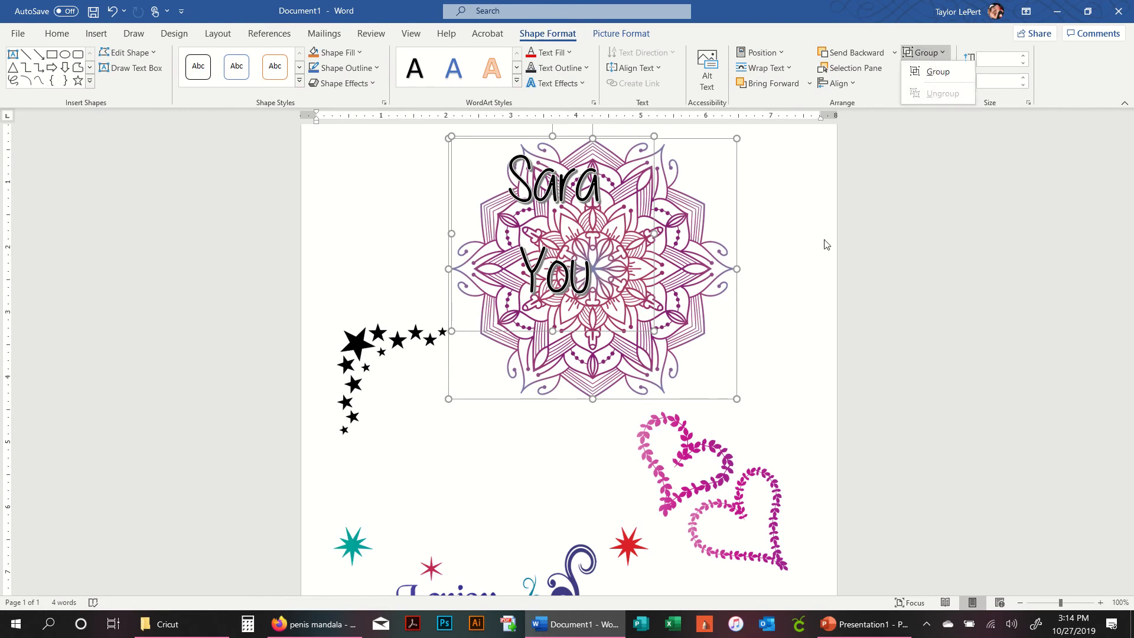
click(938, 71)
- Try moving and resizing the grouped mandala and text, then undo the last three changes
drag(597, 226, 606, 249)
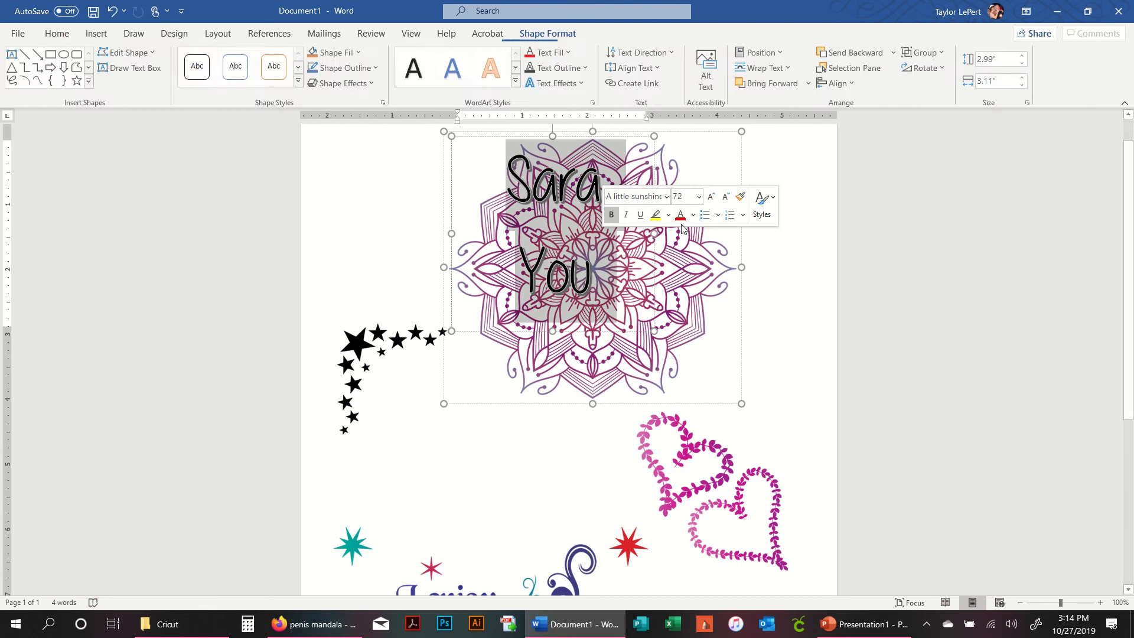
click(696, 388)
drag(662, 396, 599, 360)
drag(683, 349, 695, 260)
drag(794, 378, 751, 260)
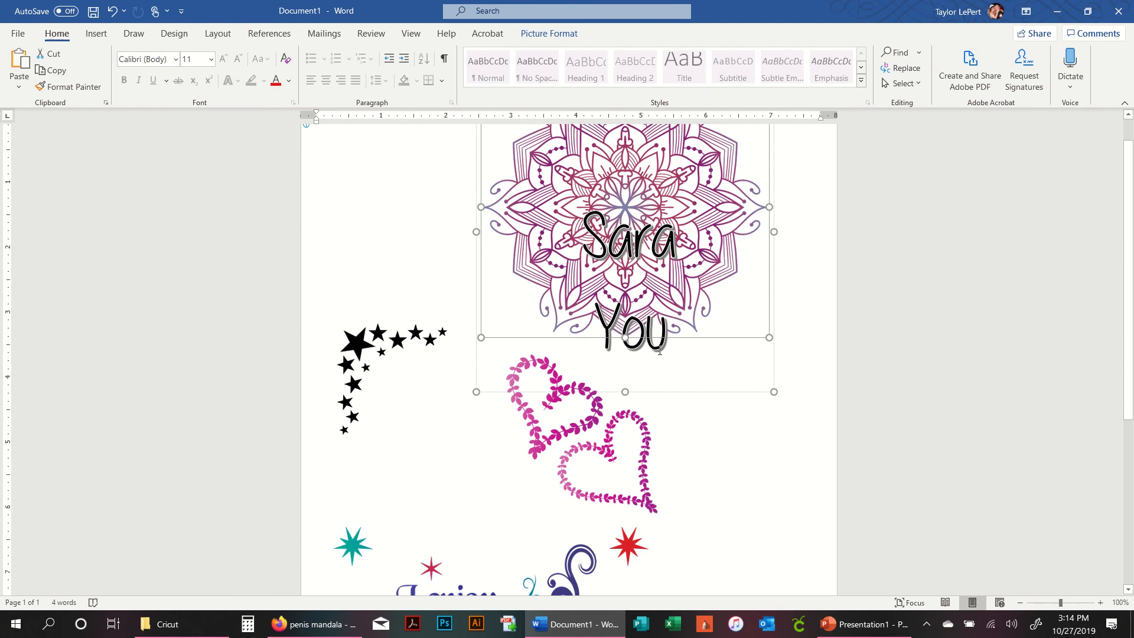
key(ctrl+z)
key(ctrl+z)
key(ctrl+z)
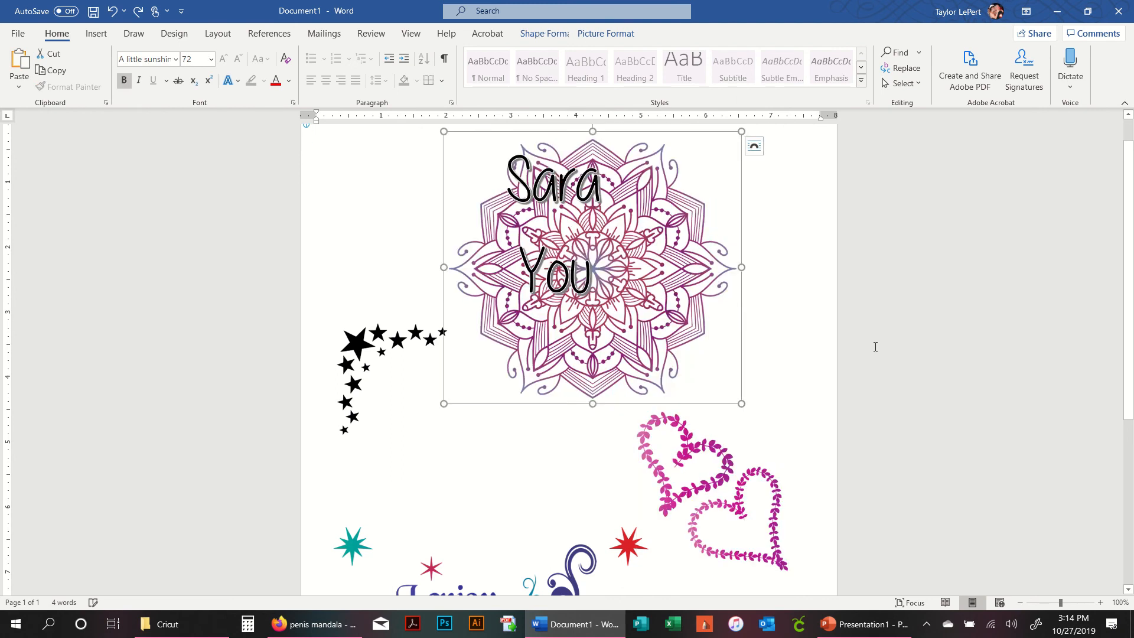
- Move the mandala to the upper-left corner of the page
click(775, 285)
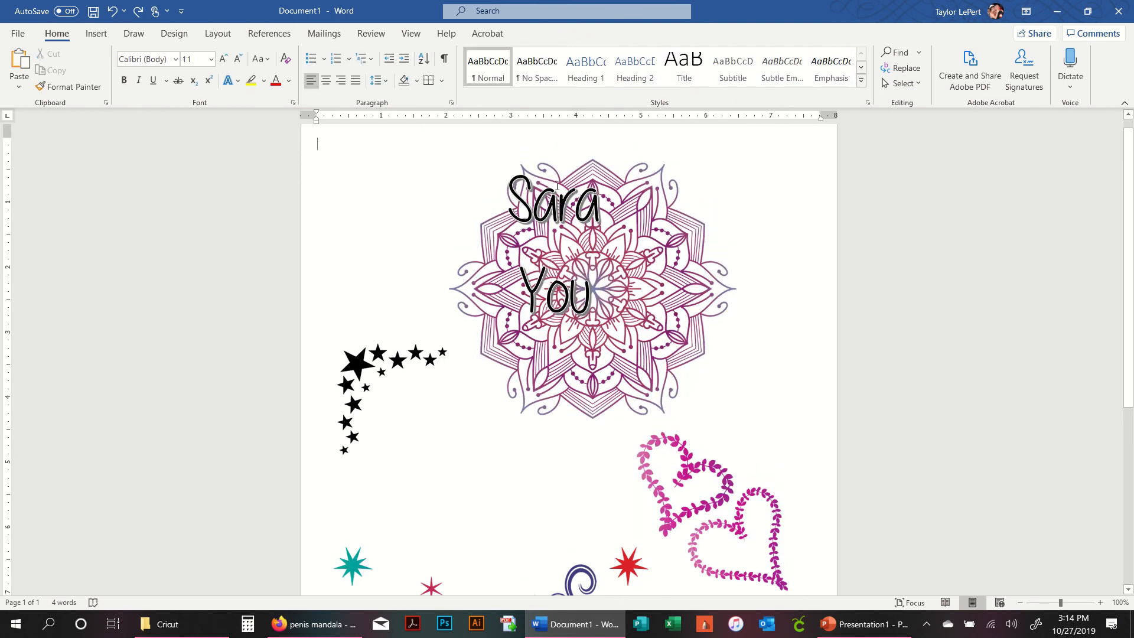
drag(667, 202, 524, 179)
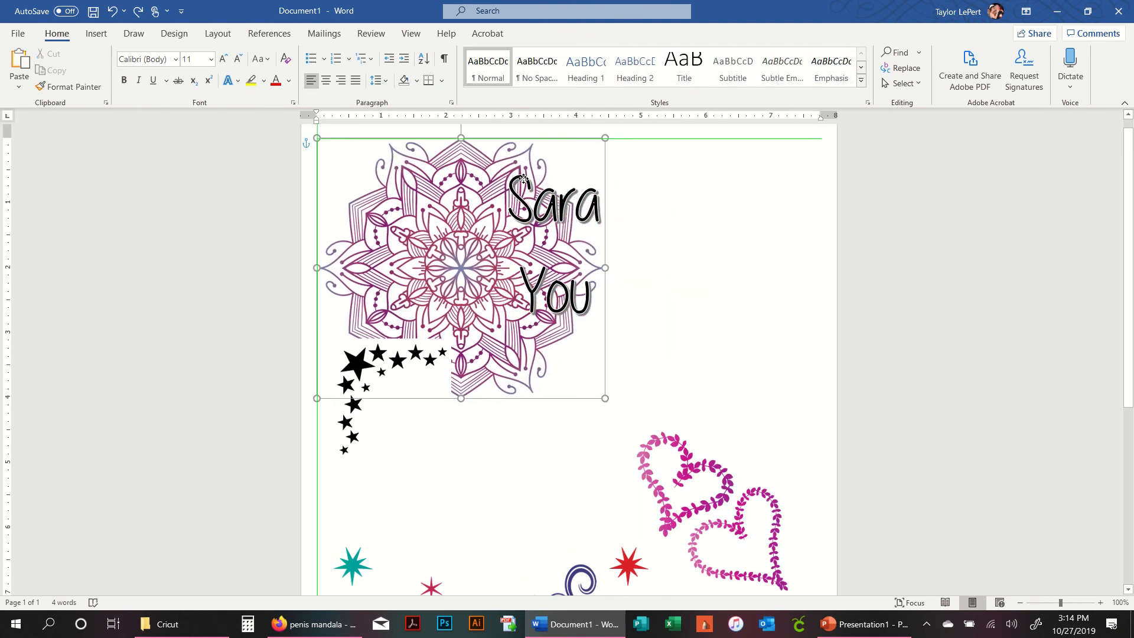
- Move the stars to the upper-right area of the page
click(663, 266)
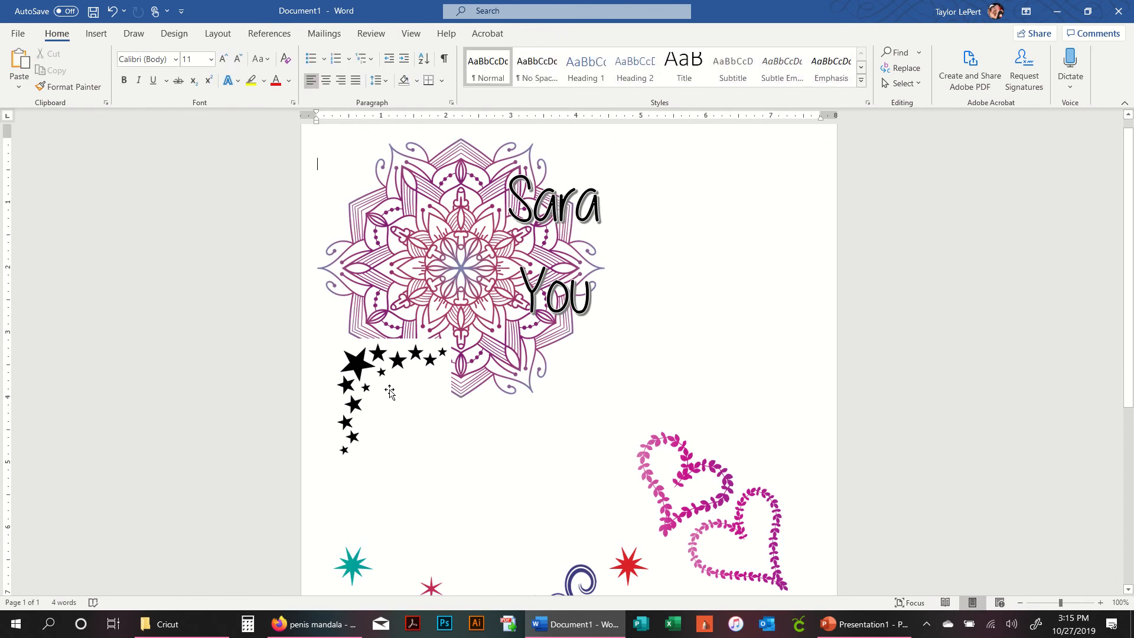
drag(373, 394, 698, 226)
- Move the WordArt text over the mandala and widen its box so ROCK HARD fits on one line
click(573, 182)
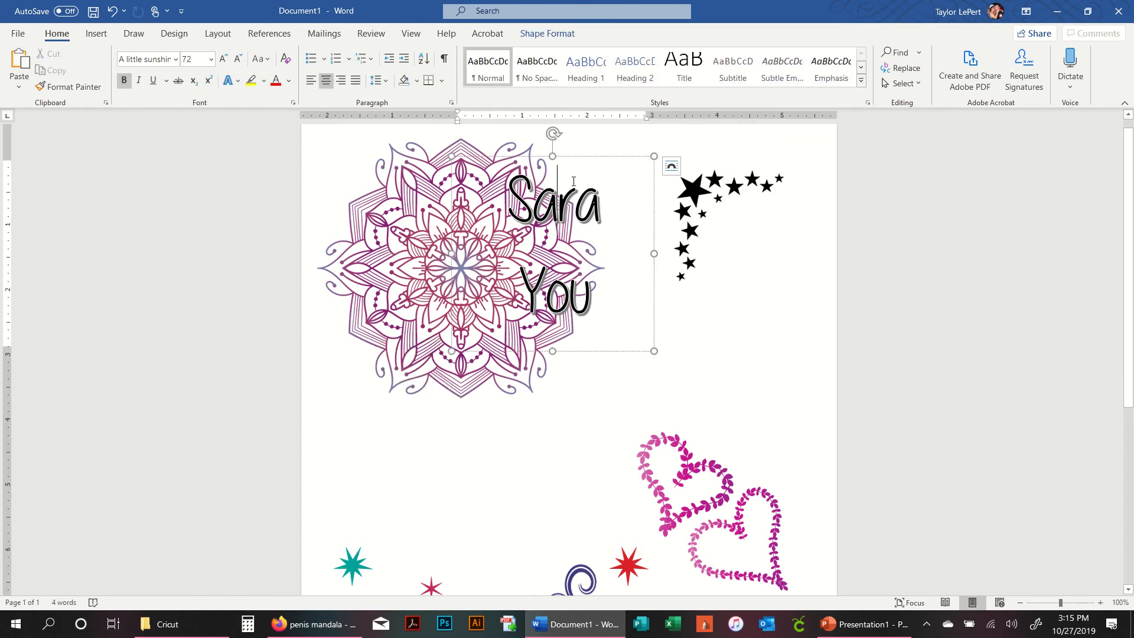
drag(575, 157, 485, 138)
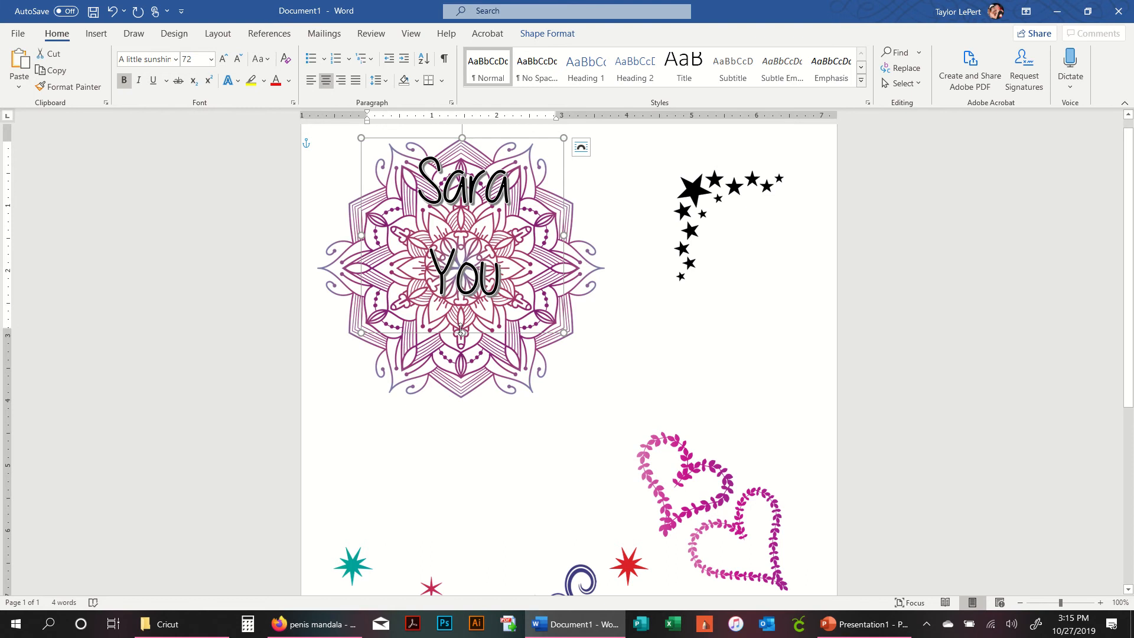
drag(460, 329, 484, 491)
drag(564, 311, 602, 315)
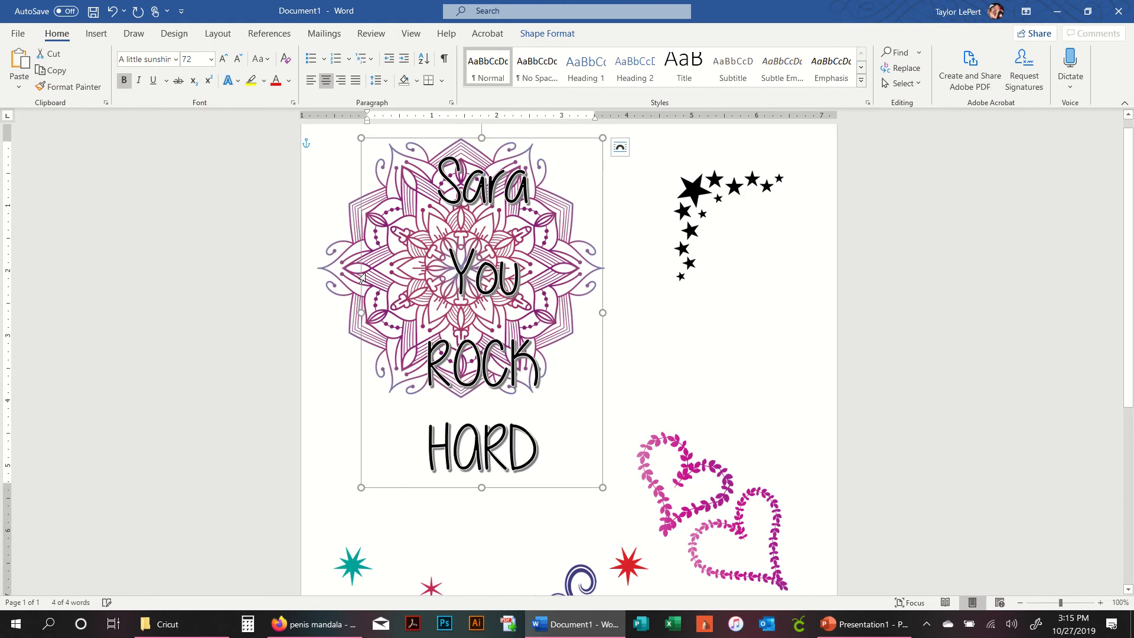
drag(361, 310, 316, 308)
- Nudge the WordArt text upward to centre it on the mandala
click(679, 384)
click(499, 404)
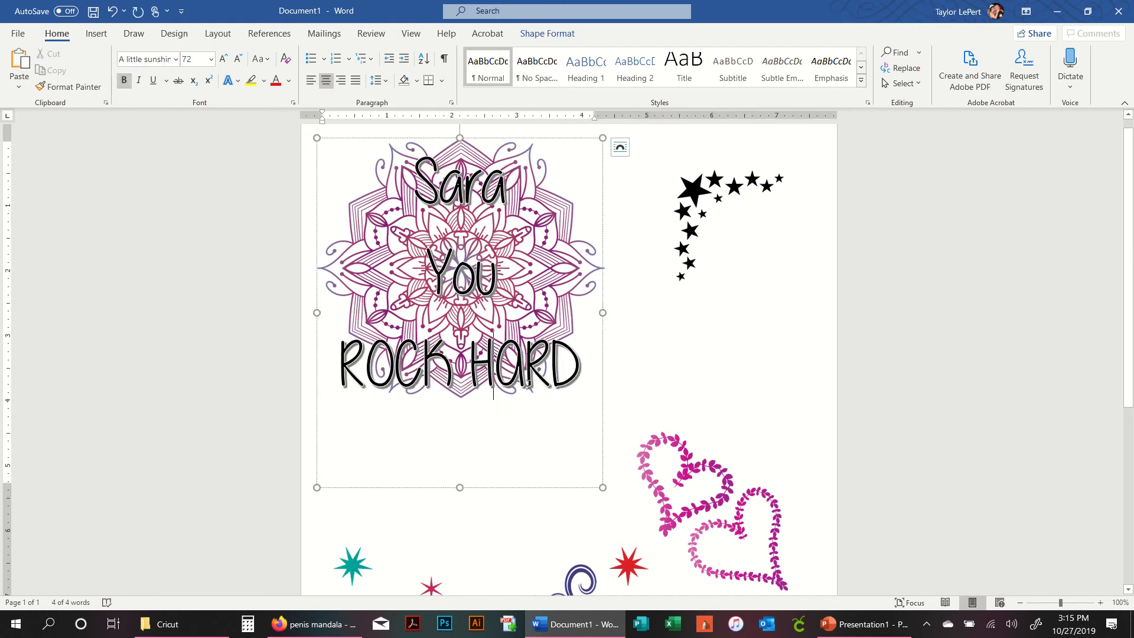
click(546, 137)
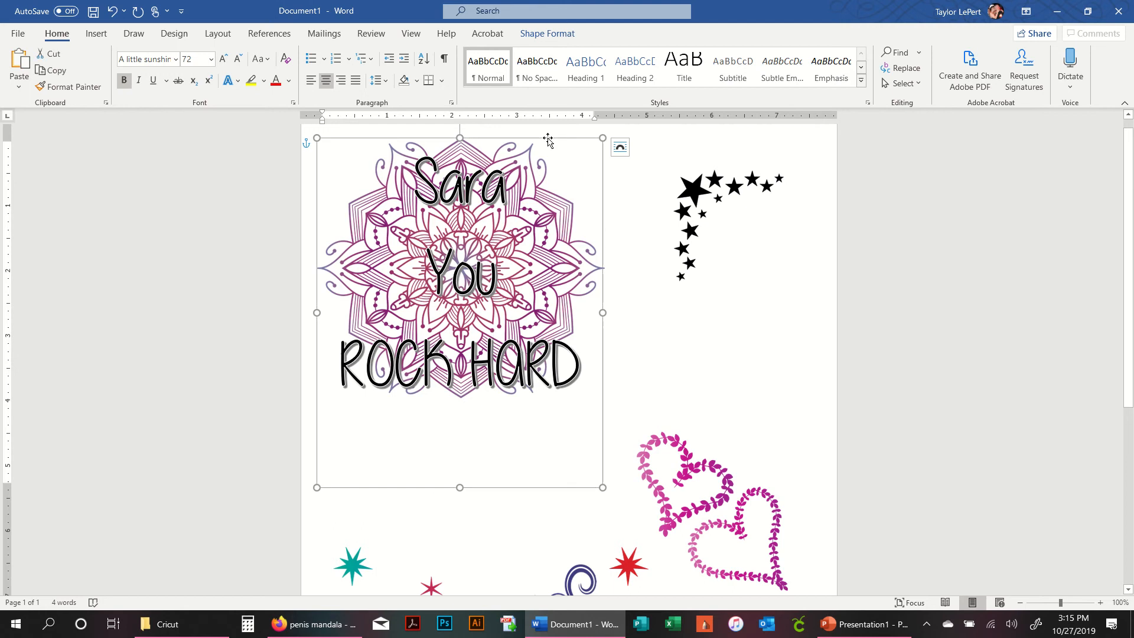
key(Up)
key(Up)
key(Up)
key(Up)
key(Up)
key(Up)
key(Up)
key(Up)
key(Up)
key(Up)
key(Up)
key(Up)
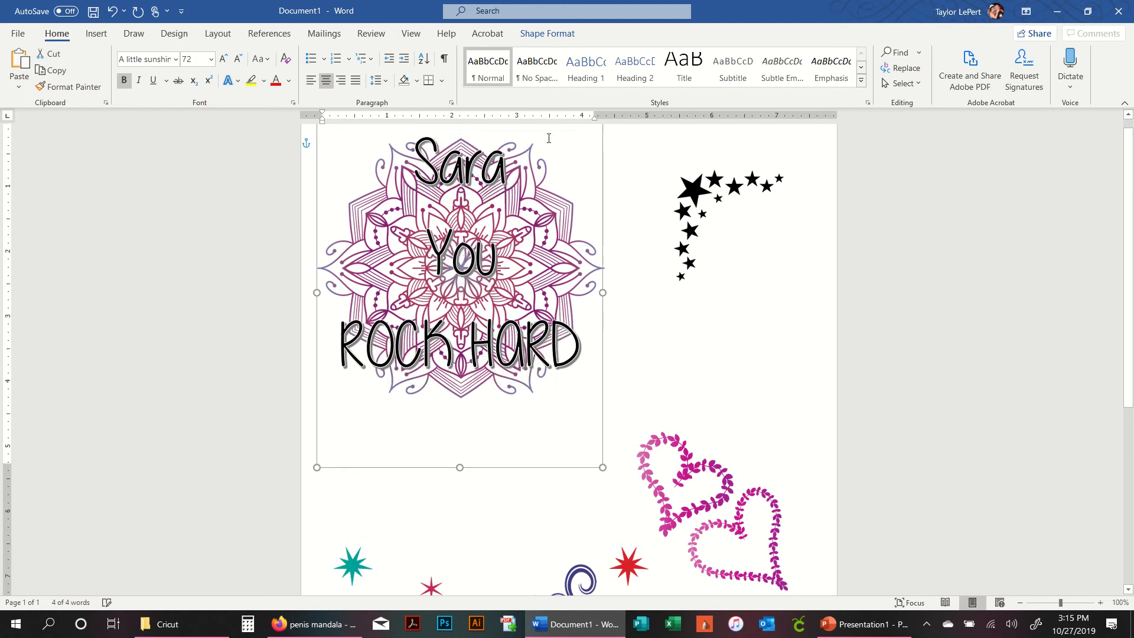
- Move the leaf hearts left so they sit below the mandala
click(694, 327)
scroll(696, 313, down, 3)
click(685, 359)
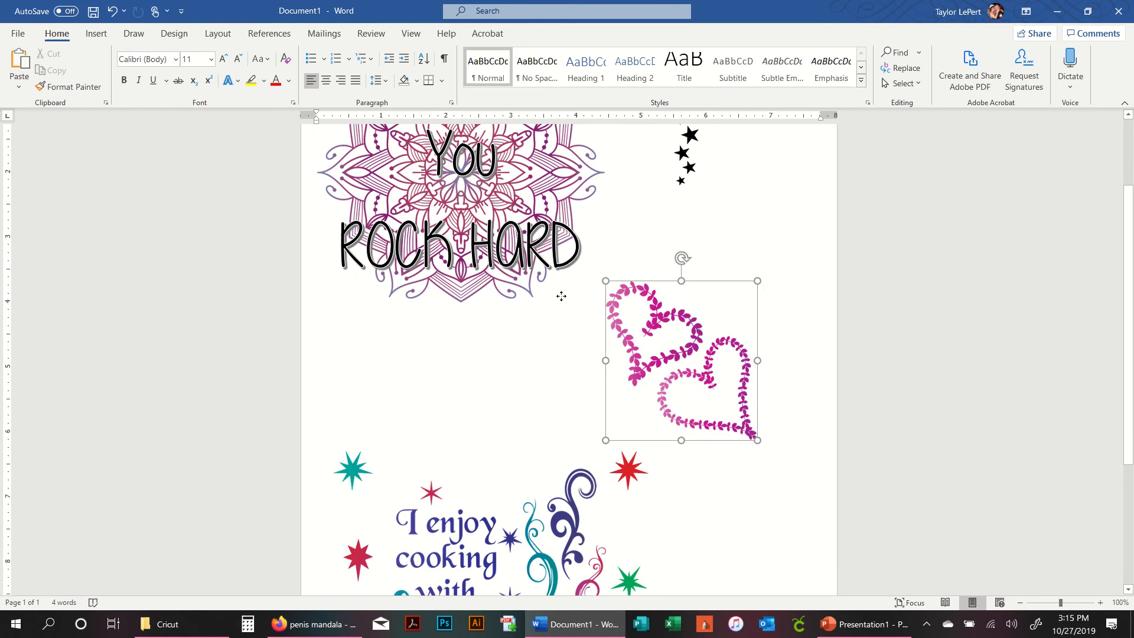
drag(685, 358, 460, 338)
click(694, 405)
scroll(694, 405, down, 4)
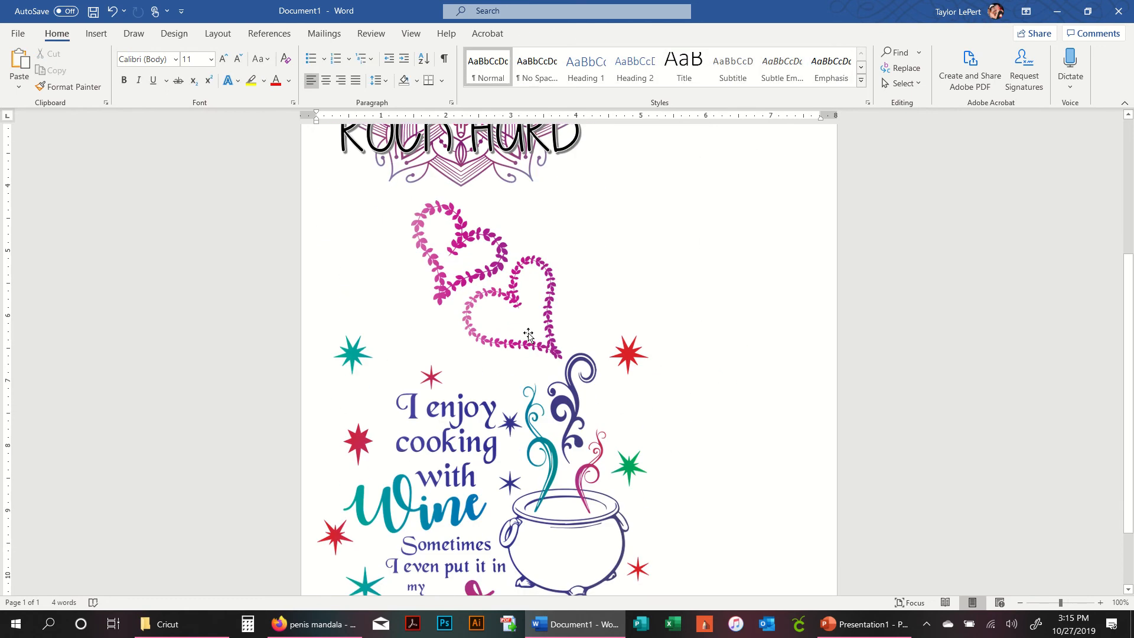
drag(547, 330, 513, 326)
click(722, 346)
scroll(741, 374, up, 6)
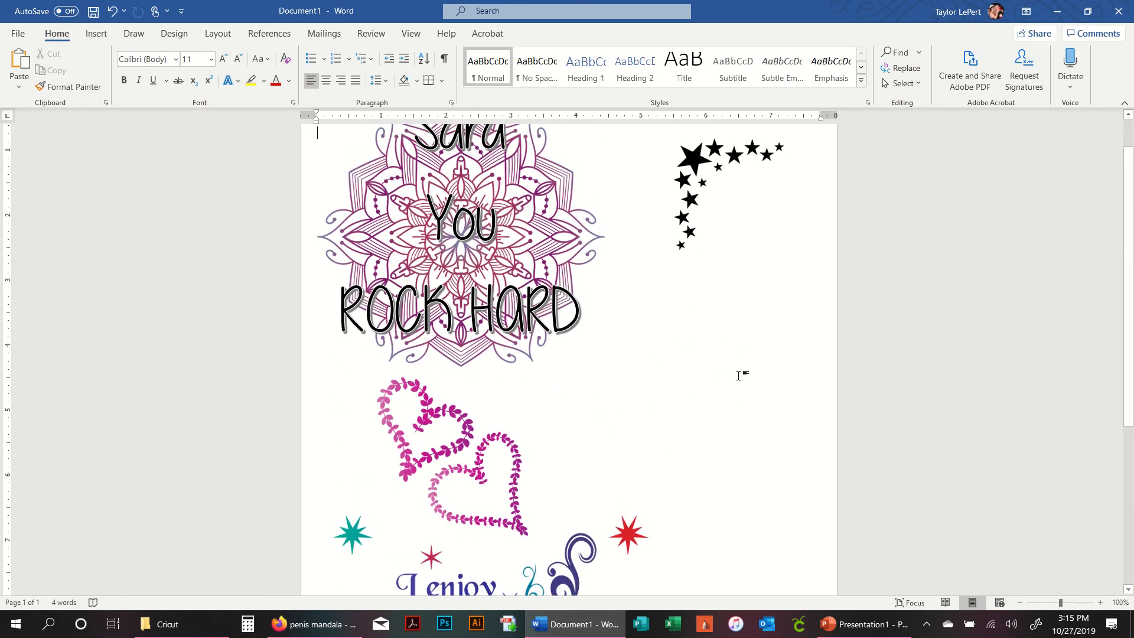
scroll(738, 375, down, 8)
scroll(739, 374, up, 9)
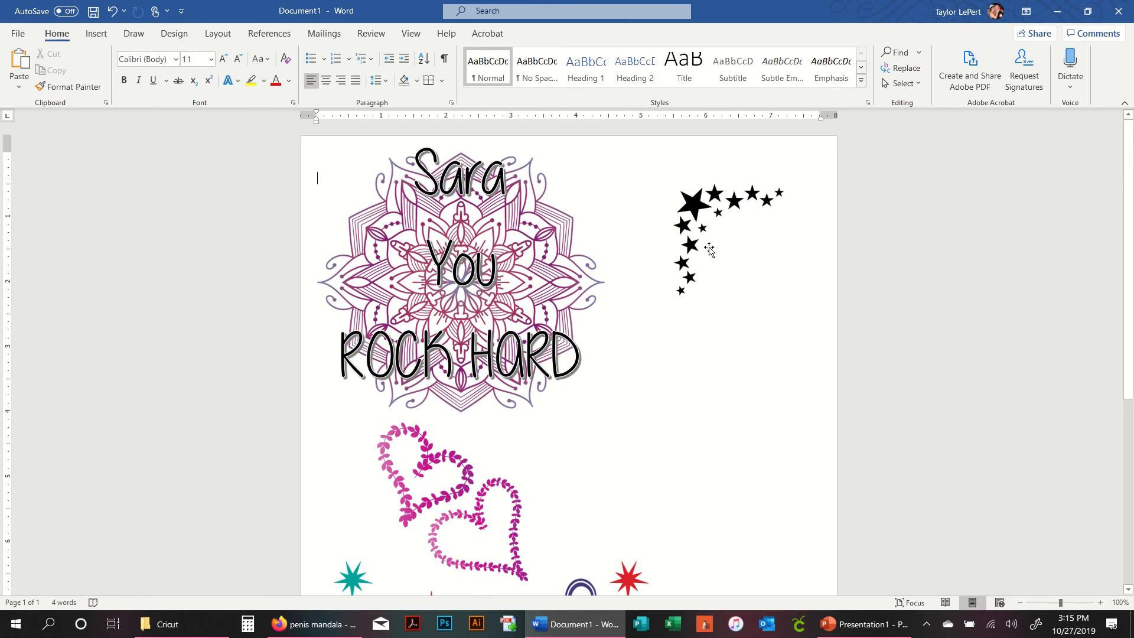
- Try rotating and cropping the stars image, then rotate it back
click(708, 239)
drag(727, 155, 794, 291)
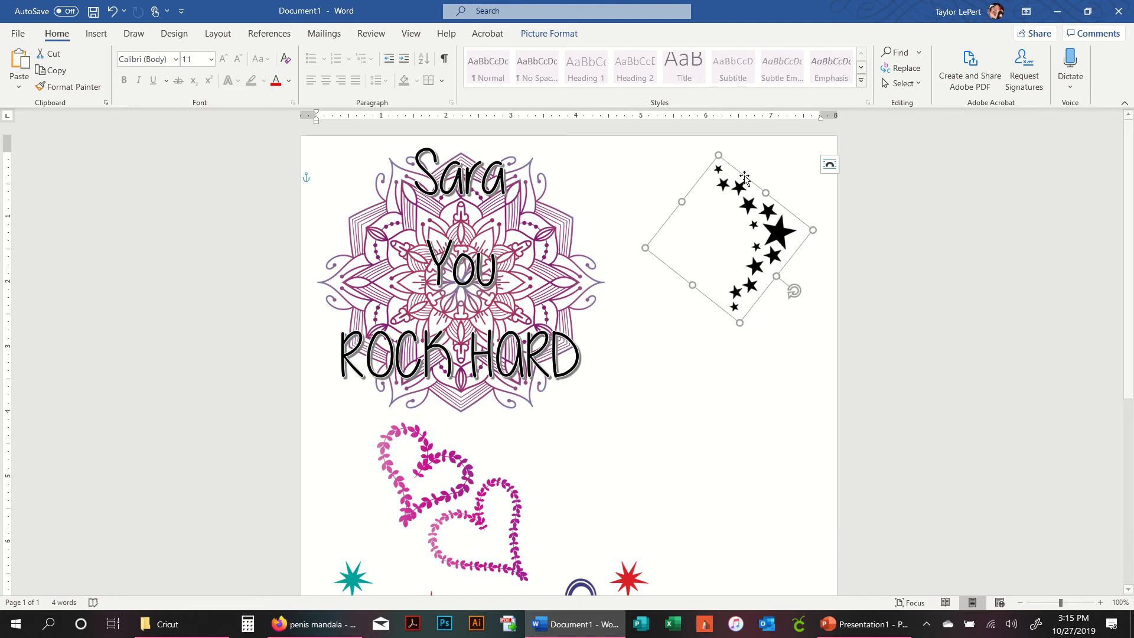
right_click(776, 259)
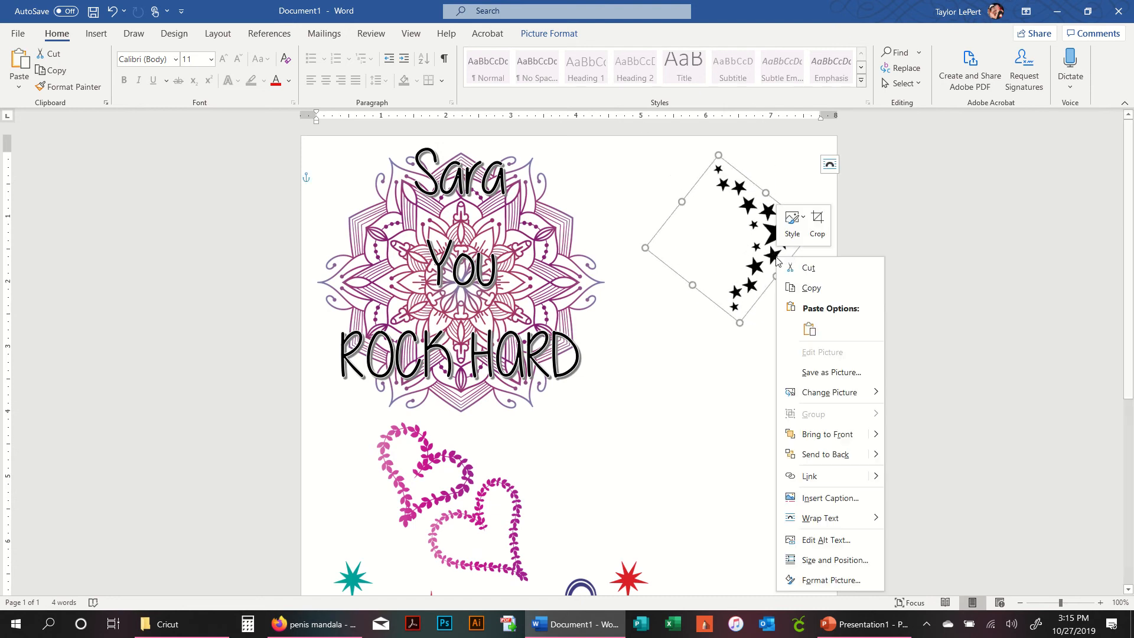
click(818, 221)
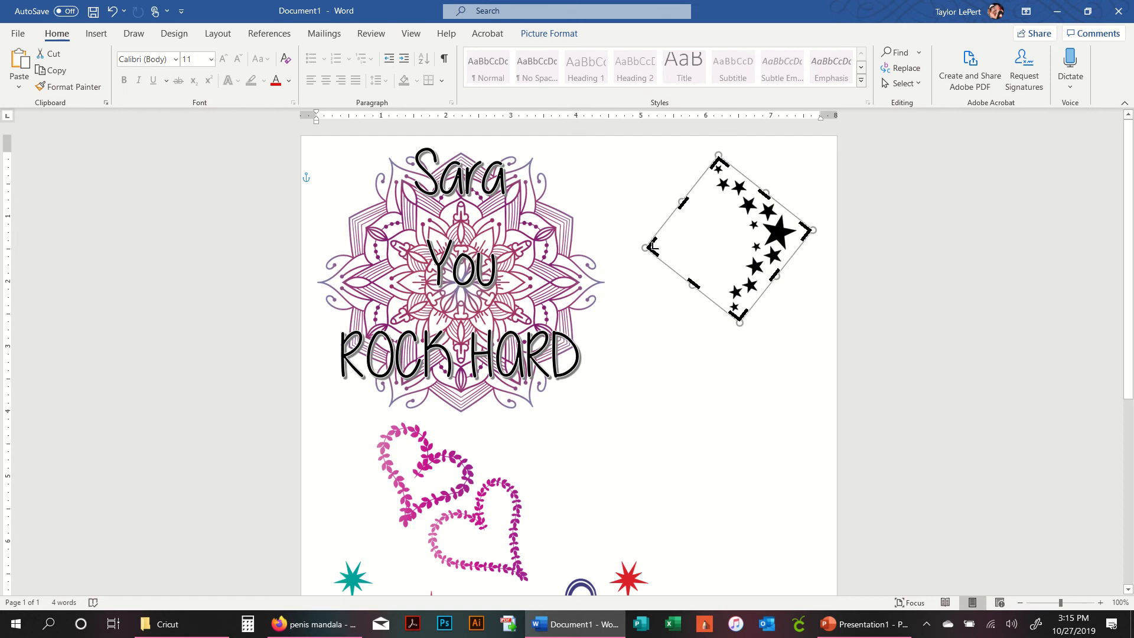
mouse_move(652, 246)
mouse_down()
mouse_move(669, 246)
mouse_move(623, 251)
mouse_move(687, 234)
mouse_move(638, 245)
mouse_up()
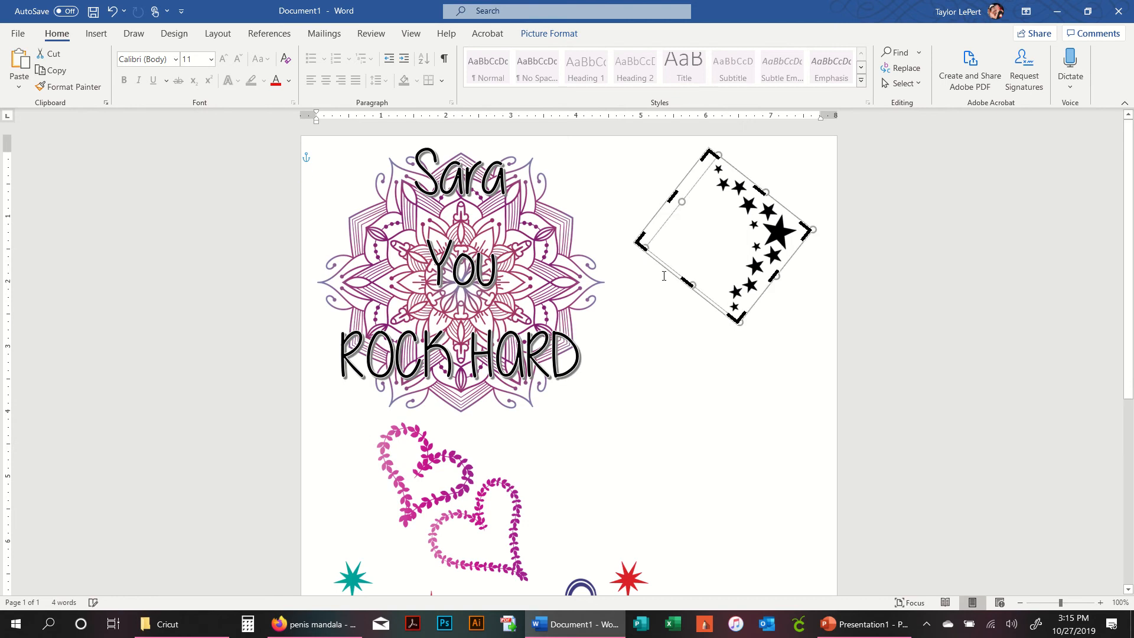
click(746, 352)
click(785, 232)
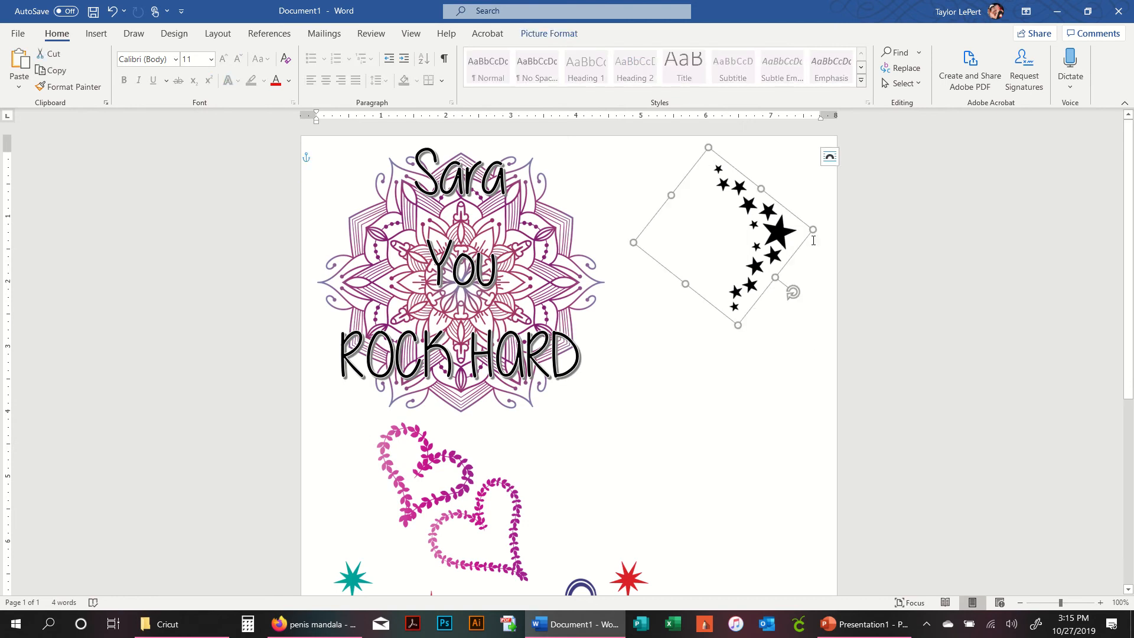
drag(793, 295, 726, 162)
click(761, 328)
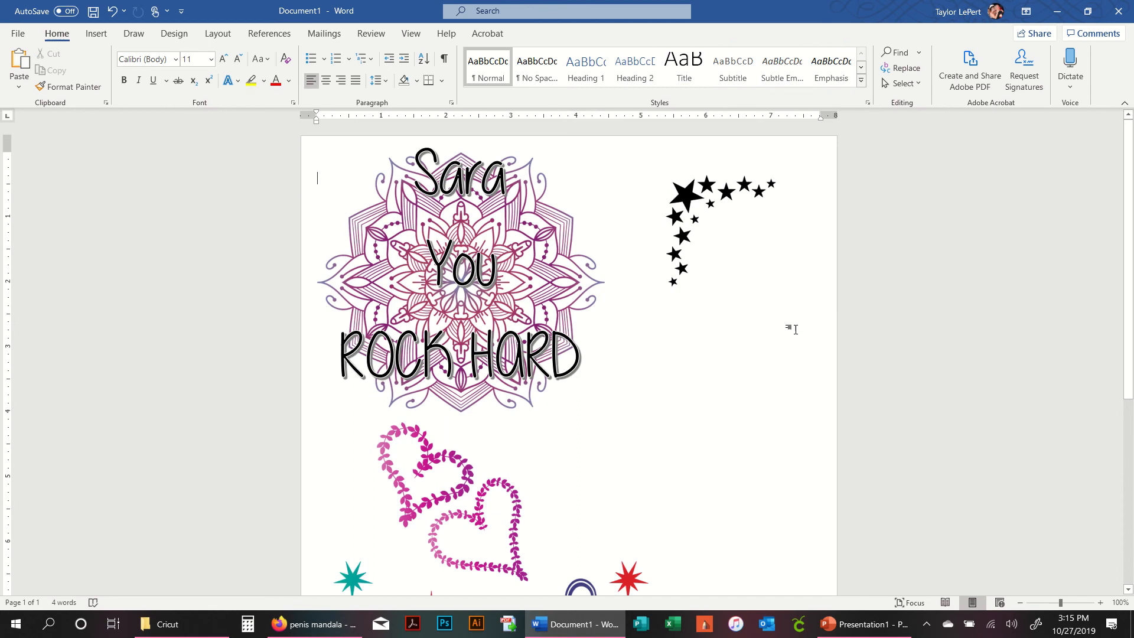
- Enlarge the stars image from its corner and reposition it beside the mandala
click(694, 210)
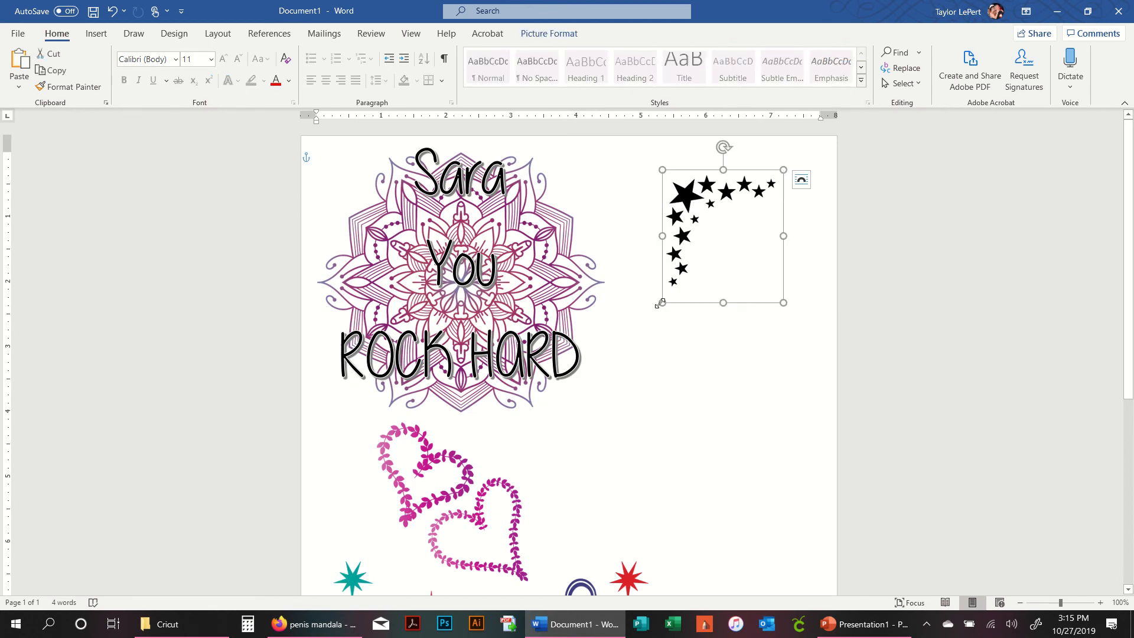
drag(660, 303, 562, 410)
drag(599, 251, 677, 213)
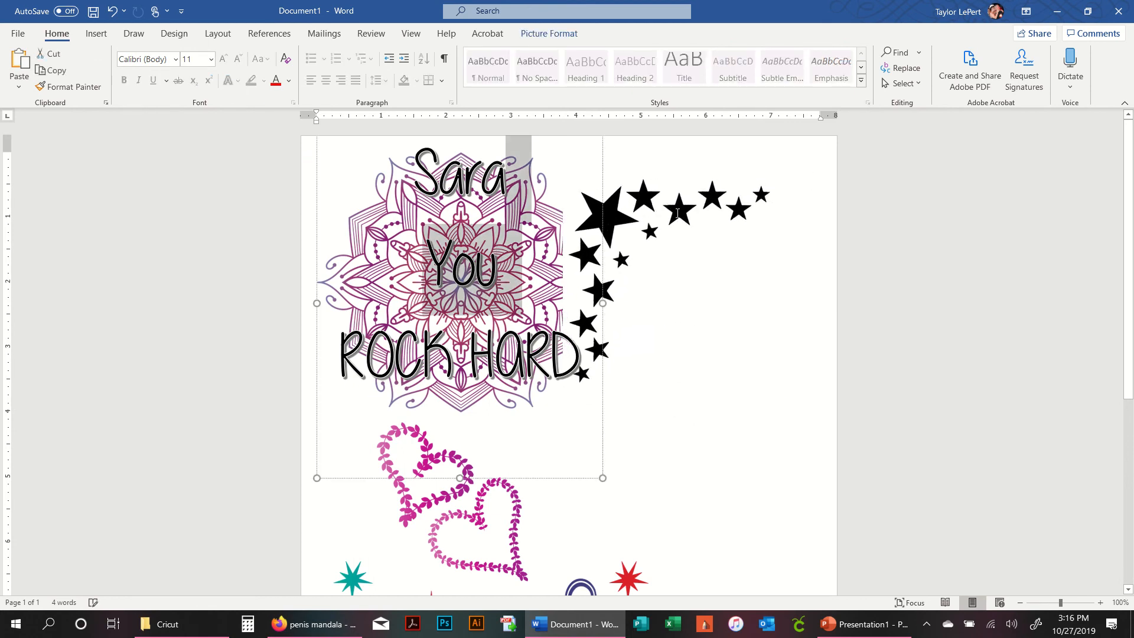
- Rotate the stars about 90 degrees so they frame the page's upper-right corner
click(677, 213)
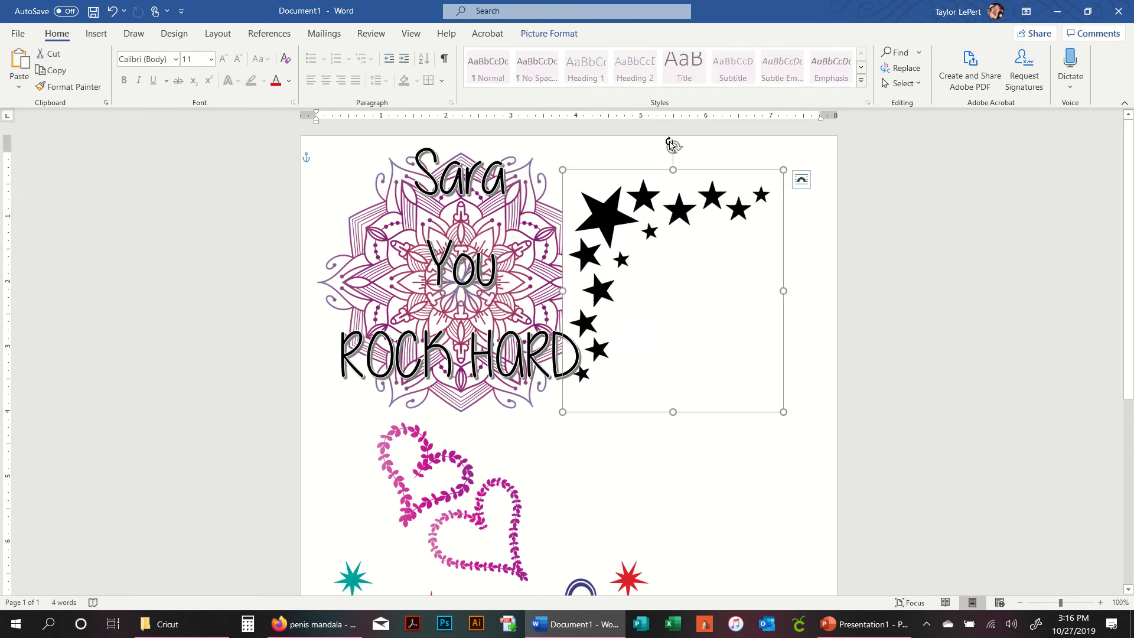
drag(671, 144, 801, 290)
drag(734, 223, 754, 195)
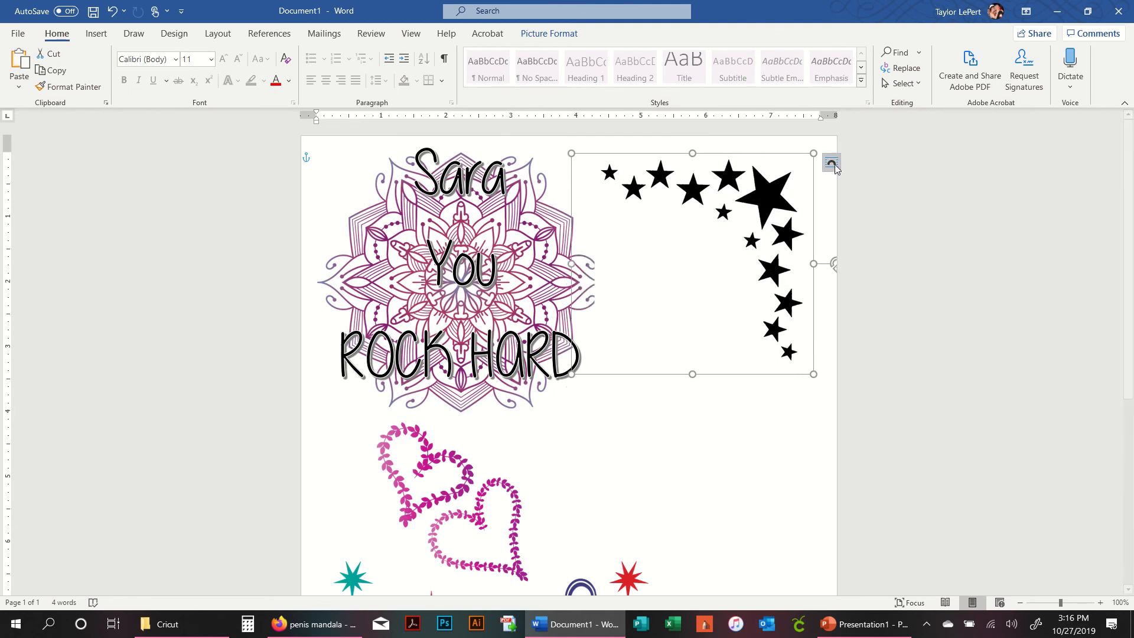
- Crop the stars image's left and bottom edges closer to the stars
right_click(781, 242)
click(821, 214)
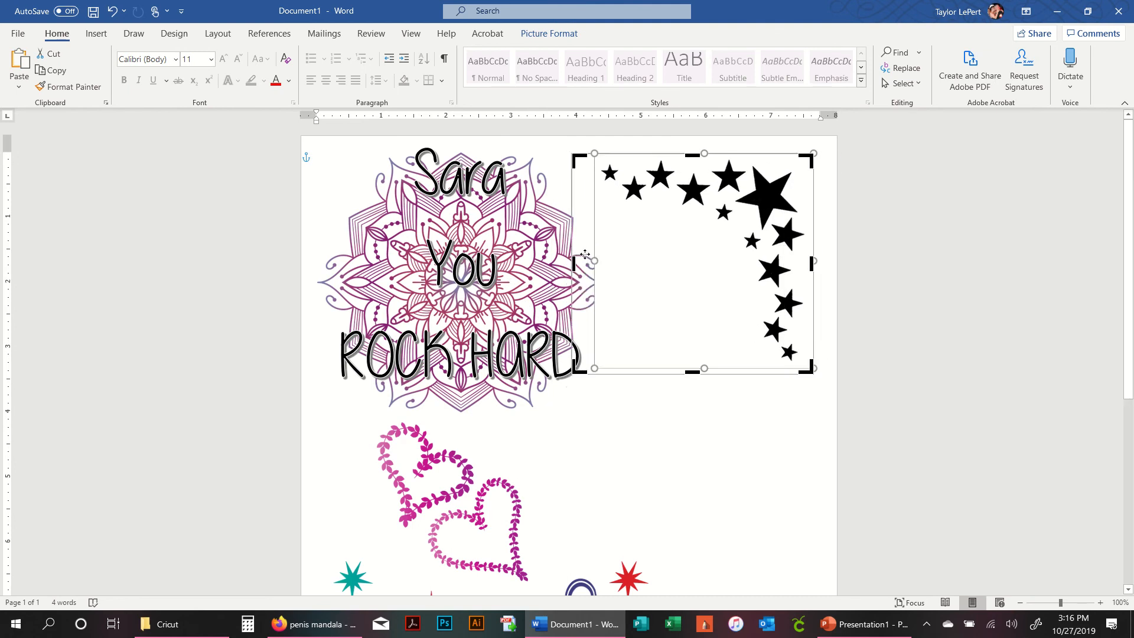
drag(572, 260, 600, 262)
drag(708, 373, 720, 361)
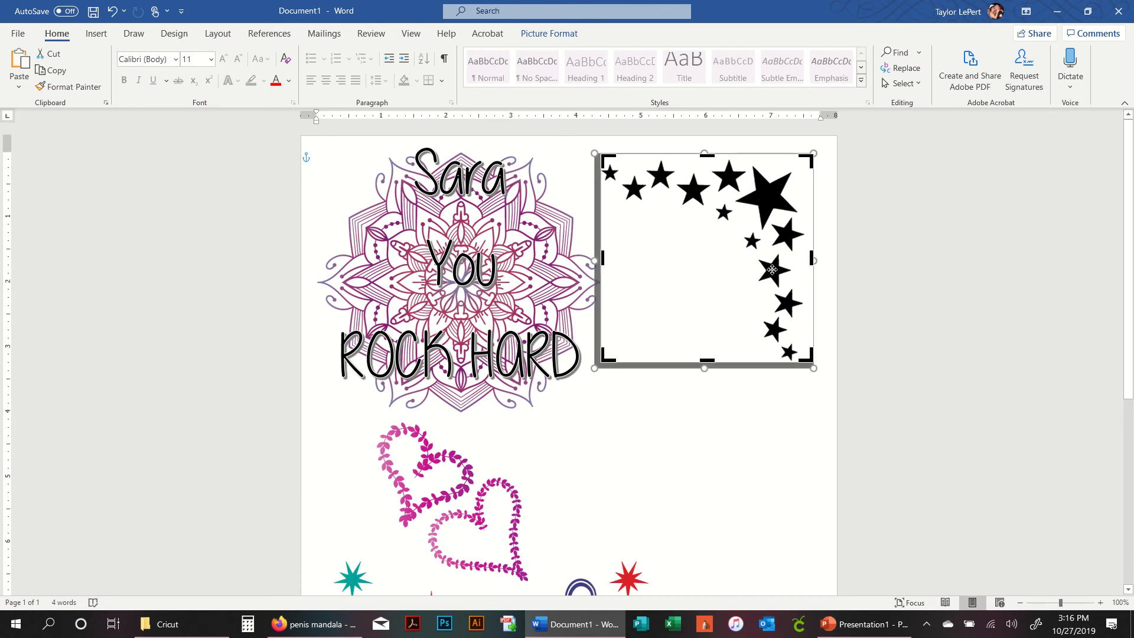
key(Return)
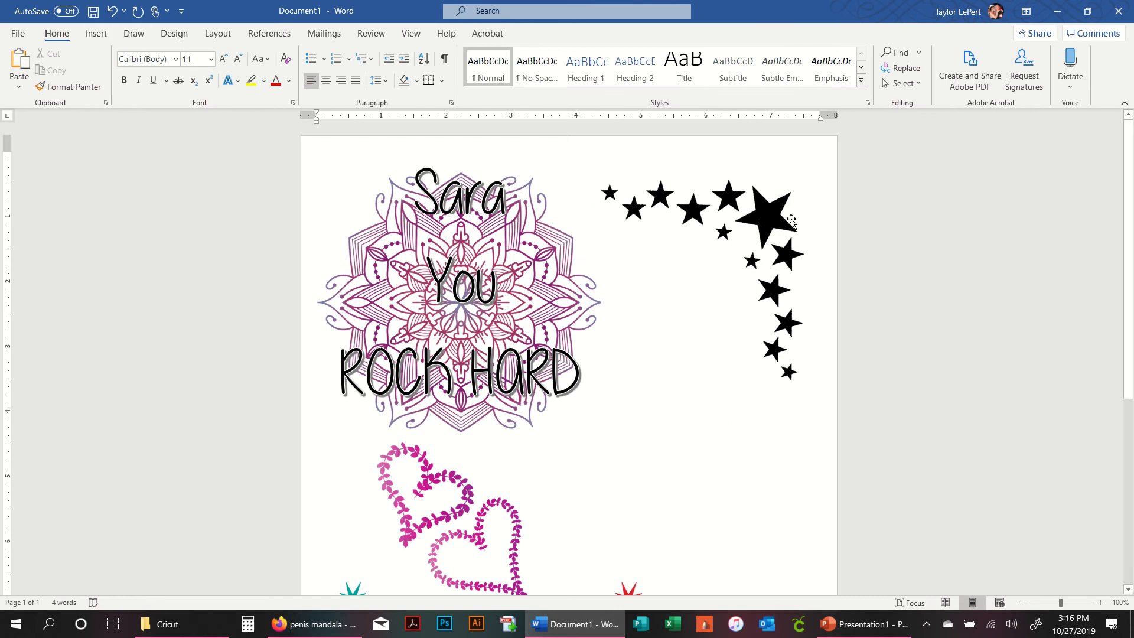
- Open the recolor options for the stars image
click(774, 210)
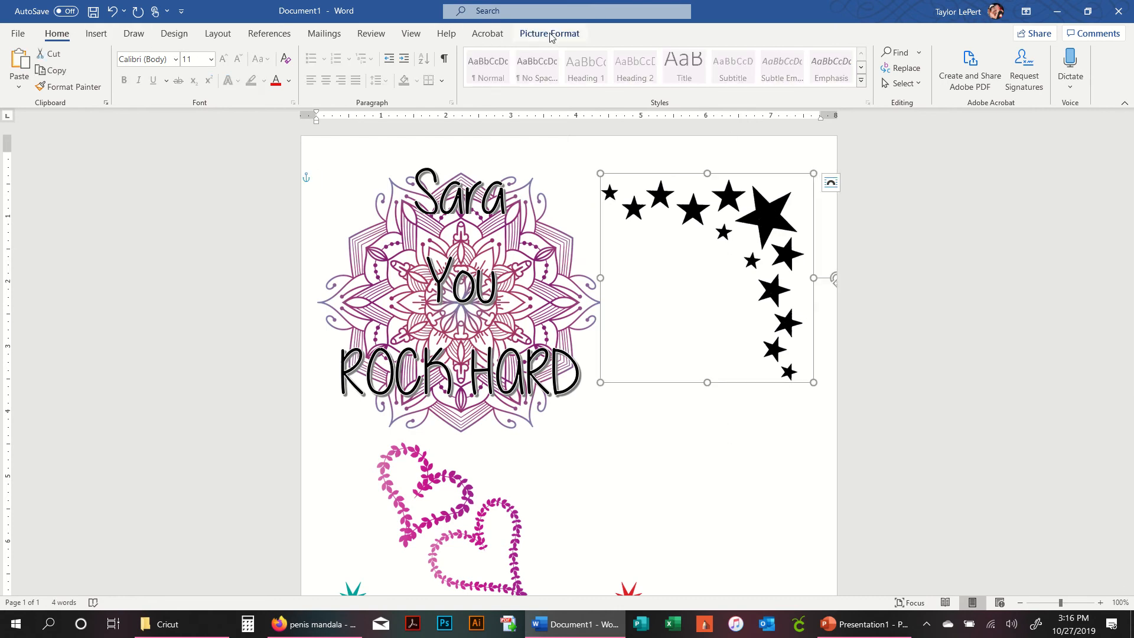
click(551, 37)
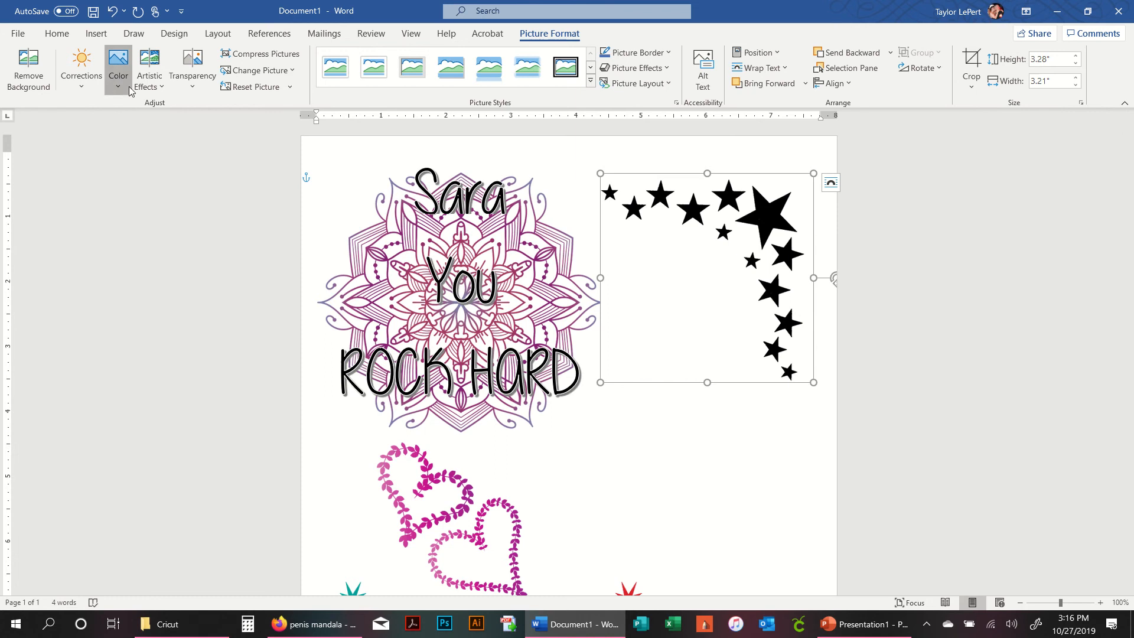
click(118, 66)
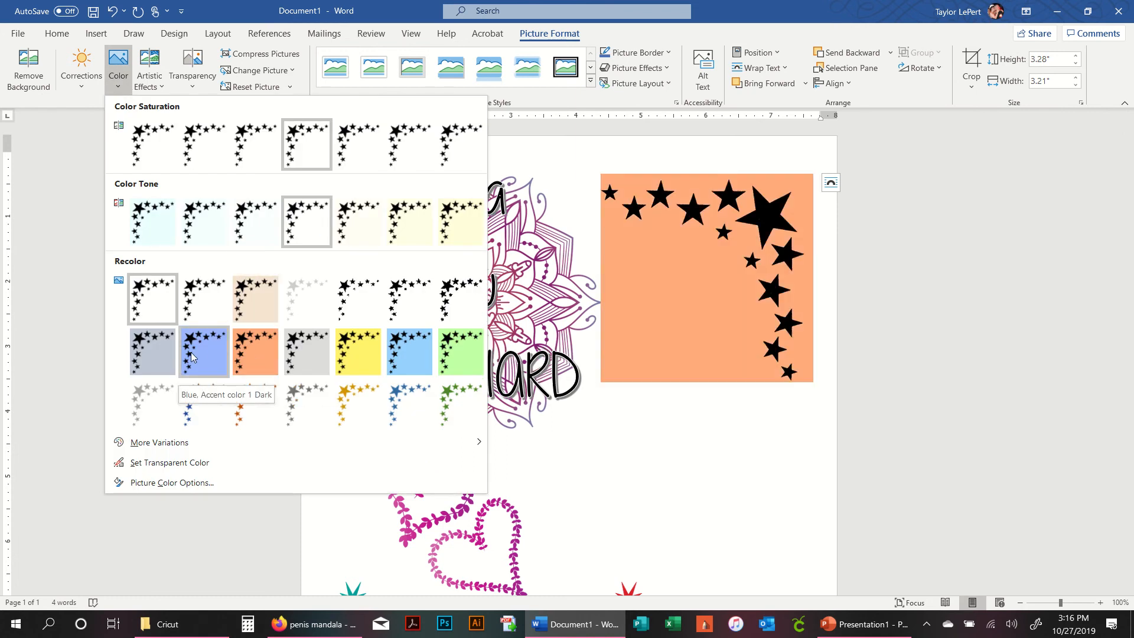
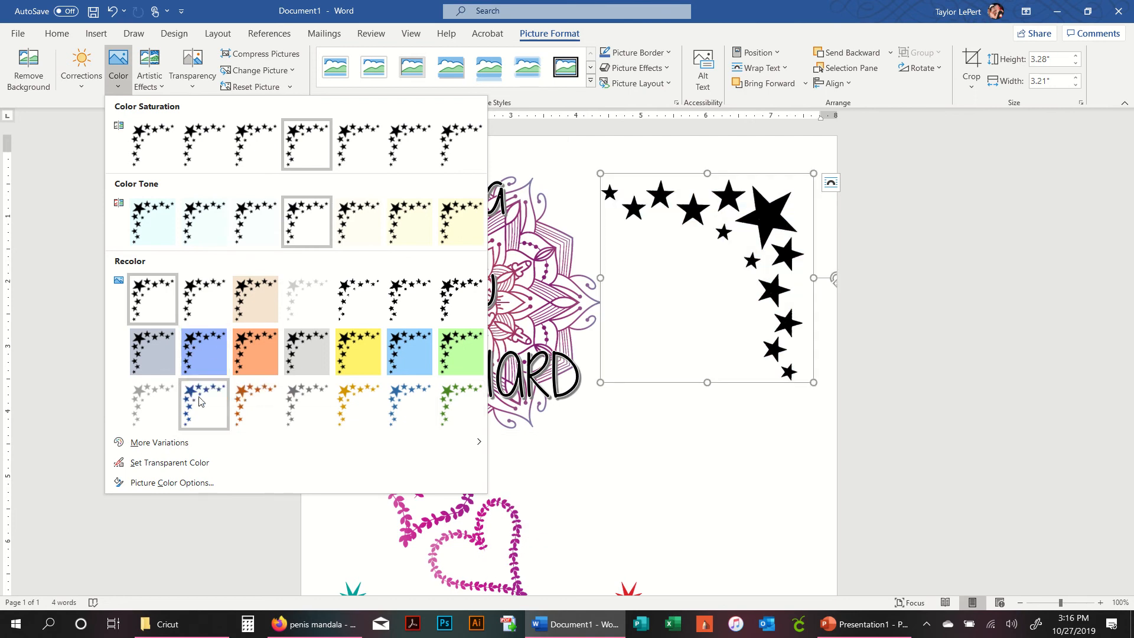
- Recolor the leaf hearts image with the blue accent recolor option
click(655, 519)
click(497, 509)
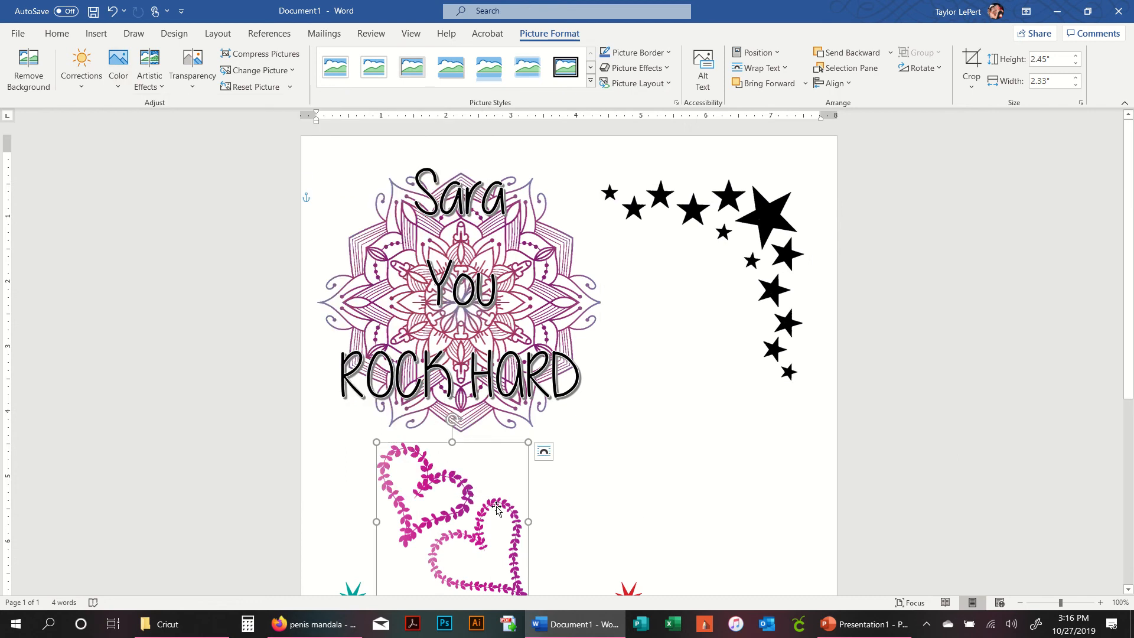
click(117, 68)
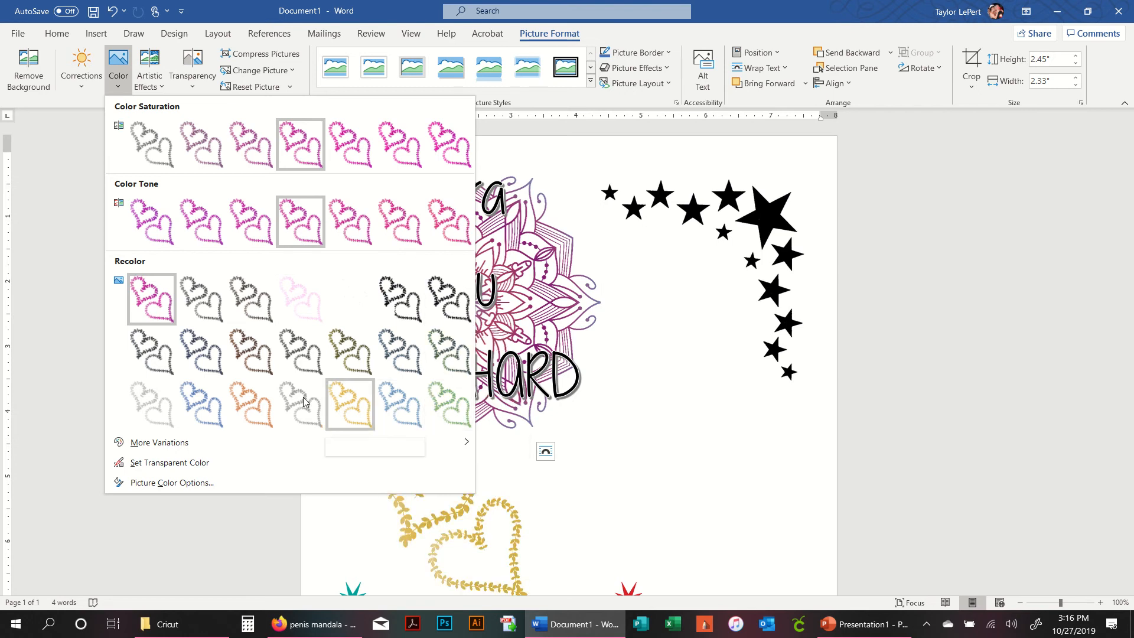
click(197, 406)
click(593, 487)
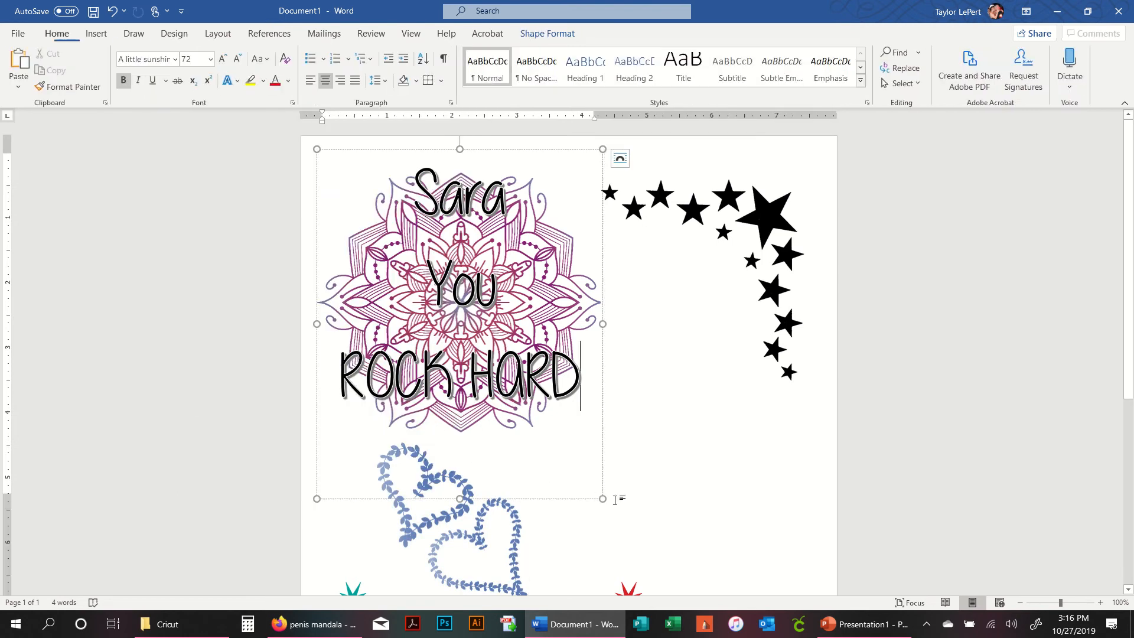
- Move the cooking with wine image up slightly, closer to the leaf hearts
scroll(633, 458, down, 5)
scroll(564, 393, up, 3)
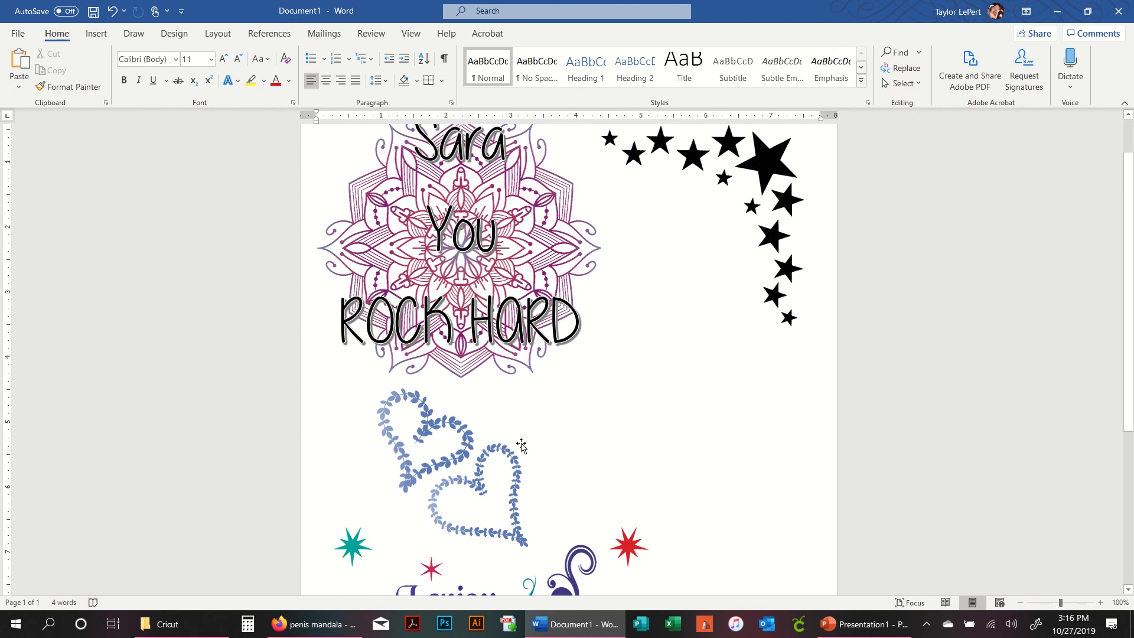
click(448, 449)
scroll(658, 469, down, 5)
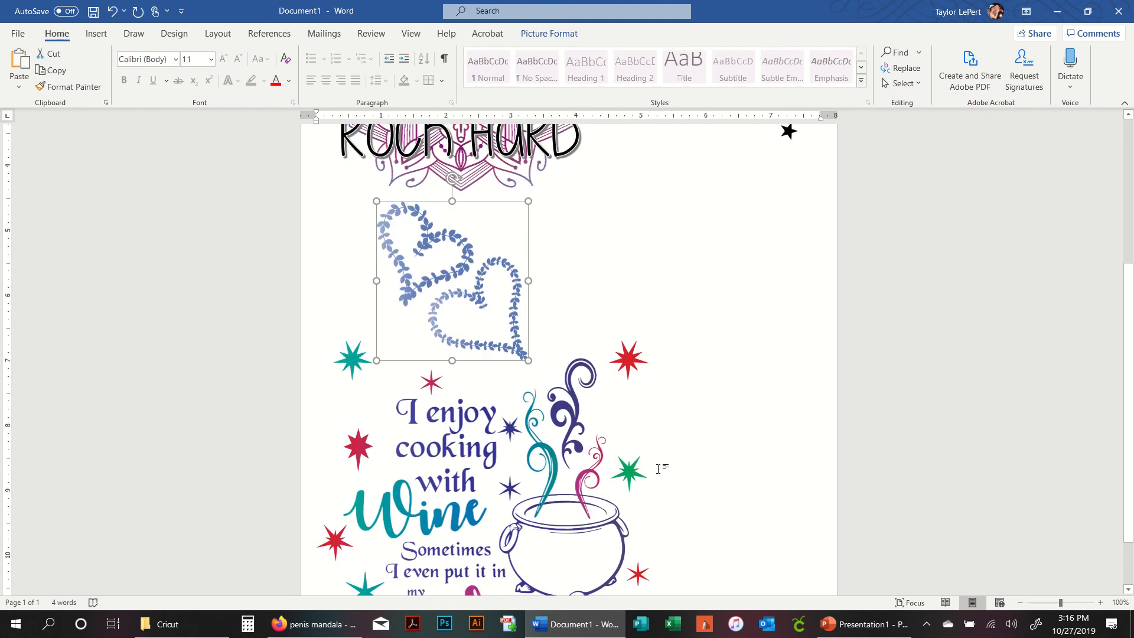
click(658, 469)
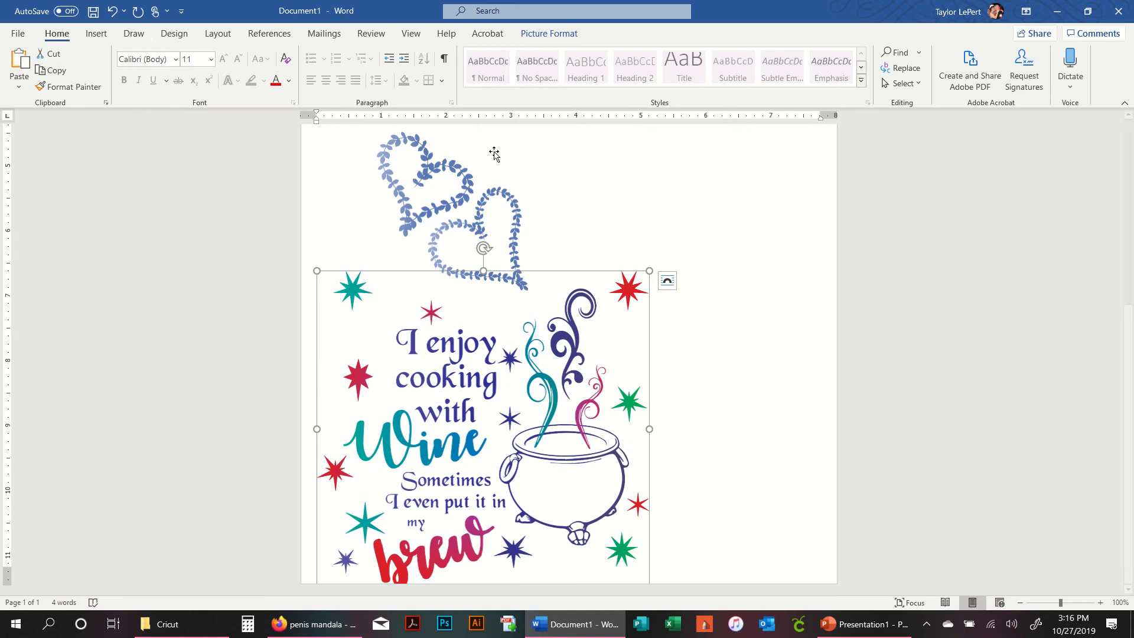
click(538, 31)
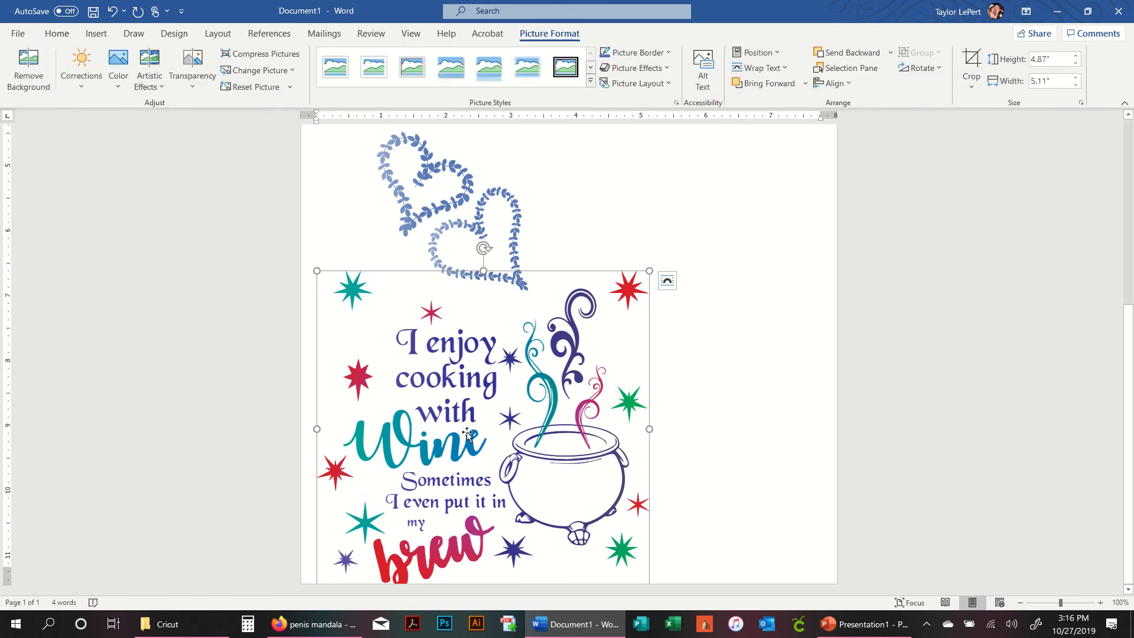
drag(509, 472, 509, 450)
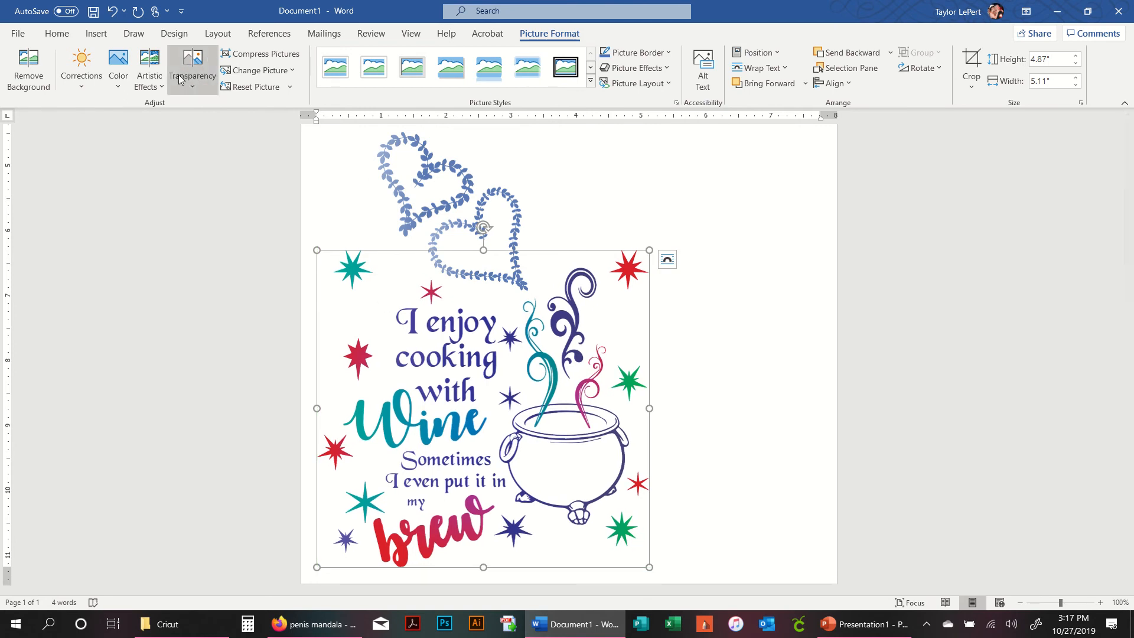
- Try the Crisscross Etching artistic effect on the cooking with wine image
click(149, 71)
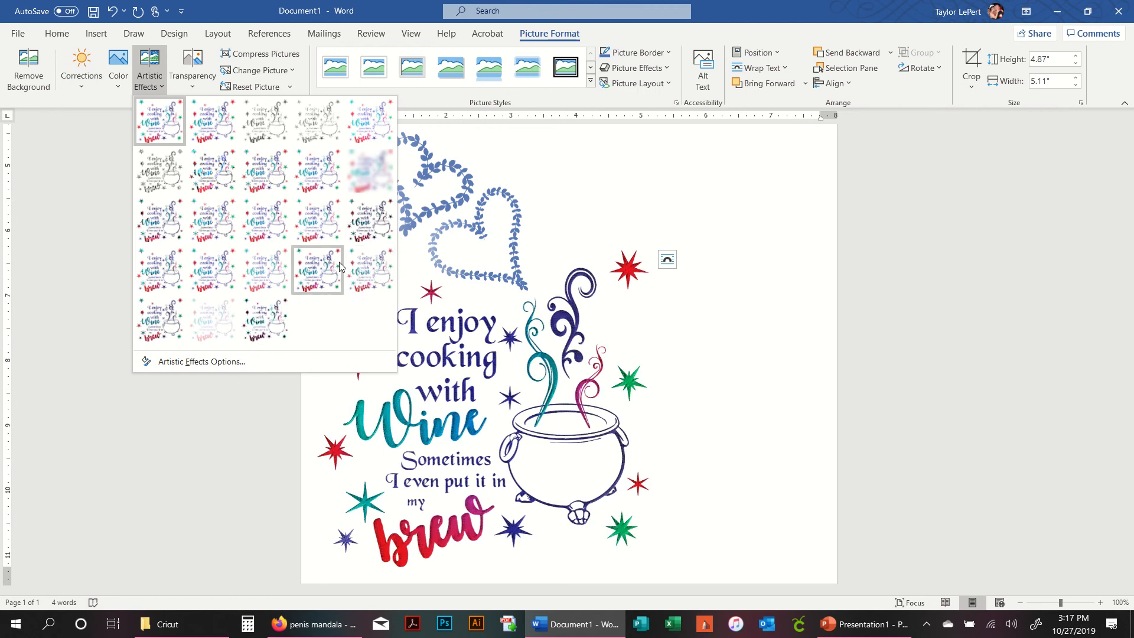
click(274, 271)
click(186, 297)
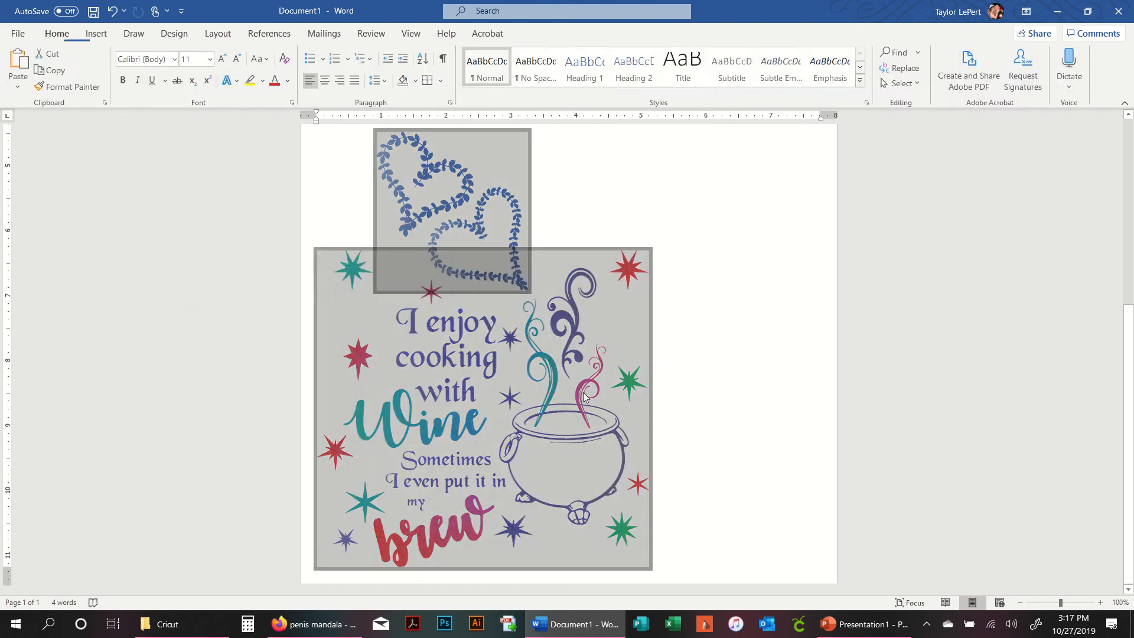
scroll(708, 367, up, 6)
scroll(612, 384, down, 2)
scroll(612, 416, down, 3)
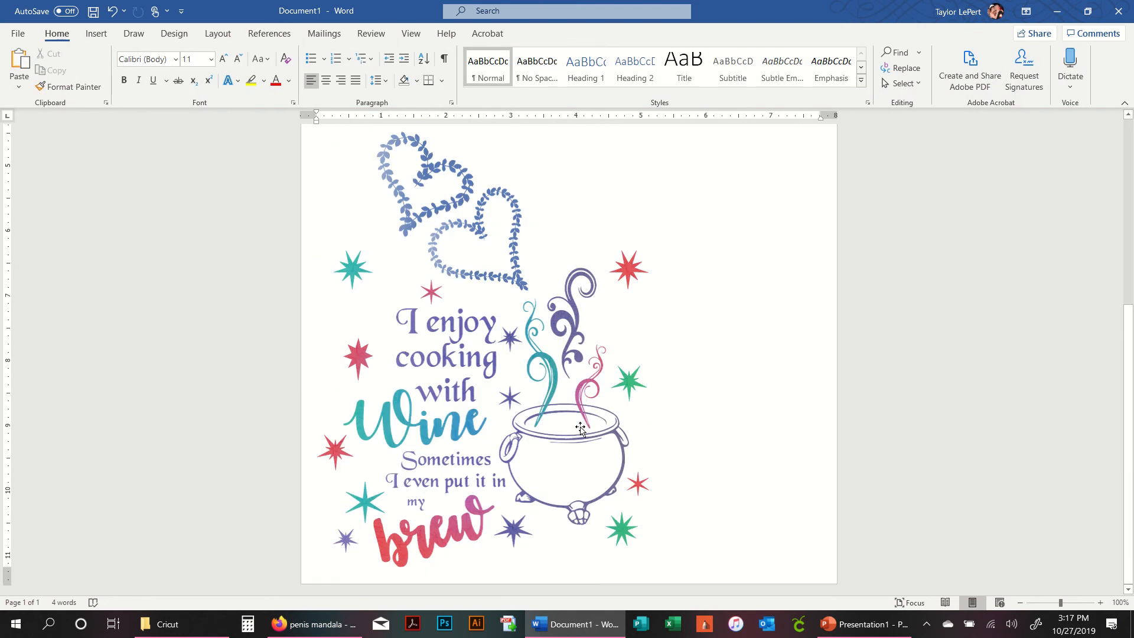
click(445, 421)
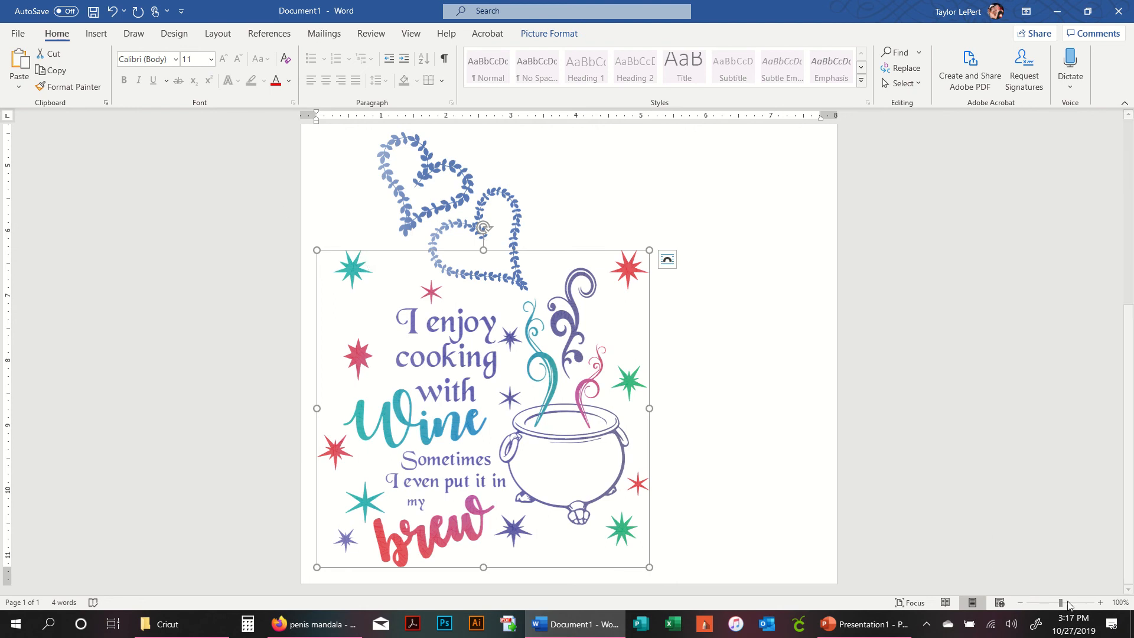
- Zoom in and apply the Cement artistic effect to the cooking with wine image
click(1100, 603)
click(1100, 602)
click(1100, 603)
click(1101, 602)
click(1100, 603)
click(1100, 603)
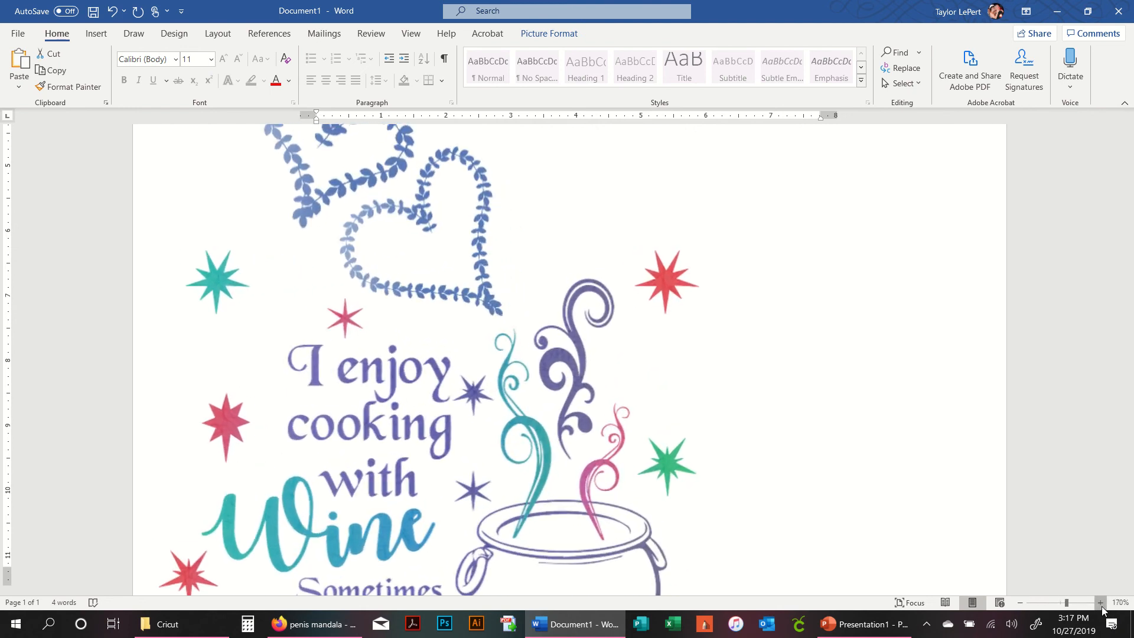
click(1100, 603)
click(1100, 602)
click(1101, 602)
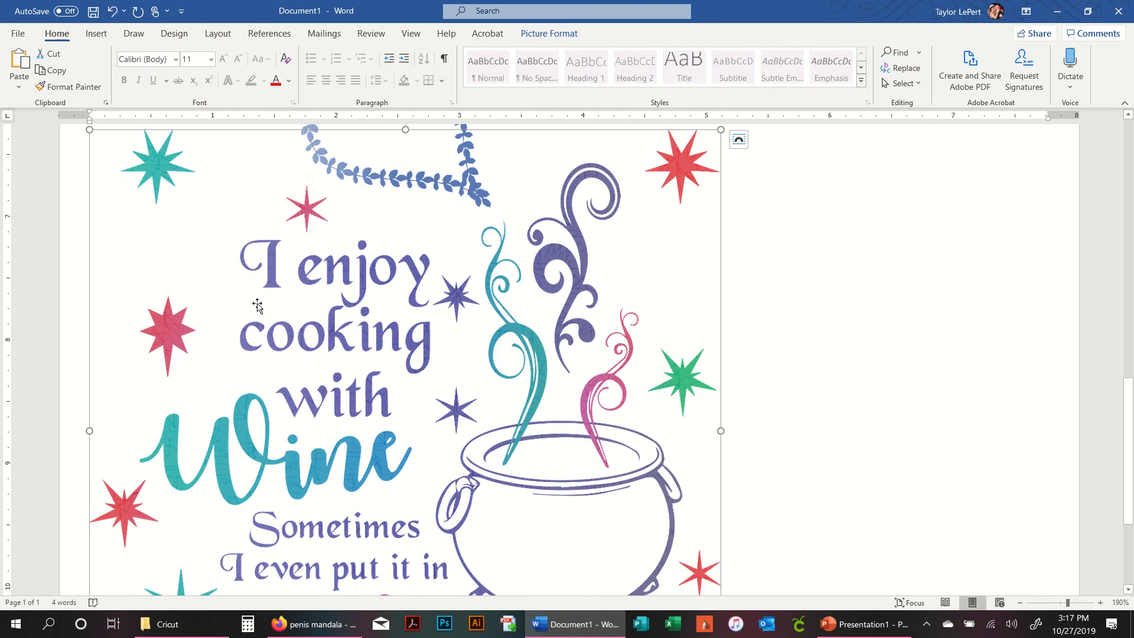
click(549, 36)
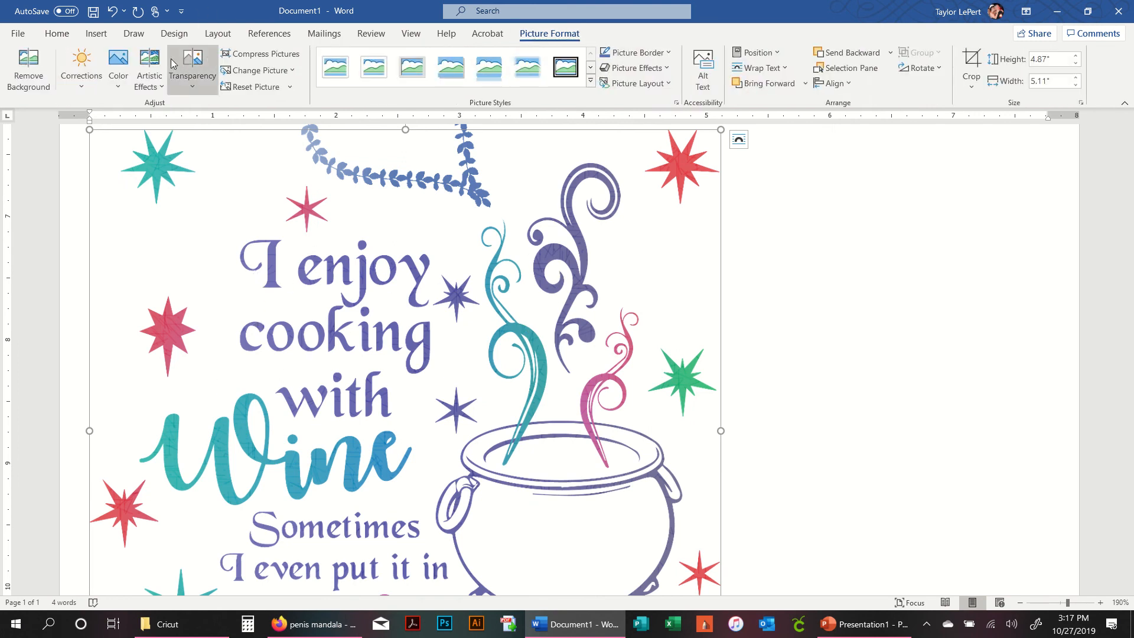
click(142, 81)
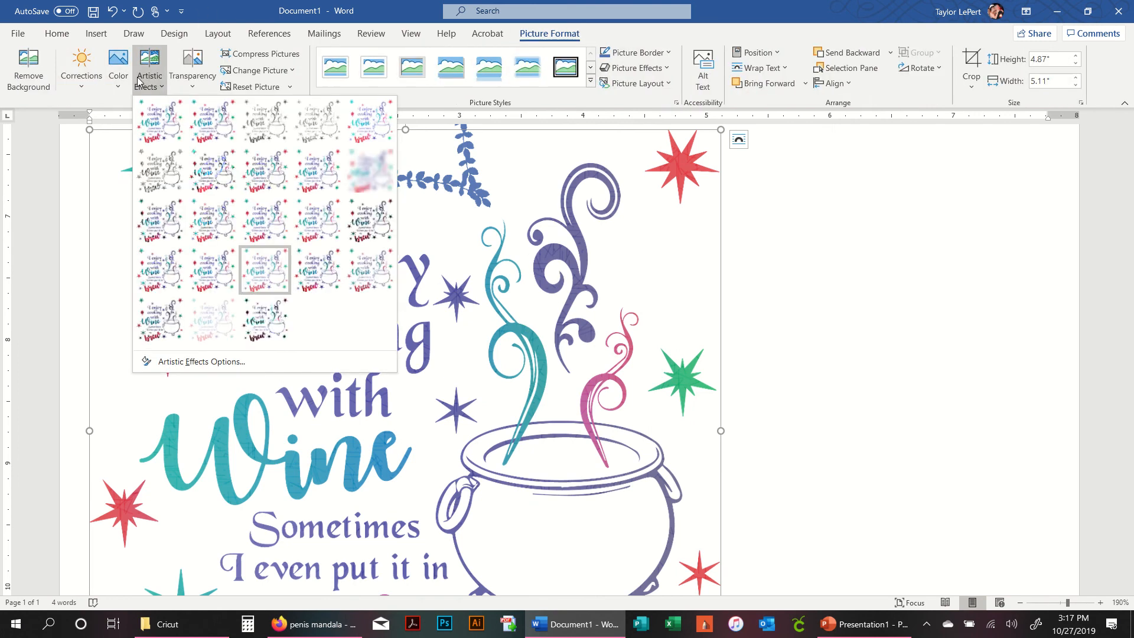
click(275, 318)
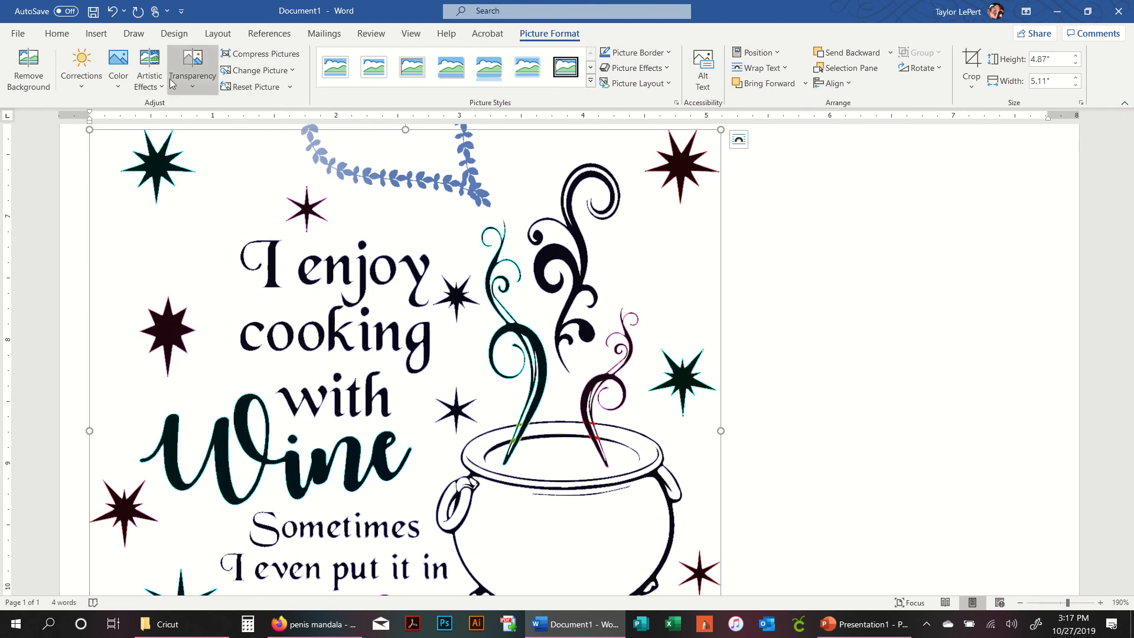
click(149, 74)
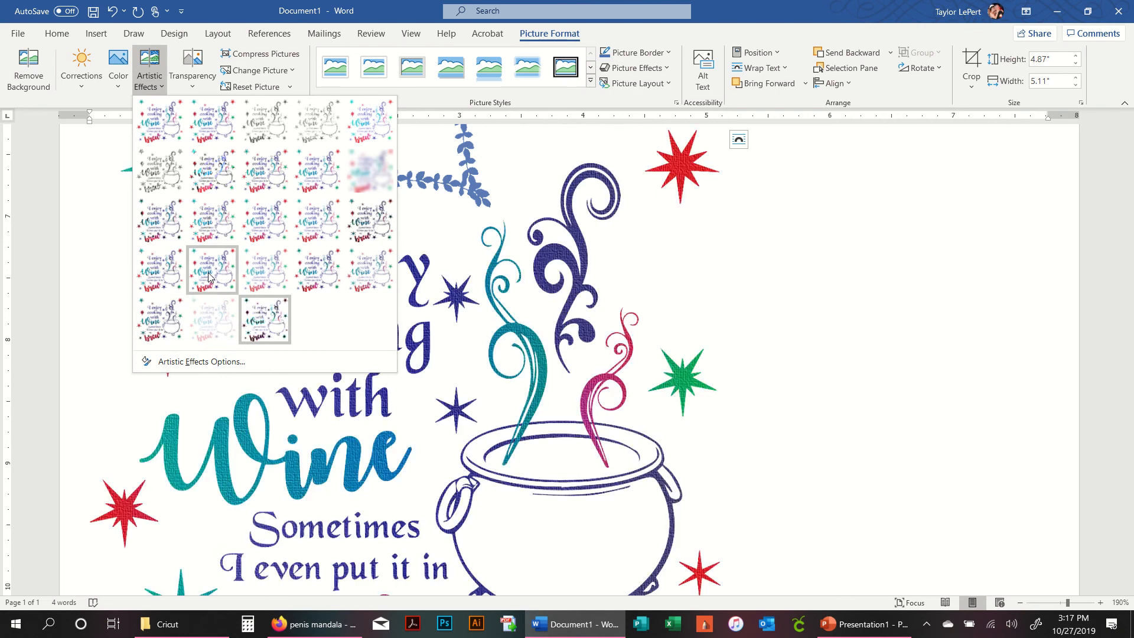
click(167, 270)
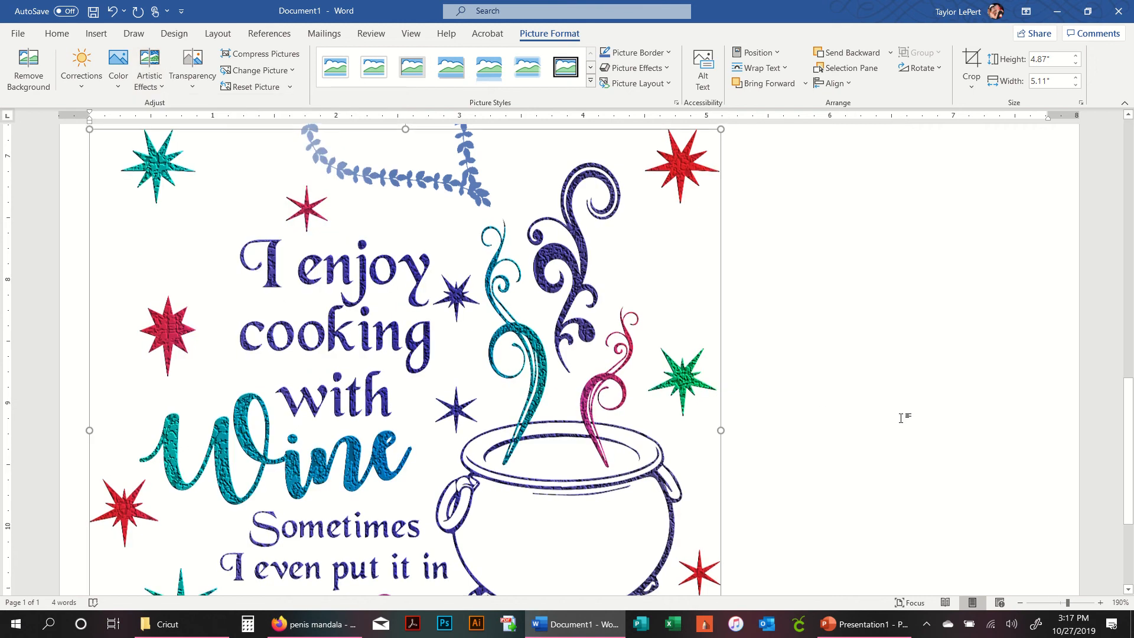
- Select the stars image and recolor it blue
scroll(901, 419, down, 3)
scroll(901, 418, up, 3)
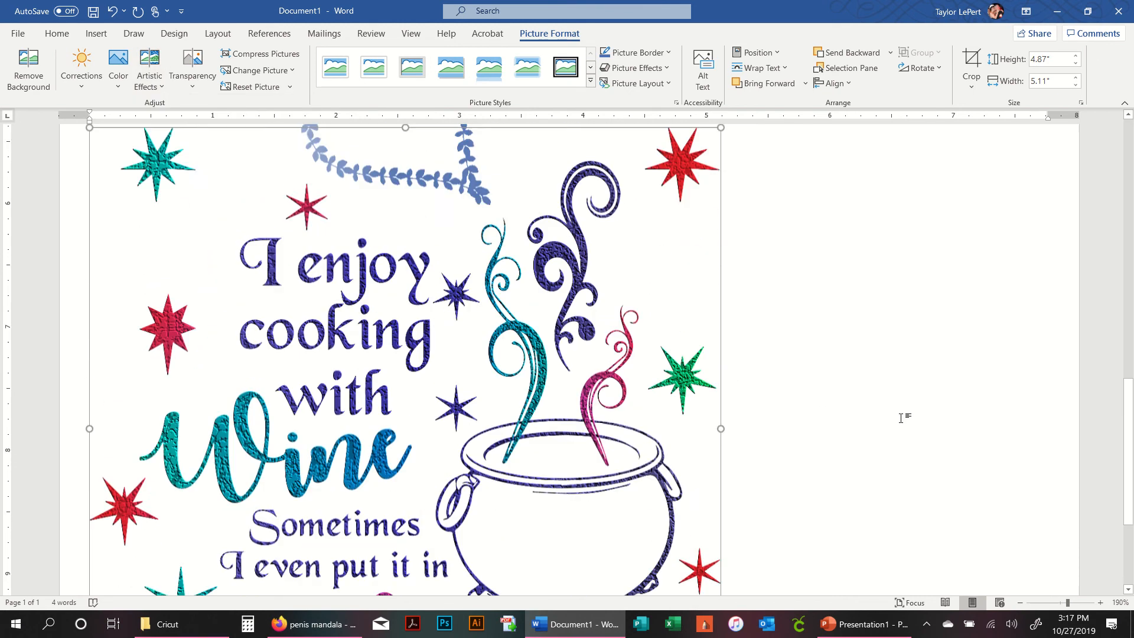
scroll(900, 418, up, 3)
key(Delete)
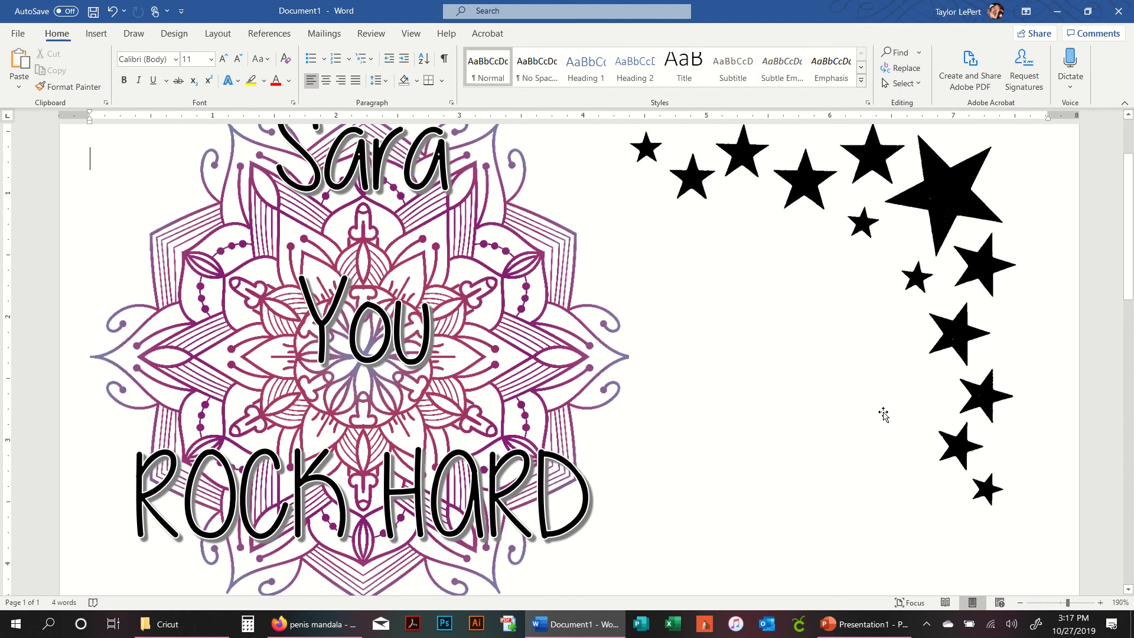
click(939, 228)
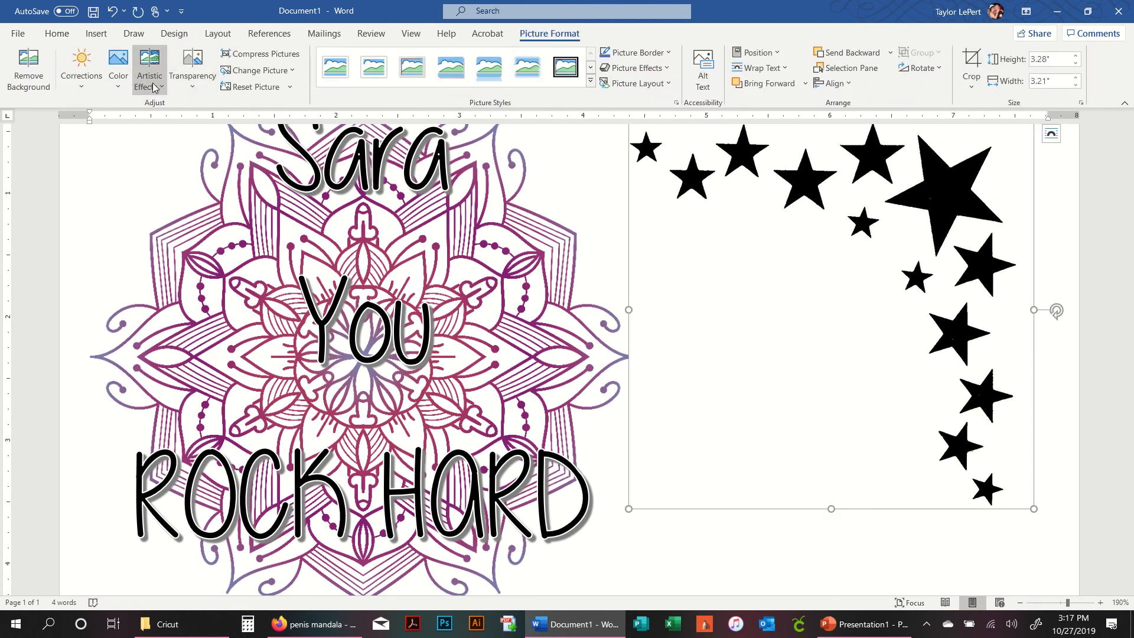
click(125, 85)
click(177, 462)
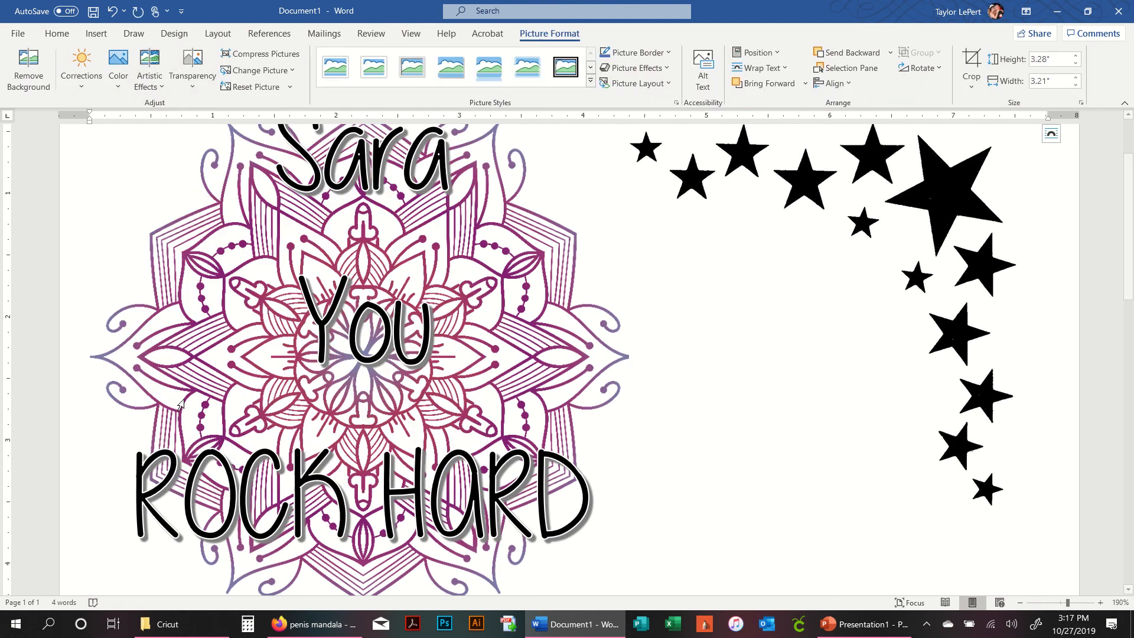
- Apply the Cement artistic effect to the stars image
click(150, 75)
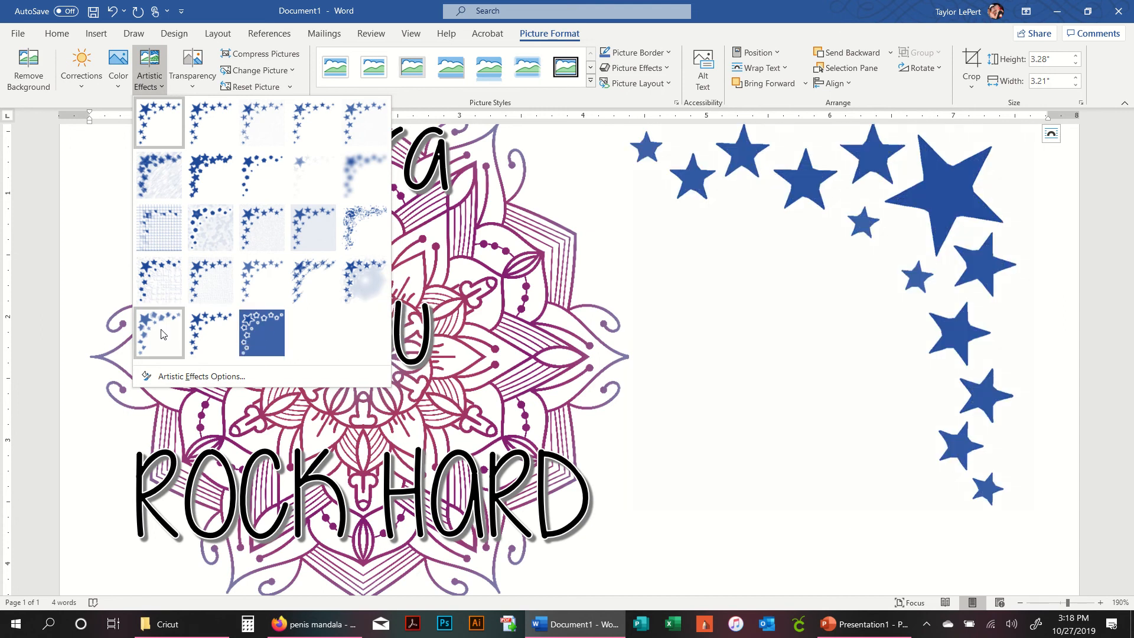
click(158, 278)
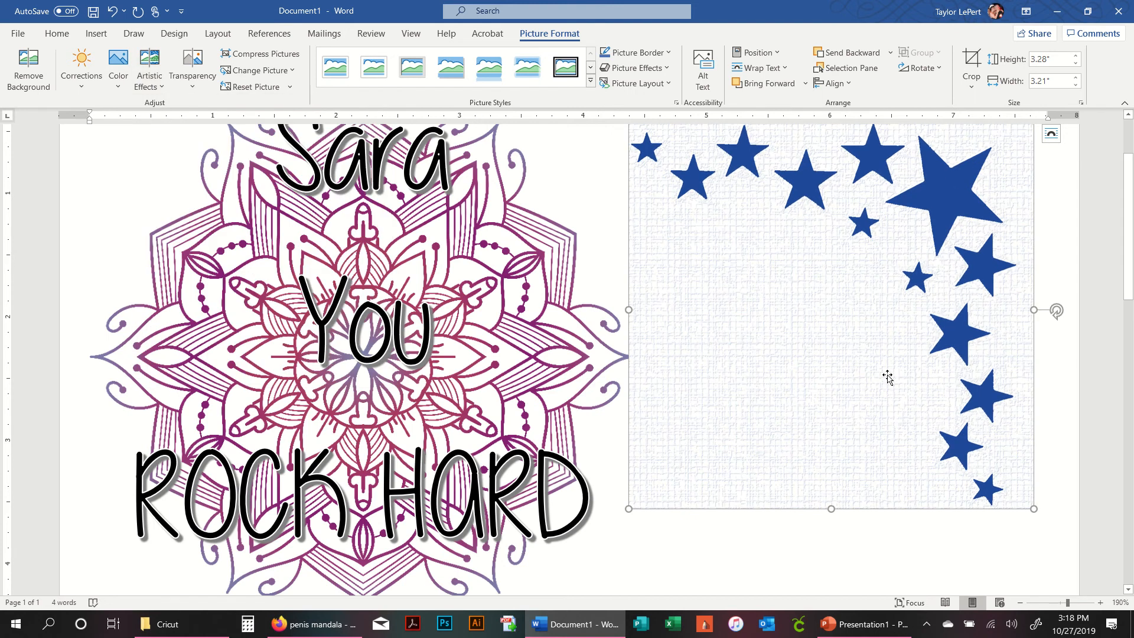
- Shrink the stars image slightly from its lower-left corner, to about 3.09 by 3.03 inches
scroll(887, 377, up, 3)
scroll(887, 376, down, 7)
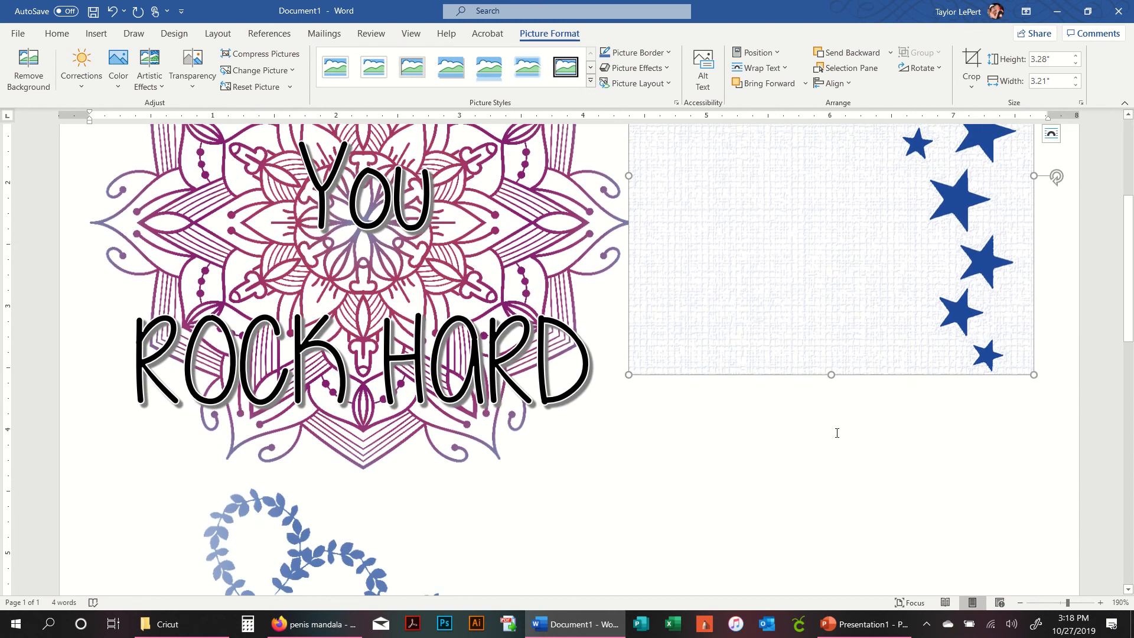
drag(631, 375, 652, 349)
scroll(767, 425, up, 5)
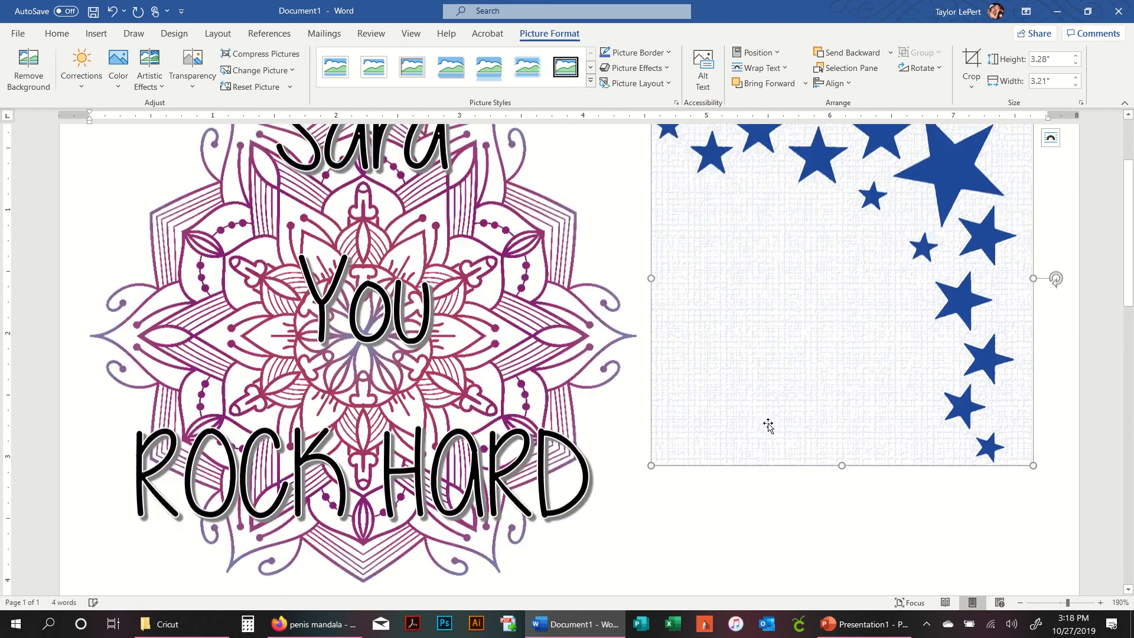
click(149, 76)
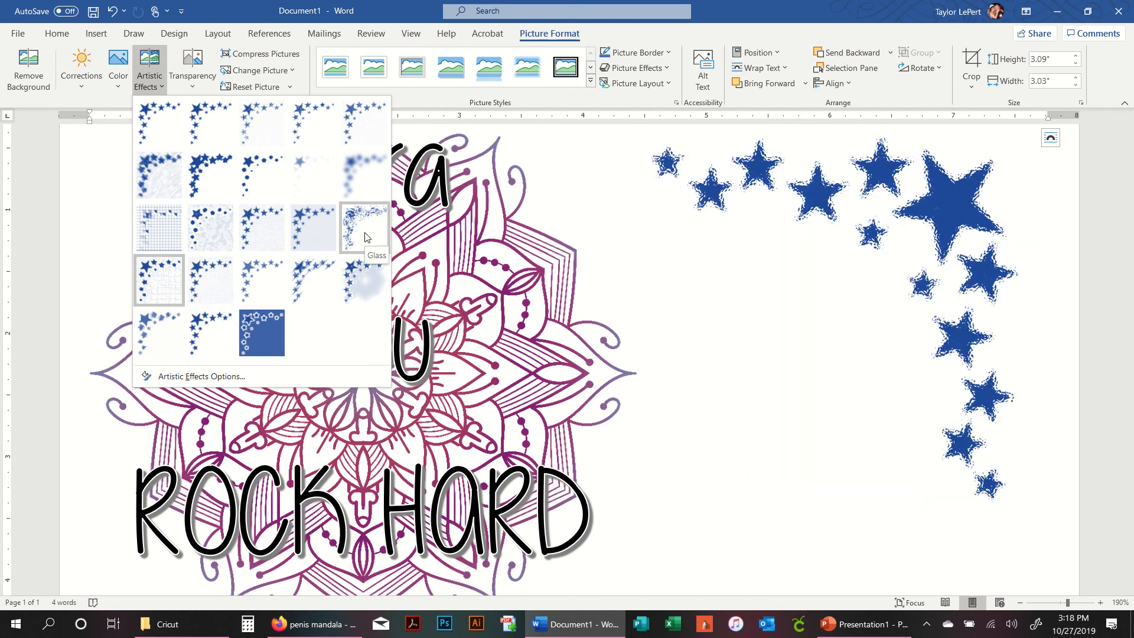
key(Escape)
click(1114, 474)
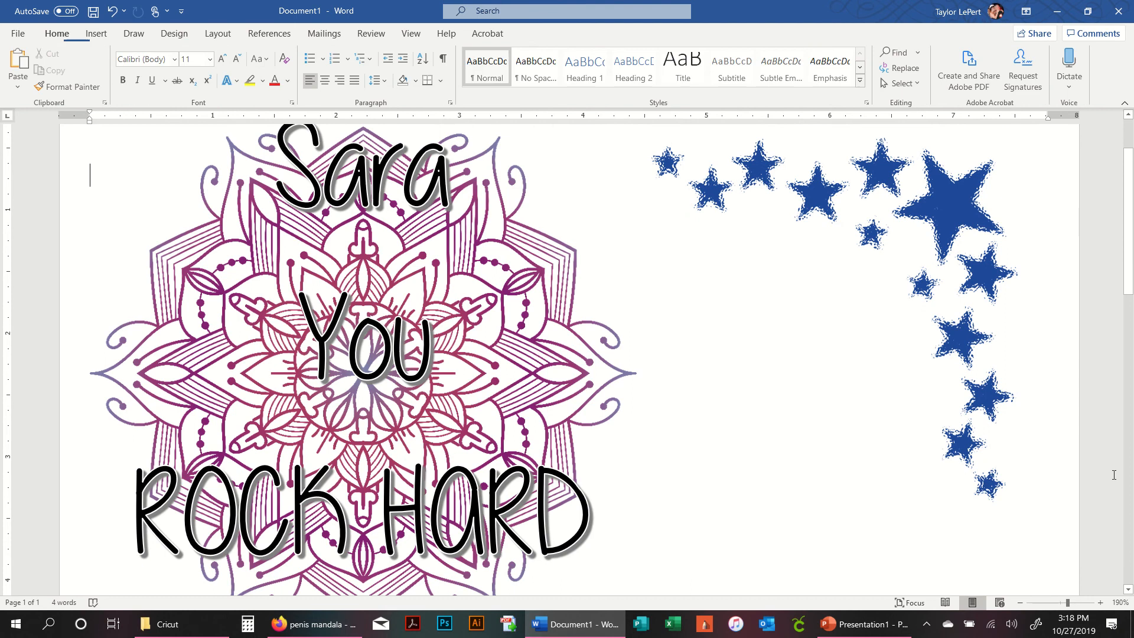
- Scroll through the page to review the decal layout
scroll(782, 321, down, 5)
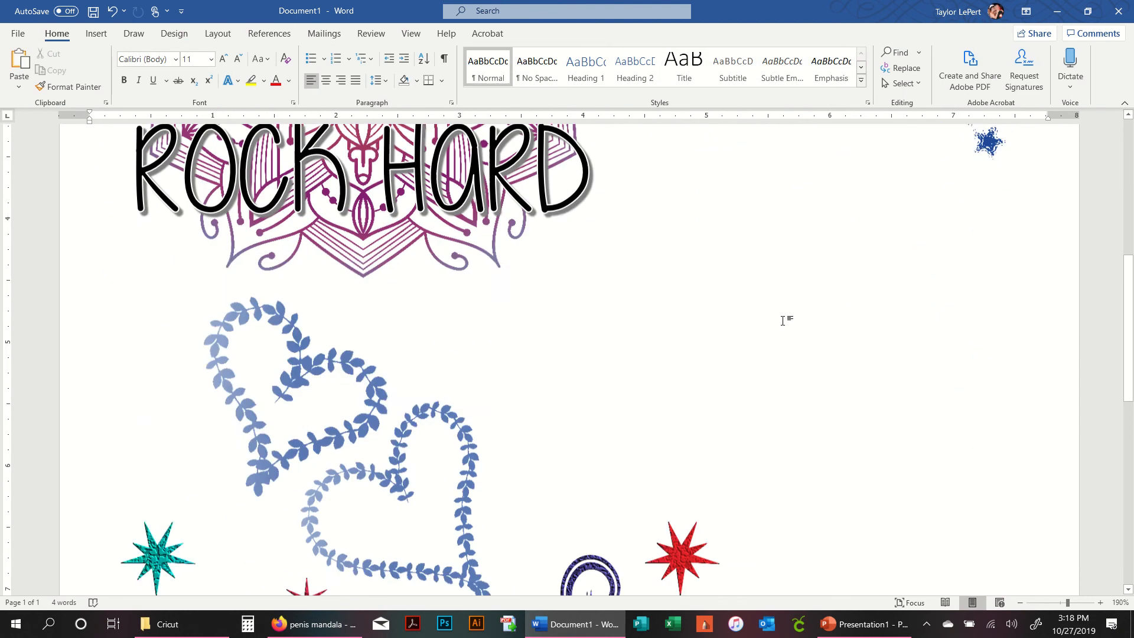
scroll(783, 320, down, 8)
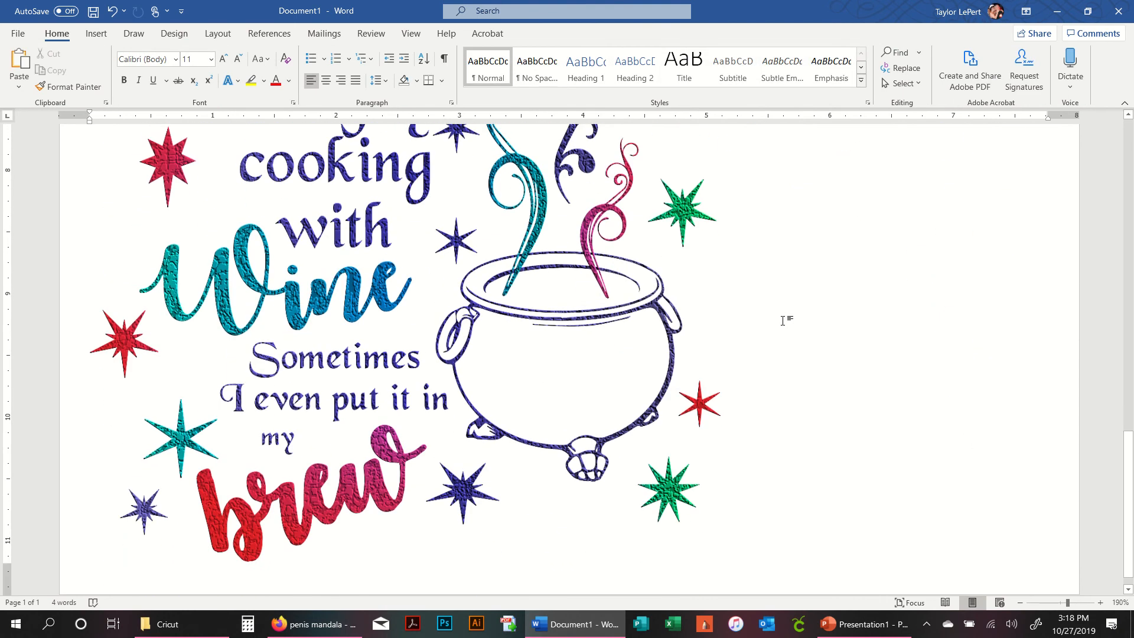
scroll(782, 320, down, 1)
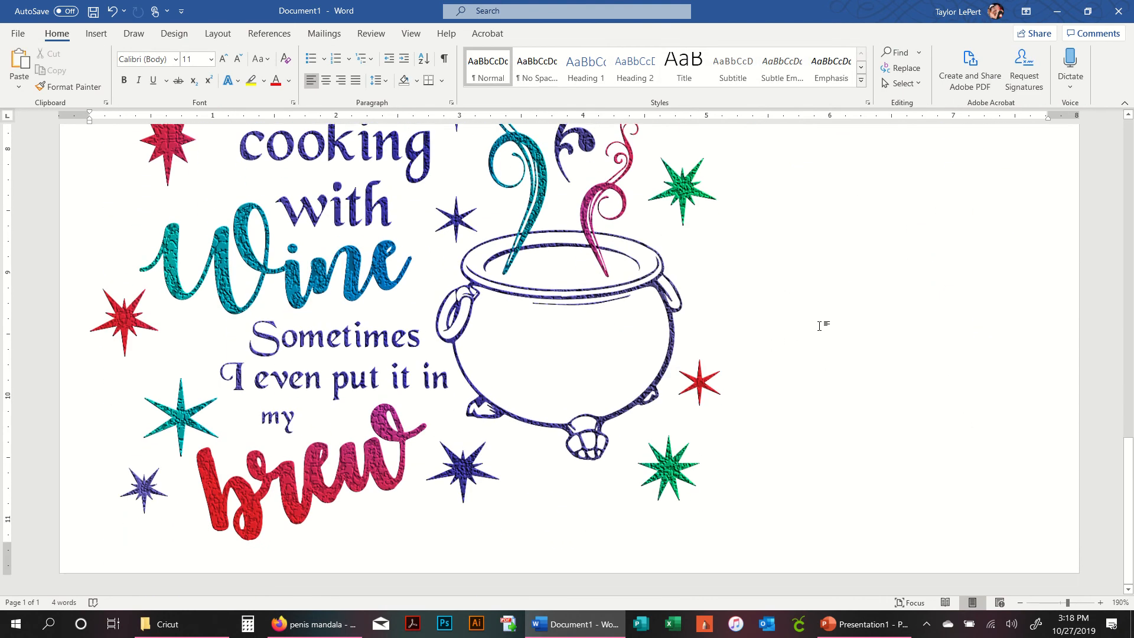
scroll(821, 324, up, 14)
scroll(820, 328, up, 3)
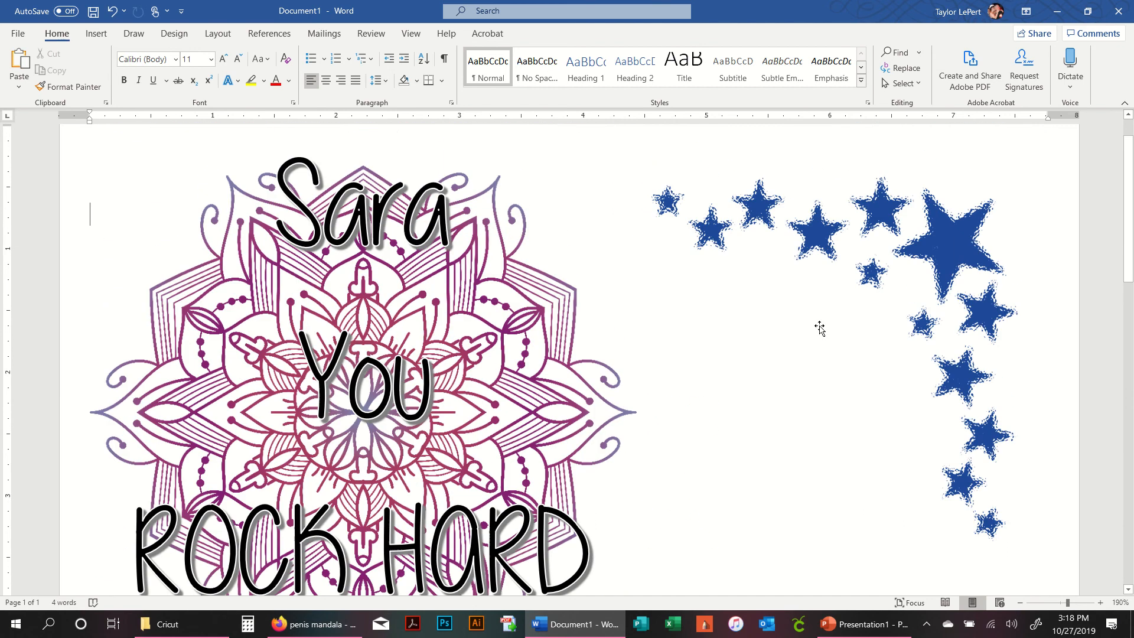
scroll(820, 329, down, 1)
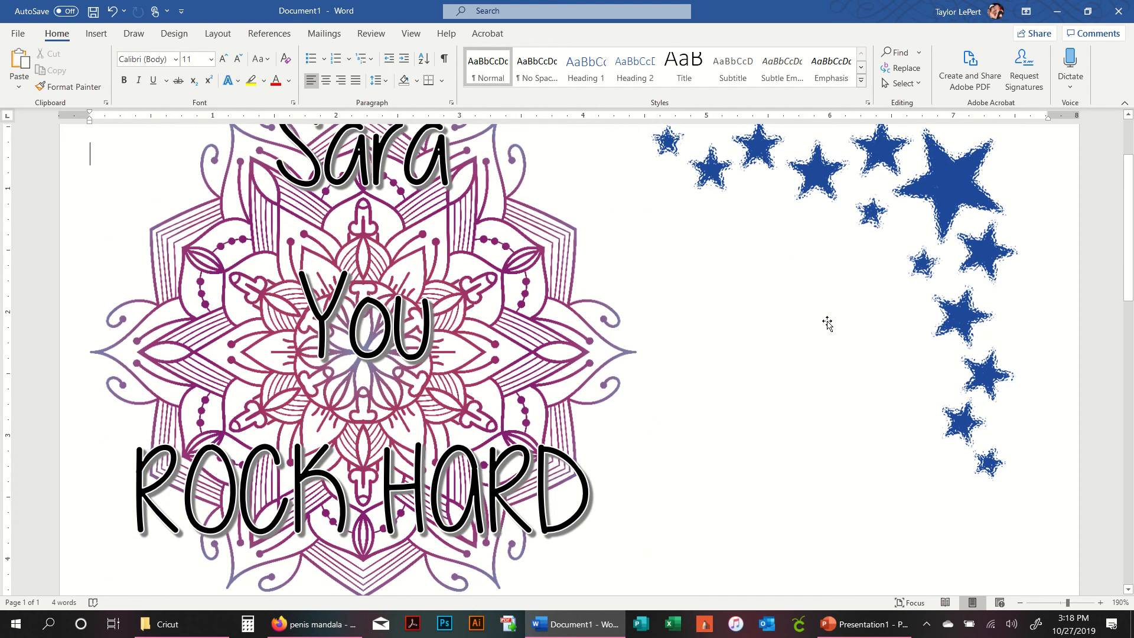
- Open the print settings and set the printer's paper type to Other Glossy Inkjet Papers in its properties
click(19, 35)
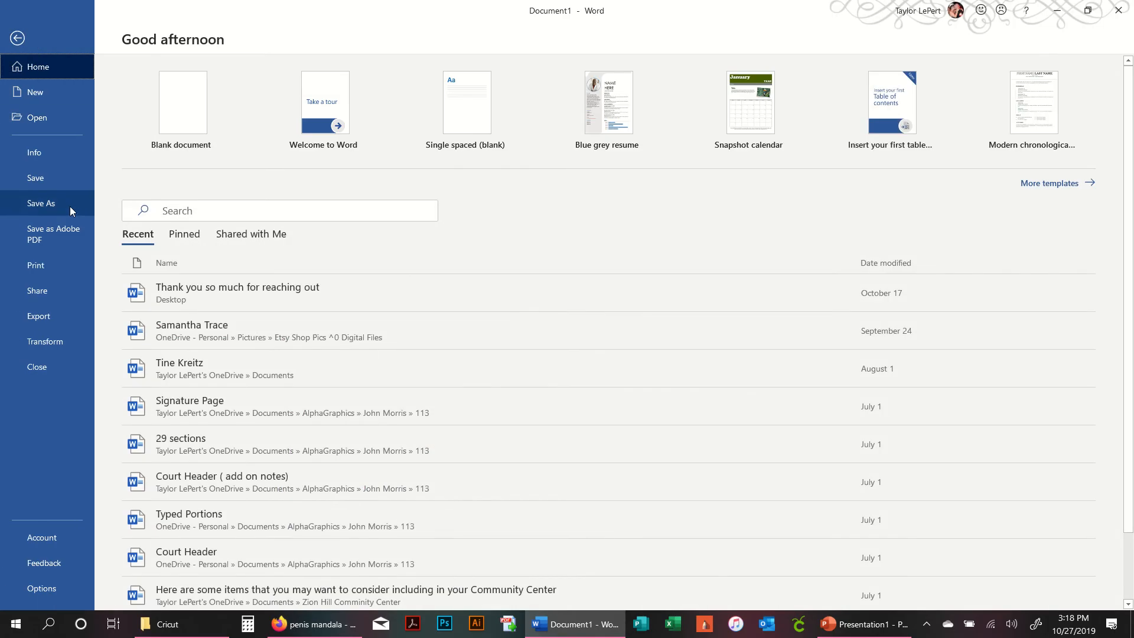
click(48, 267)
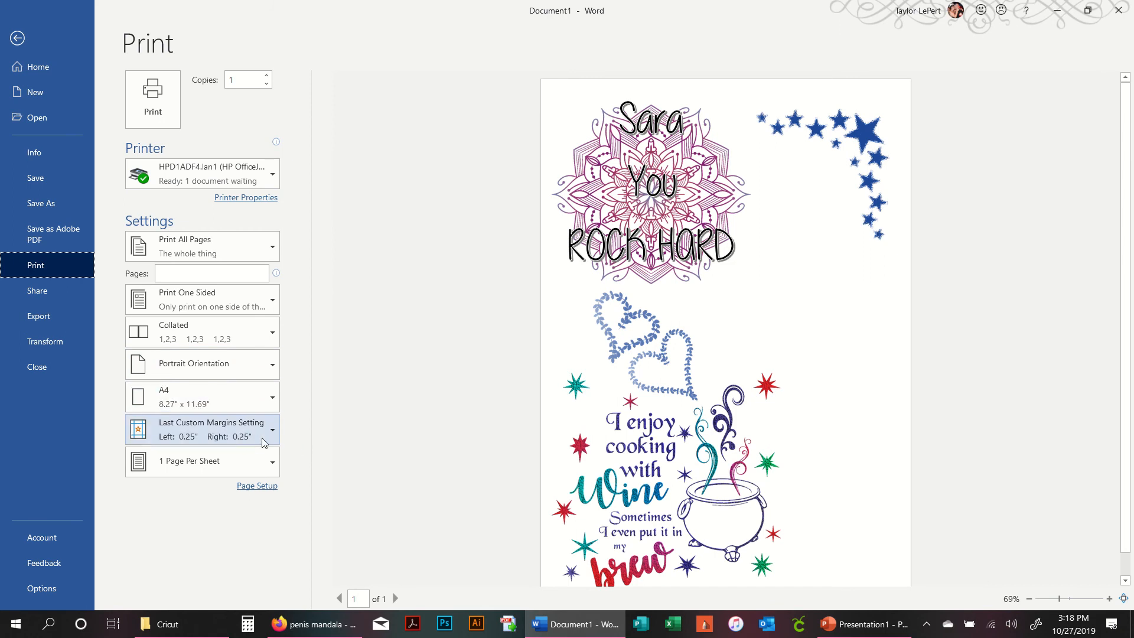
click(249, 200)
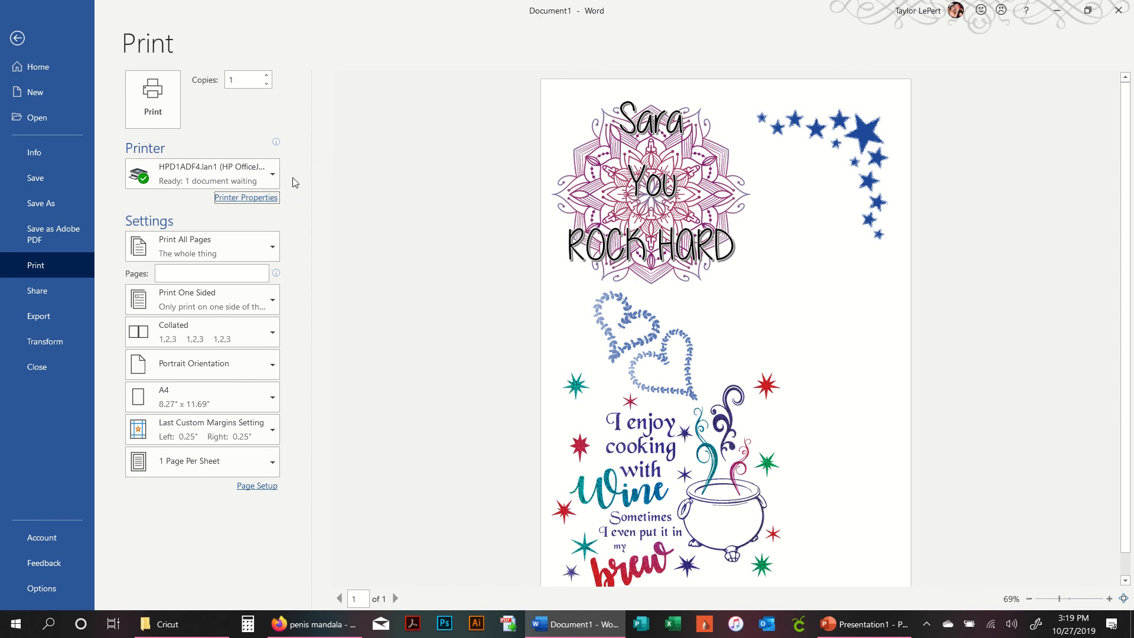
click(248, 198)
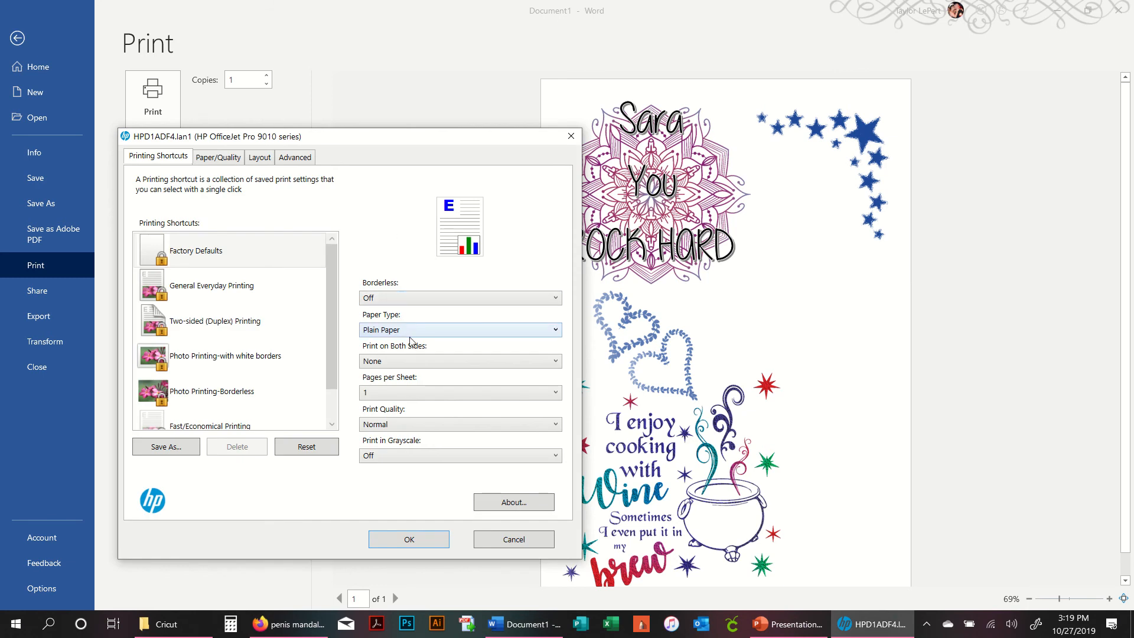
click(216, 161)
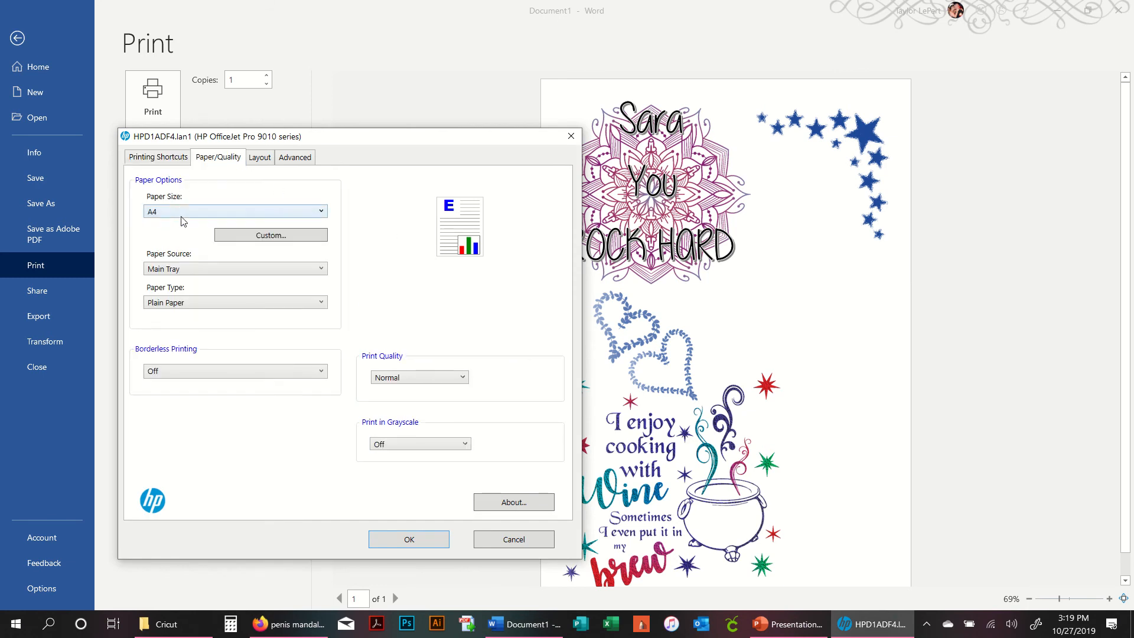
click(147, 160)
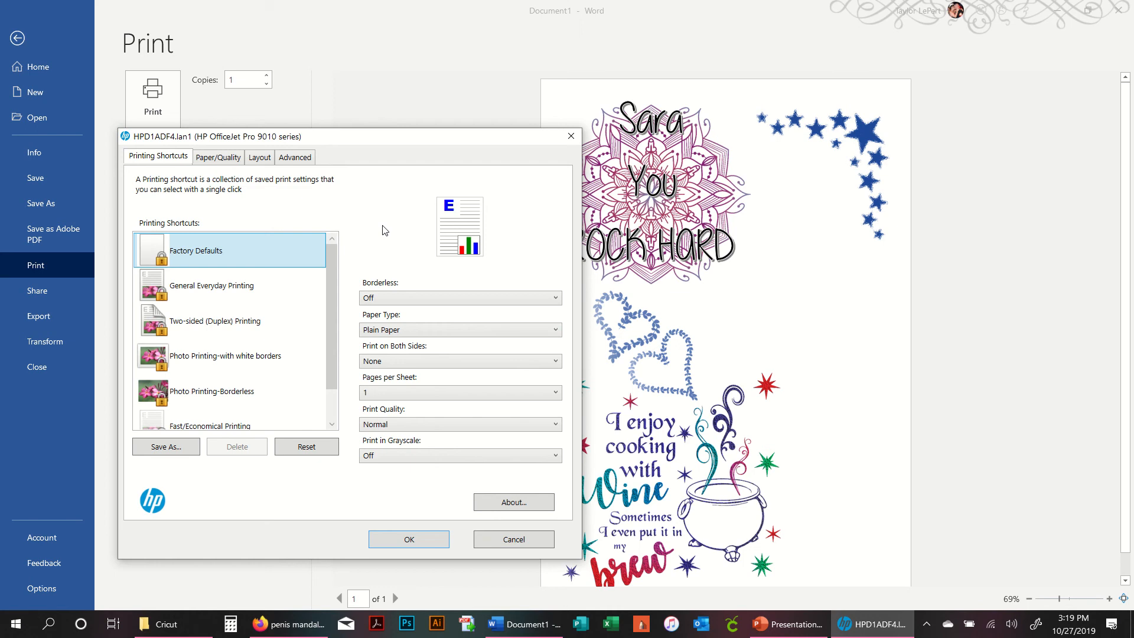
click(431, 331)
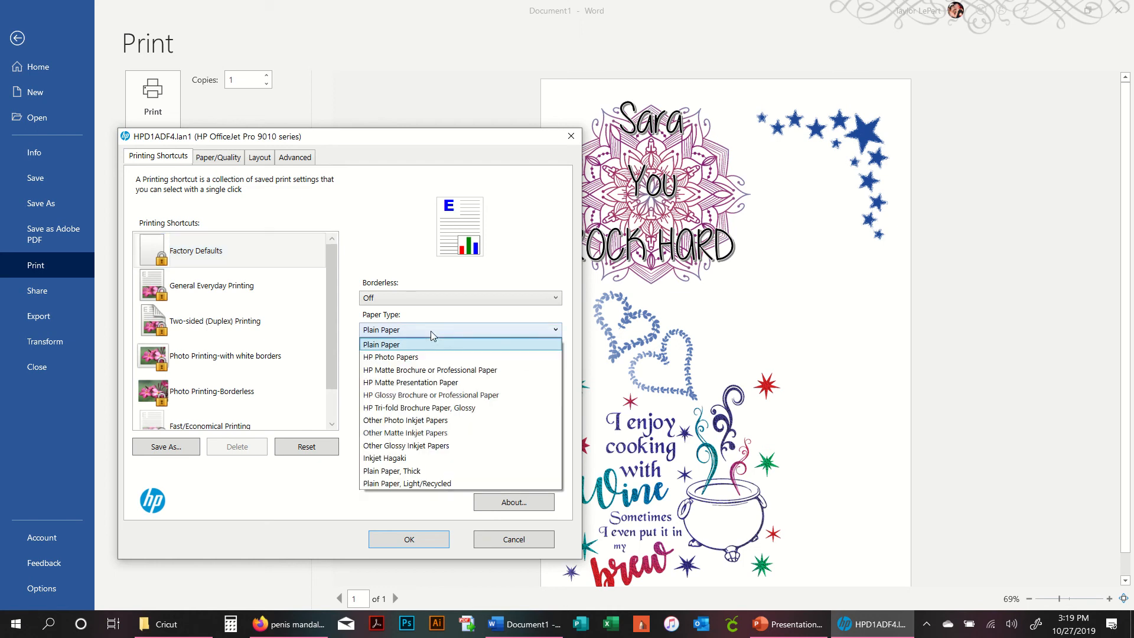
click(528, 452)
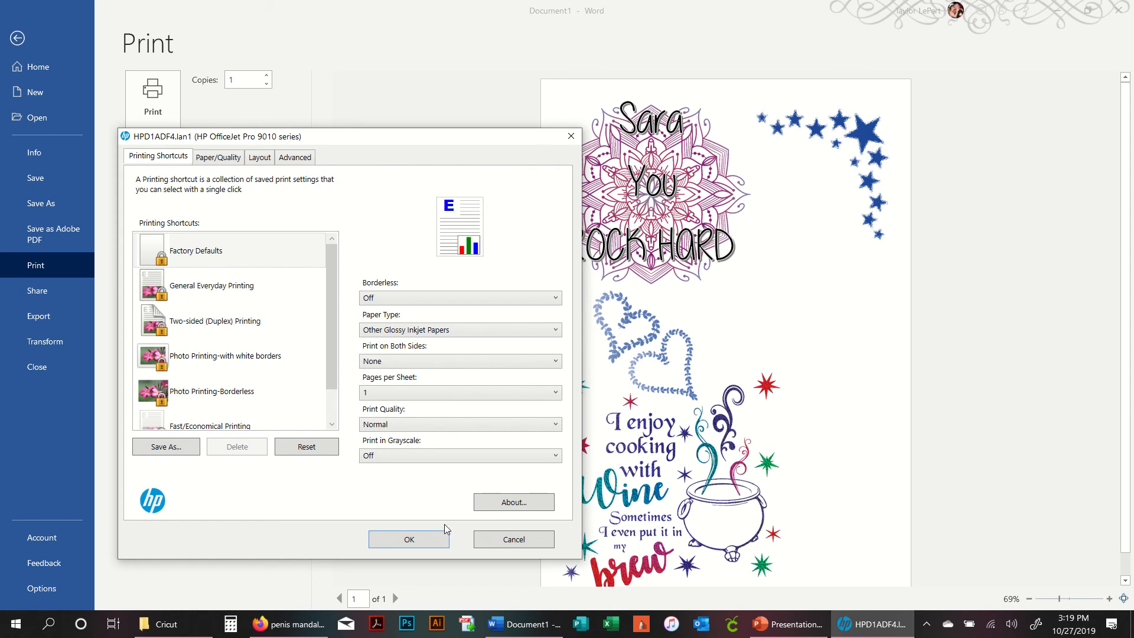
click(440, 541)
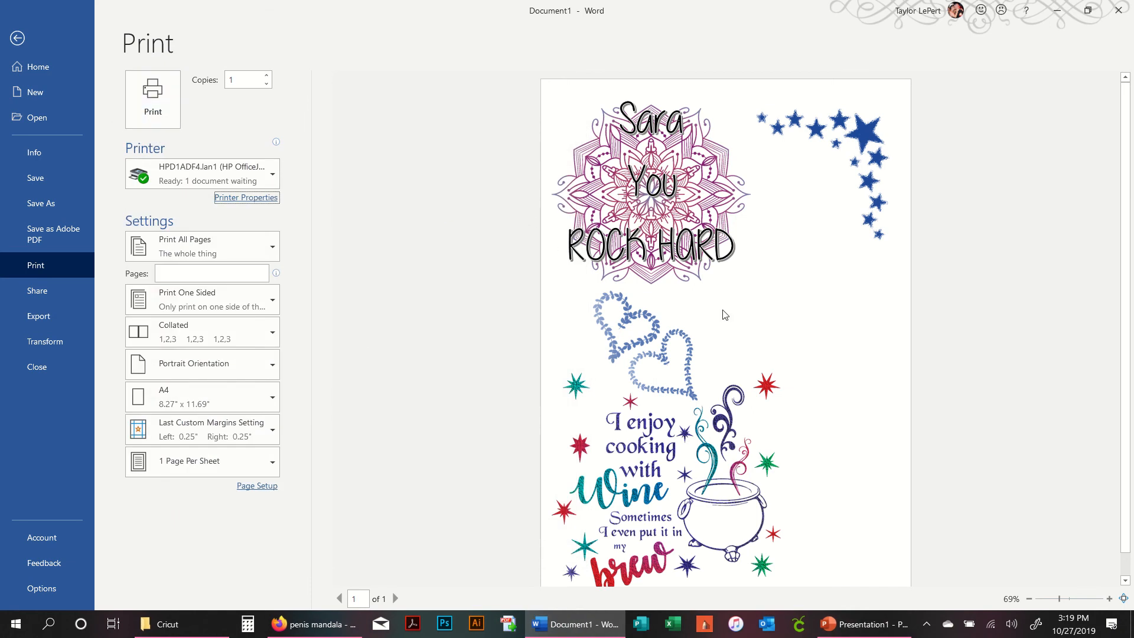
- Close the Word document without saving the changes
scroll(733, 331, down, 1)
scroll(818, 445, up, 1)
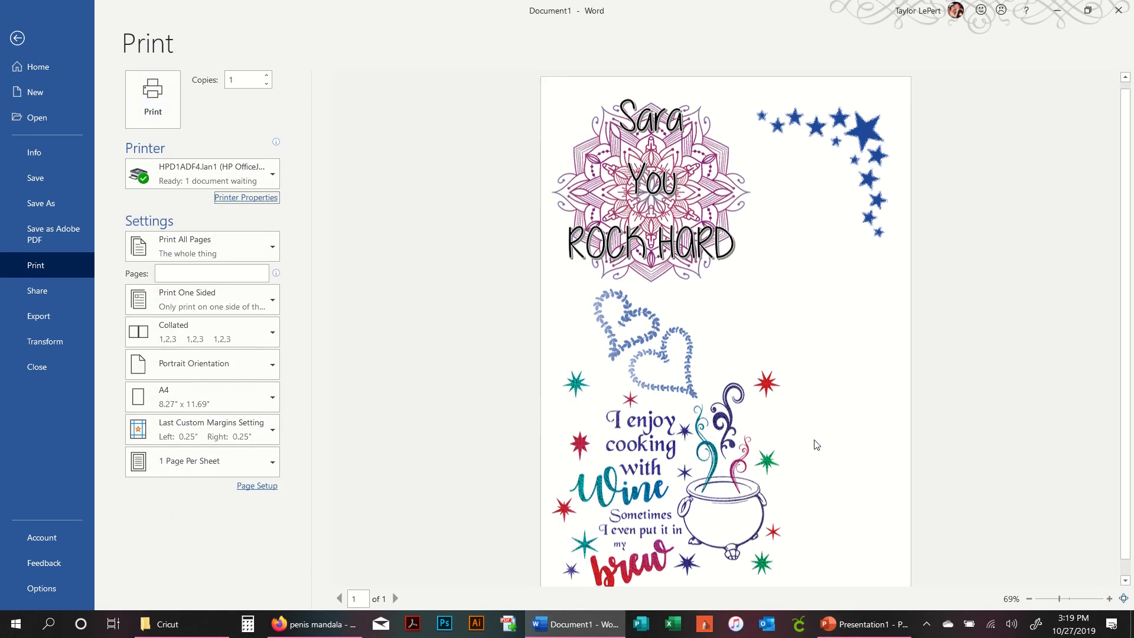
scroll(766, 215, down, 1)
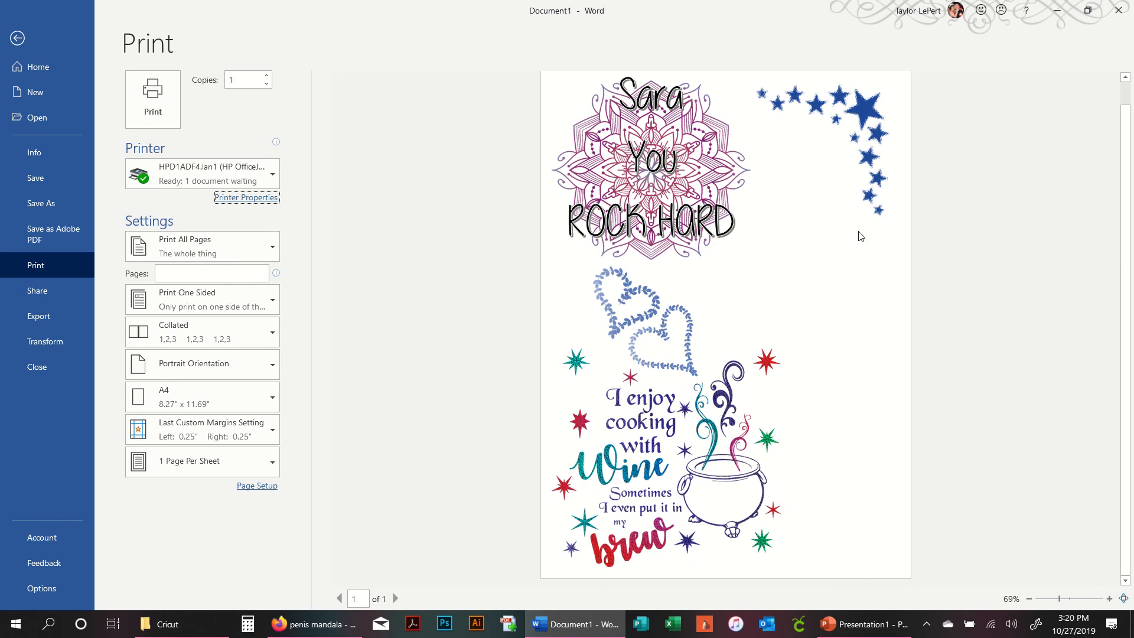
click(1118, 10)
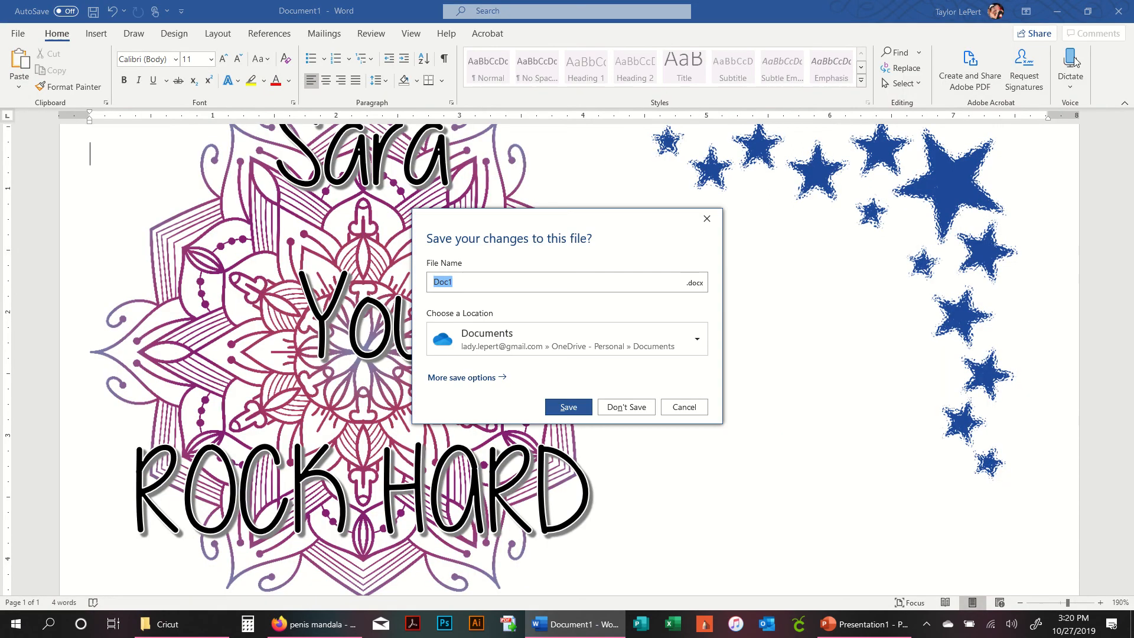
click(625, 407)
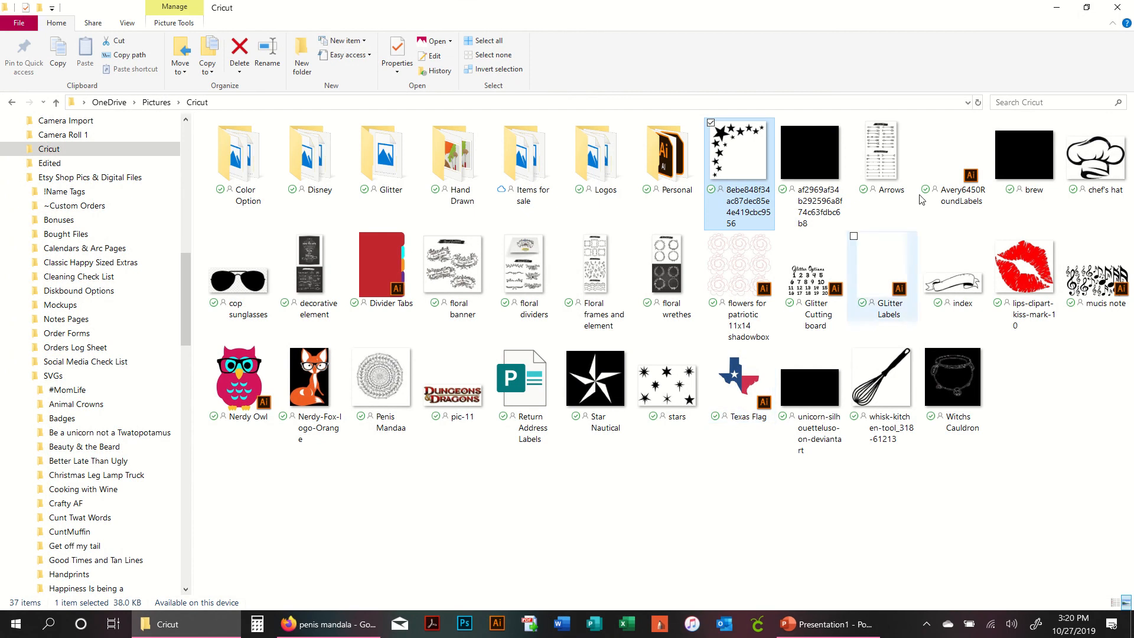
- Switch to Firefox, search for Google Docs and start a new blank document
click(1057, 8)
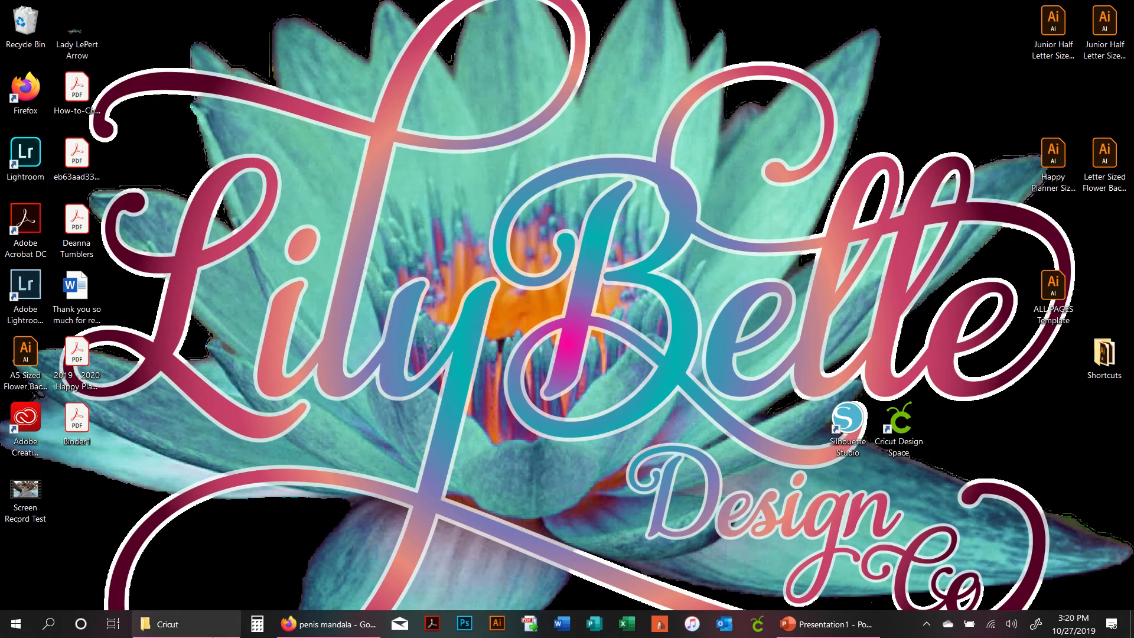
click(344, 633)
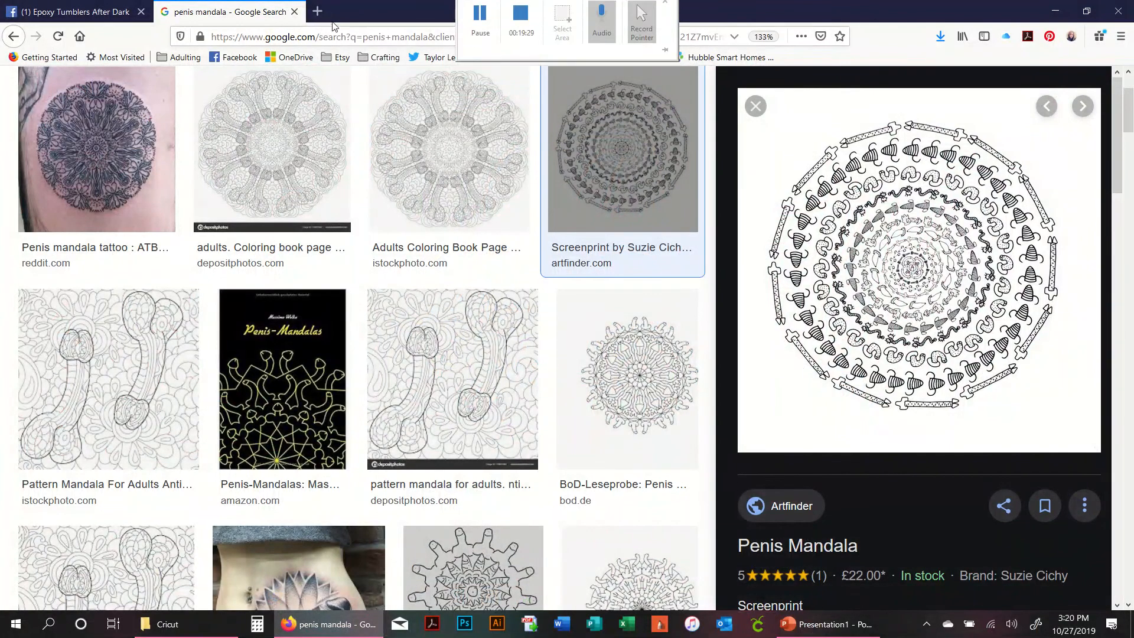
click(313, 9)
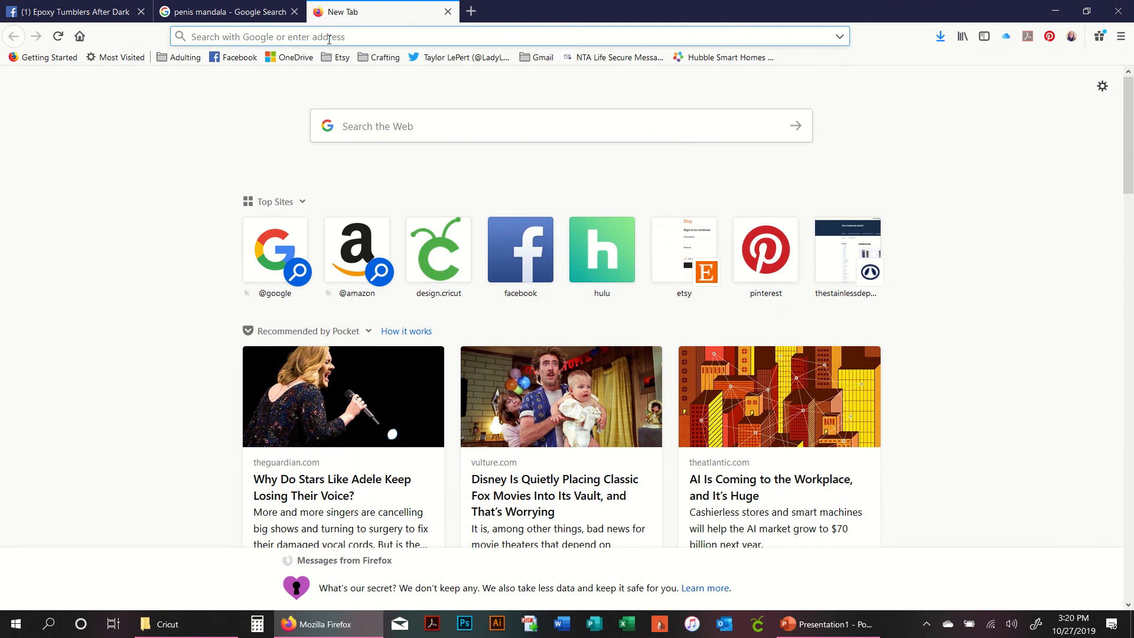
text(googledocs)
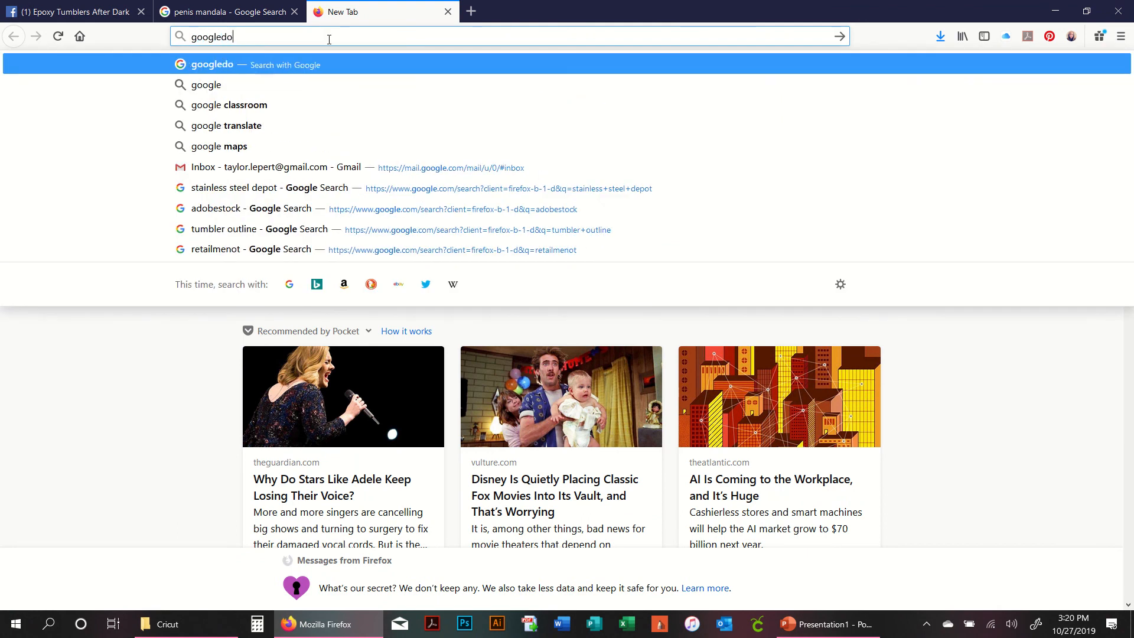
key(Return)
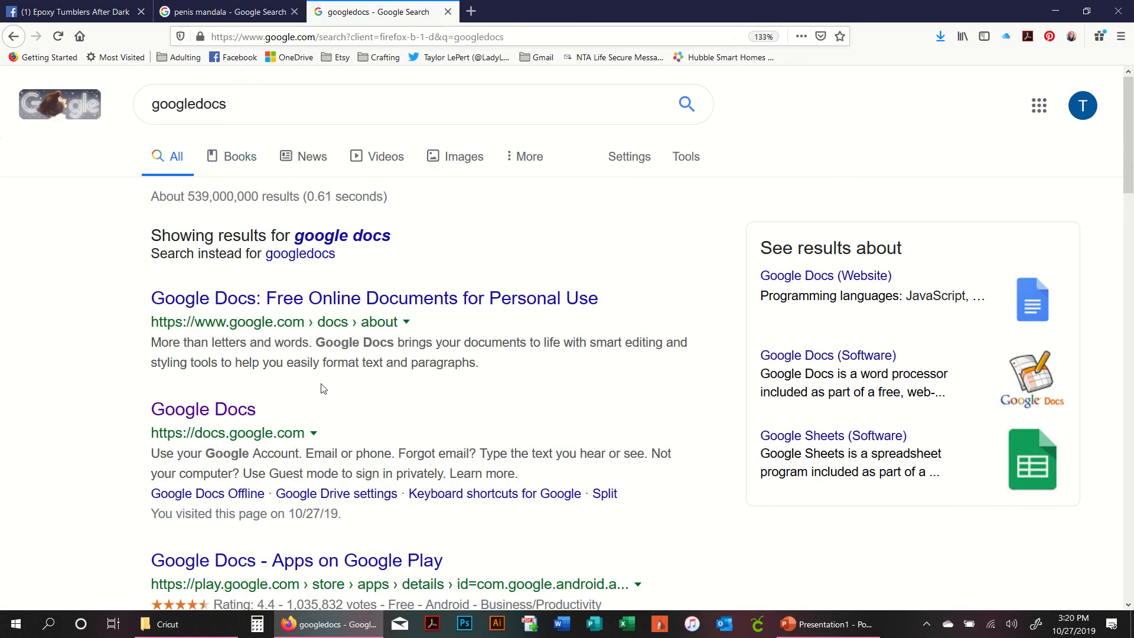
click(243, 417)
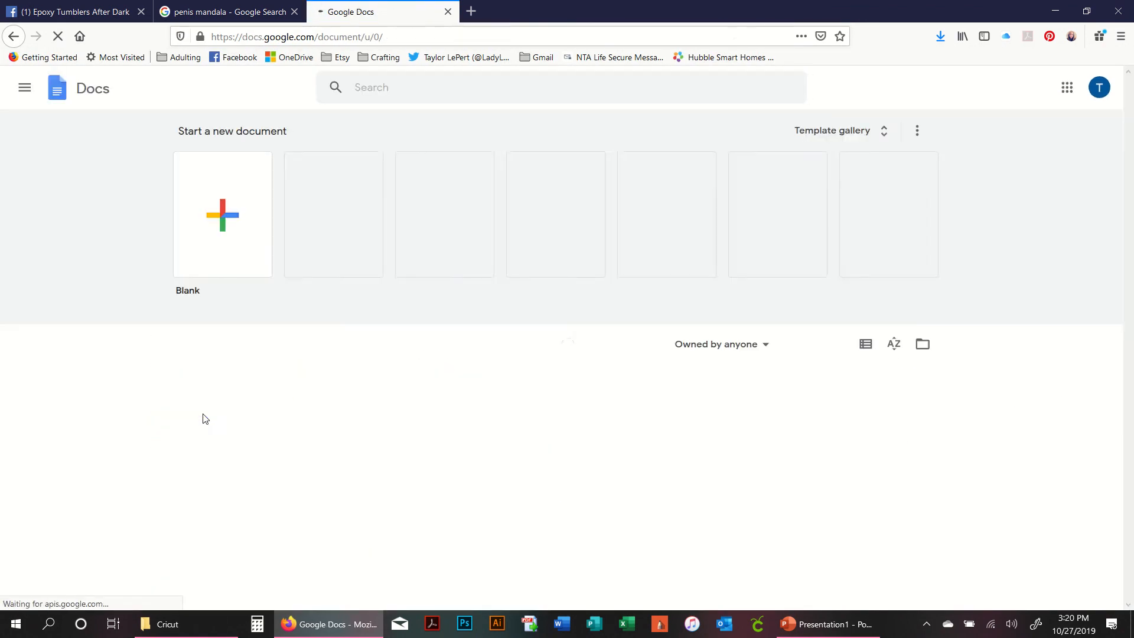
click(214, 226)
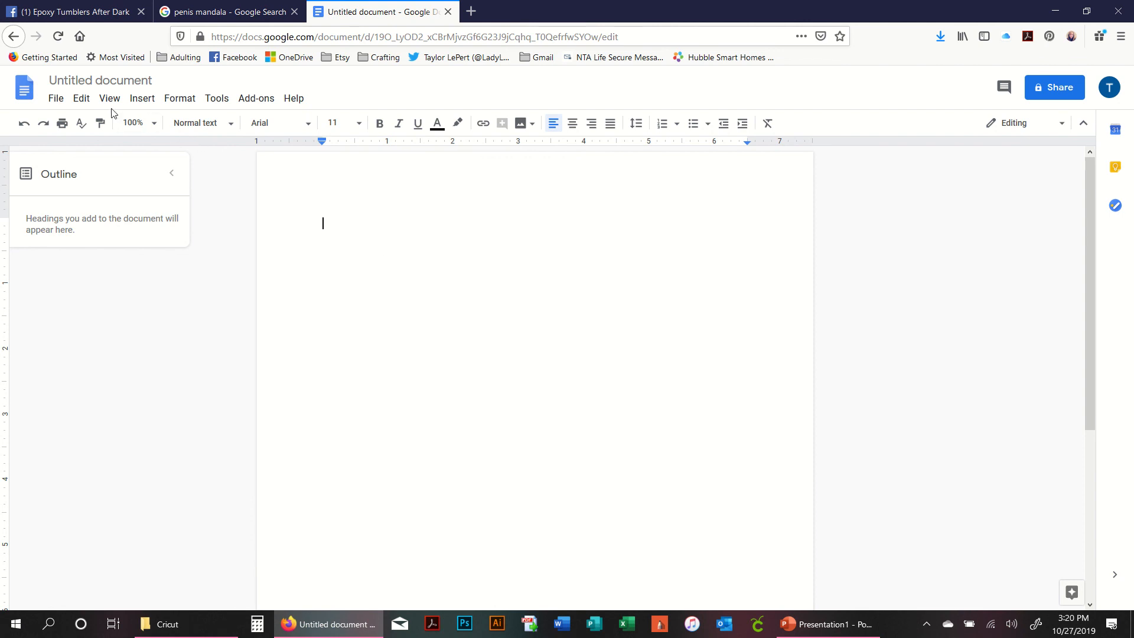
- Open the document's page setup and set the paper size to A4
click(57, 99)
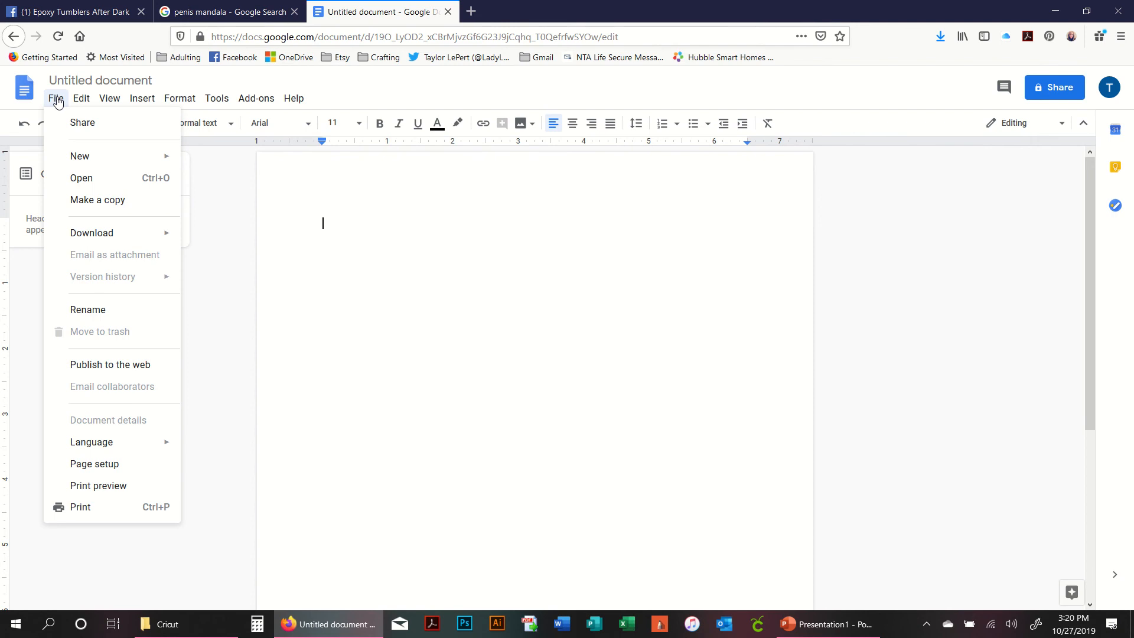
click(143, 471)
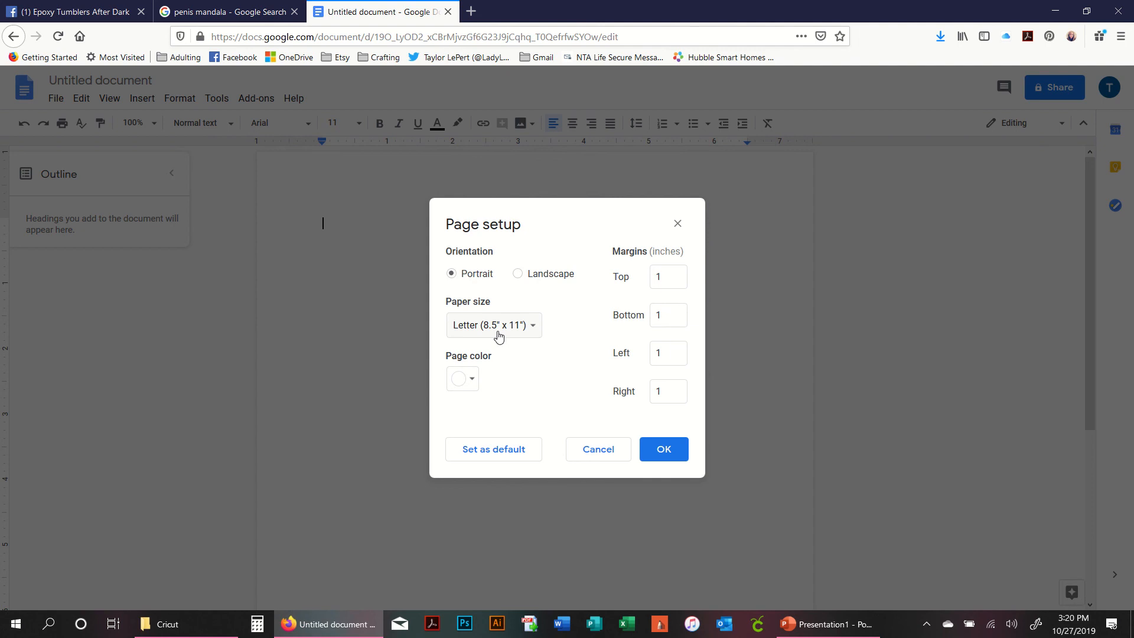
click(527, 329)
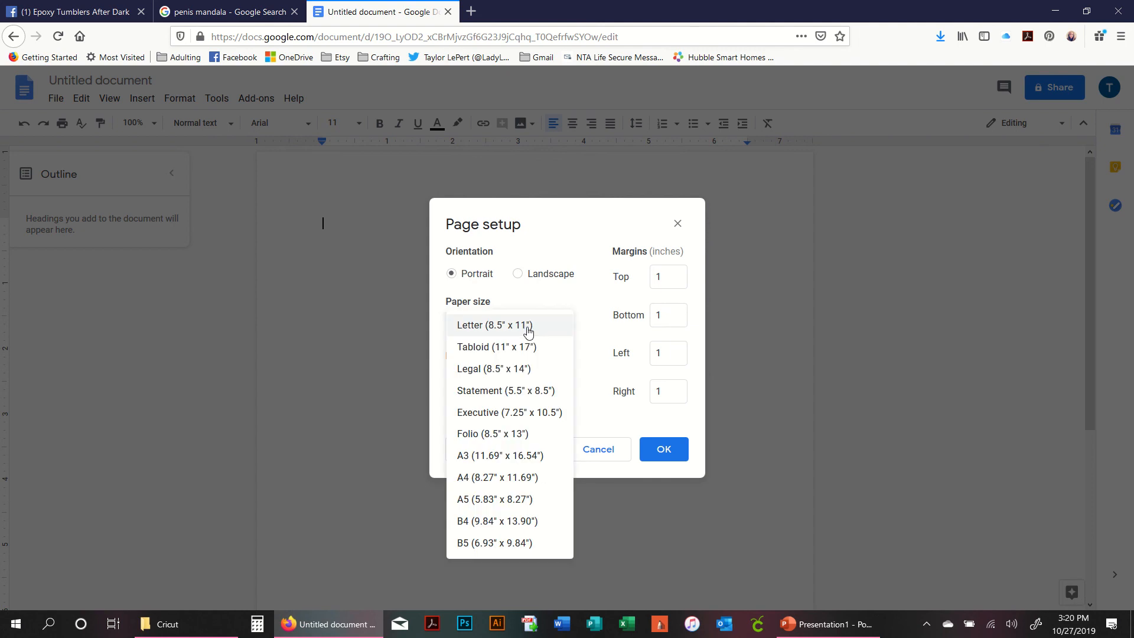
click(535, 485)
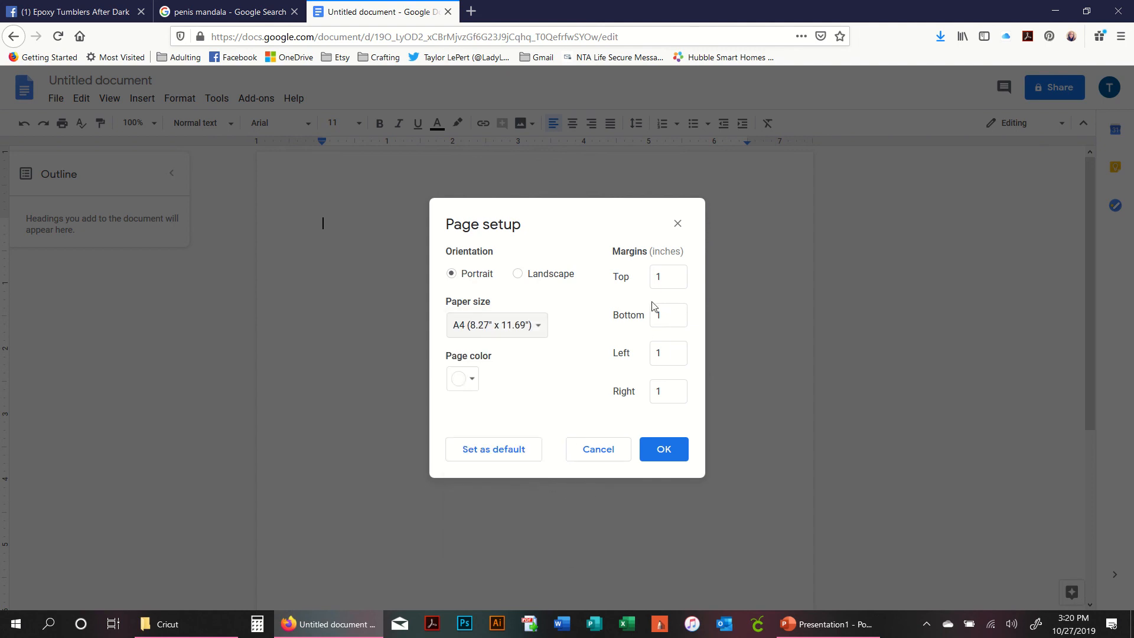
- Set all four page margins to 0.25 inches and apply the page setup
click(660, 277)
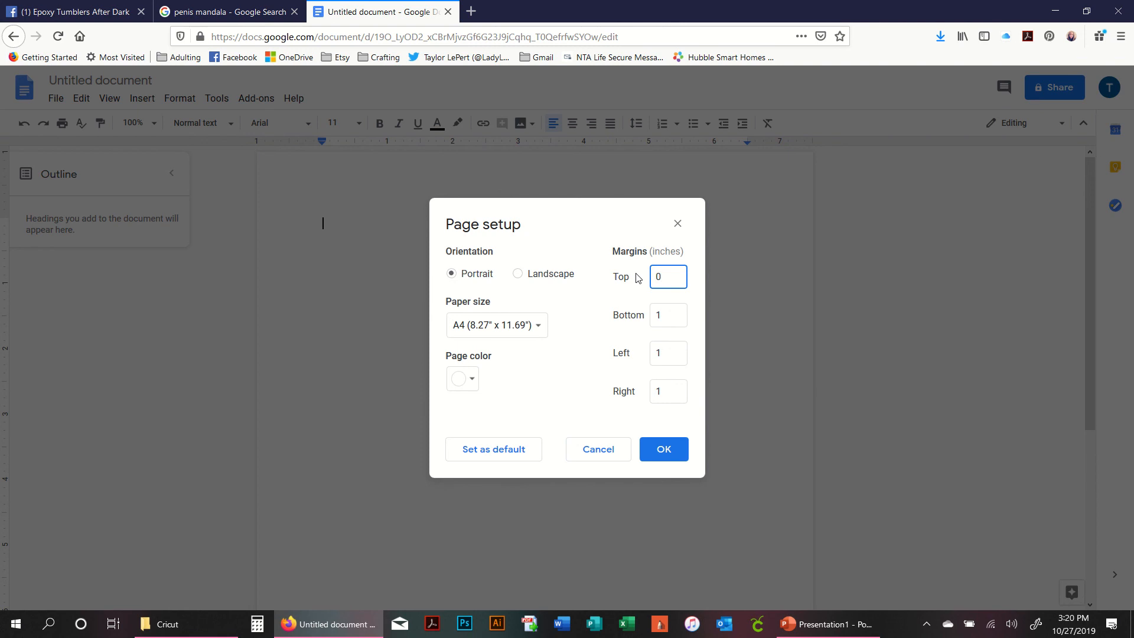
key(Tab)
text(0)
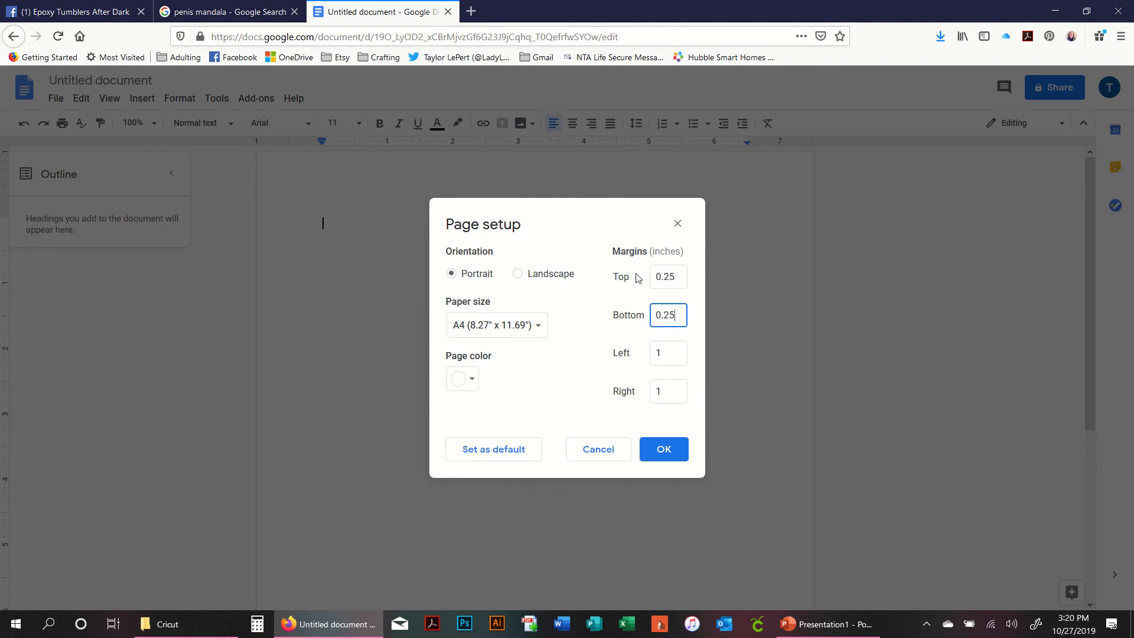
key(Tab)
text(0.25)
key(Tab)
text(0.25)
key(Tab)
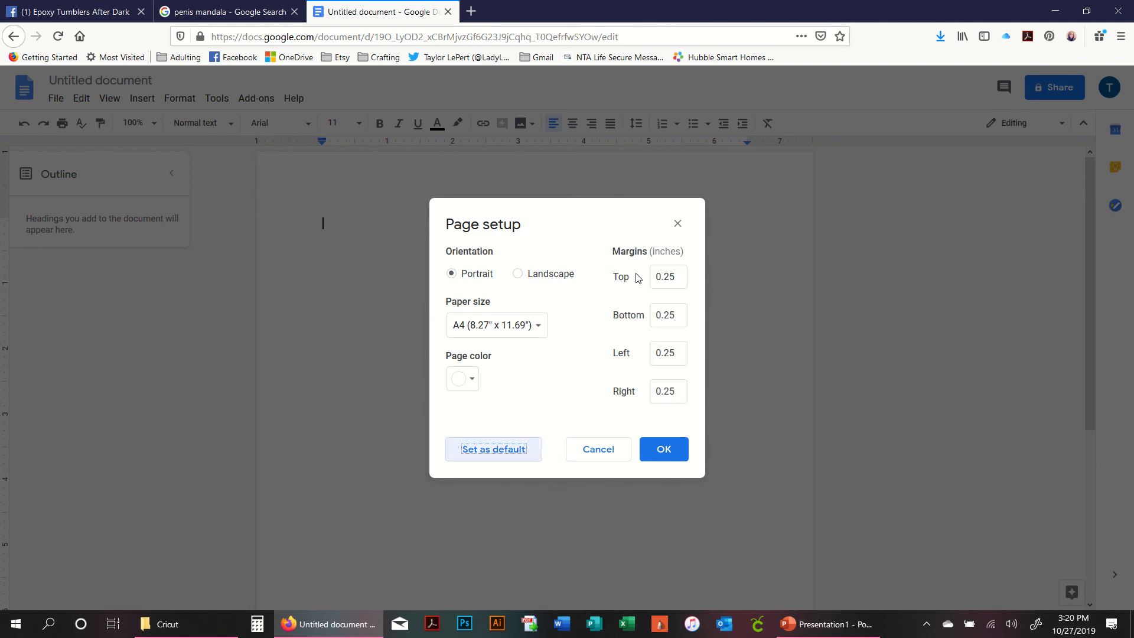
click(673, 454)
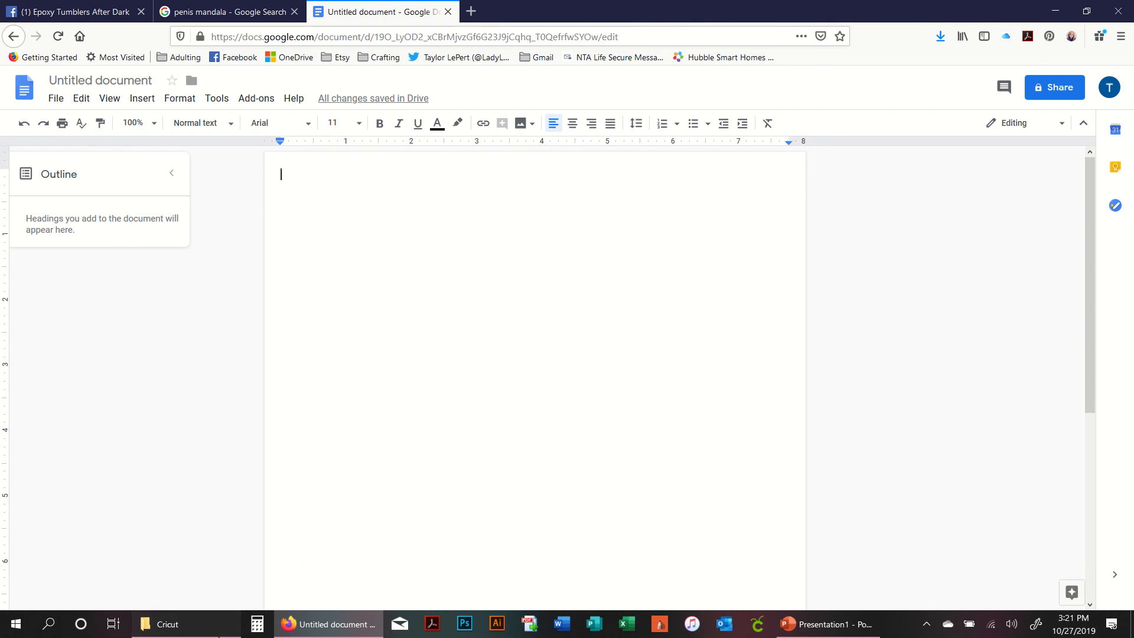
- Insert the Penis Mandaa image from the Cricut folder and set it to wrap text with a 0" margin
click(168, 624)
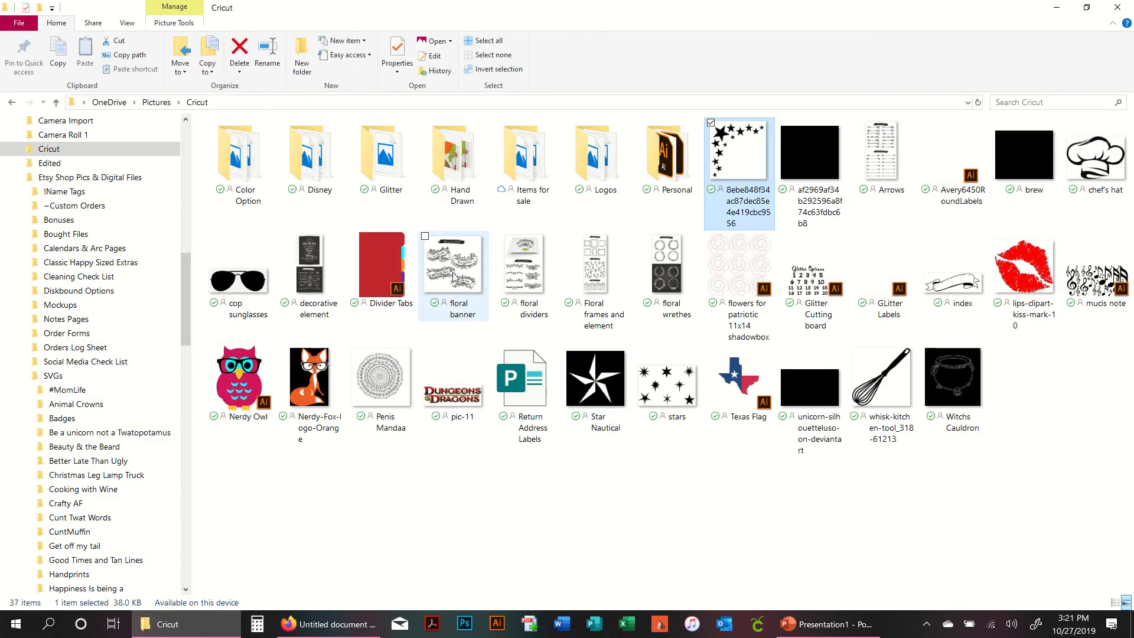
mouse_move(389, 382)
mouse_down()
mouse_move(378, 623)
mouse_move(398, 387)
mouse_up()
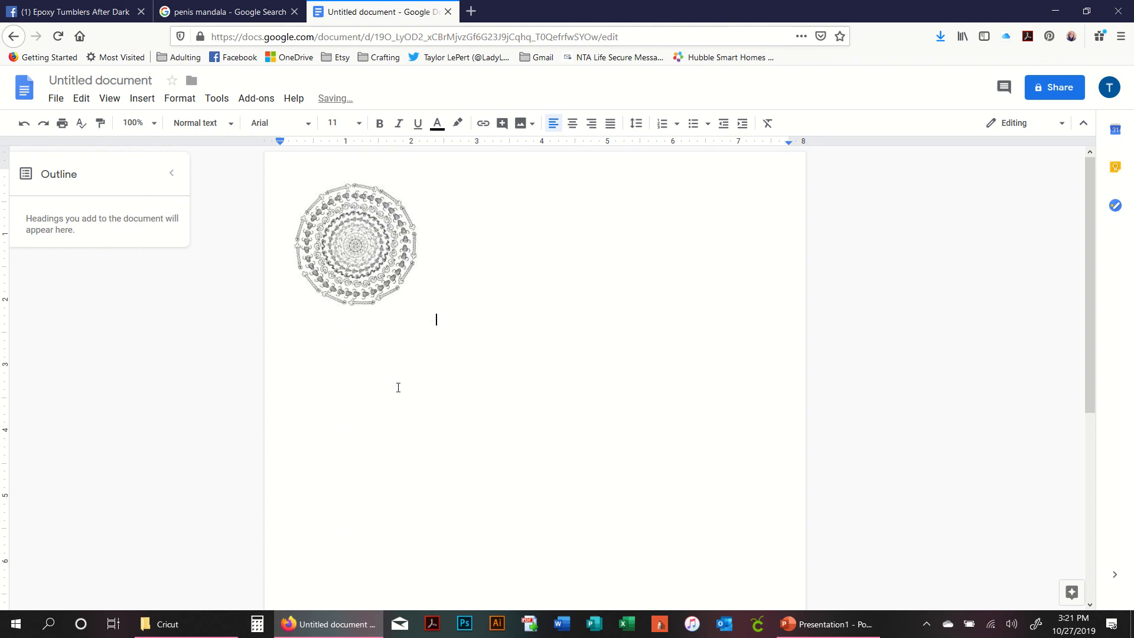
click(381, 240)
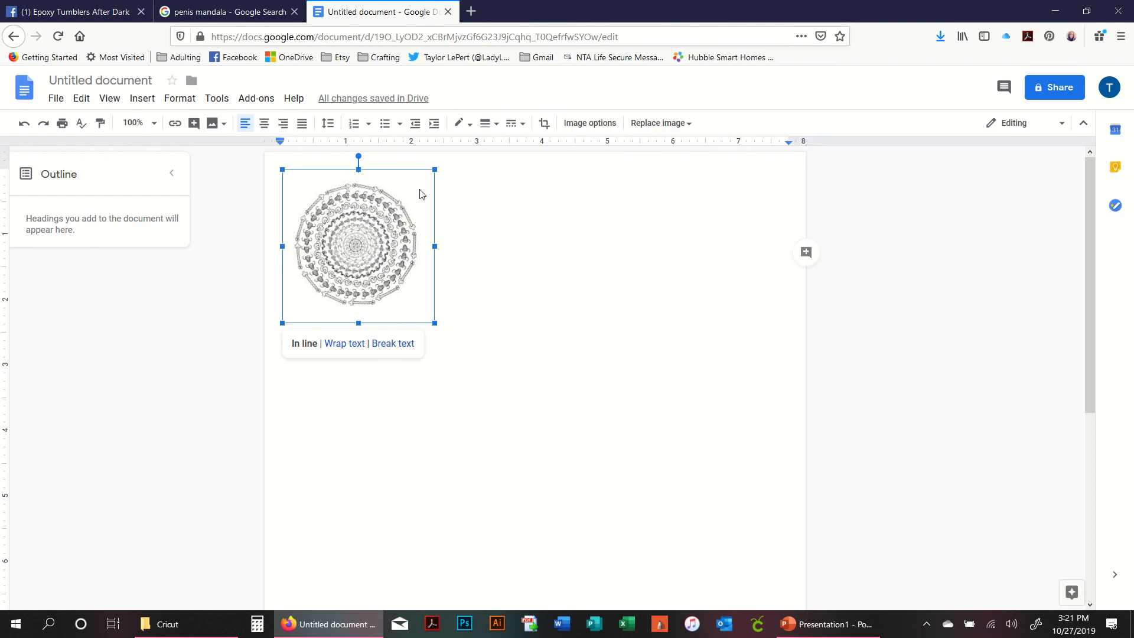
click(340, 347)
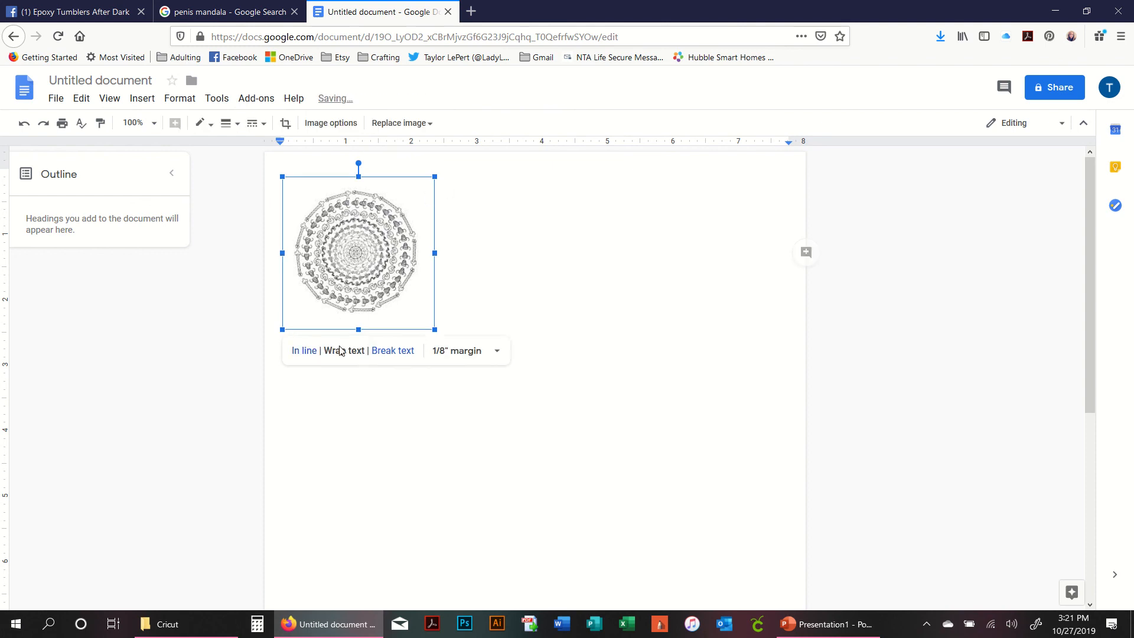
click(480, 352)
click(479, 384)
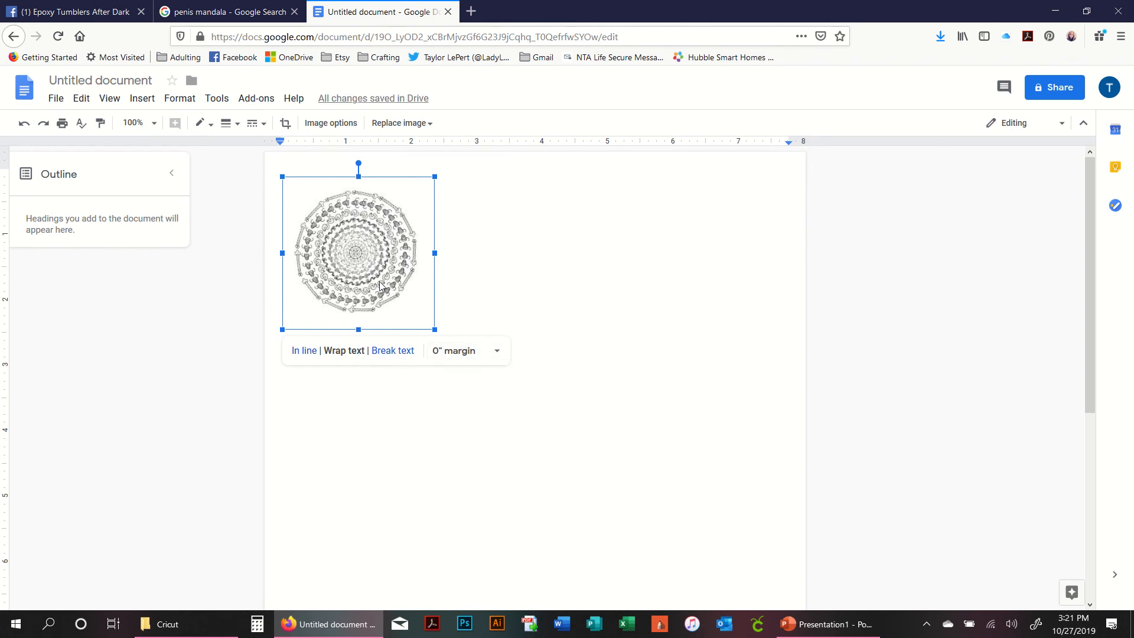
- Enlarge the mandala image from its lower-right corner to about 4.6 inches wide
click(448, 279)
click(372, 264)
drag(434, 330, 581, 475)
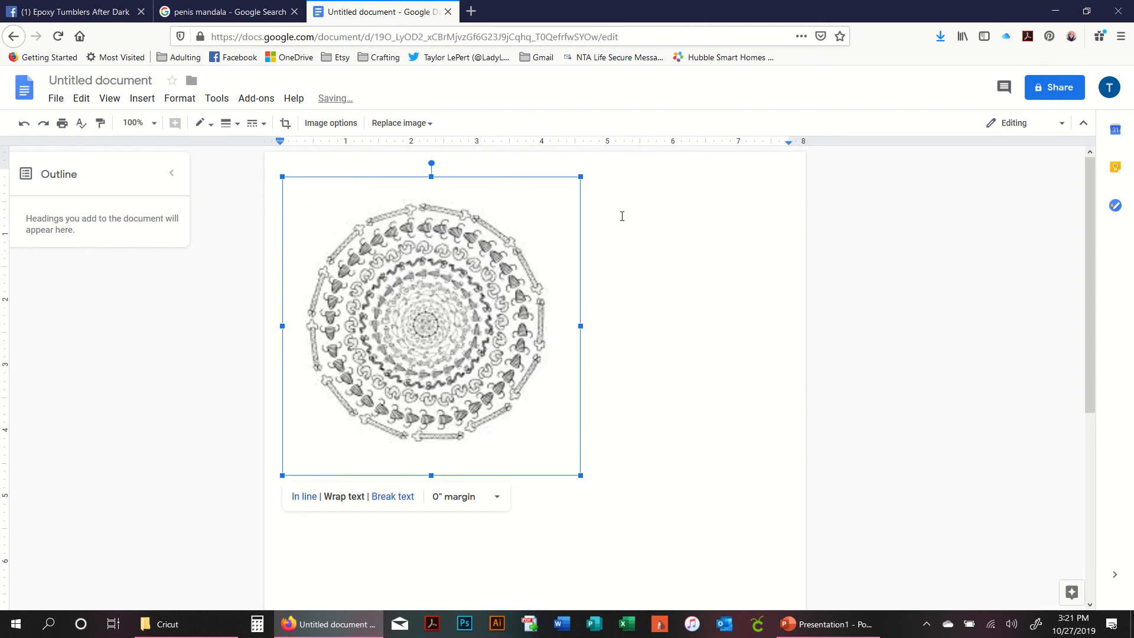
- Crop the mandala image to trim the white border from all four sides
click(285, 126)
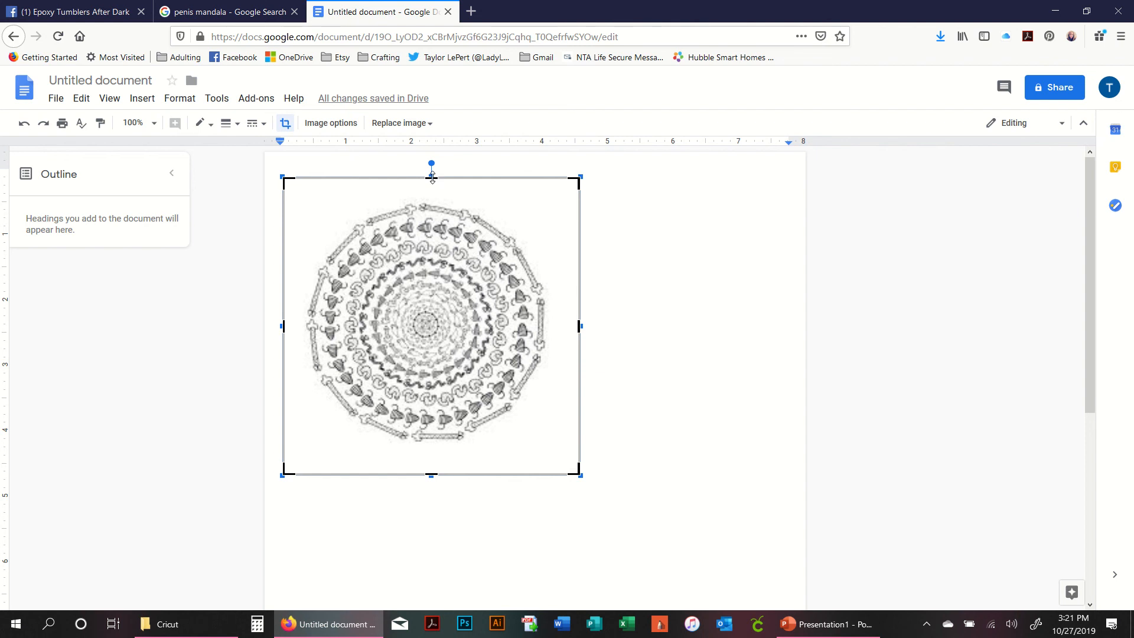
drag(432, 177, 438, 202)
drag(574, 337, 548, 338)
drag(431, 473, 421, 441)
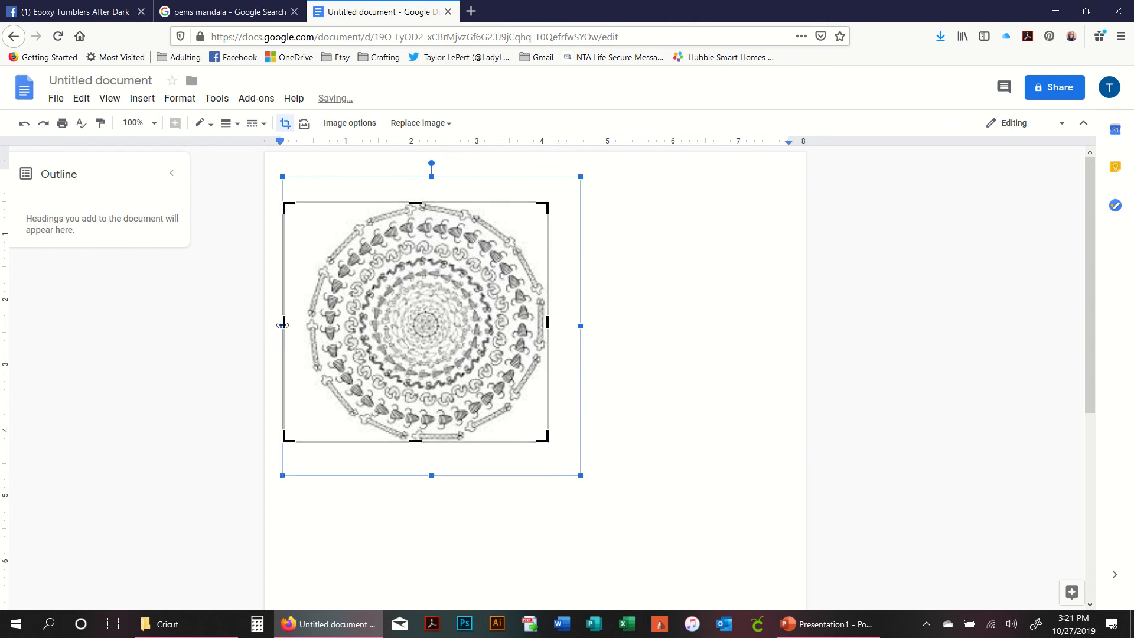
drag(282, 325, 306, 331)
key(Return)
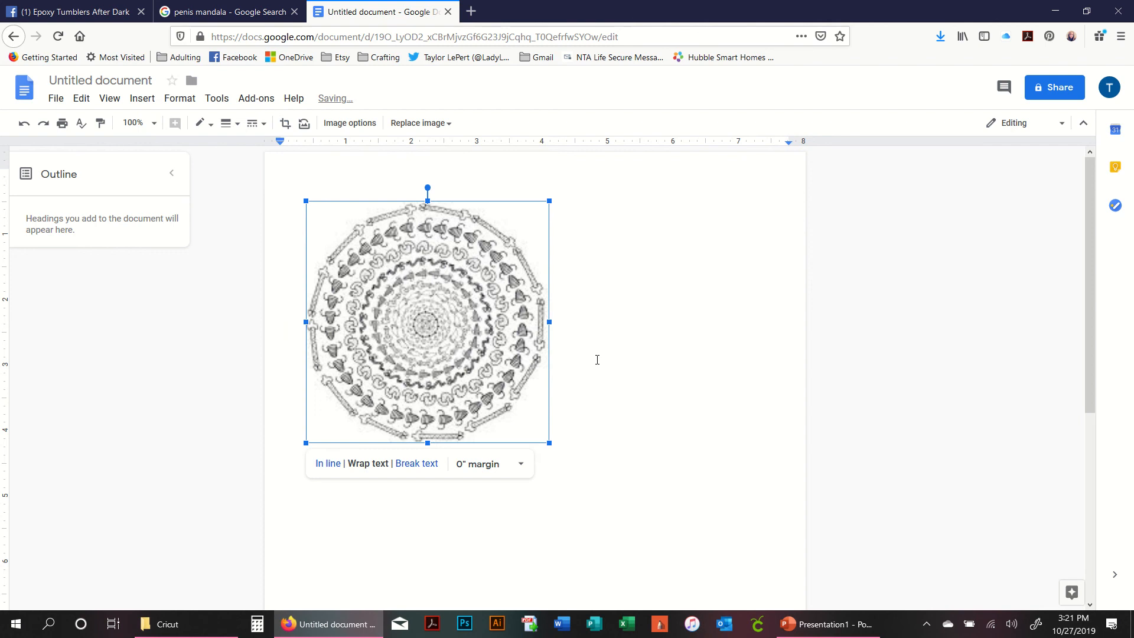
- Move the mandala image toward the centre of the page
drag(421, 299, 591, 351)
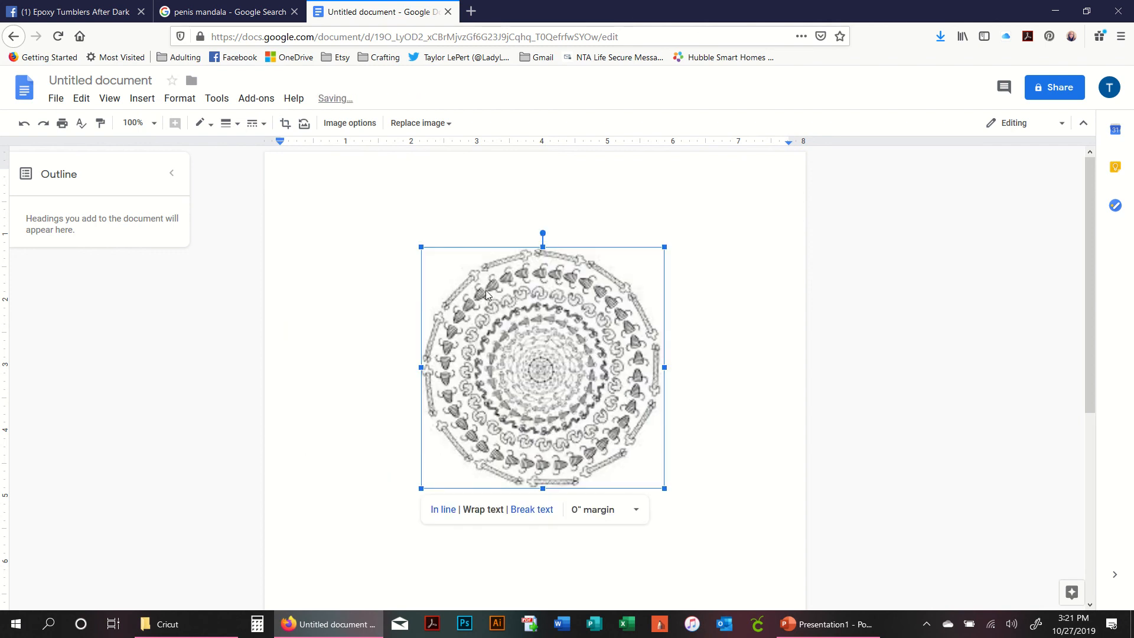
click(1016, 124)
click(1029, 157)
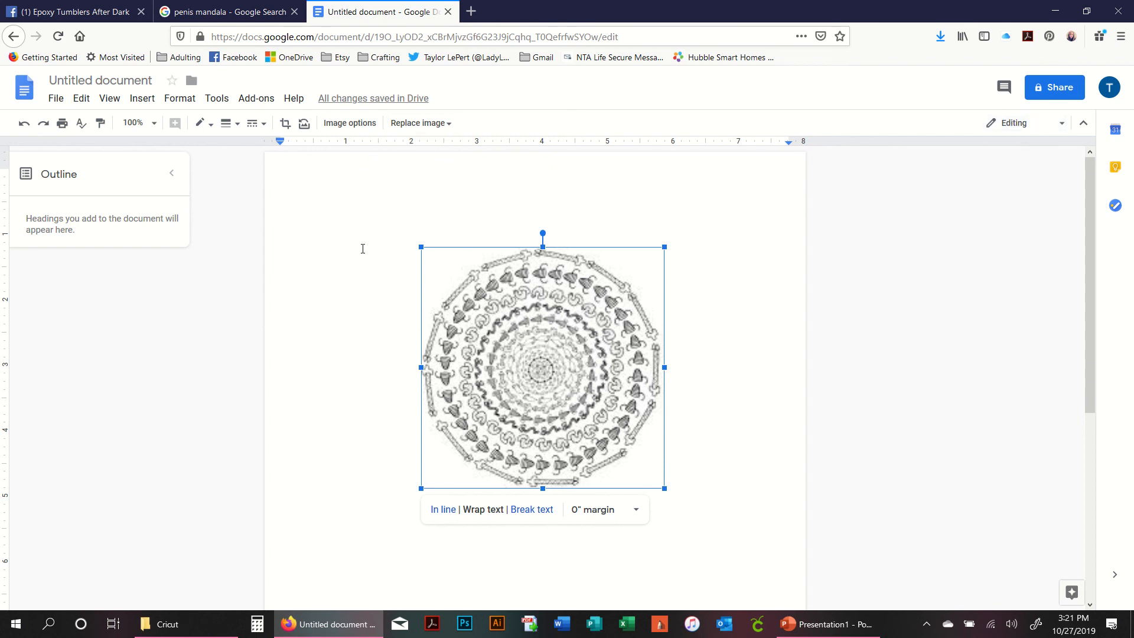
- Recolor the mandala image with the Dark 8 preset in Image options
click(356, 125)
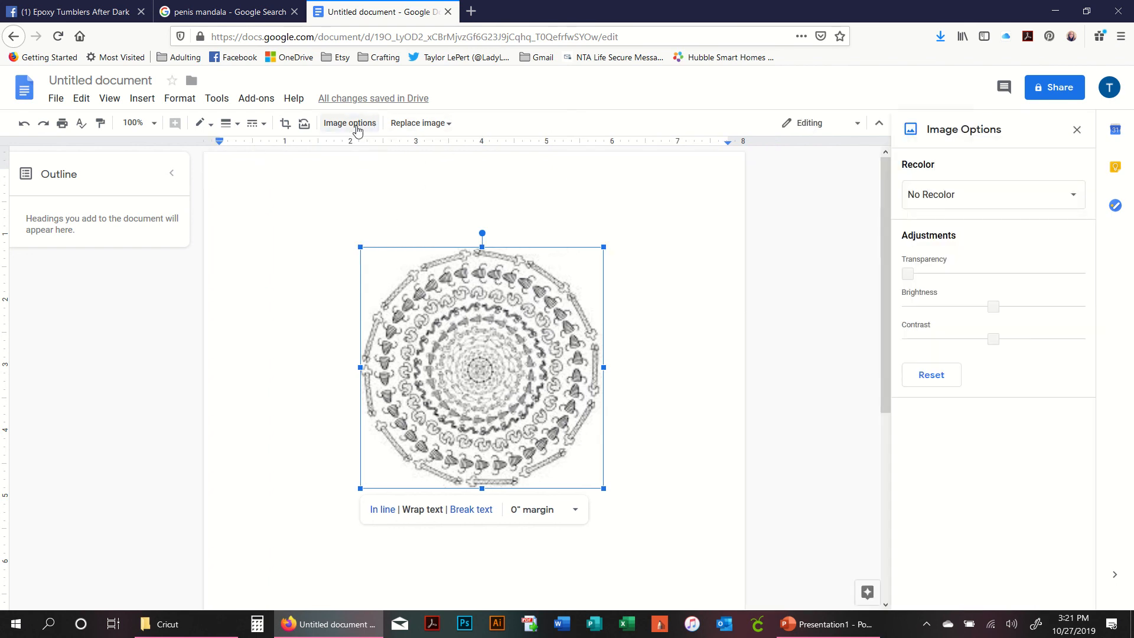
click(967, 204)
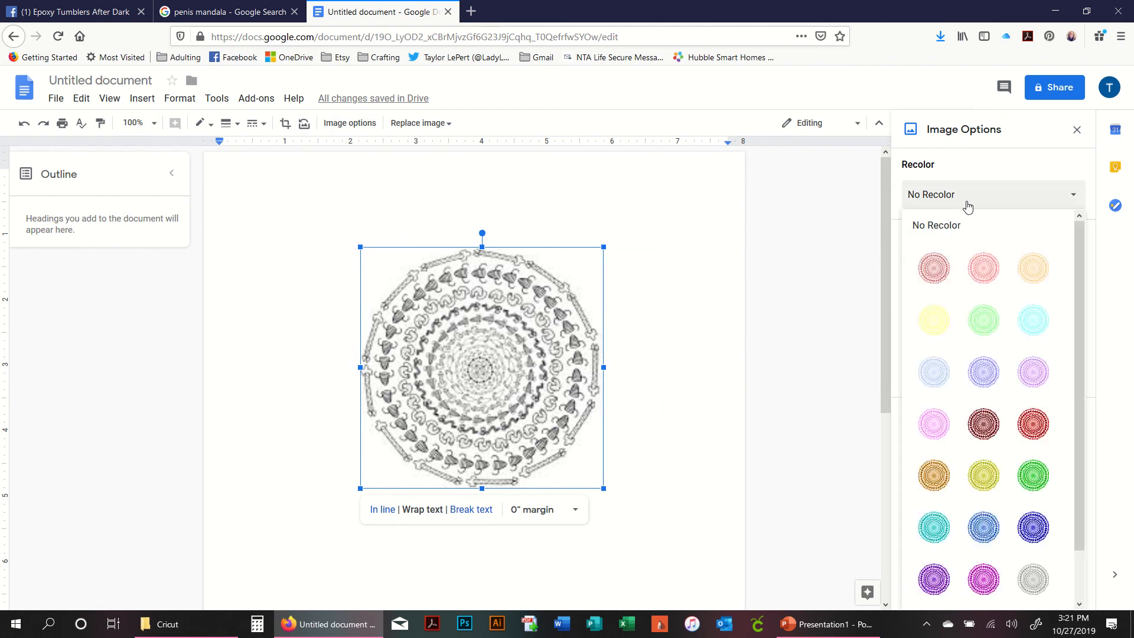
click(983, 423)
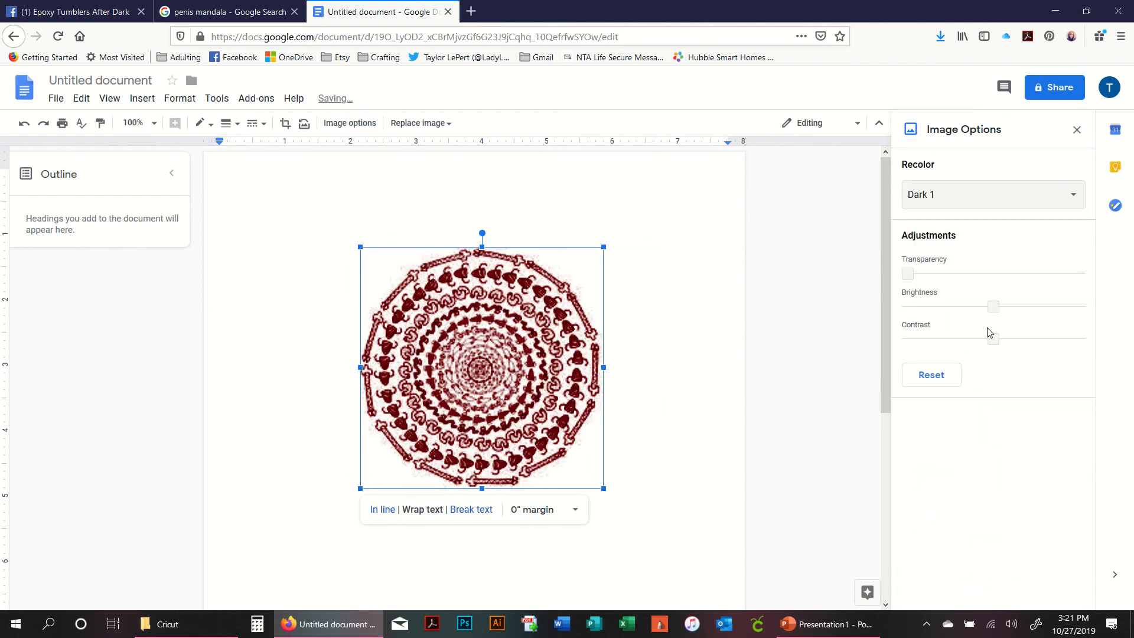
click(984, 192)
scroll(1014, 484, down, 2)
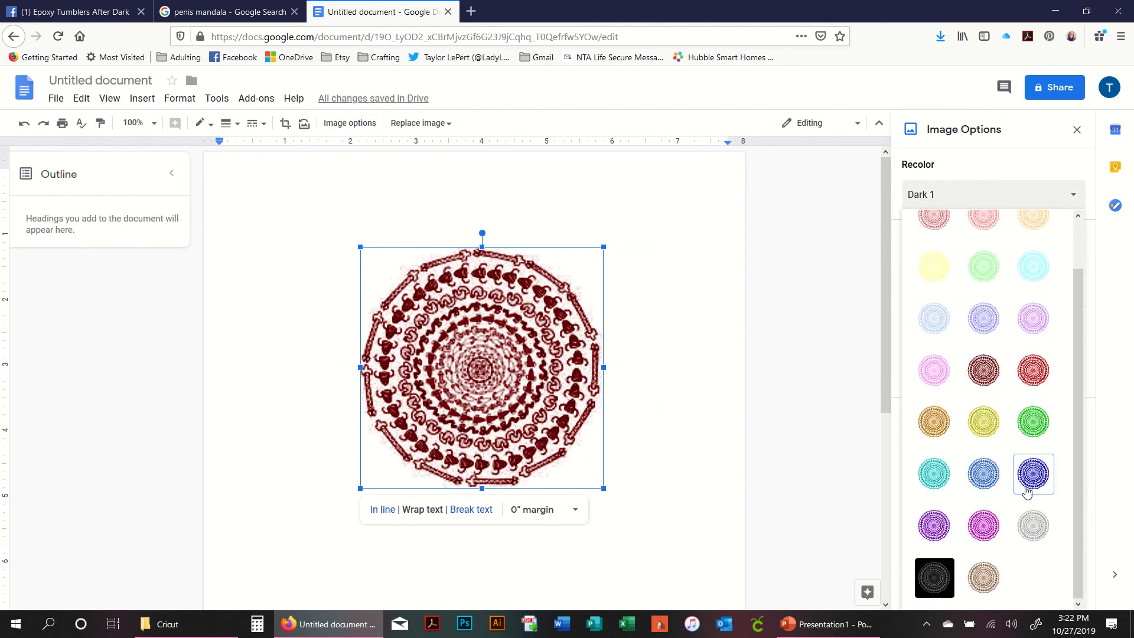
click(1033, 474)
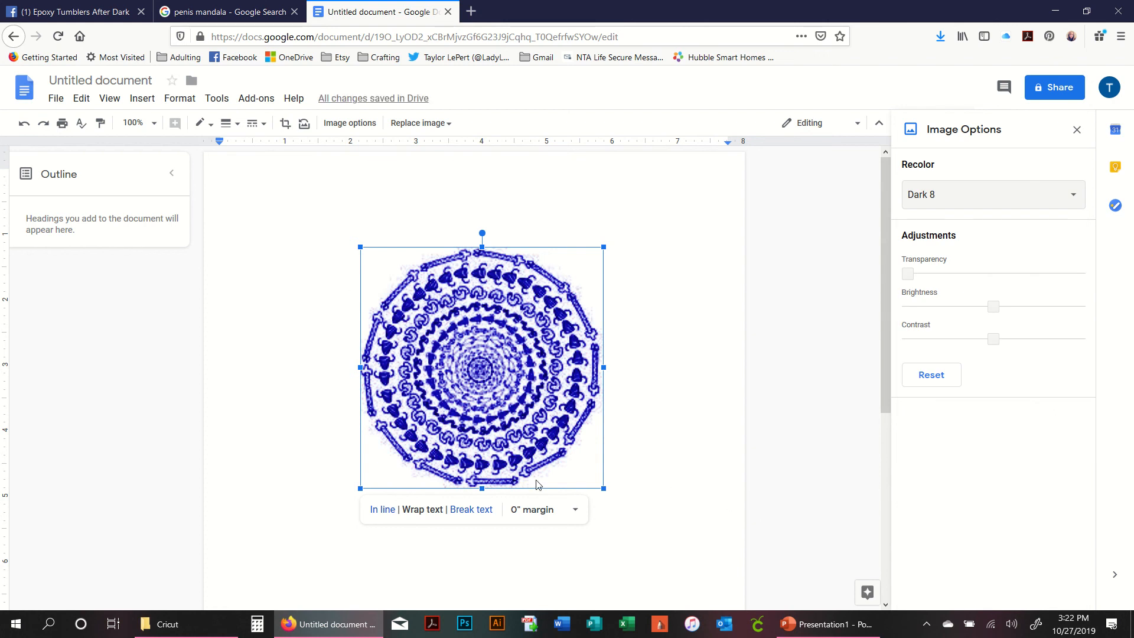
- Undo the mandala's recolors and move
key(ctrl+plus)
key(ctrl+plus)
key(ctrl+plus)
key(ctrl+plus)
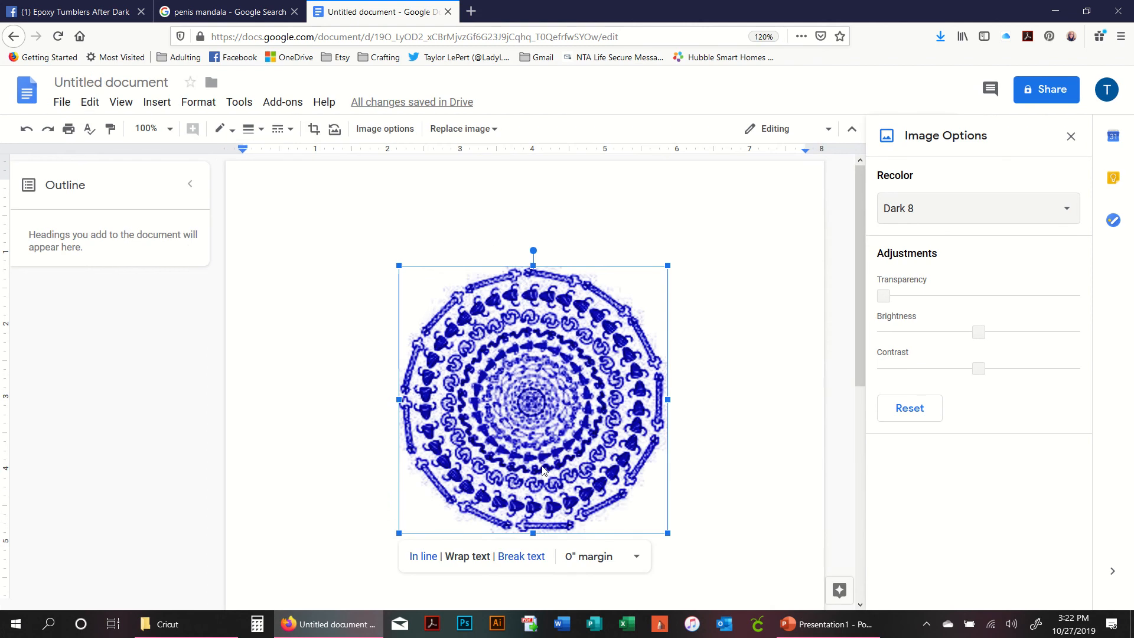
key(ctrl+e)
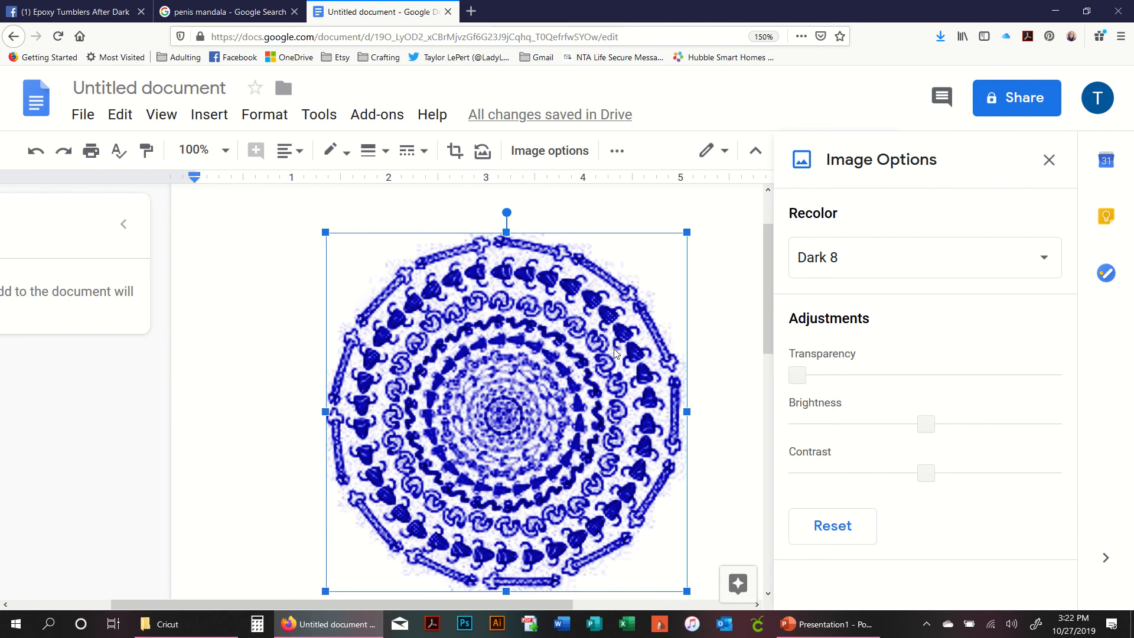
key(ctrl+z)
key(ctrl+z)
key(ctrl+z)
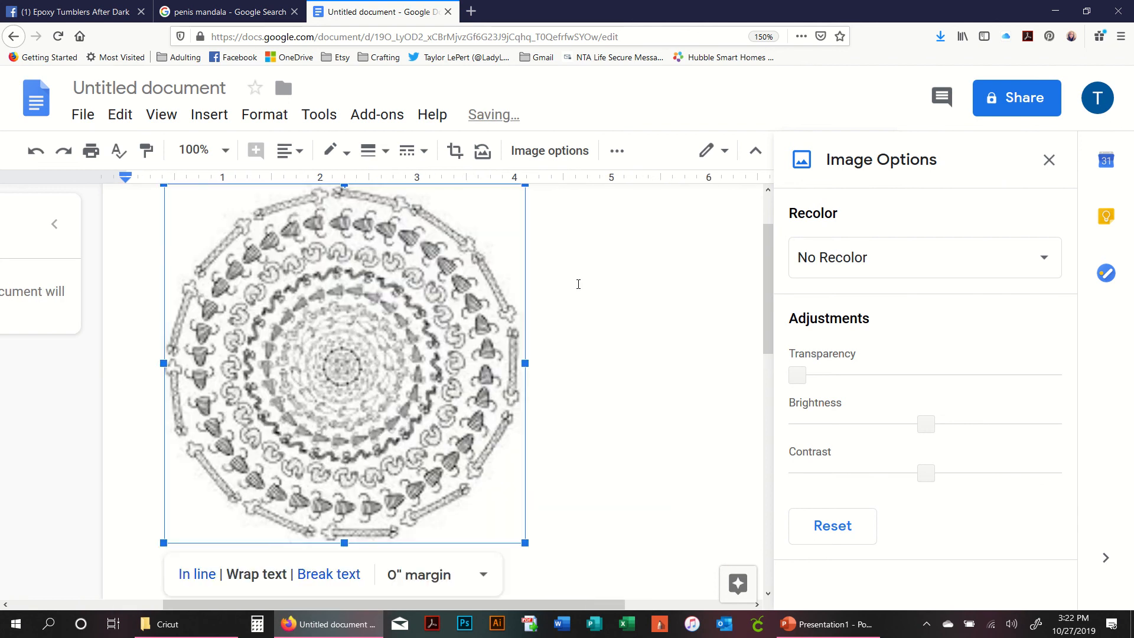
- Move the mandala image near the page's top-left corner
key(ctrl+minus)
key(ctrl+minus)
key(ctrl+minus)
key(ctrl+minus)
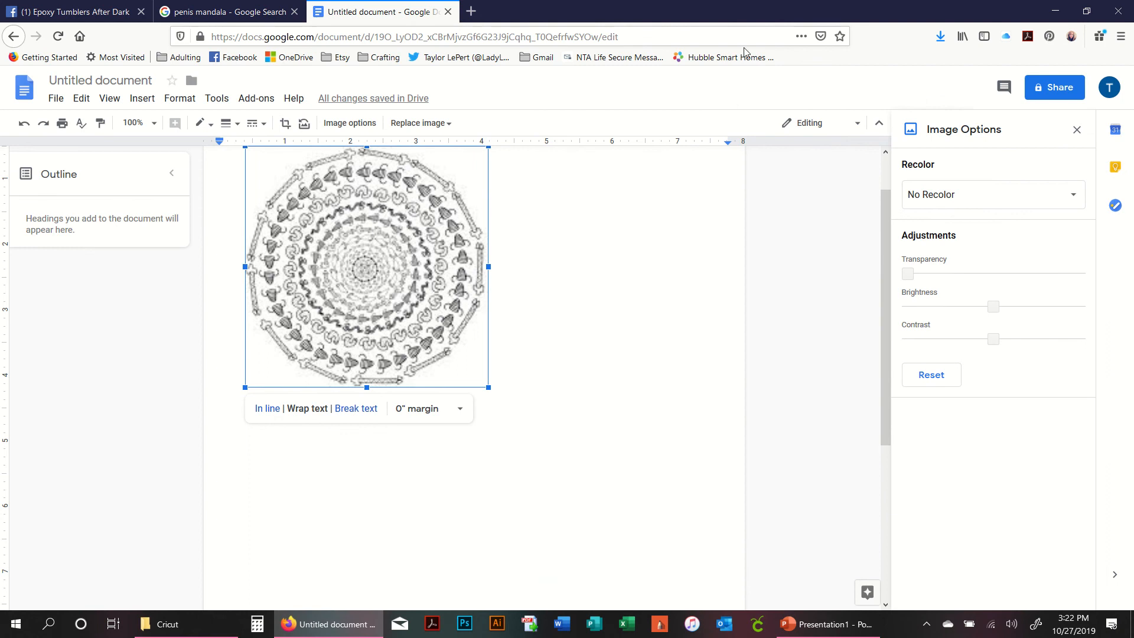
key(ctrl+minus)
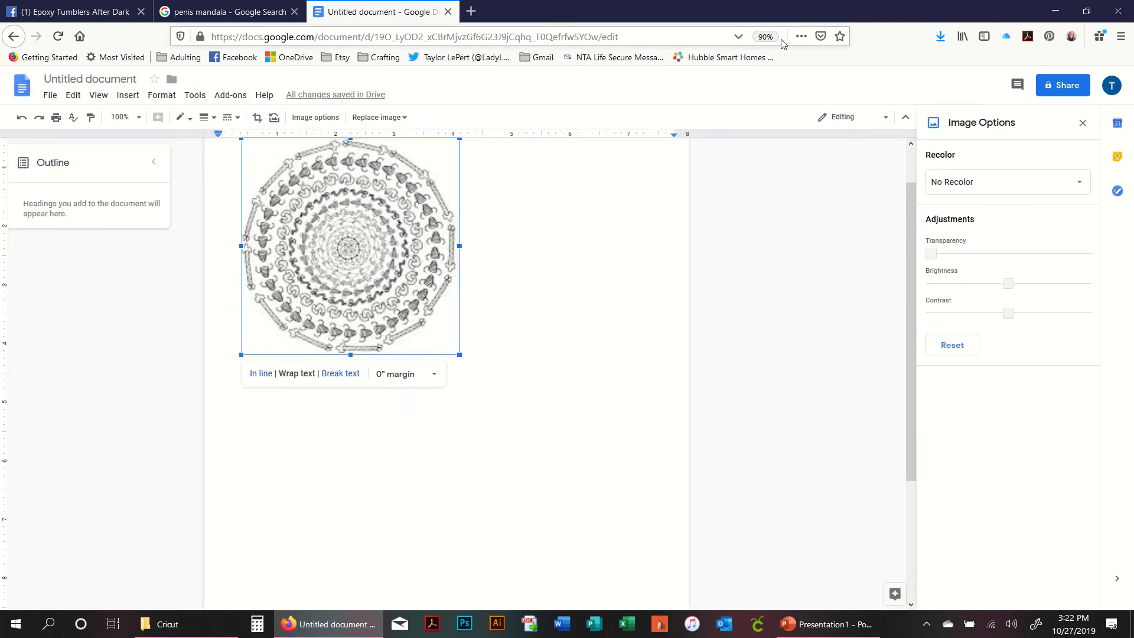
key(ctrl+plus)
drag(419, 222, 495, 312)
drag(391, 318, 383, 266)
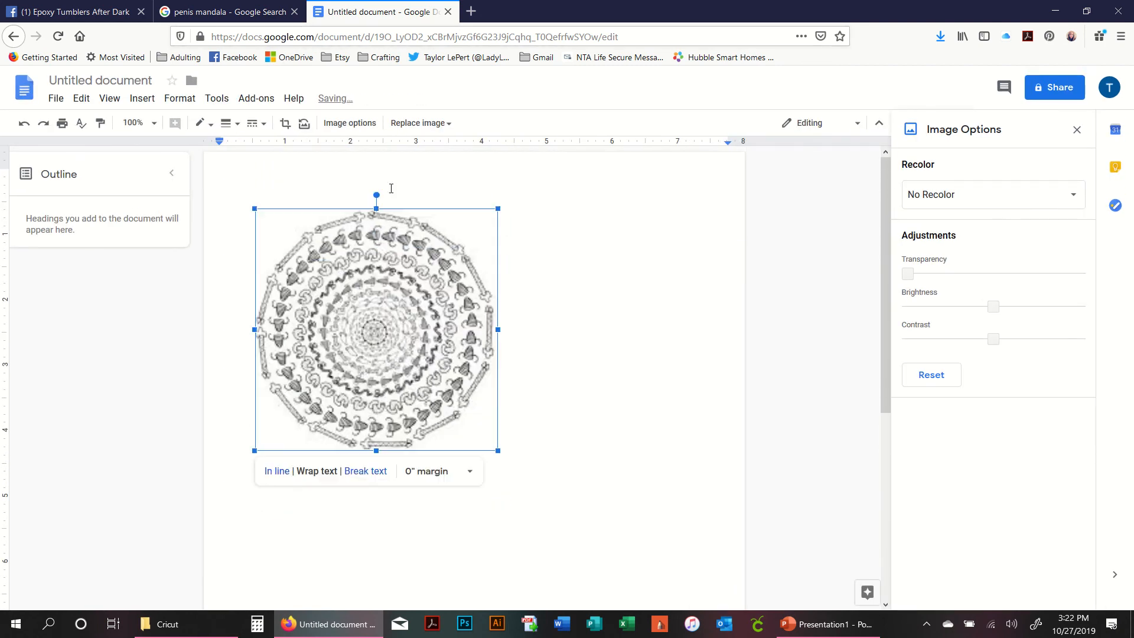
right_click(315, 269)
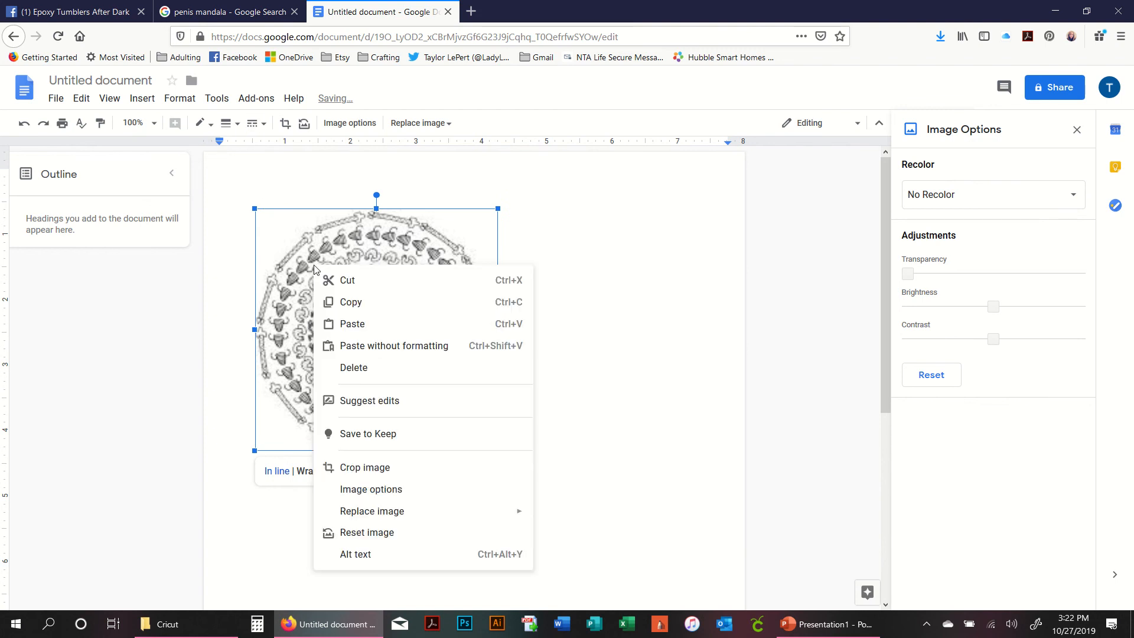
click(445, 490)
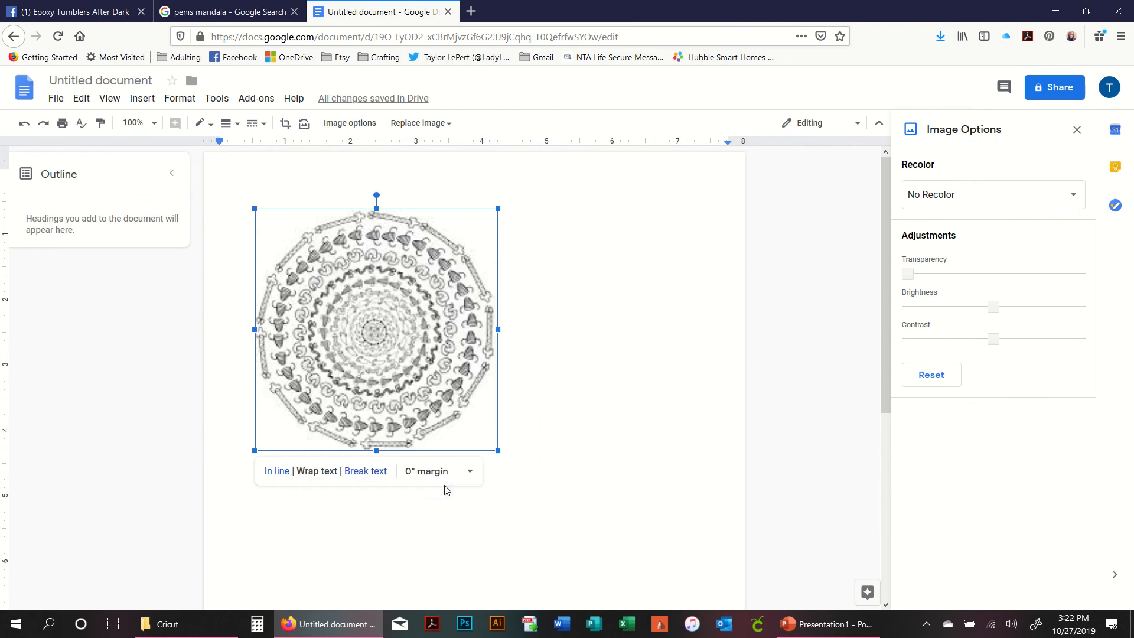
click(1077, 131)
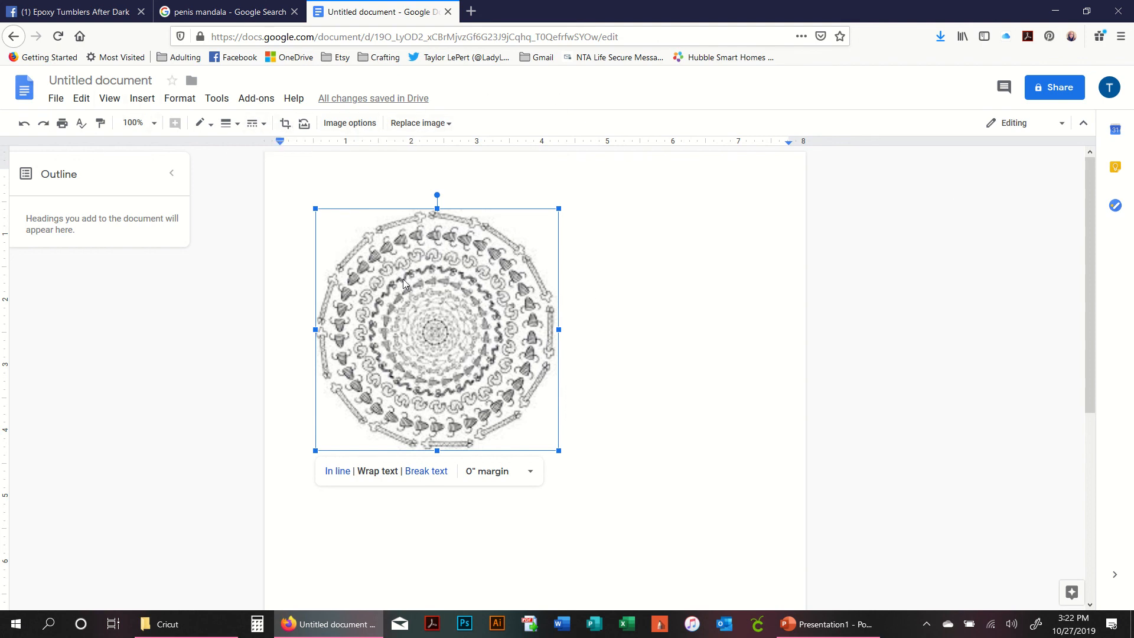
- Shrink the mandala image to about 3 inches wide and move it to the right half of the page
mouse_move(405, 282)
mouse_down()
mouse_move(384, 244)
mouse_move(405, 272)
mouse_up()
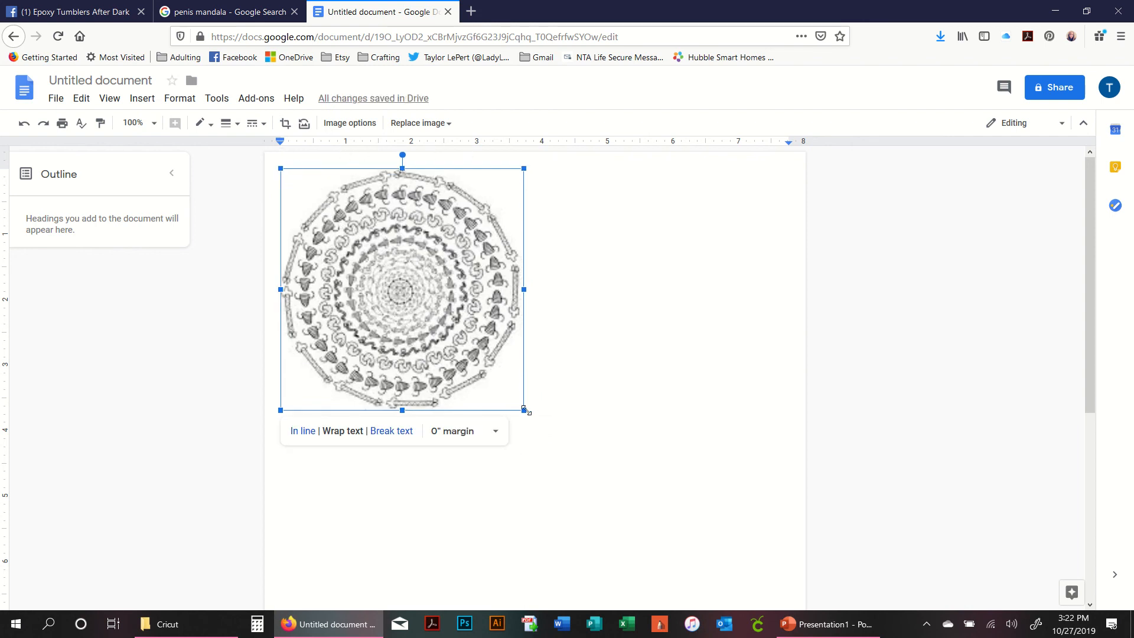
drag(523, 409, 466, 367)
click(575, 372)
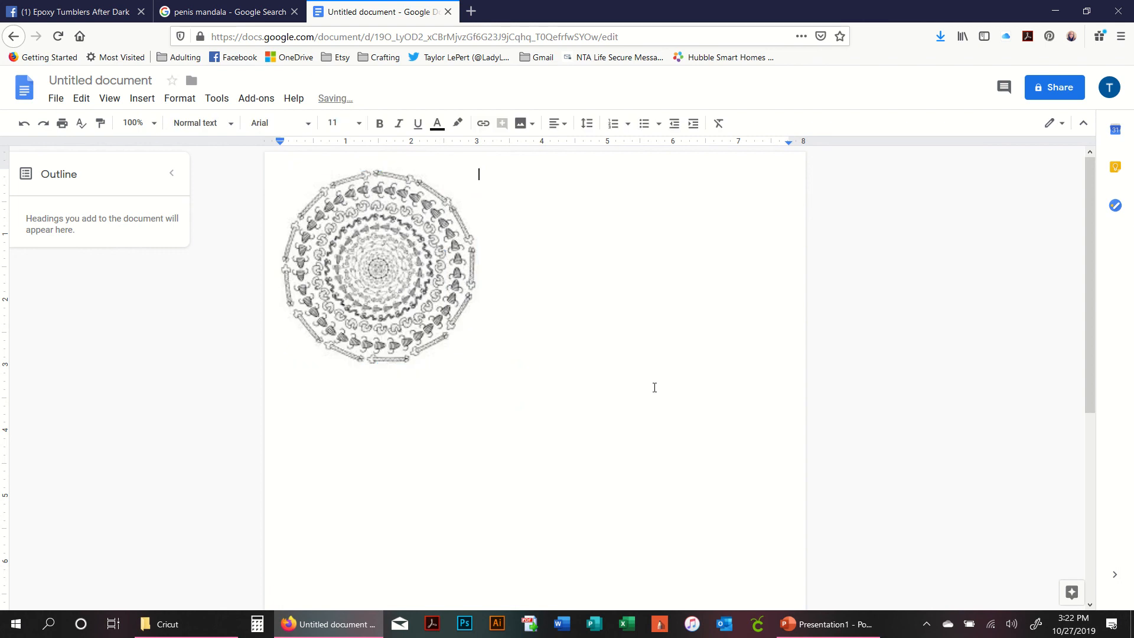
drag(466, 177, 750, 323)
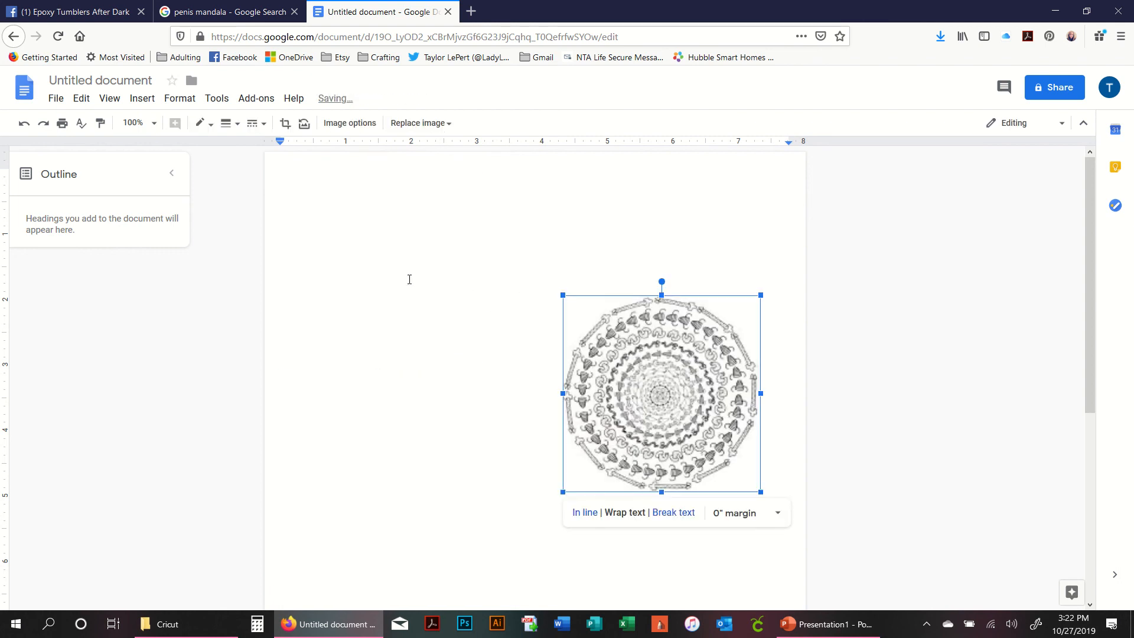
click(407, 278)
- Switch to File Explorer and open the Be a unicorn not a Twatopotamus folder under SVGs
click(233, 621)
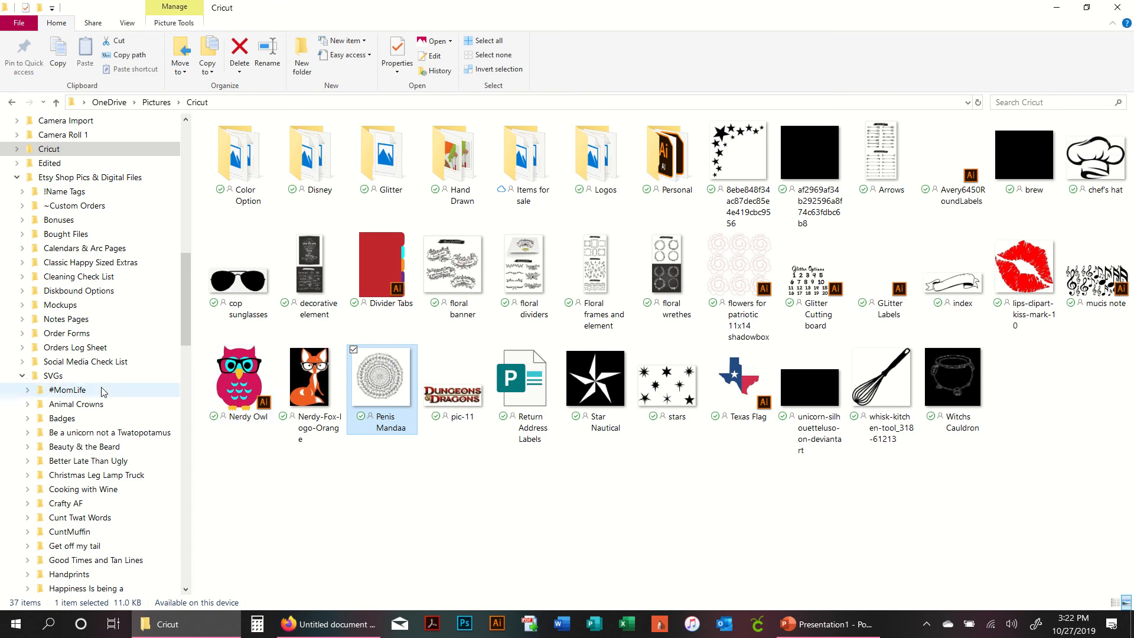
click(79, 404)
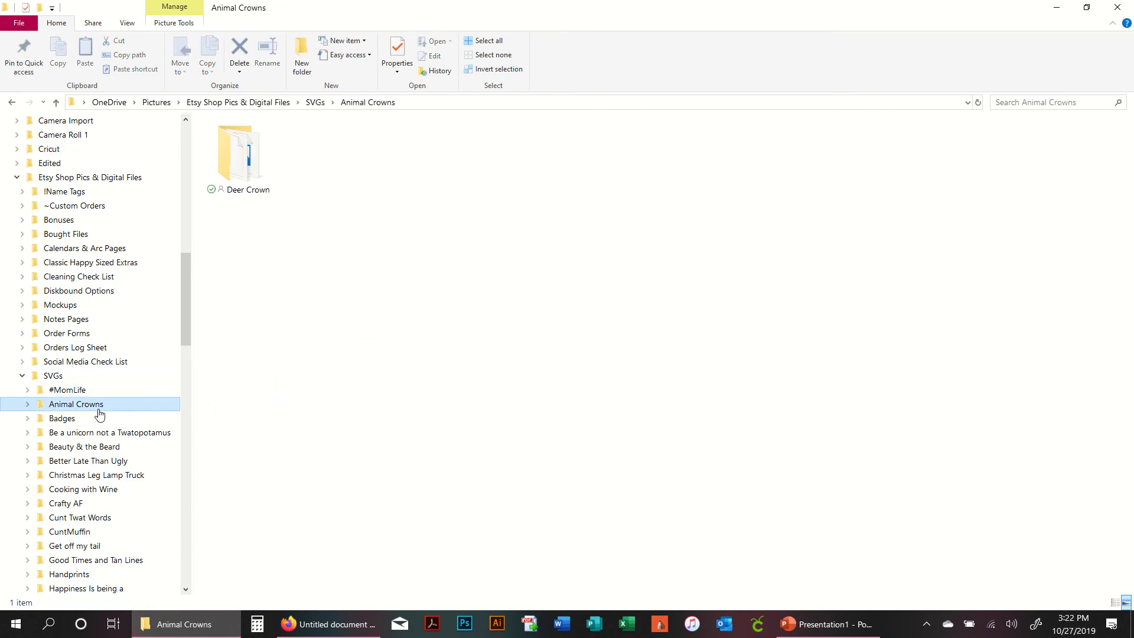
click(89, 419)
click(106, 432)
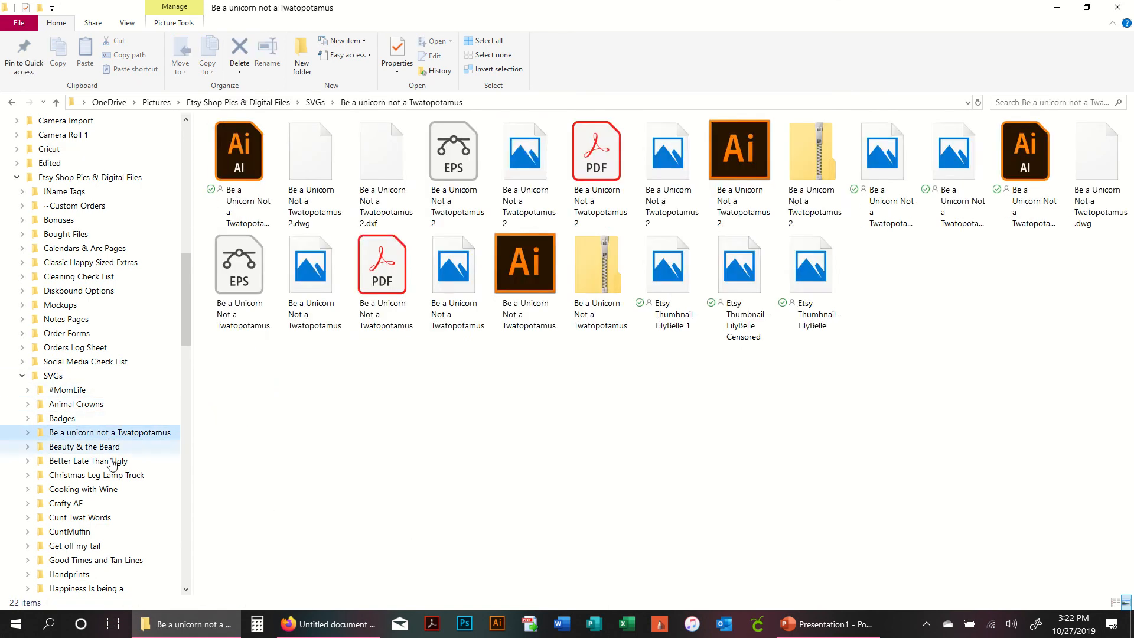
right_click(458, 462)
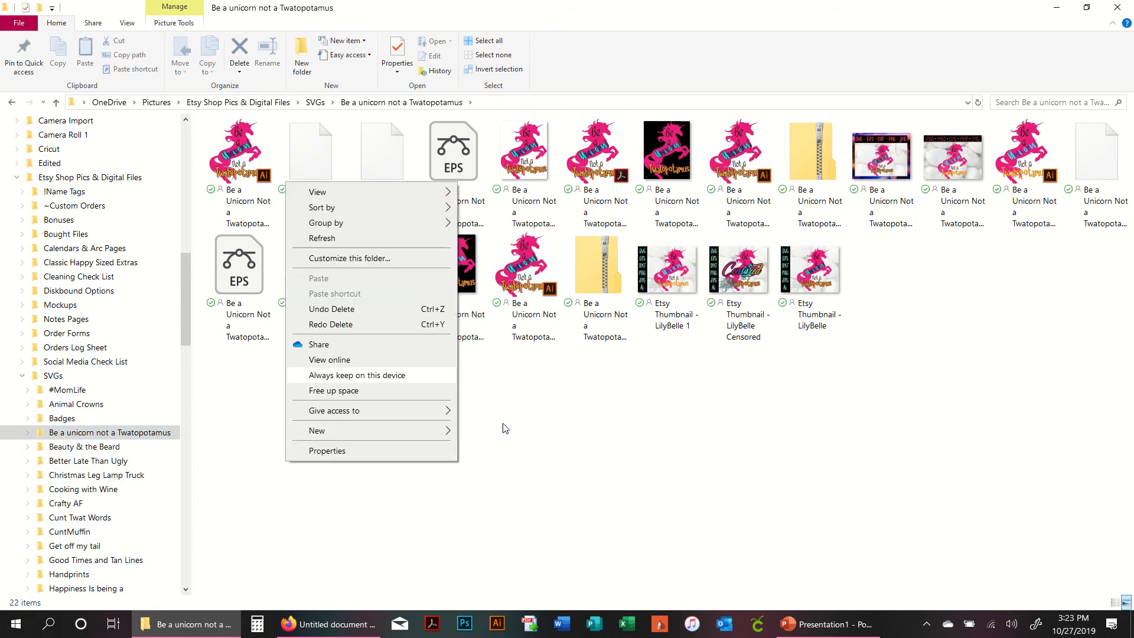
click(573, 480)
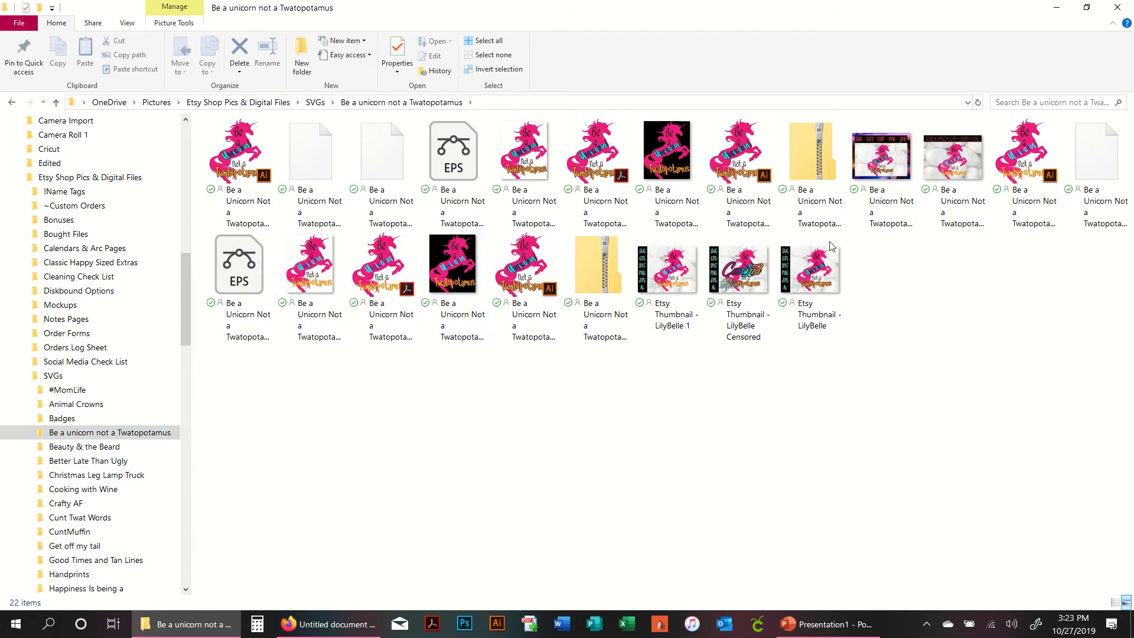
- Switch the folder to Details view to compare the unicorn image file types
click(669, 175)
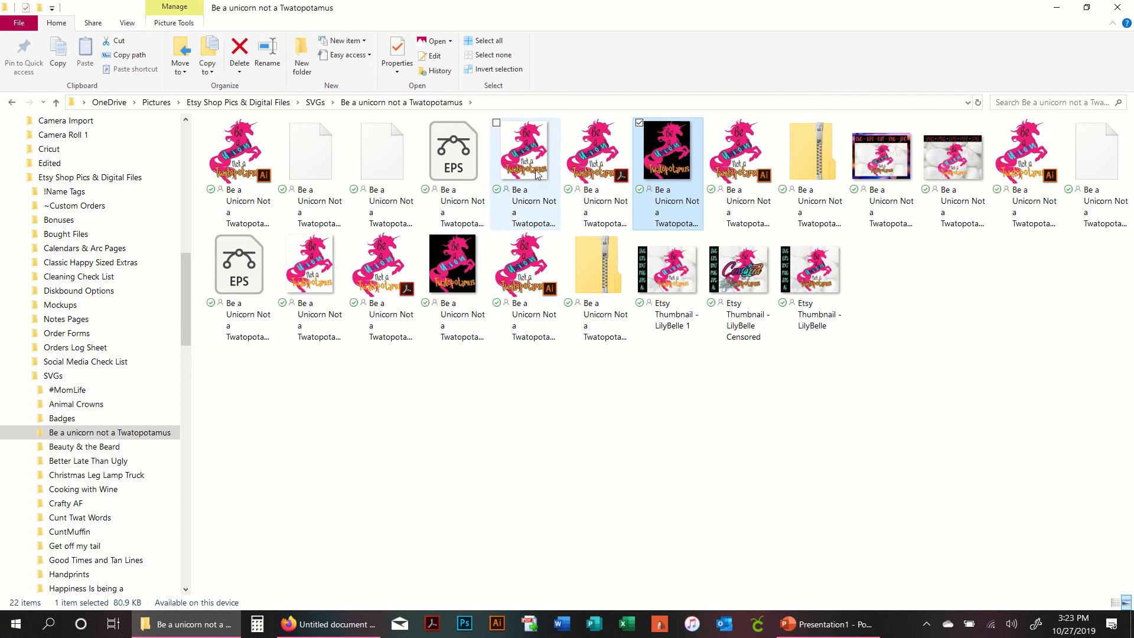
click(513, 152)
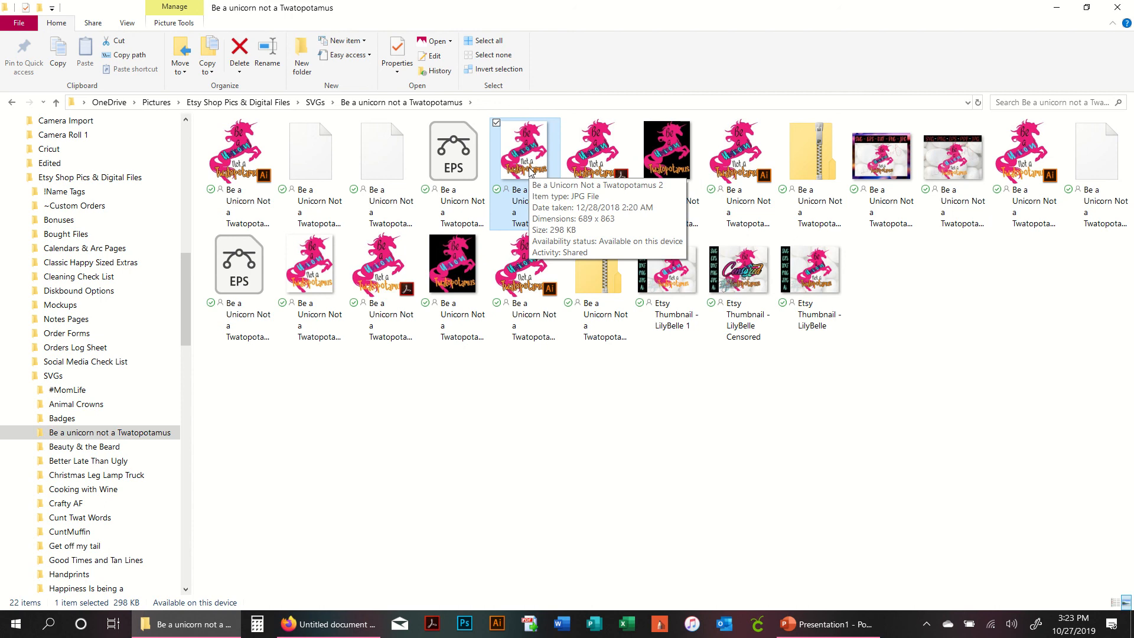
right_click(437, 423)
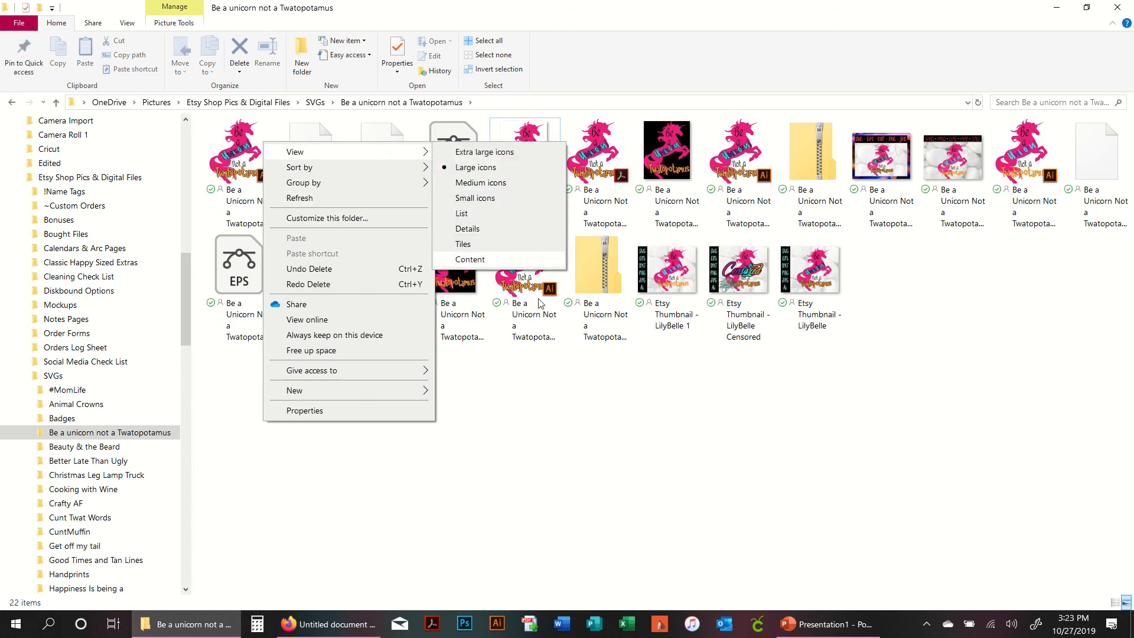
click(682, 411)
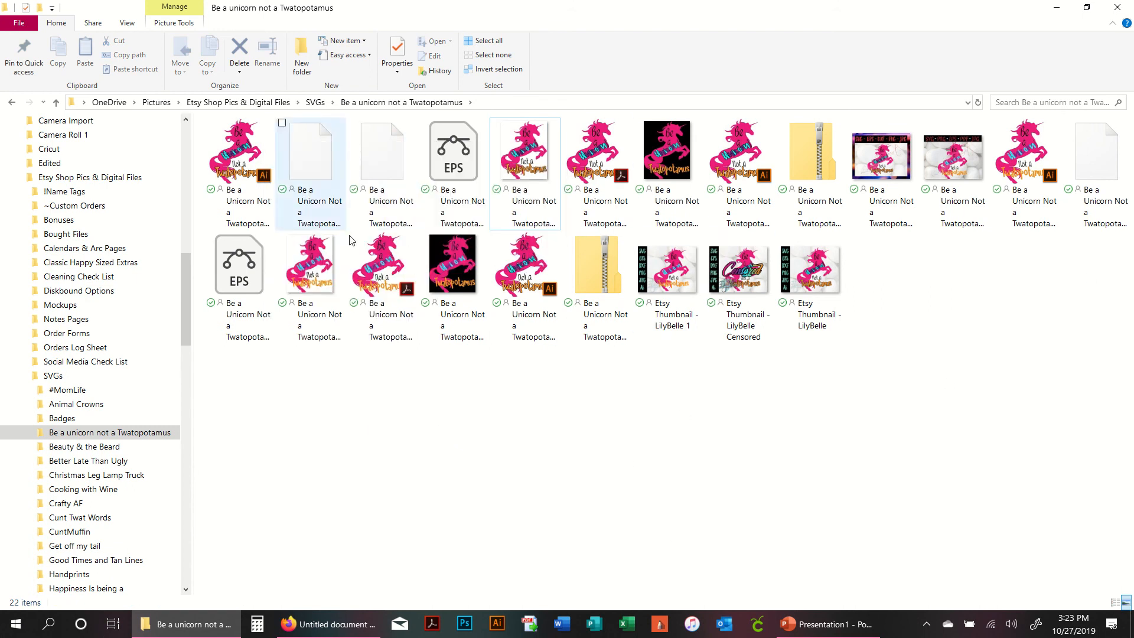
right_click(398, 402)
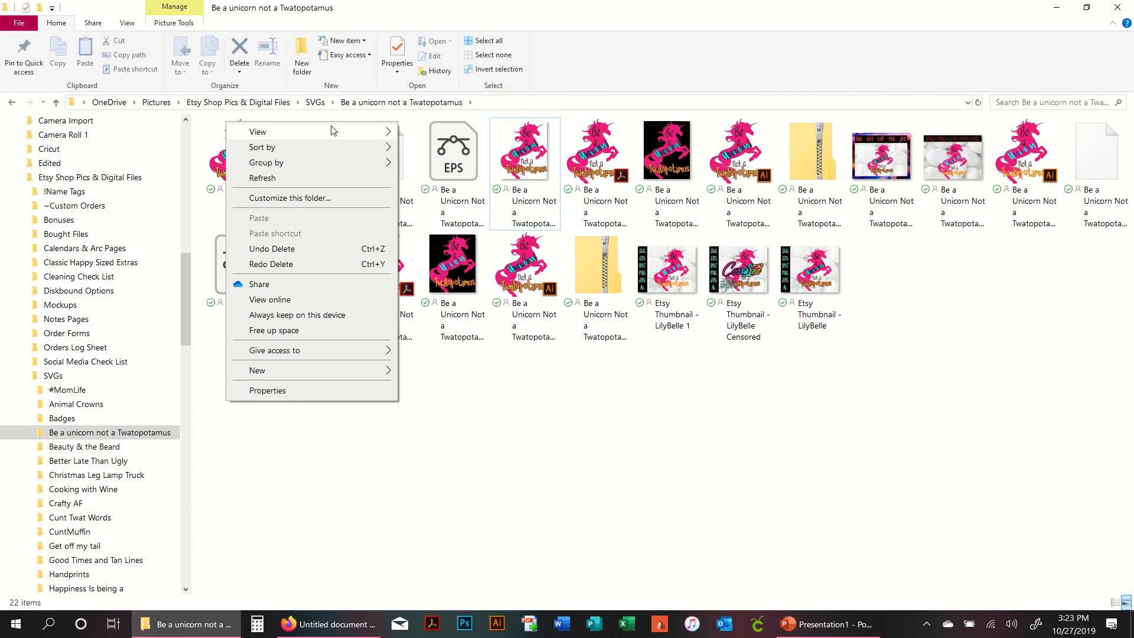
mouse_move(331, 131)
click(488, 208)
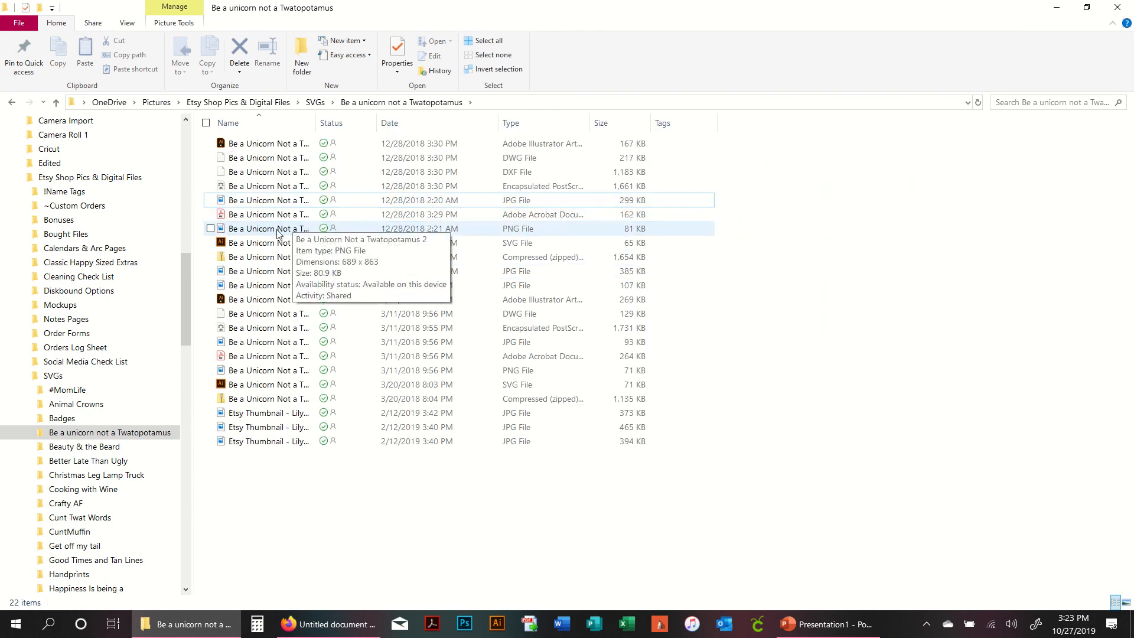
- Drag the Be a Unicorn Not a Twatopotamus 2 PNG into the document, set it to wrap text, and shrink it to about 3.3 inches wide
drag(276, 229, 406, 440)
click(580, 362)
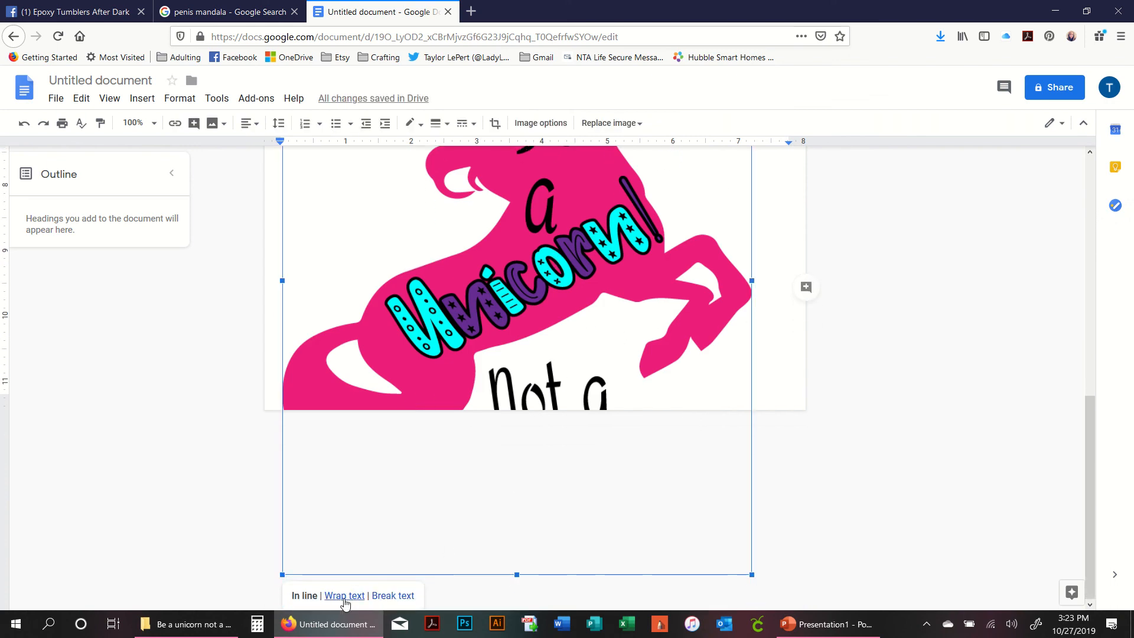
click(361, 596)
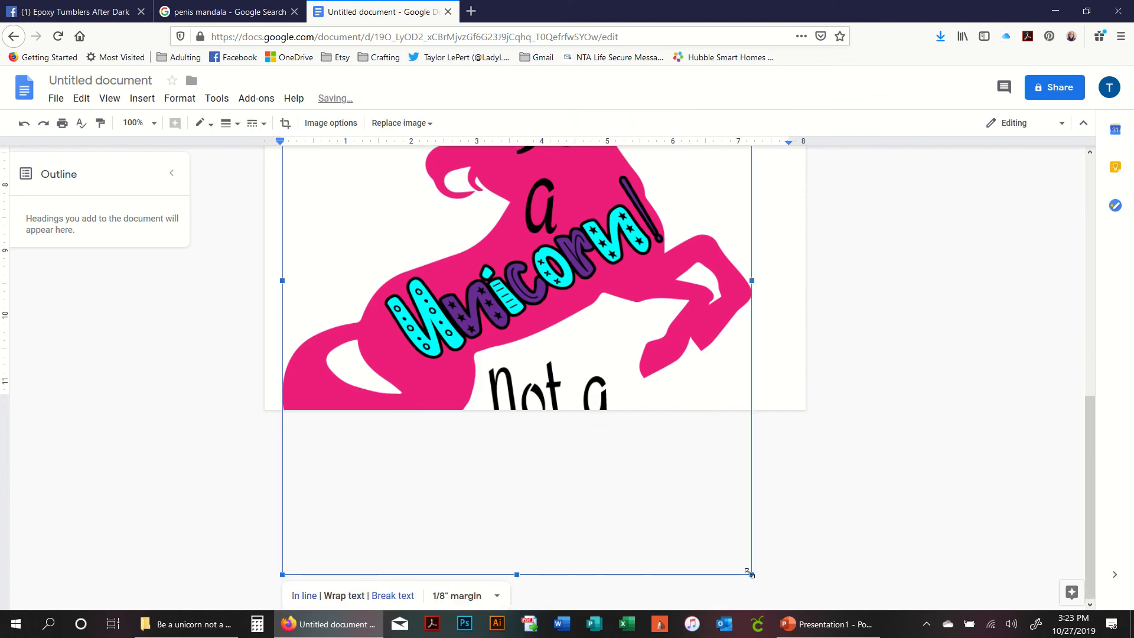
drag(750, 572, 420, 256)
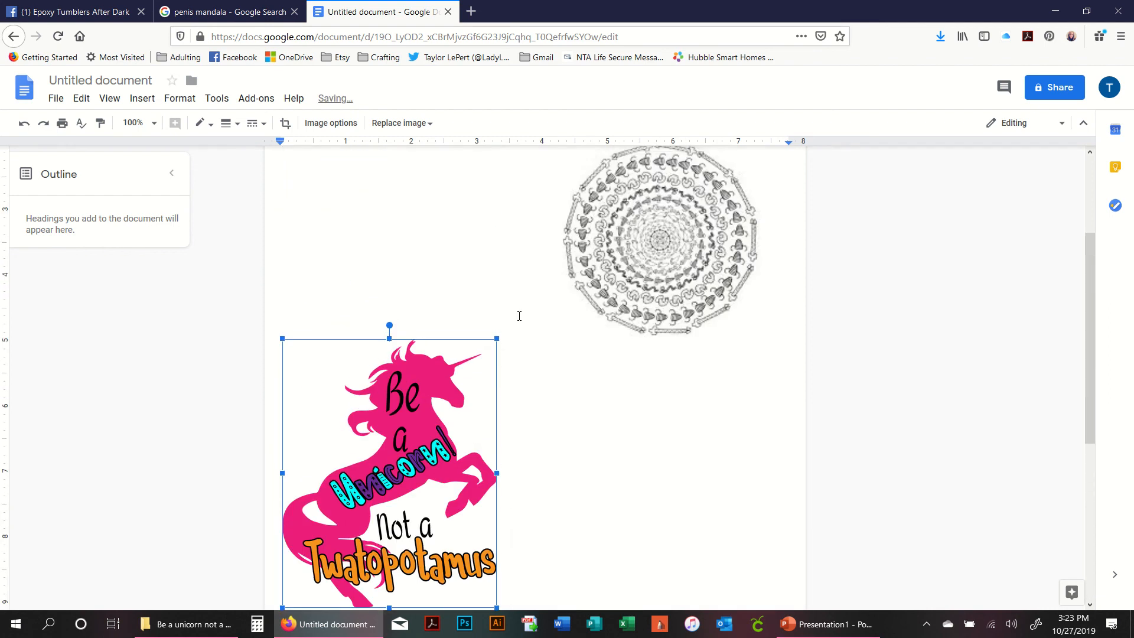
- Move the unicorn image to the top left of the page and lower the mandala beside it
scroll(519, 316, up, 3)
click(436, 395)
drag(425, 530, 459, 239)
drag(668, 279, 662, 315)
click(454, 278)
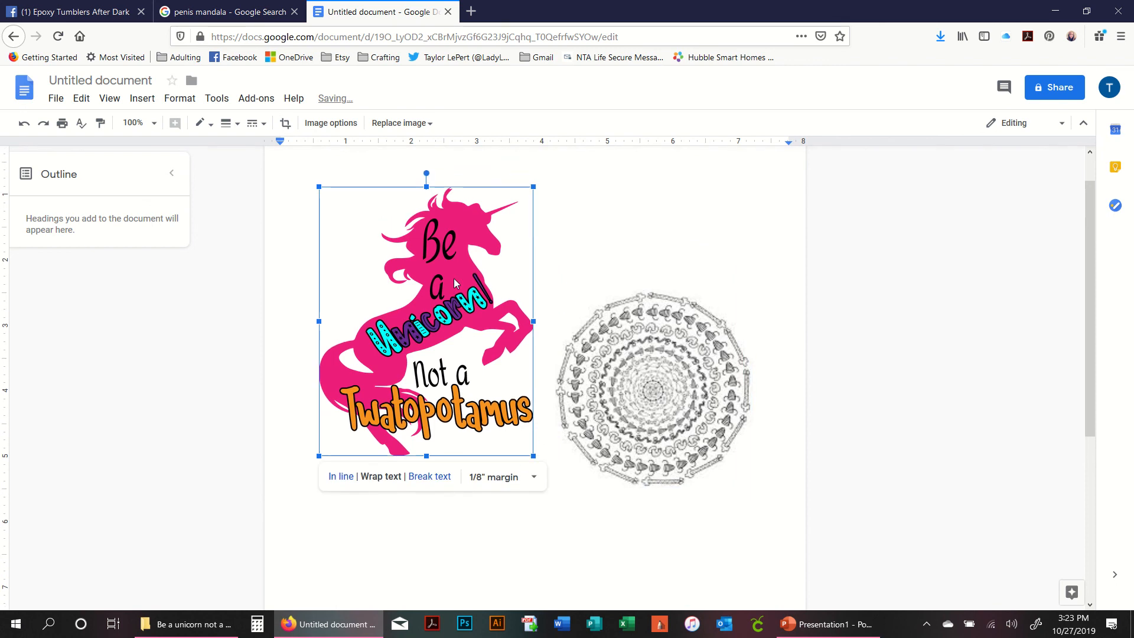
right_click(444, 290)
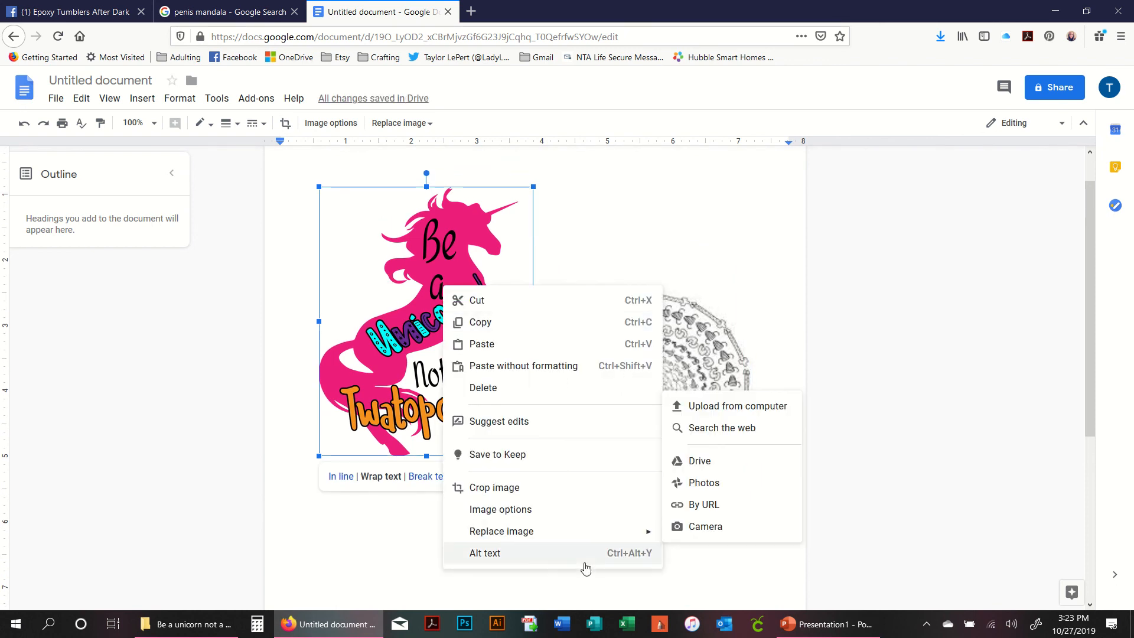
click(341, 230)
click(82, 99)
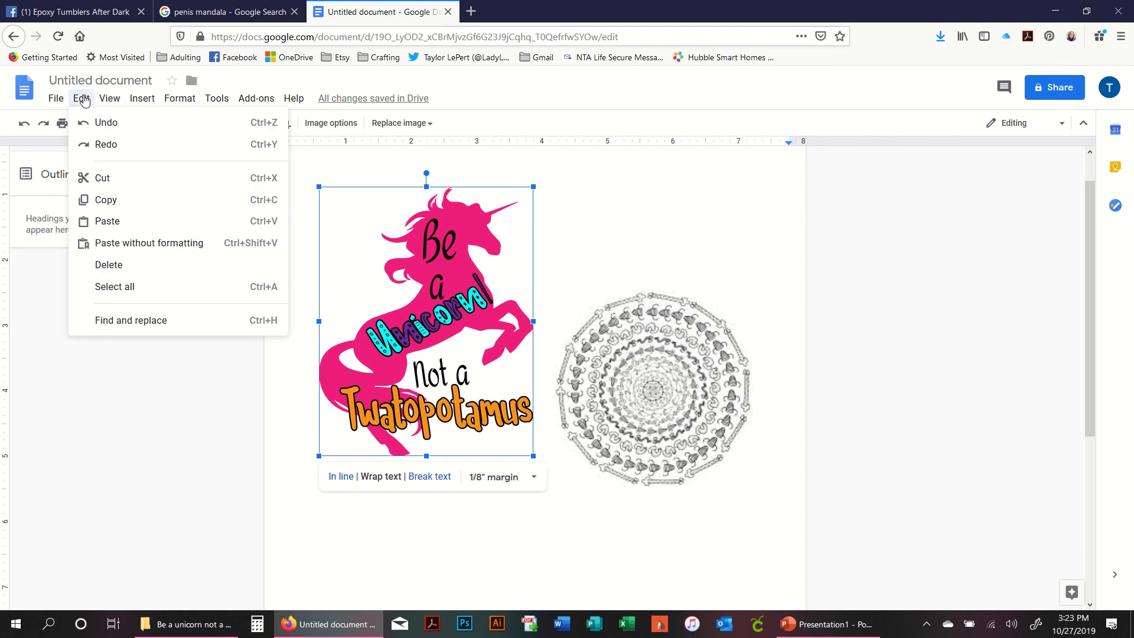
mouse_move(143, 100)
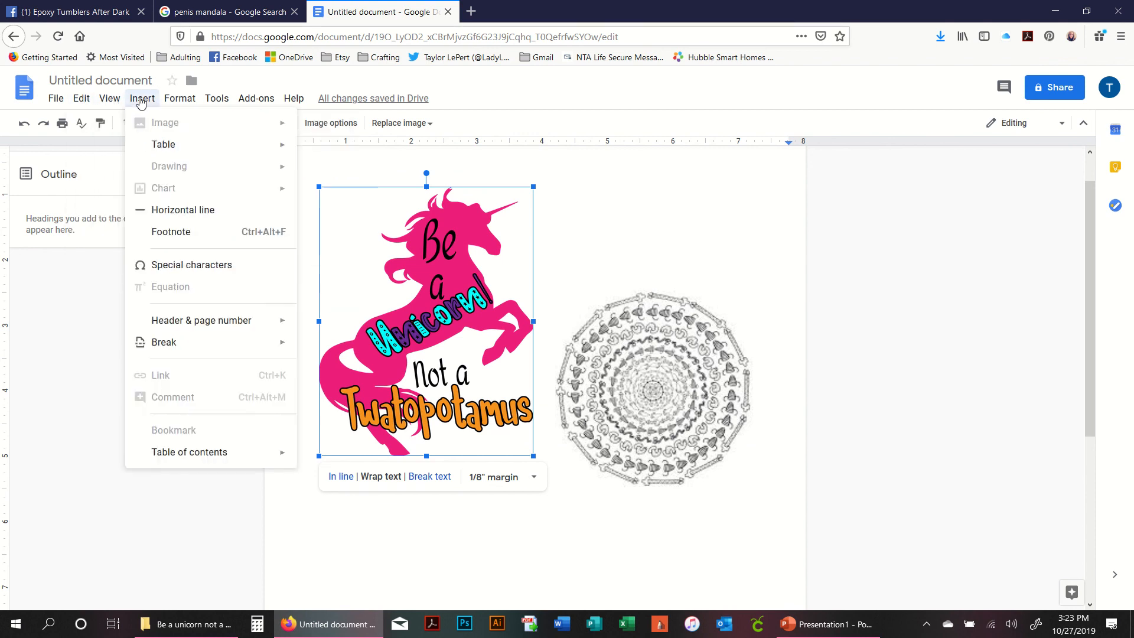
mouse_move(178, 108)
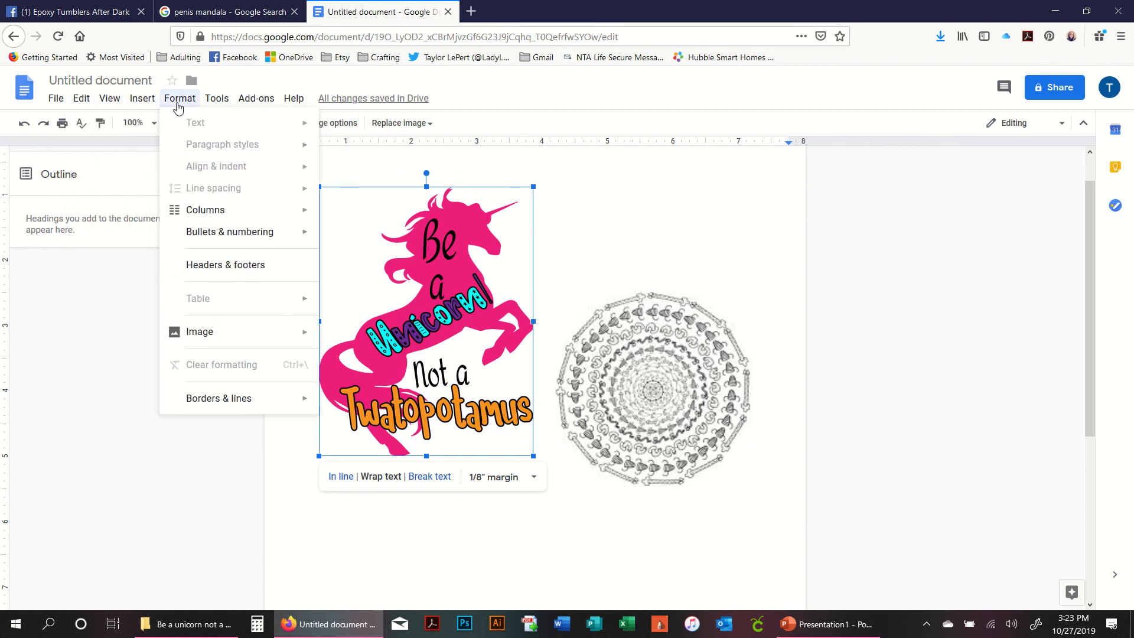
mouse_move(217, 101)
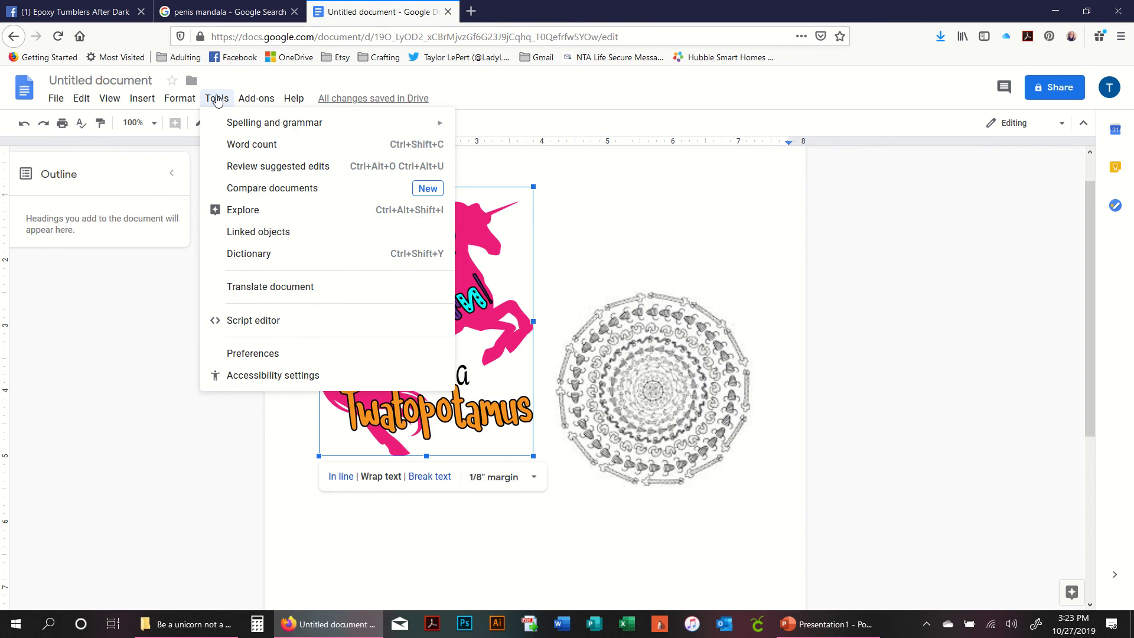
mouse_move(263, 106)
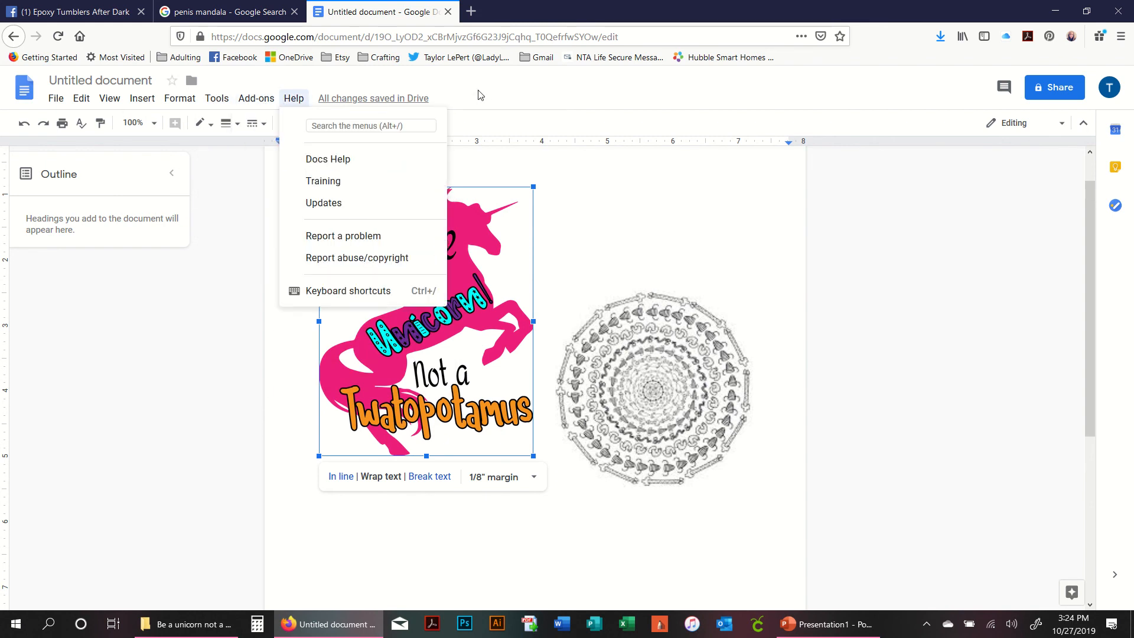
click(428, 258)
right_click(428, 257)
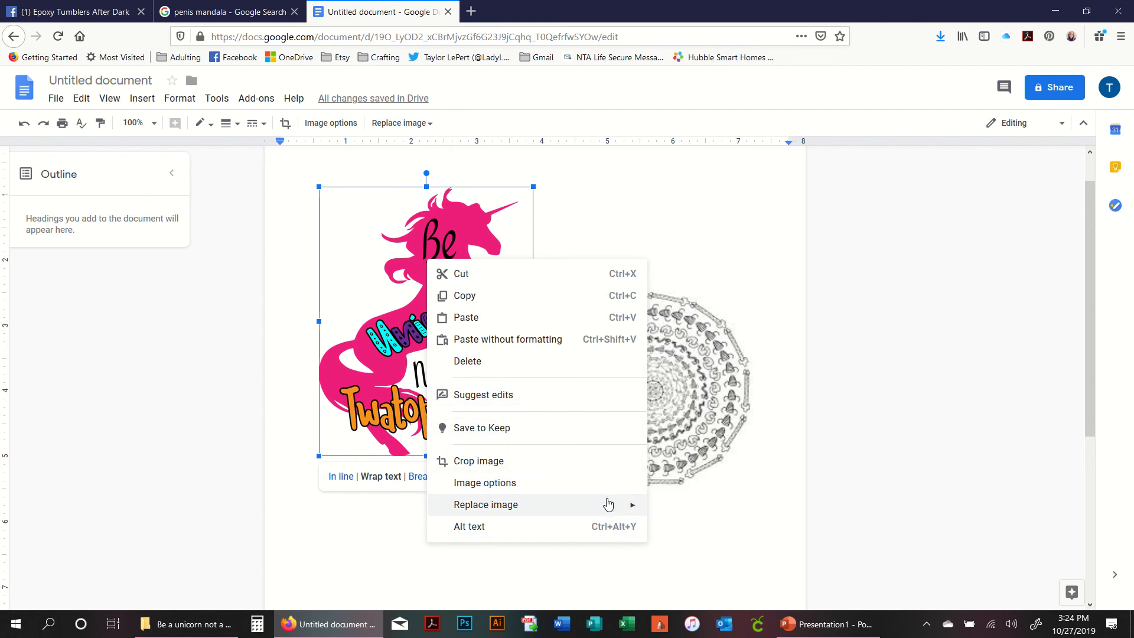
click(352, 236)
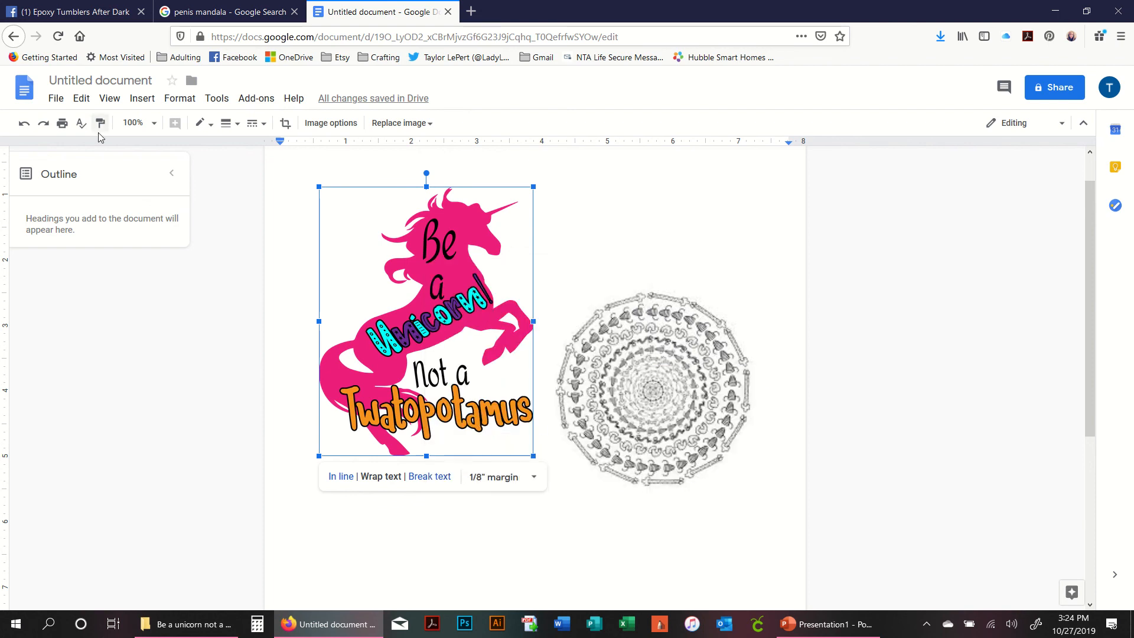
click(56, 99)
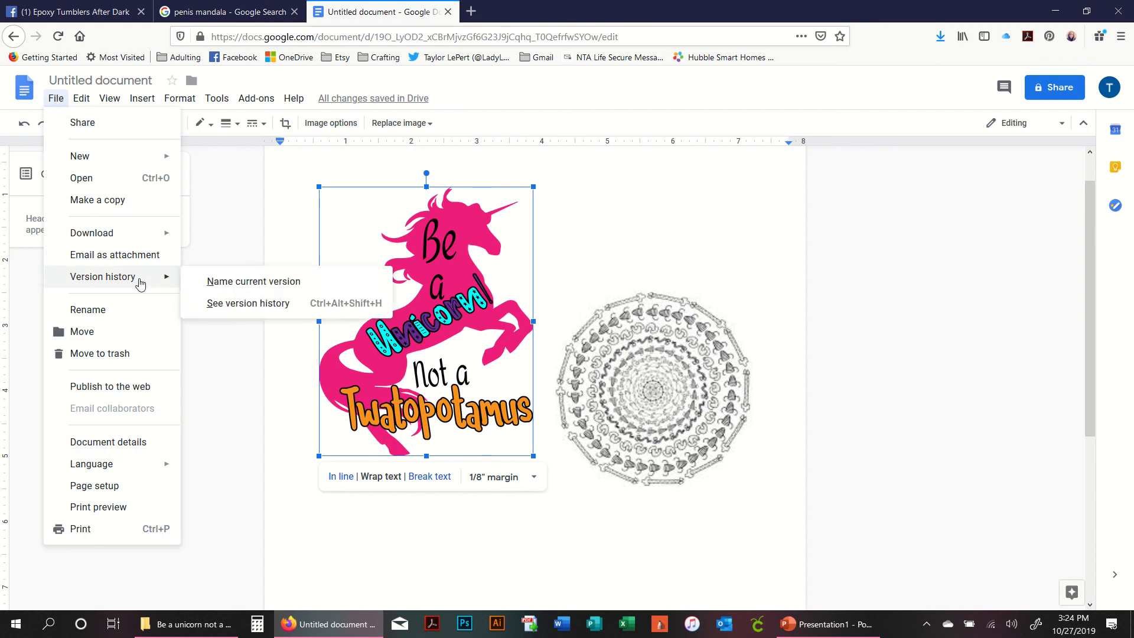
mouse_move(86, 103)
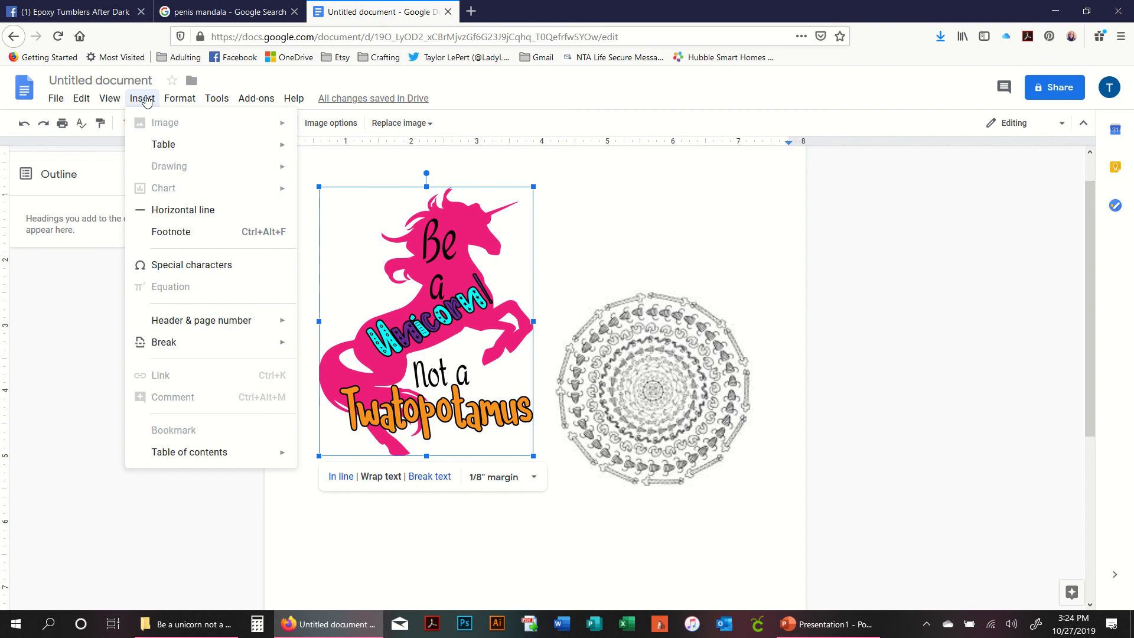
mouse_move(180, 100)
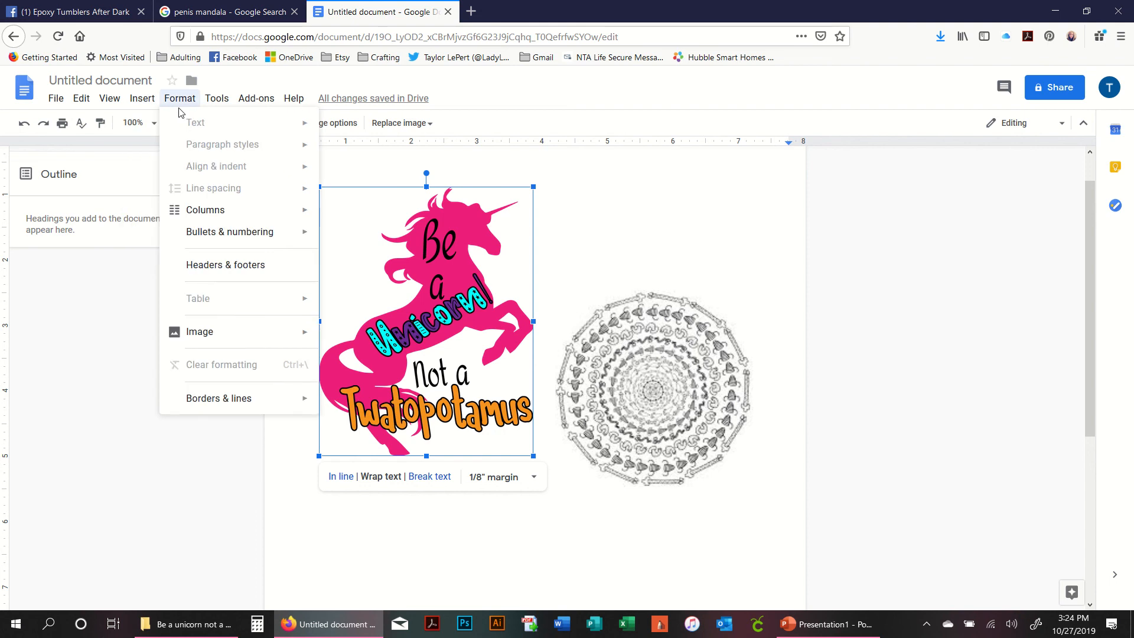
mouse_move(275, 339)
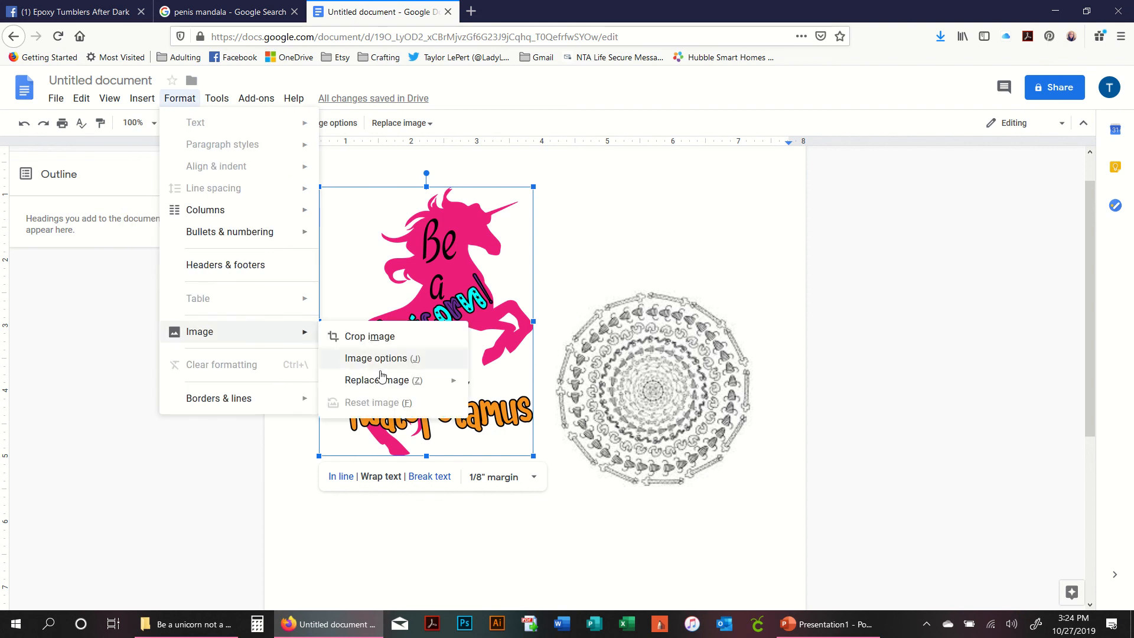
mouse_move(390, 383)
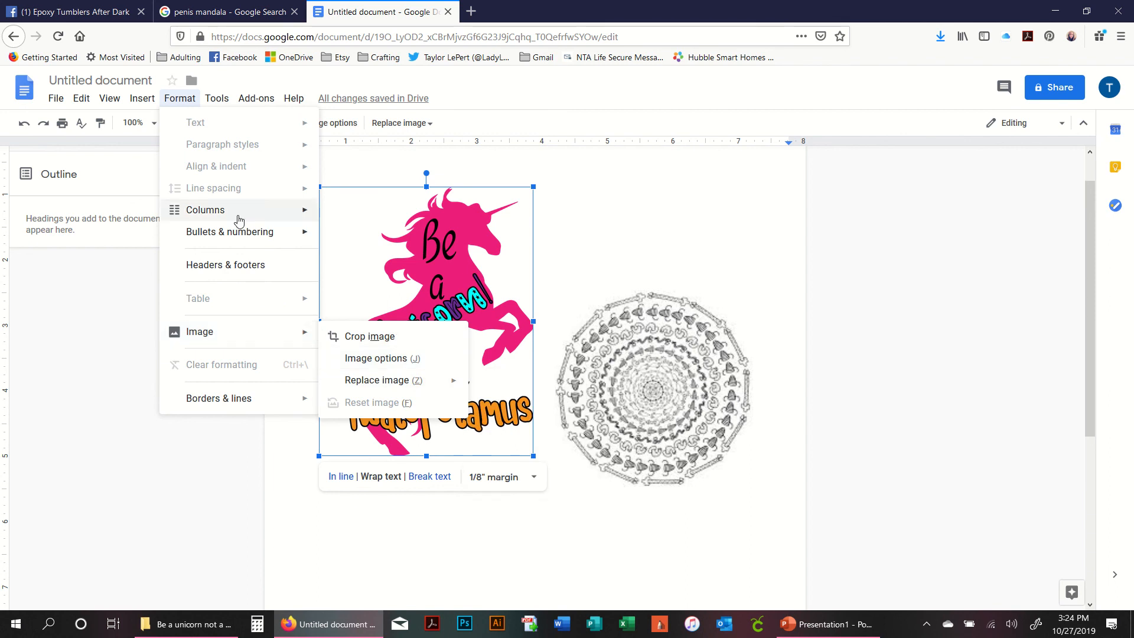
mouse_move(226, 100)
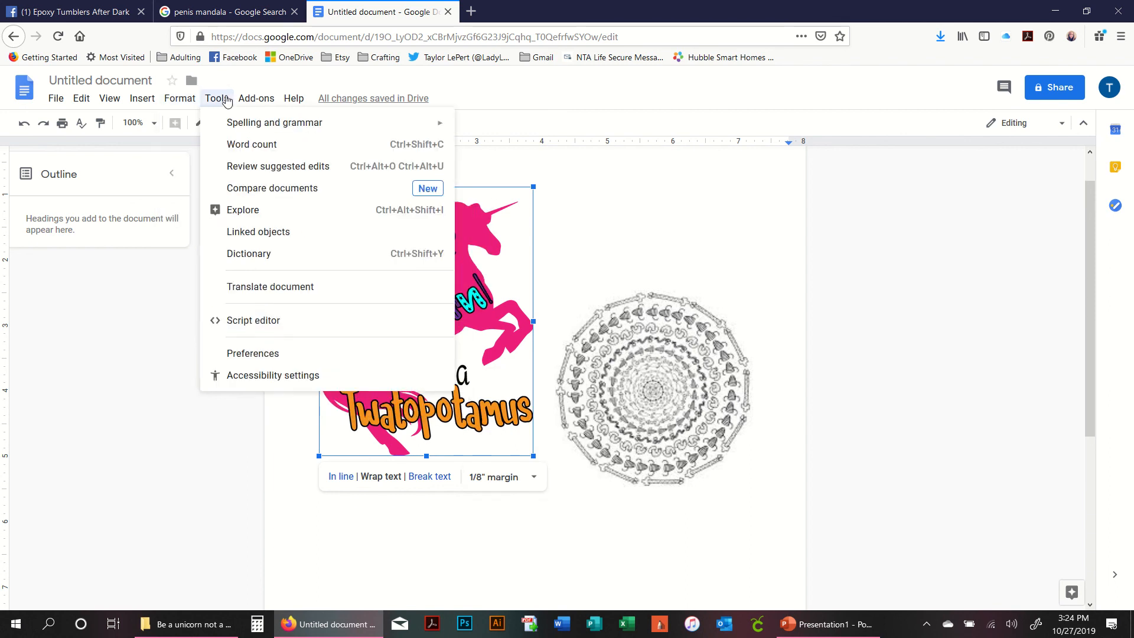
mouse_move(271, 98)
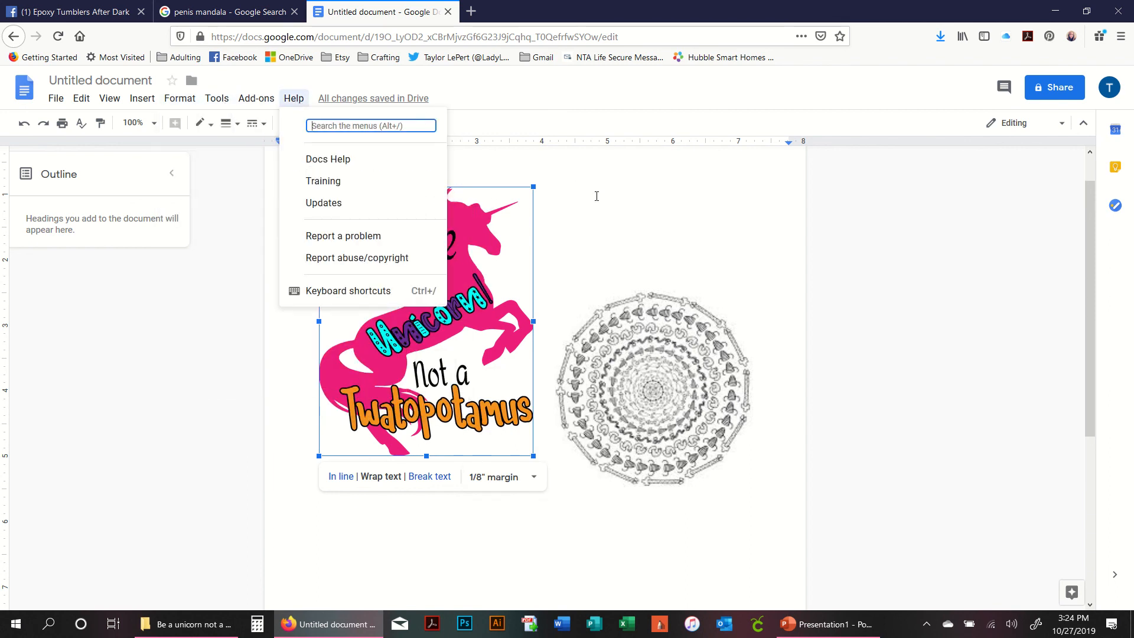
- Set the unicorn image's wrap margin to 0 inches and pull the mandala in so it overlaps the unicorn
click(490, 311)
click(505, 517)
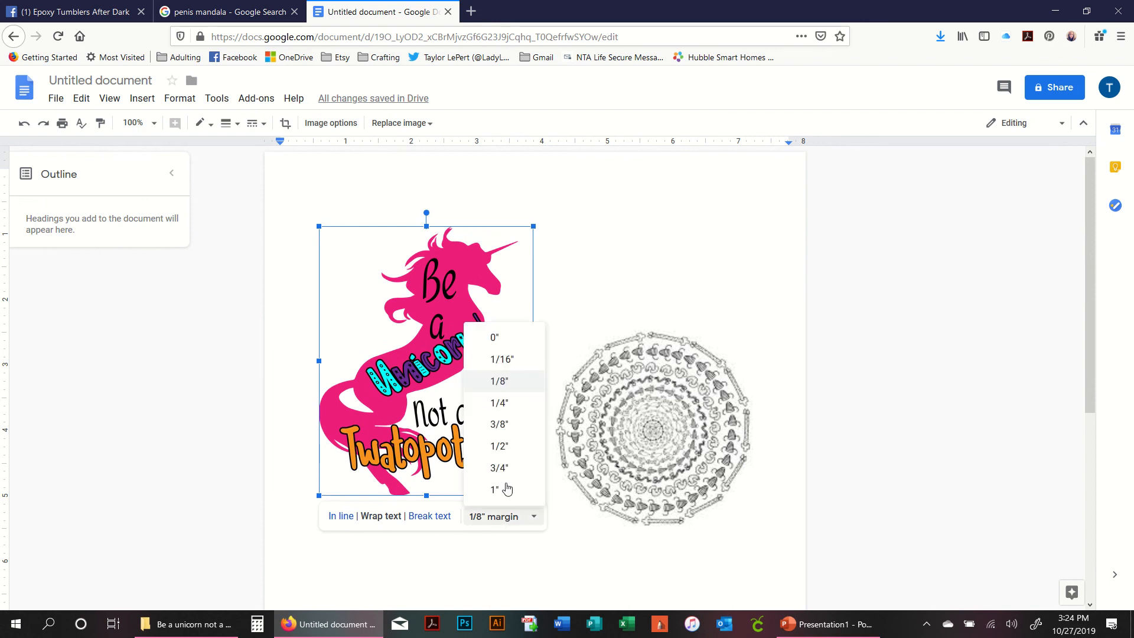
click(493, 332)
click(644, 450)
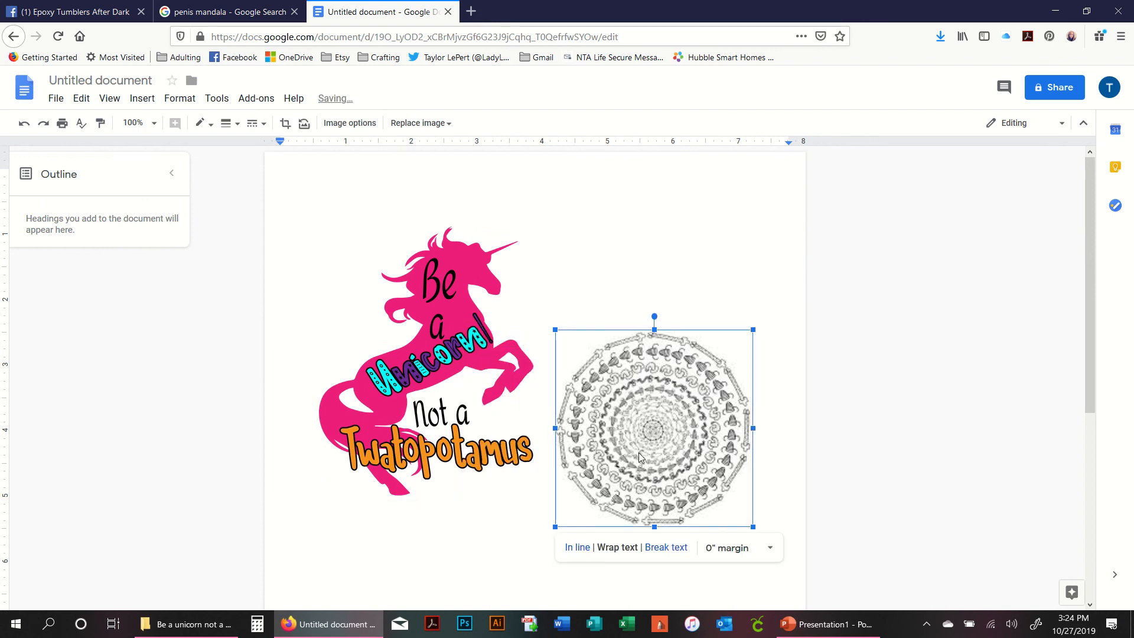
drag(639, 452, 580, 371)
click(432, 360)
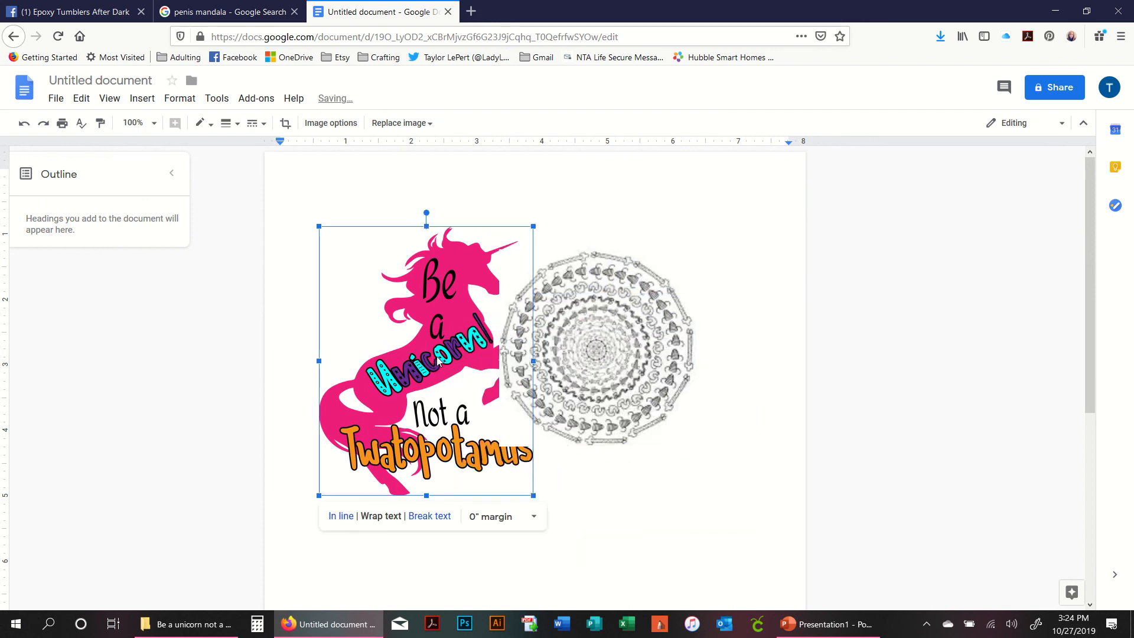
right_click(438, 359)
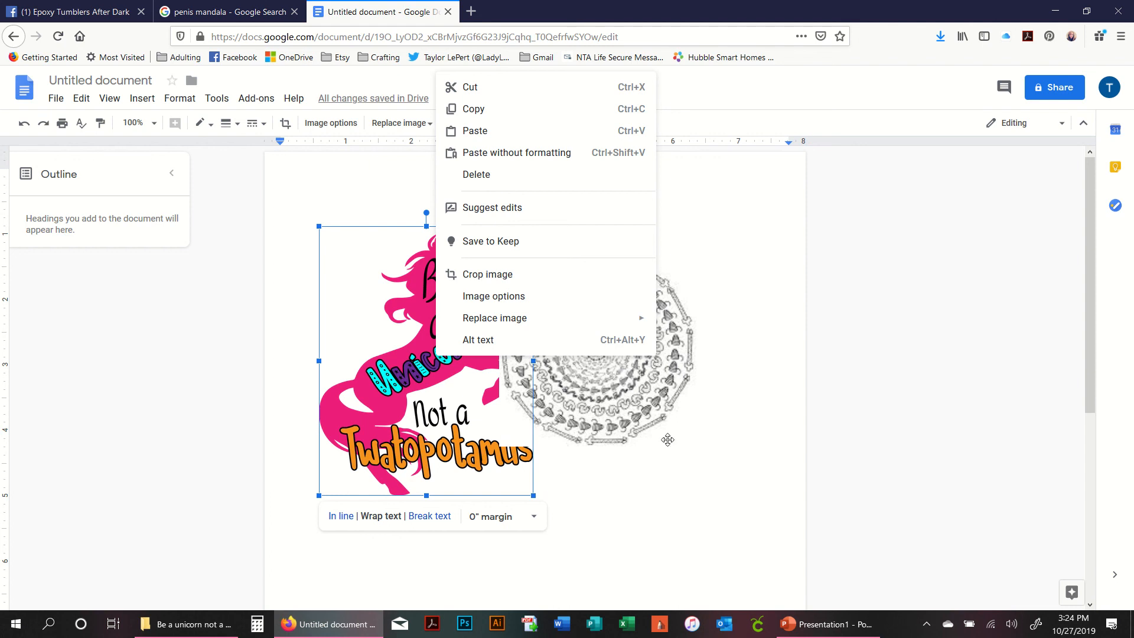
click(1031, 126)
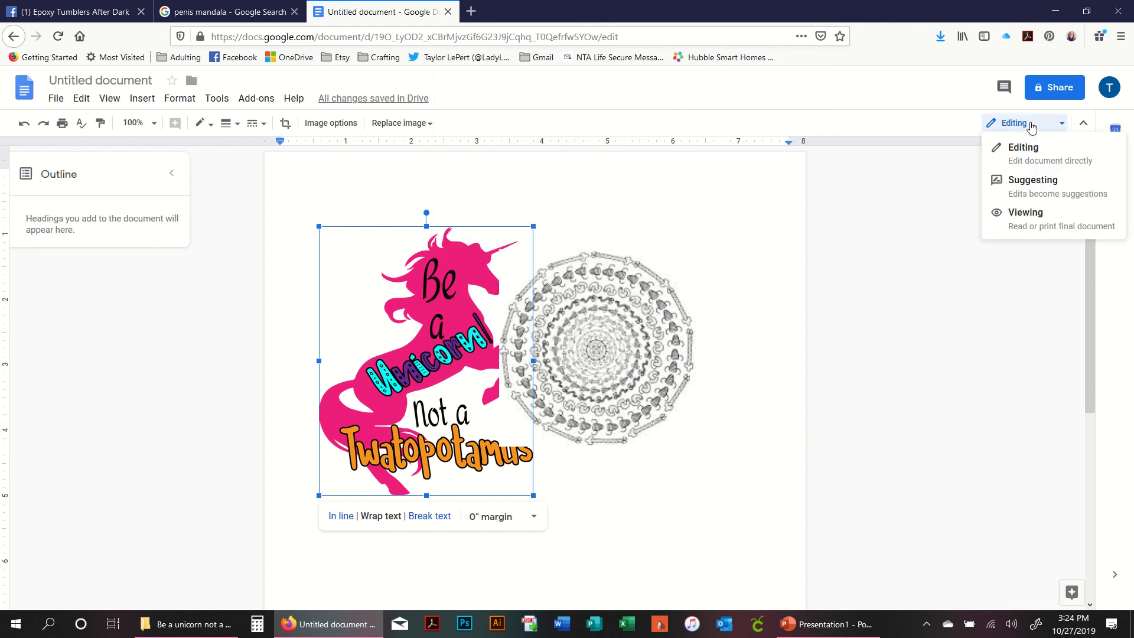
click(1041, 151)
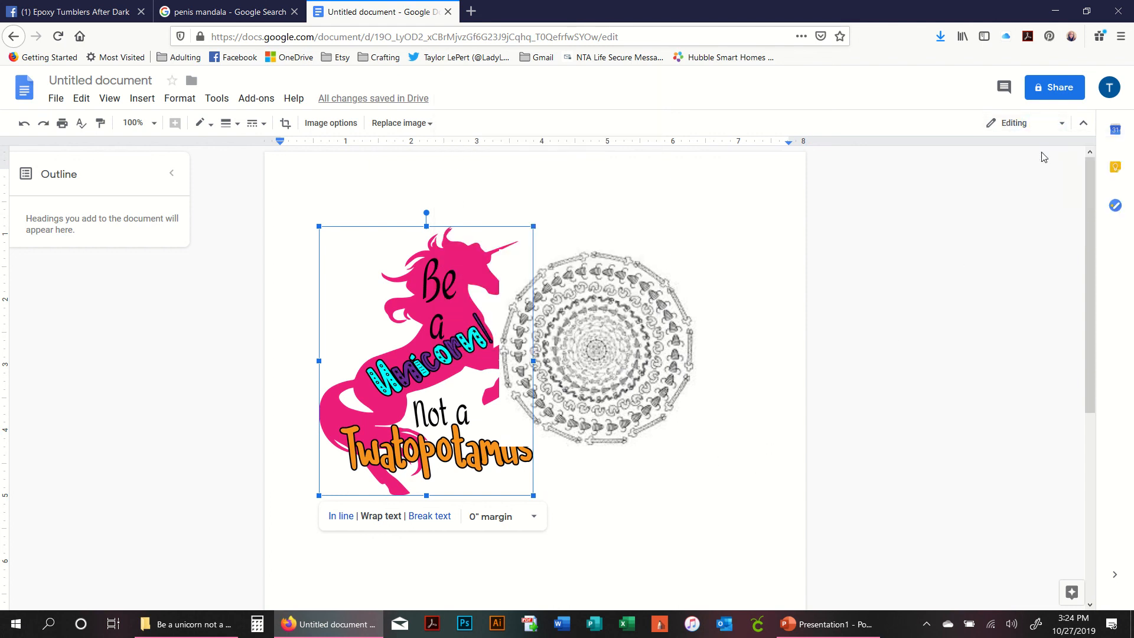
click(1084, 125)
click(1113, 85)
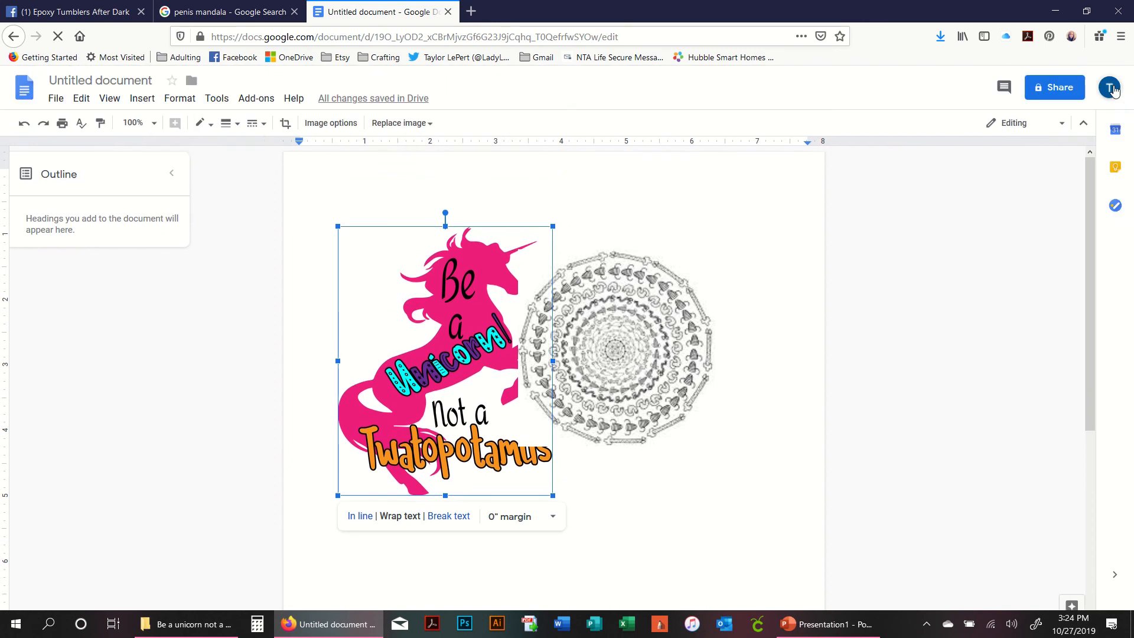
click(1032, 123)
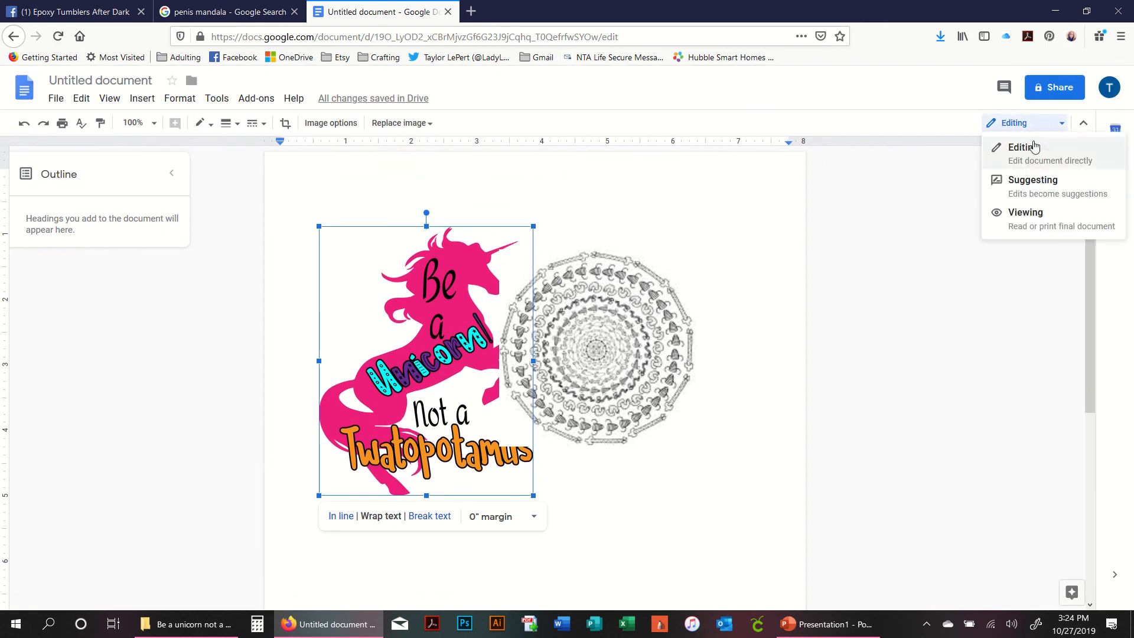
click(1034, 147)
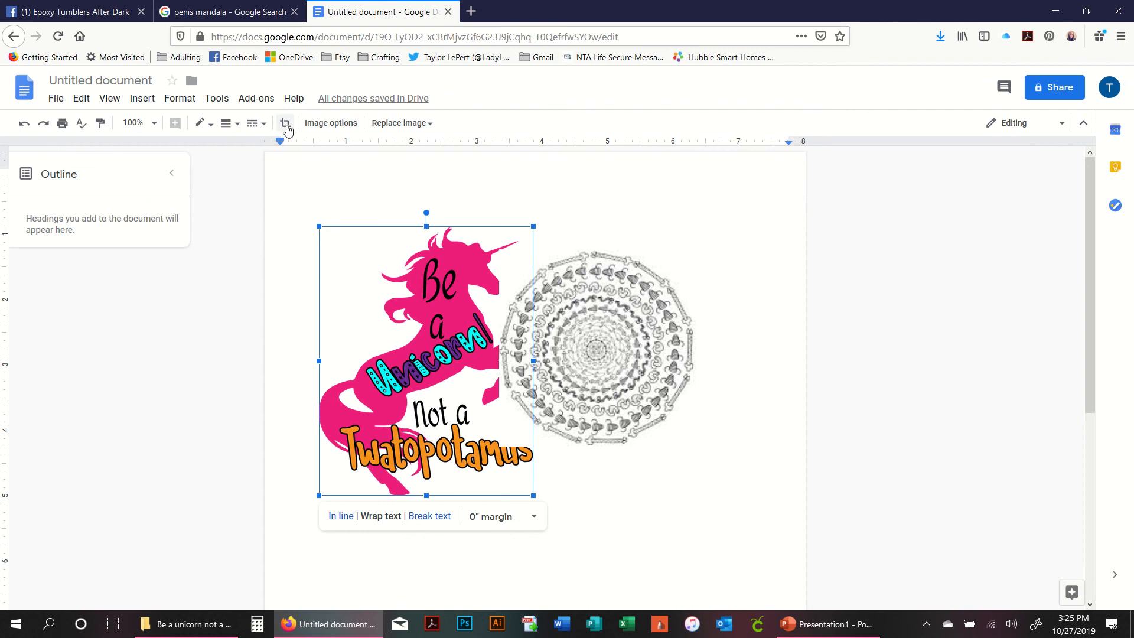
- In Image options, lower the unicorn image's brightness and recolor it with Dark 6
click(333, 125)
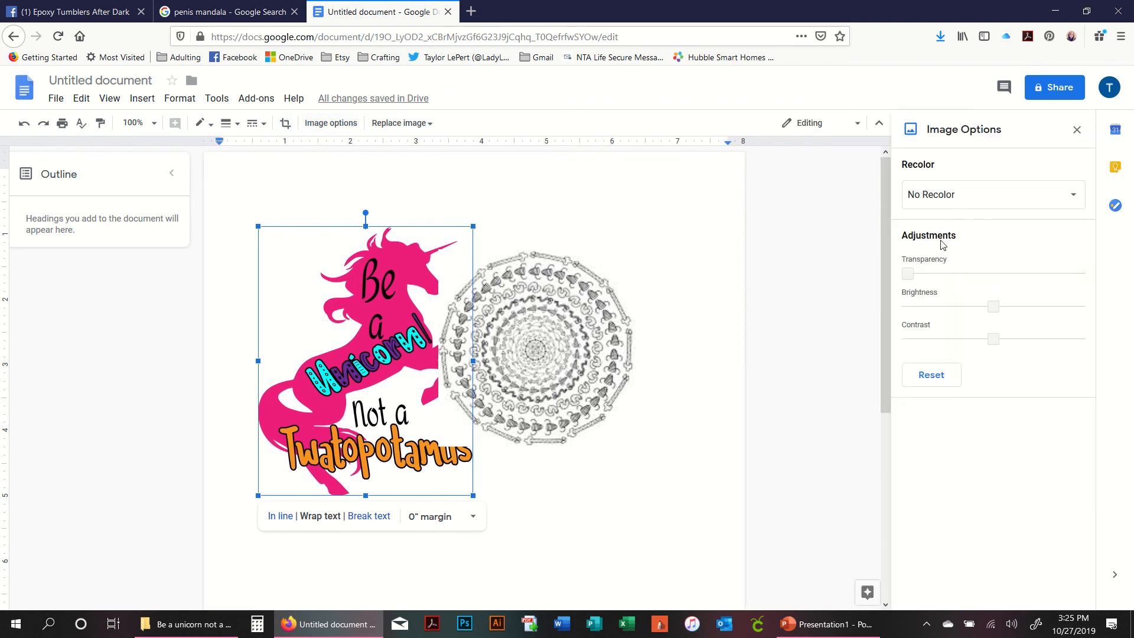
mouse_move(906, 274)
mouse_down()
mouse_move(987, 273)
mouse_move(907, 271)
mouse_up()
drag(993, 306, 962, 307)
click(955, 196)
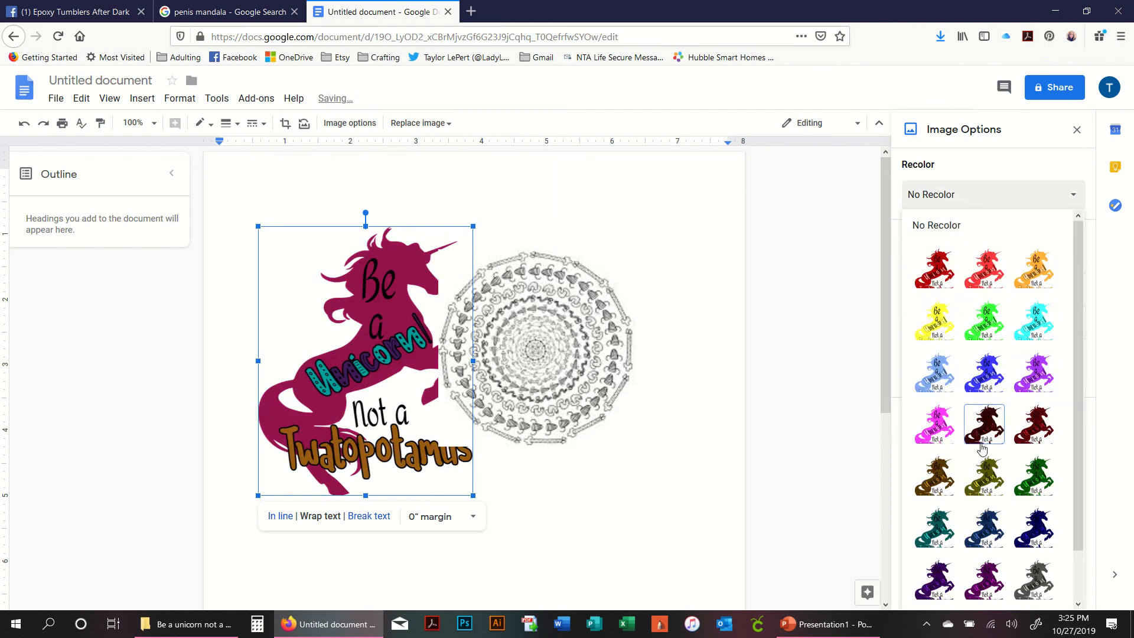
click(935, 540)
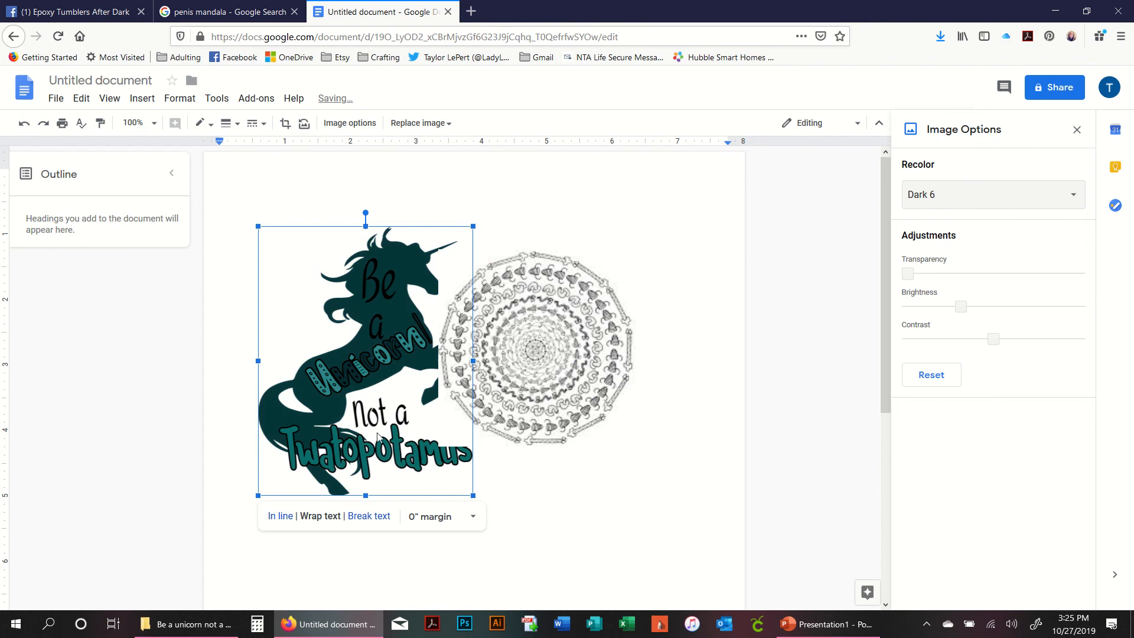
- Reposition the mandala and the unicorn side by side near the top of the page without overlapping
click(484, 389)
drag(484, 390, 542, 372)
click(757, 371)
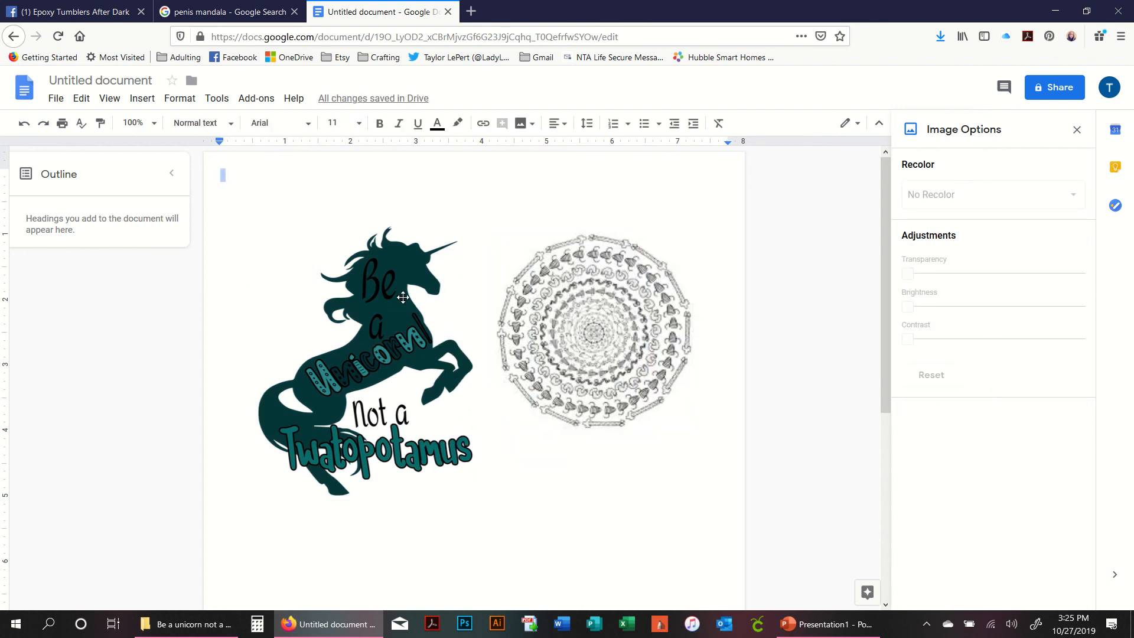
click(575, 324)
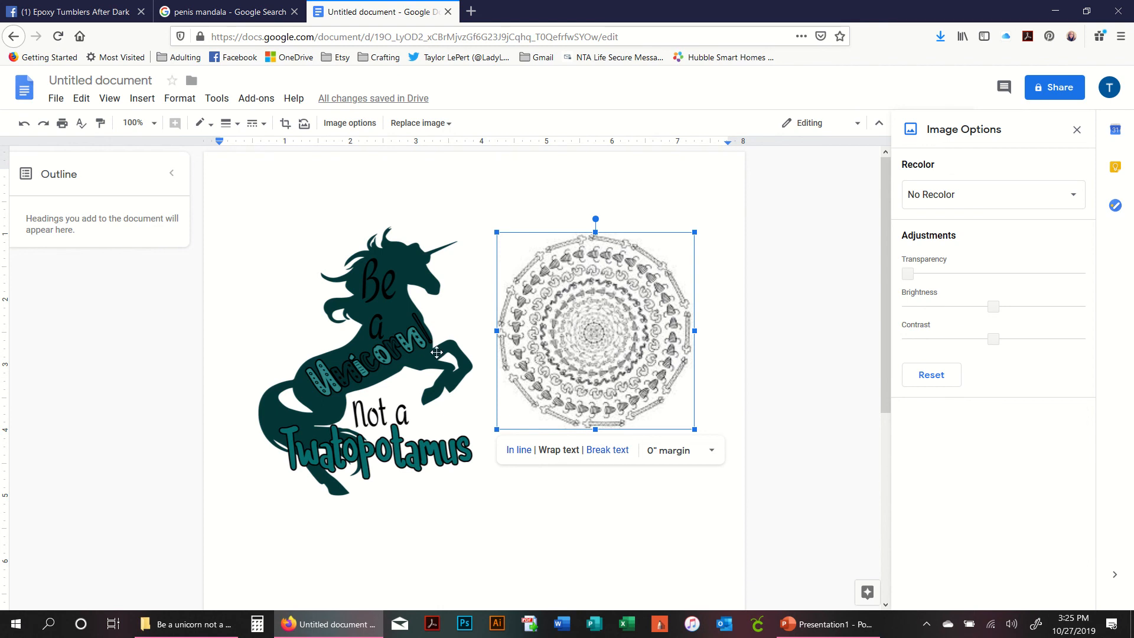
drag(388, 352, 351, 280)
drag(557, 332, 516, 295)
click(608, 494)
scroll(618, 496, down, 4)
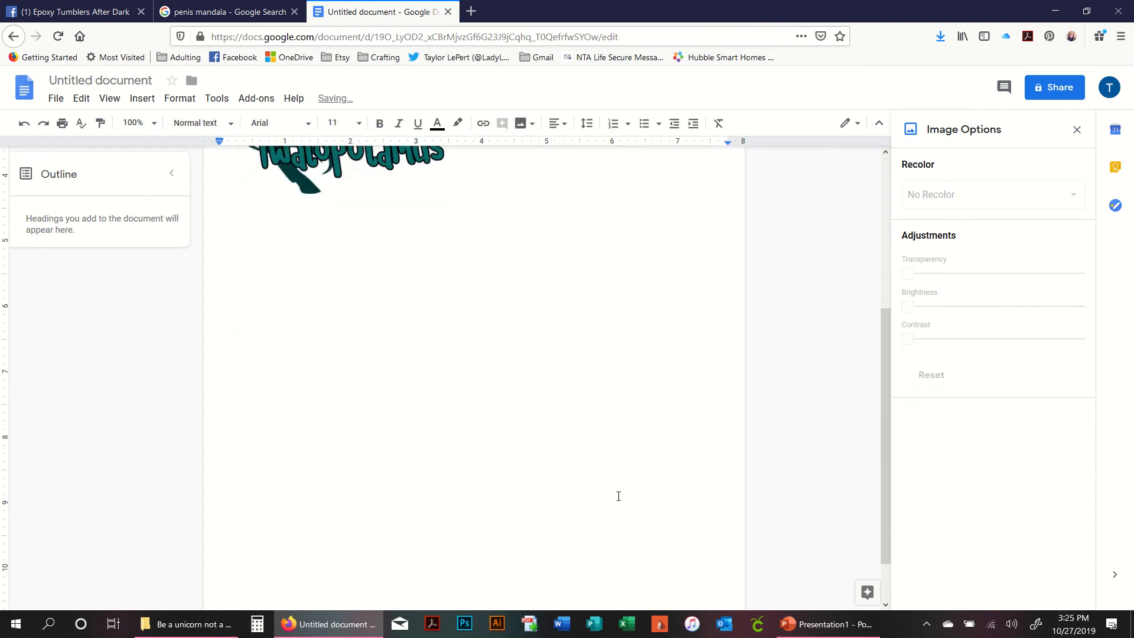
scroll(618, 497, up, 4)
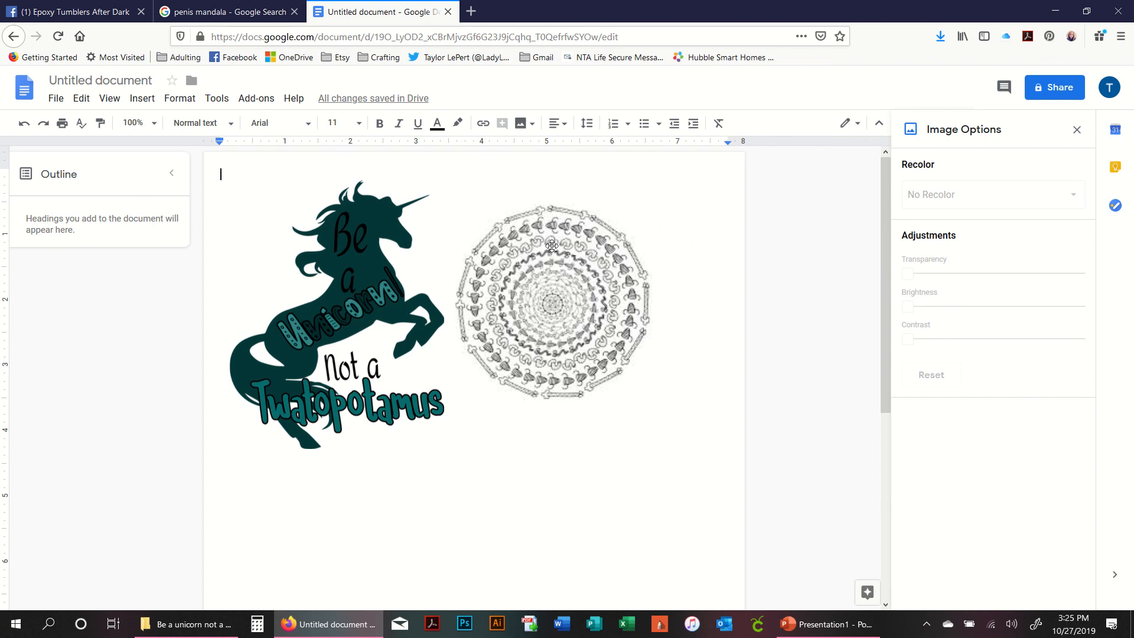
- Shift the unicorn image slightly right so it sits closer to the mandala
click(522, 124)
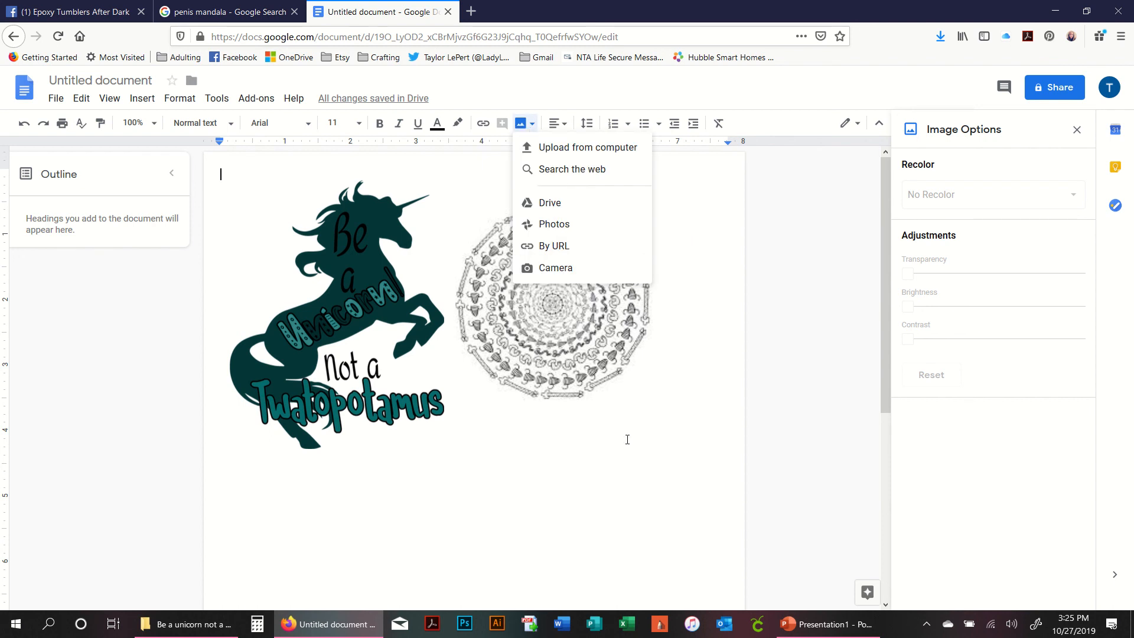
click(658, 457)
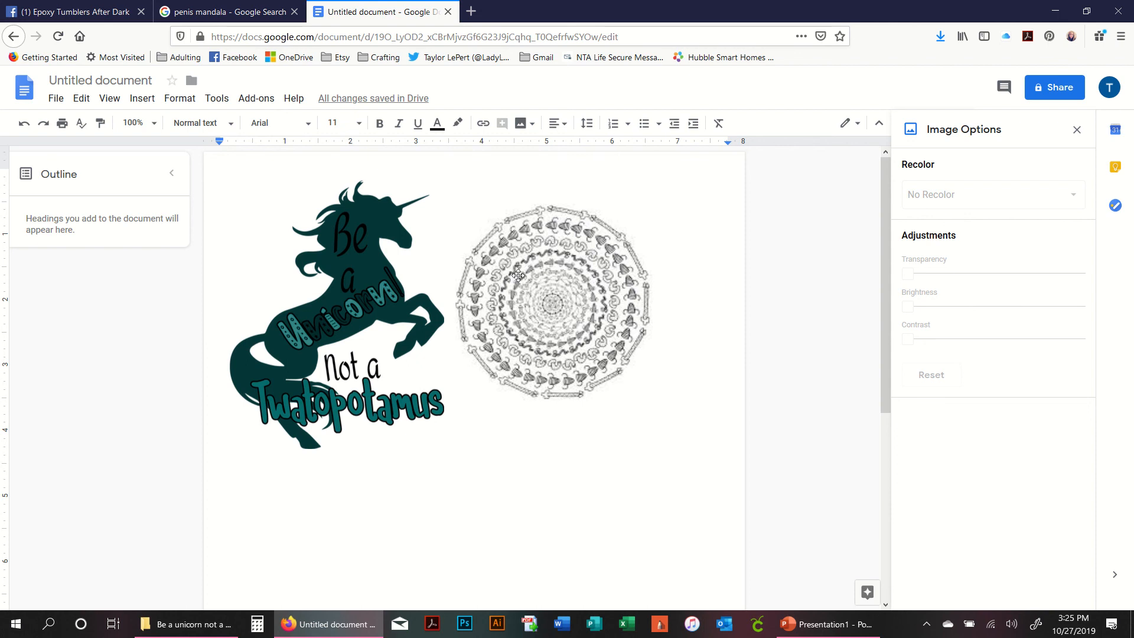
click(547, 296)
click(414, 295)
drag(414, 295, 449, 292)
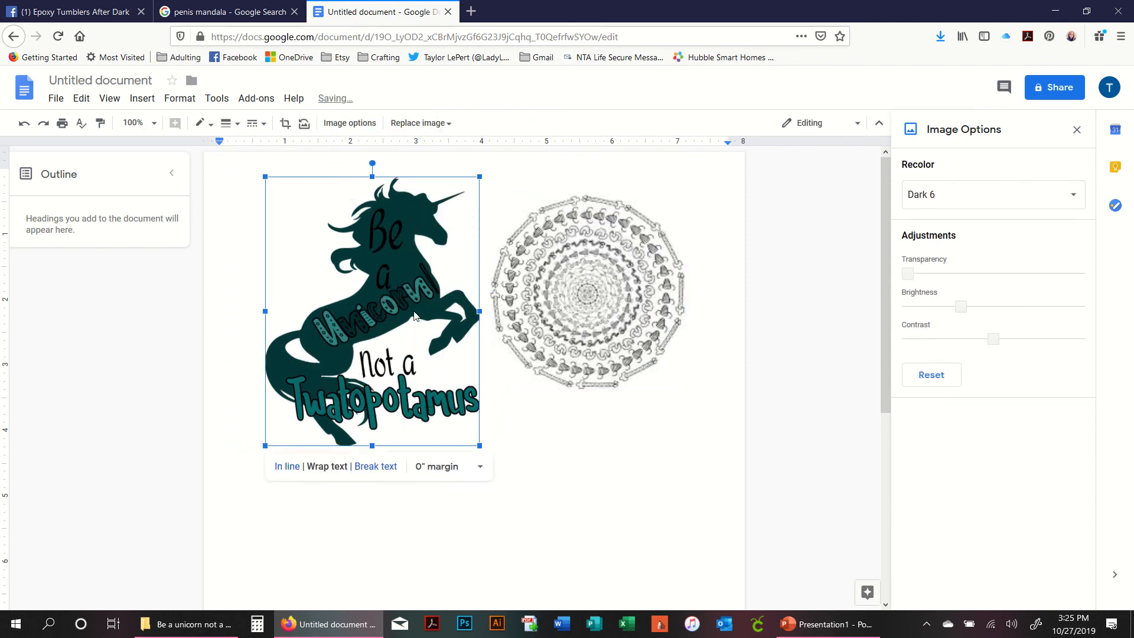
- Adjust the unicorn image's position slightly left beside the mandala
click(608, 466)
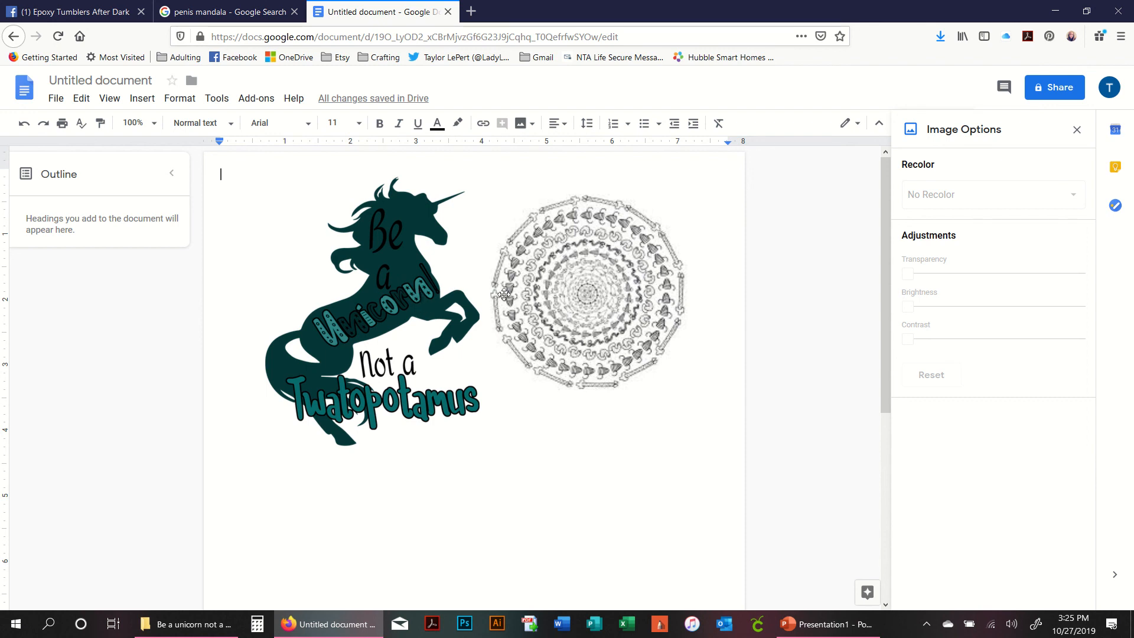
drag(420, 282, 394, 273)
click(529, 378)
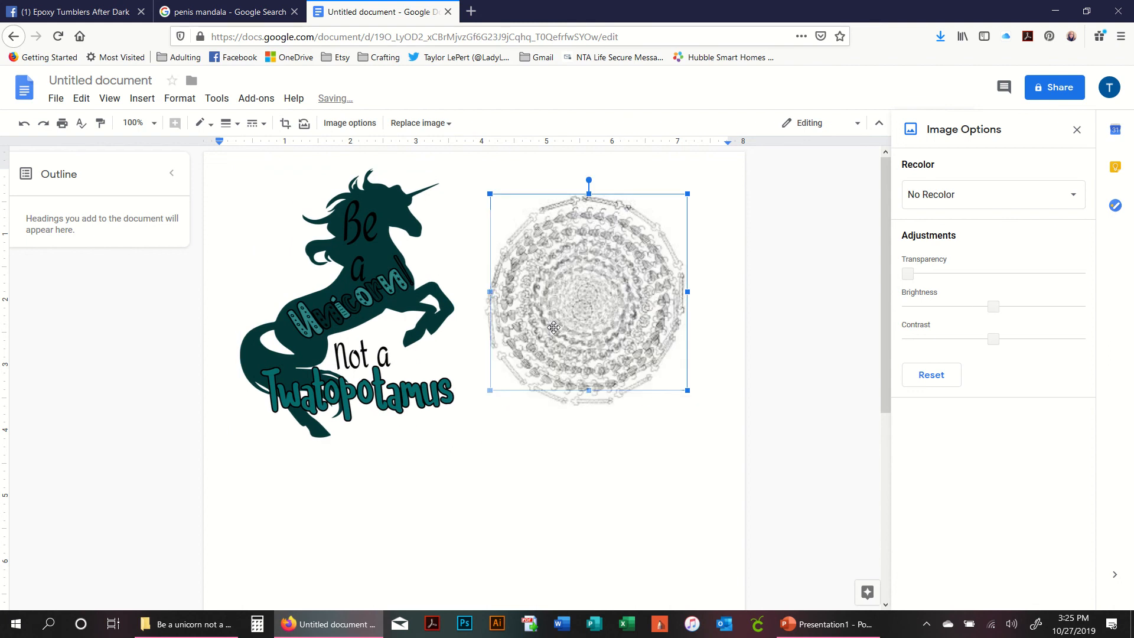
drag(377, 379, 401, 391)
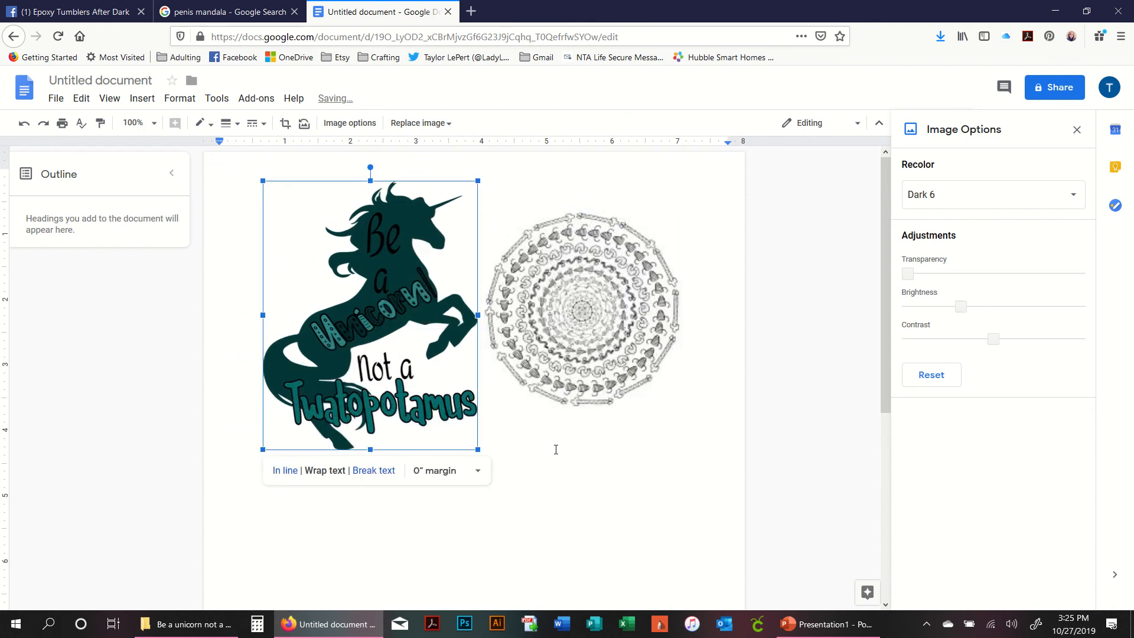
- Try to drag the Get off my Tail PNG from File Explorer into the document
click(186, 624)
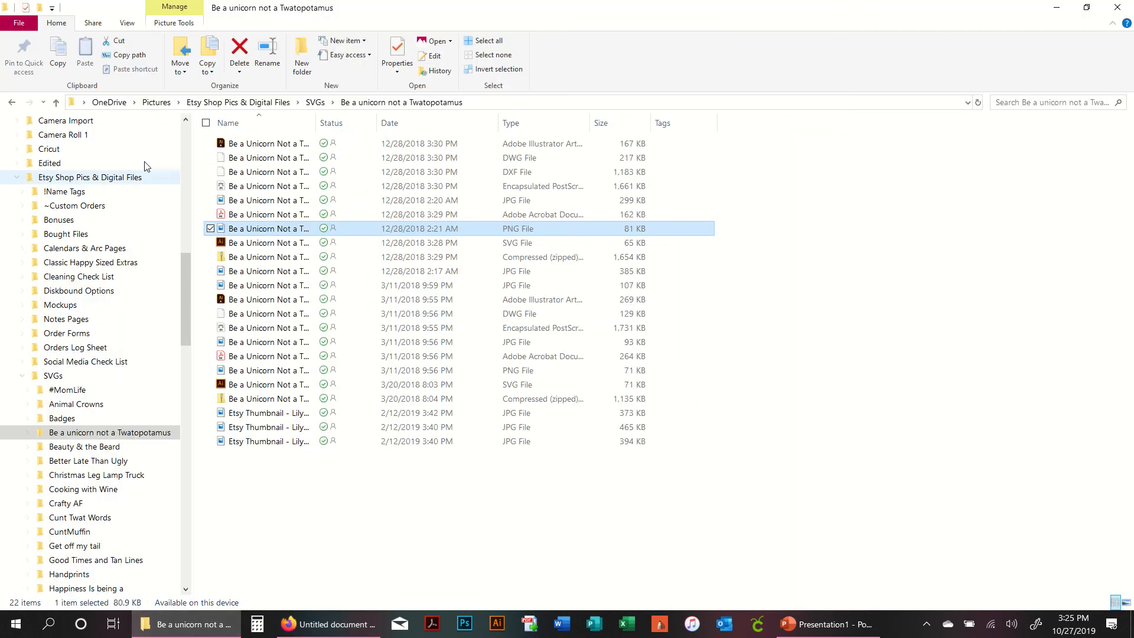
click(115, 546)
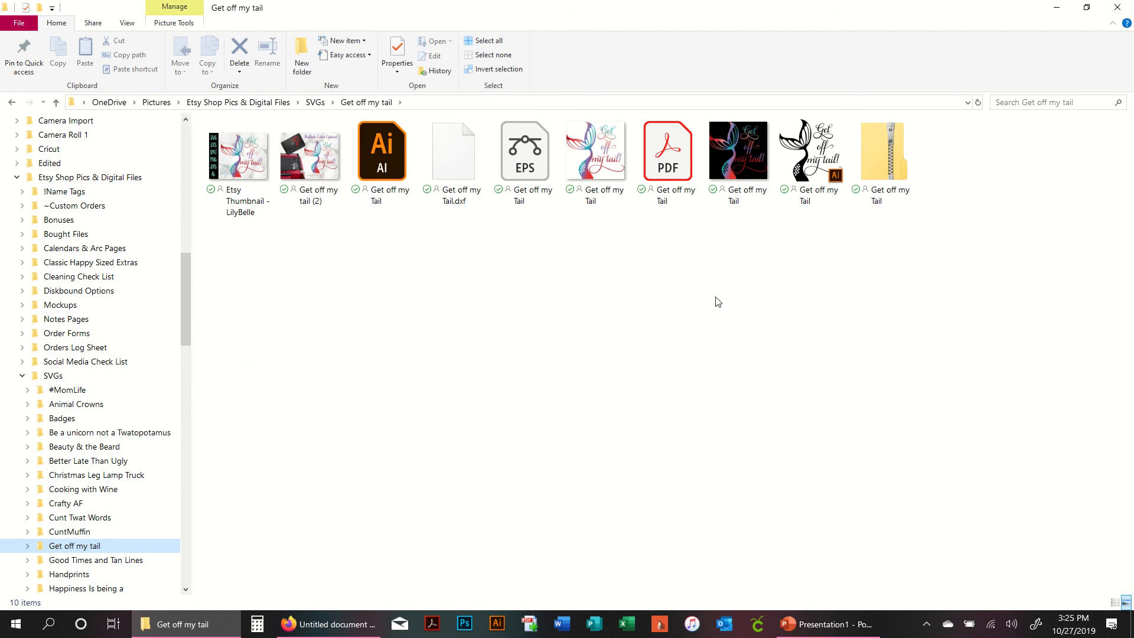
drag(731, 203, 372, 512)
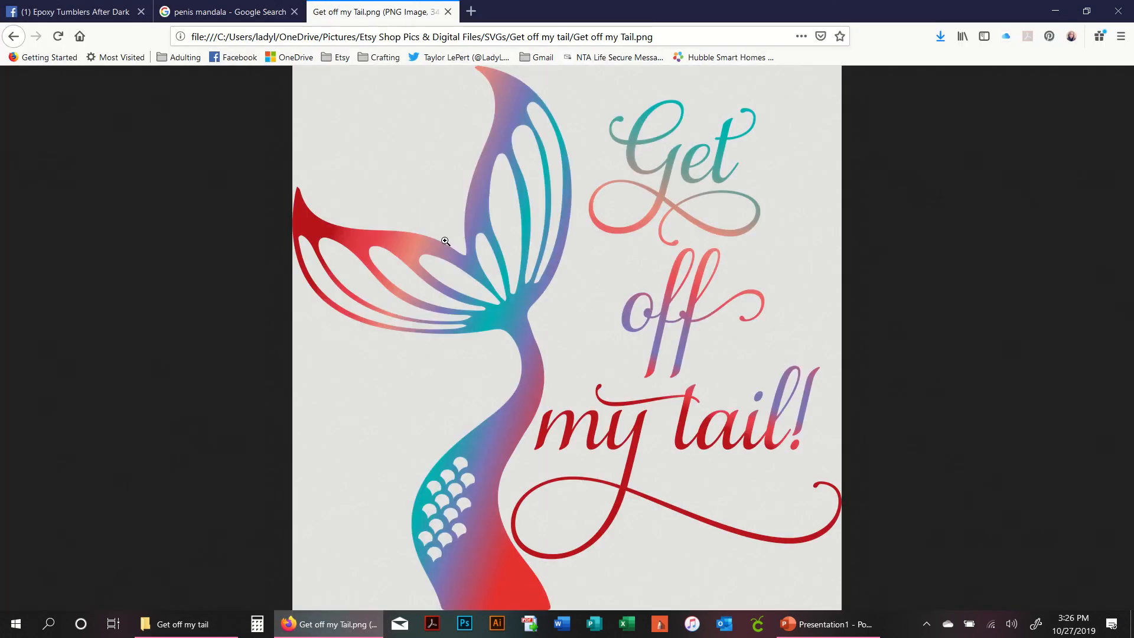
click(448, 11)
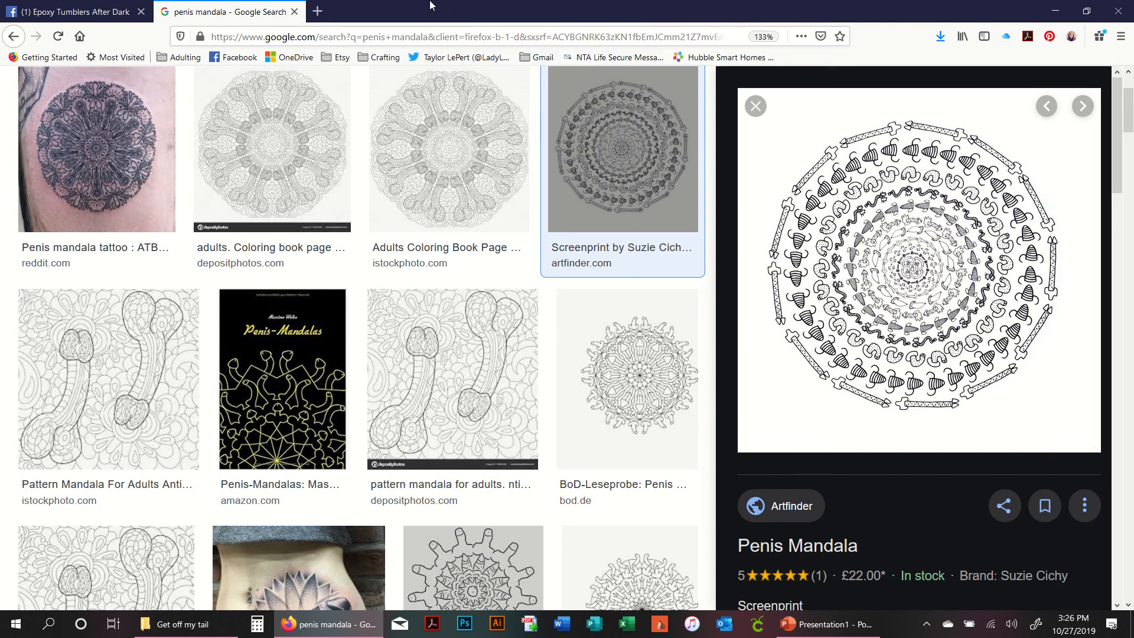
- Reopen the closed browser tab and navigate back to the document
mouse_move(500, 5)
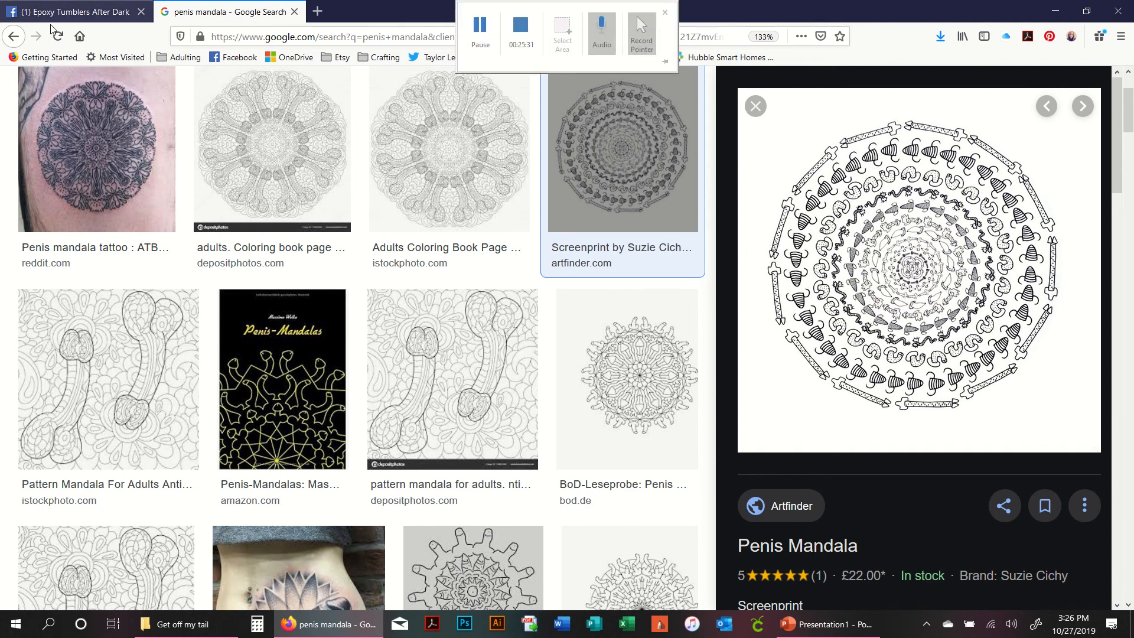
right_click(377, 4)
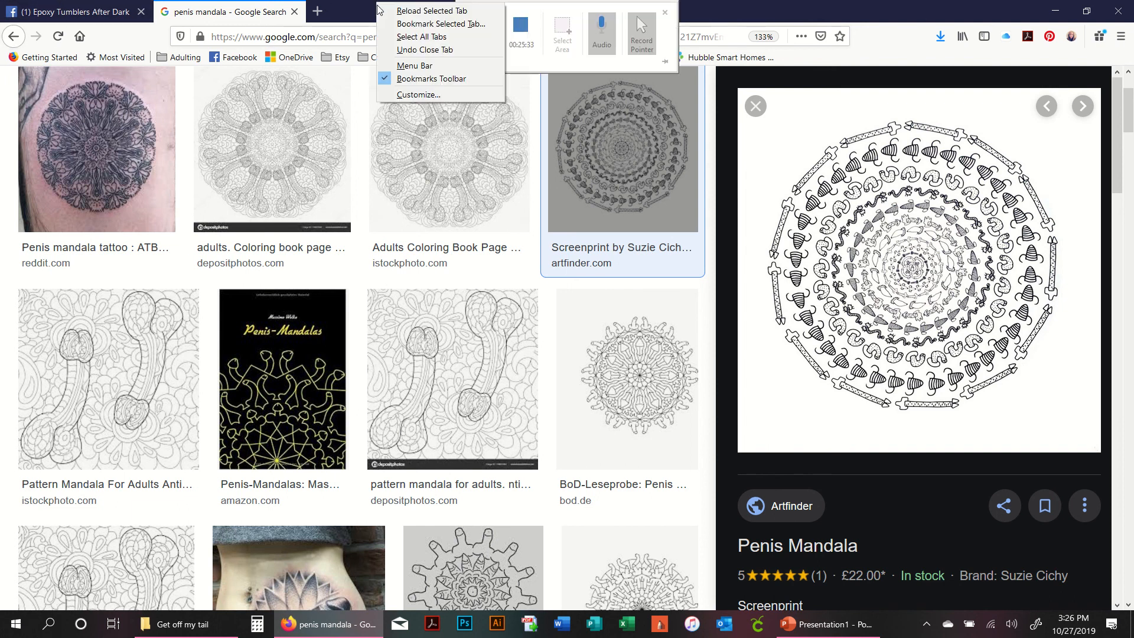
click(429, 52)
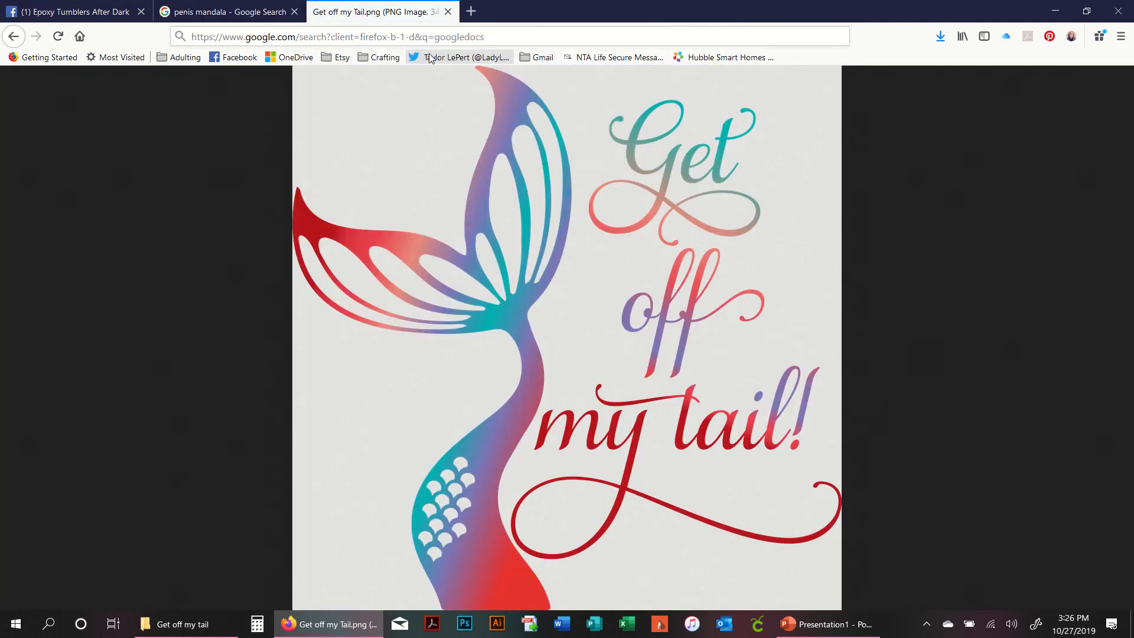
click(13, 37)
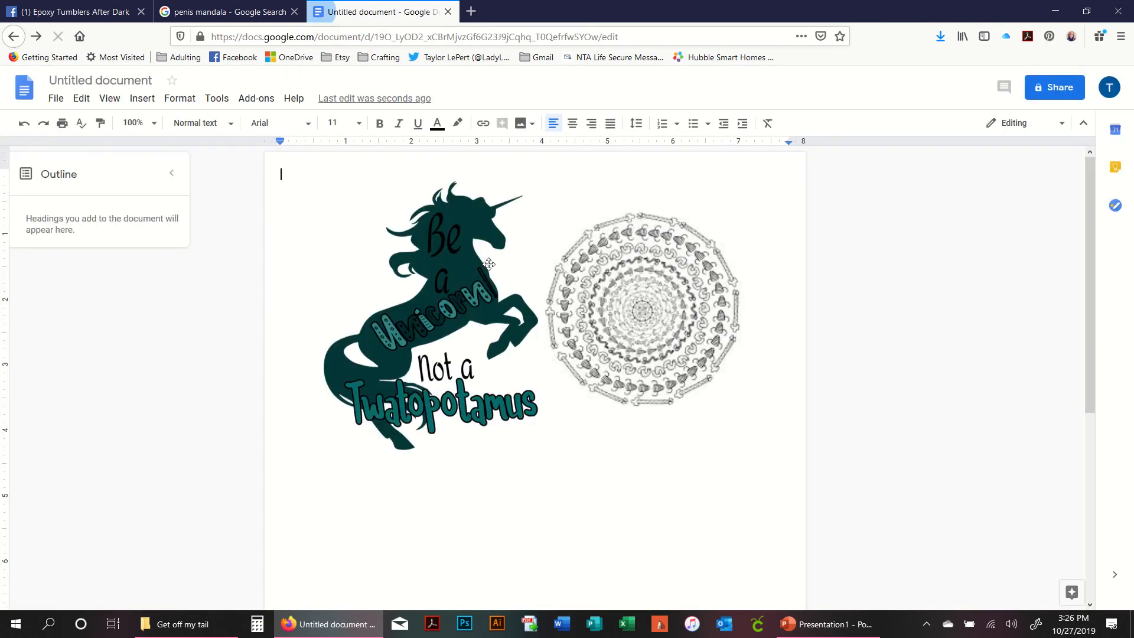
- Drag the Get off my Tail PNG into the browser once more and go back to the document
click(183, 624)
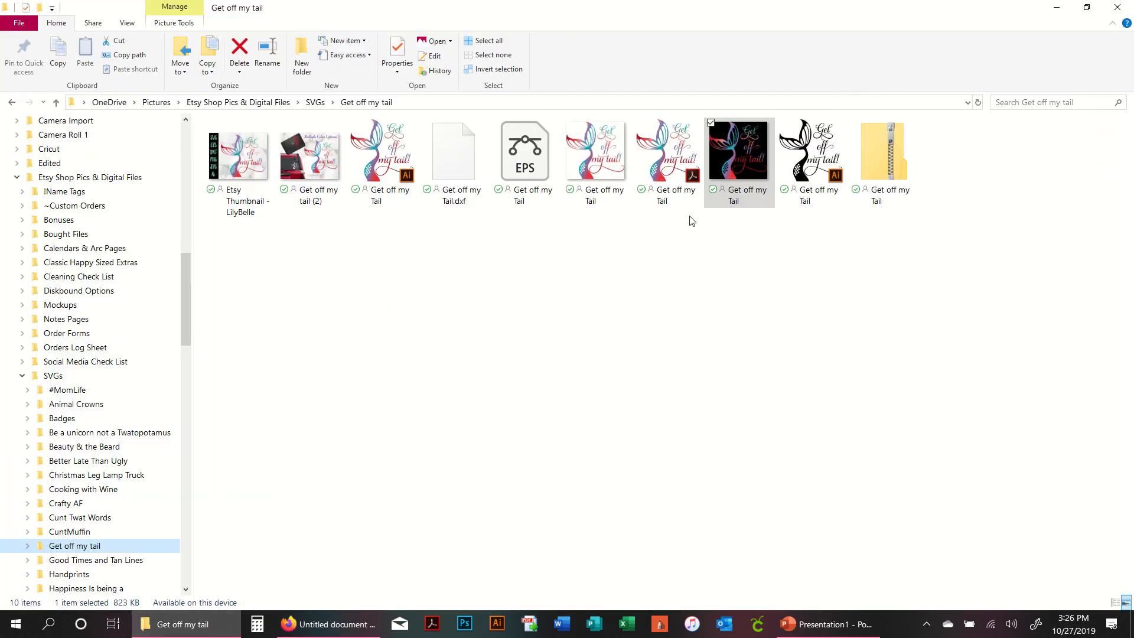
drag(729, 195, 494, 476)
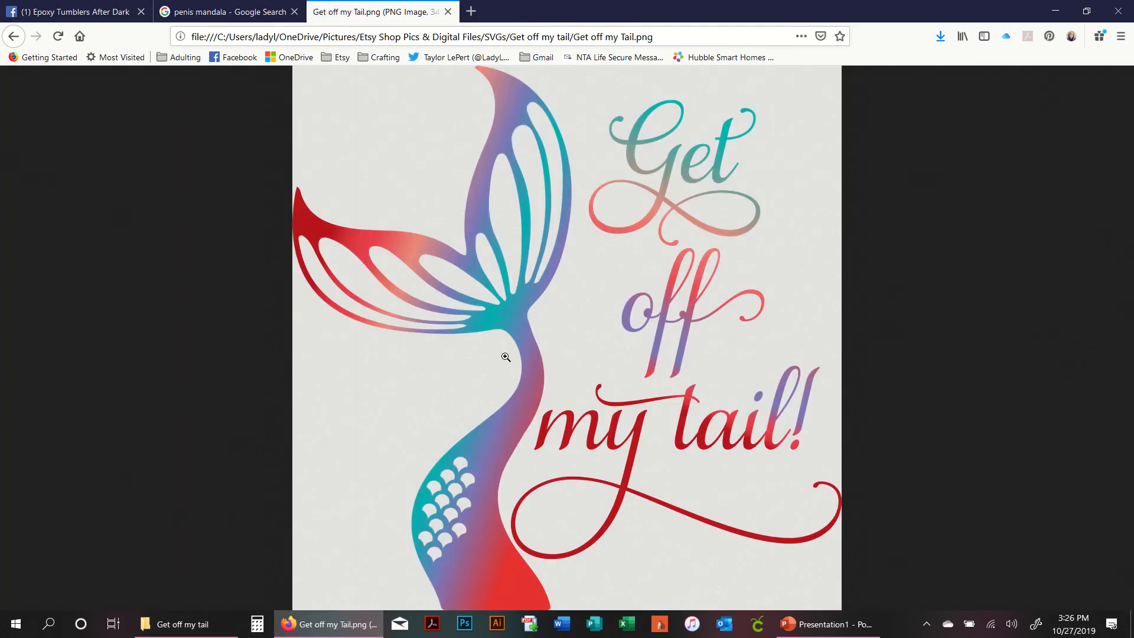
click(16, 38)
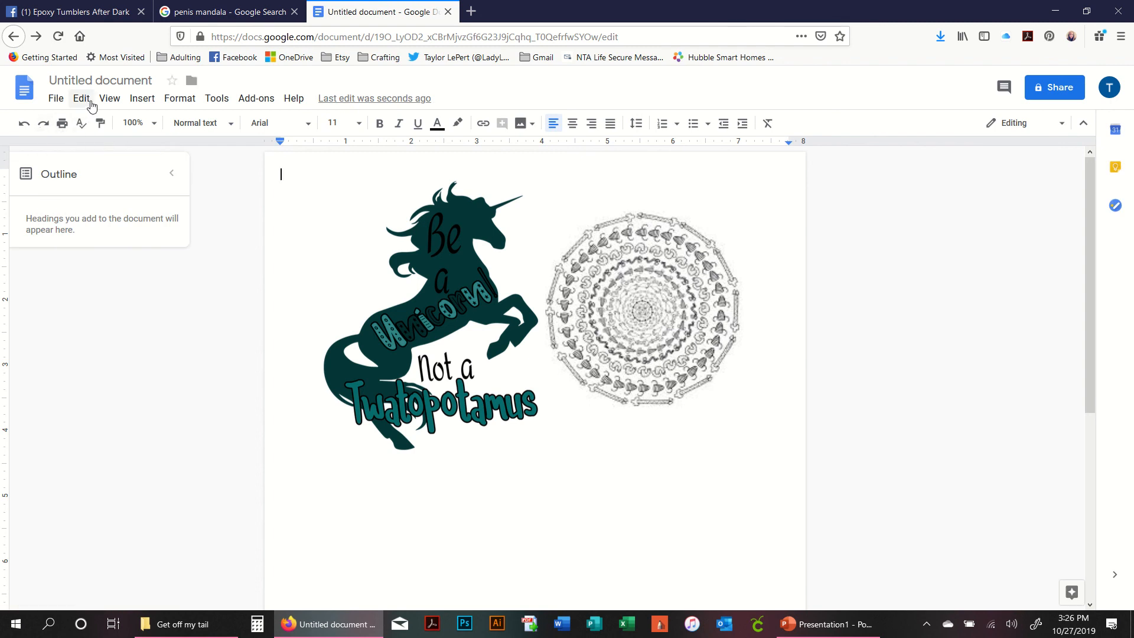
- Upload image 4 from the Cactus - Etsy folder into the document
click(135, 103)
mouse_move(167, 124)
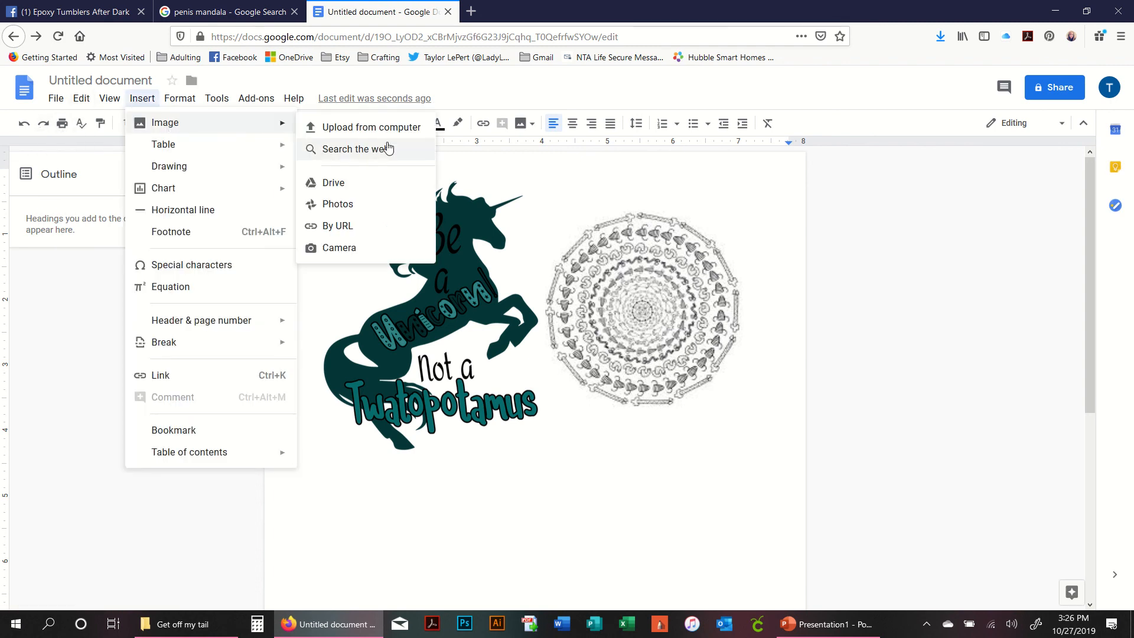
click(372, 127)
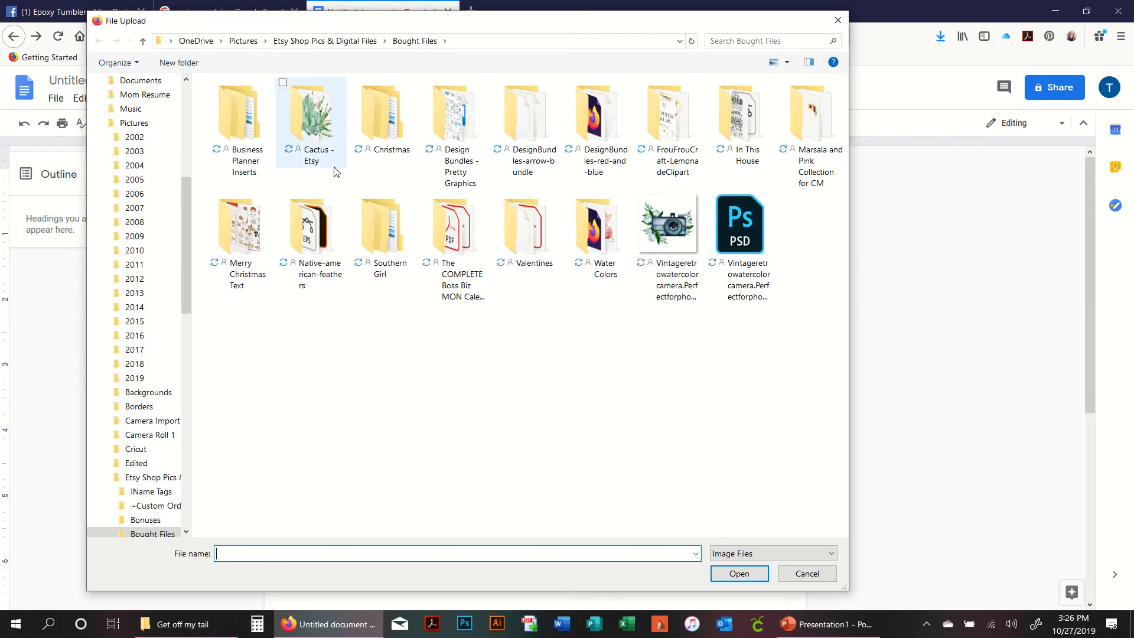
double_click(333, 168)
click(437, 134)
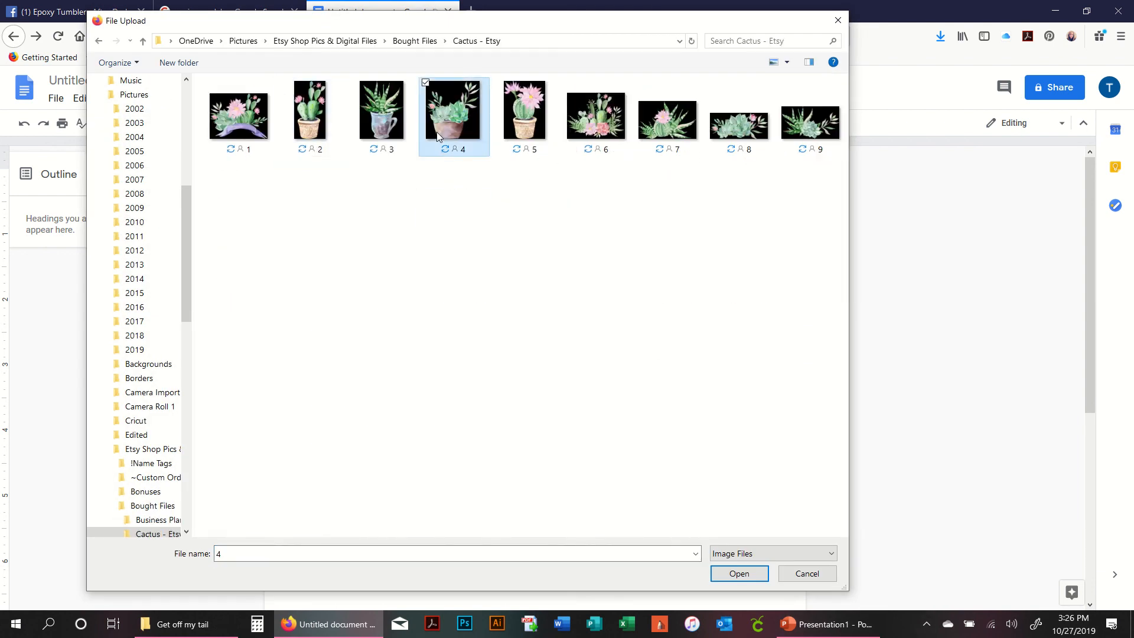
double_click(437, 132)
- Set the cactus image to Wrap text with a 0" margin and shrink it to about 3.7 inches wide
click(588, 381)
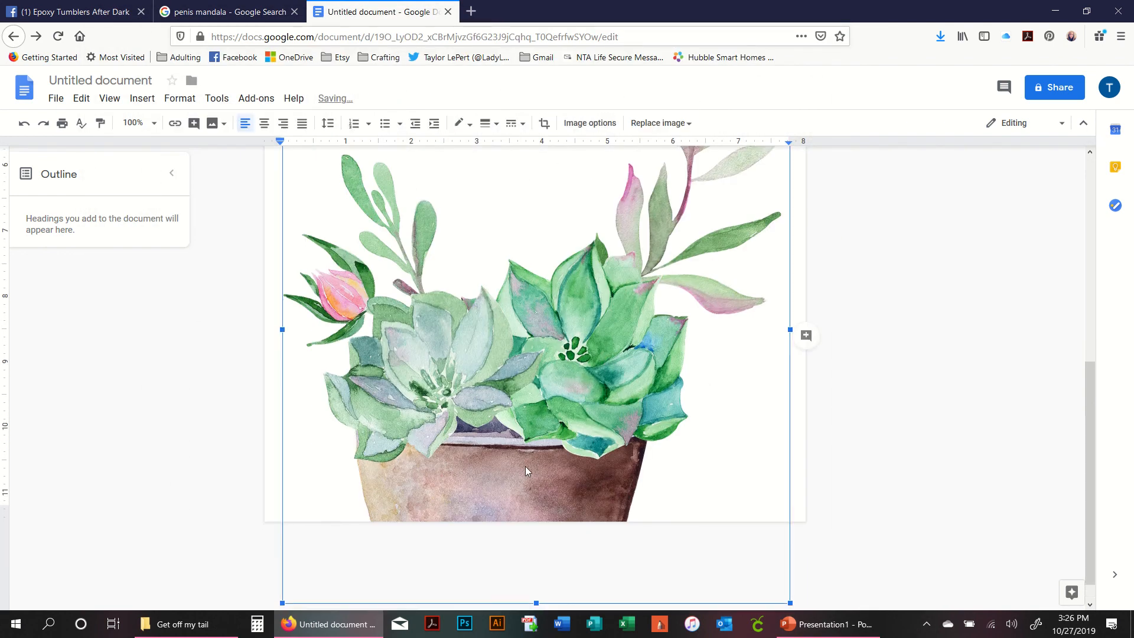
scroll(525, 466, down, 1)
click(345, 597)
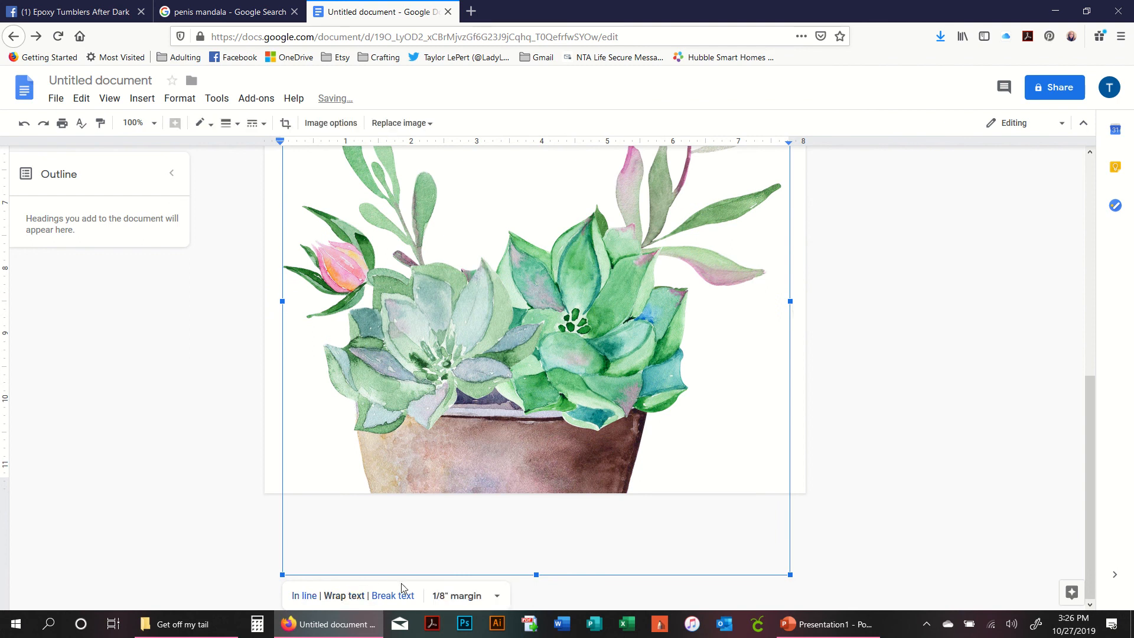
click(458, 596)
click(452, 416)
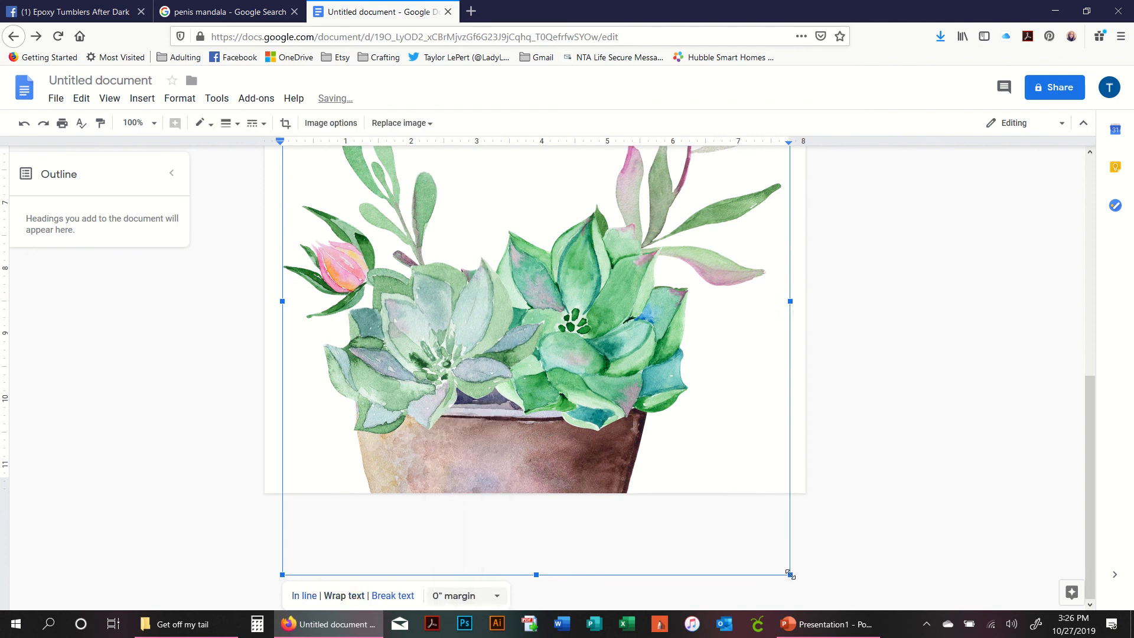
drag(790, 574, 524, 302)
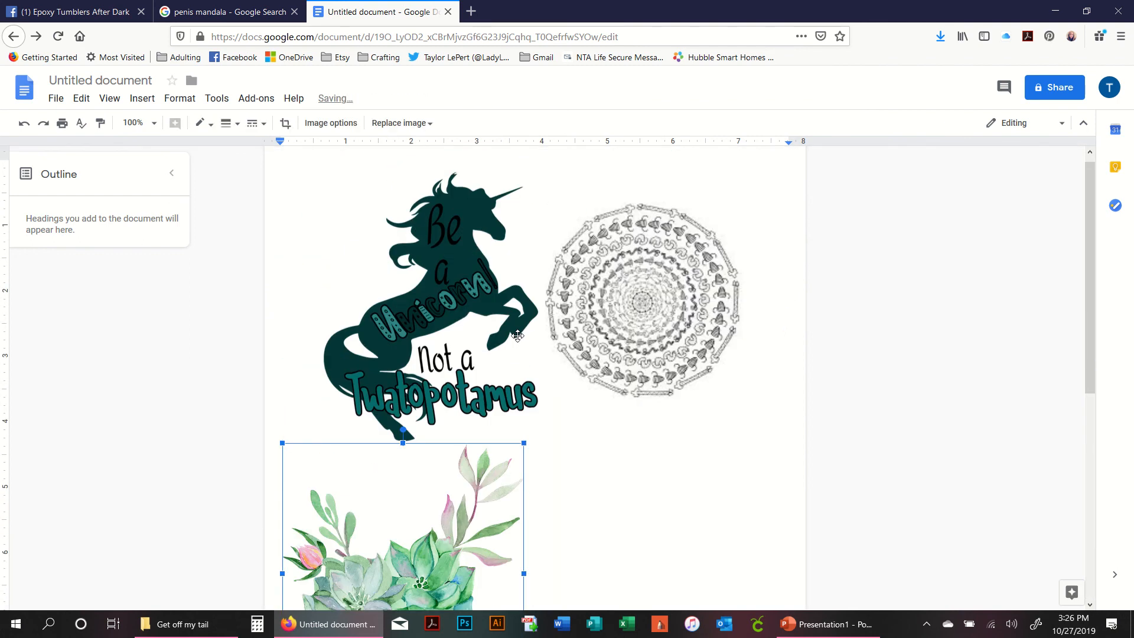
- Move the cactus image up beneath the unicorn so it overlaps the unicorn's lower edge
scroll(472, 435, down, 3)
drag(426, 436, 651, 375)
drag(572, 392, 425, 357)
click(712, 398)
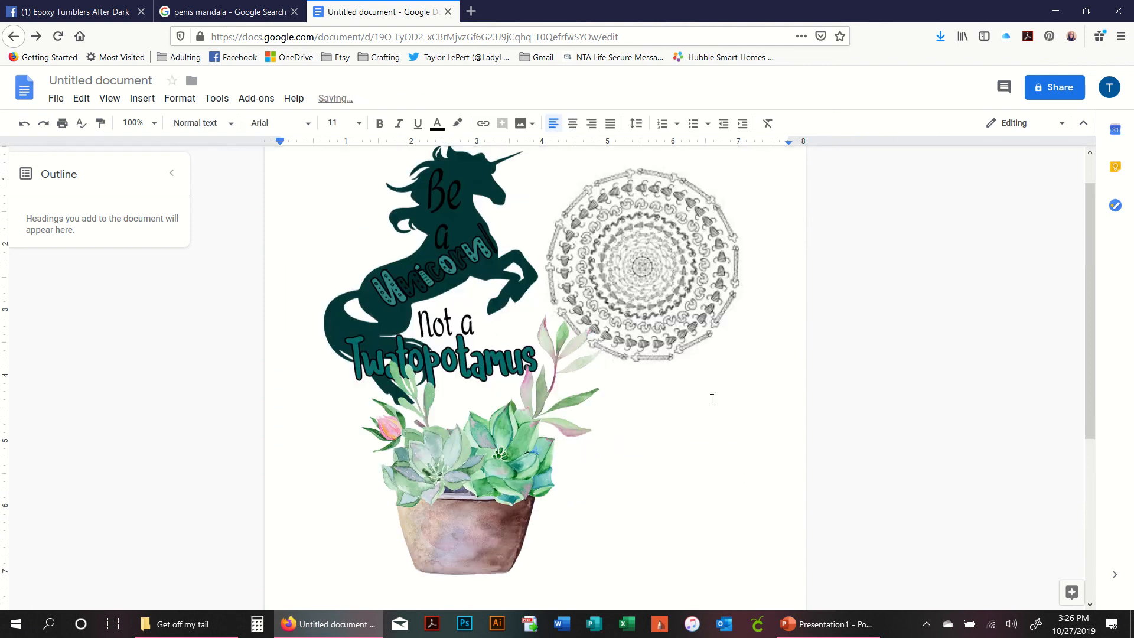
- Shift the cactus image down and to the right below the unicorn
click(417, 340)
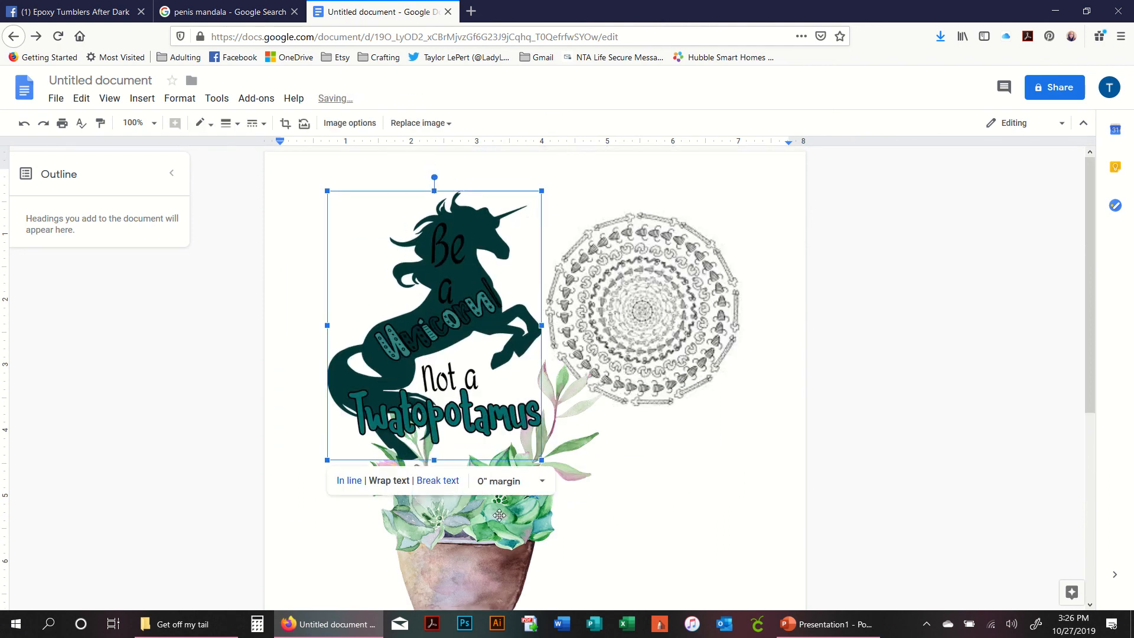
click(487, 552)
click(685, 519)
click(455, 538)
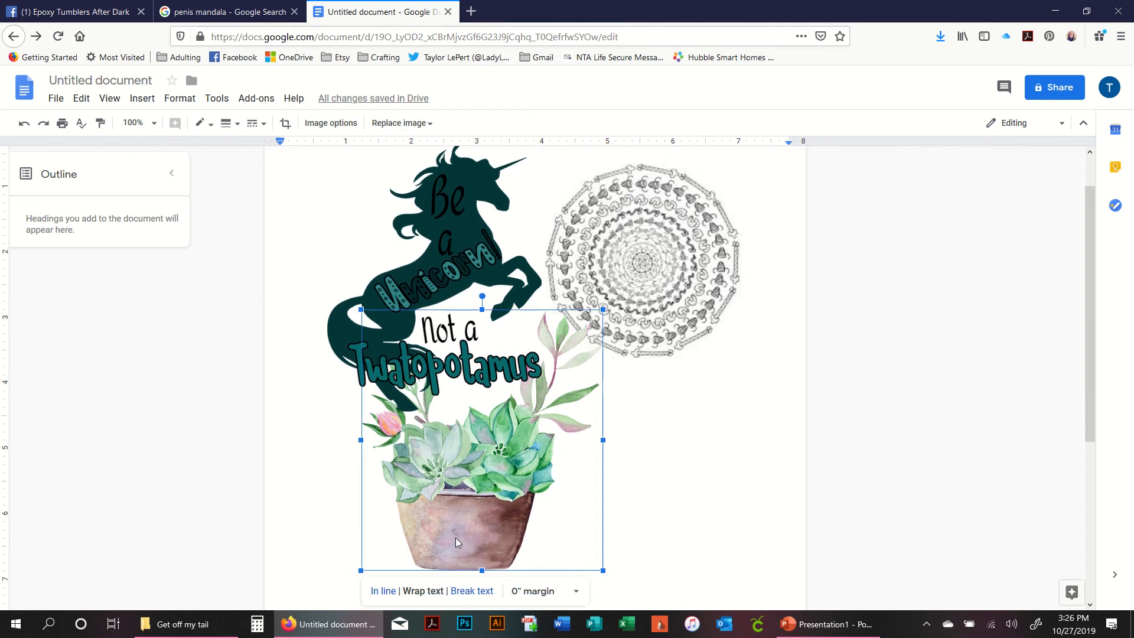
drag(456, 519, 509, 545)
click(751, 513)
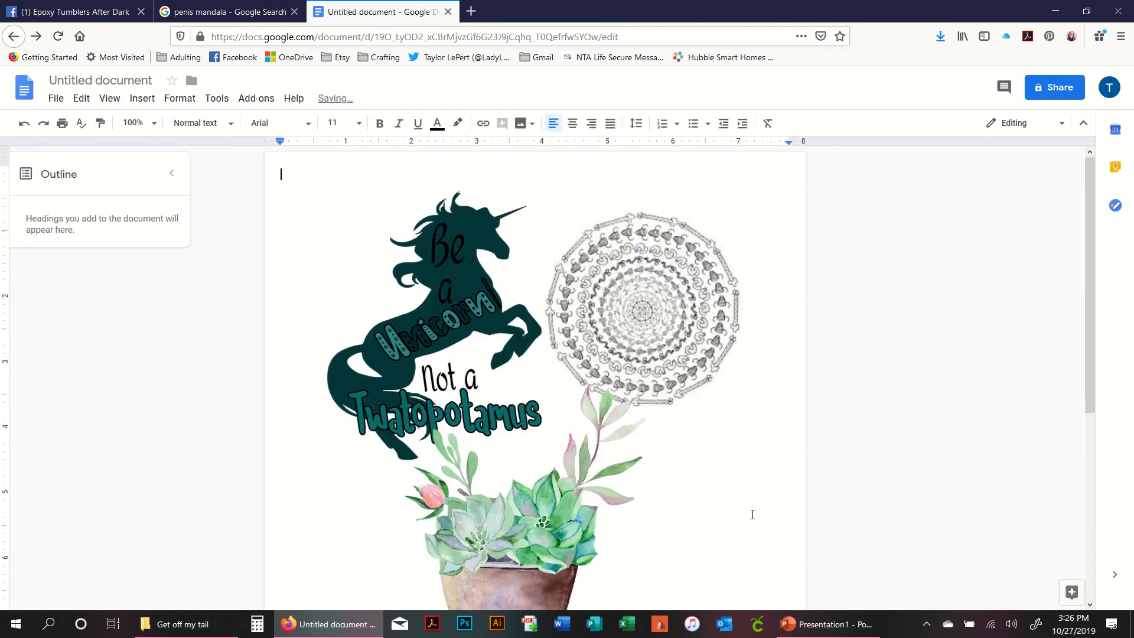
- Rearrange the unicorn and mandala so the unicorn overlaps the mandala's left edge
drag(620, 332, 594, 329)
drag(459, 333, 495, 321)
click(726, 443)
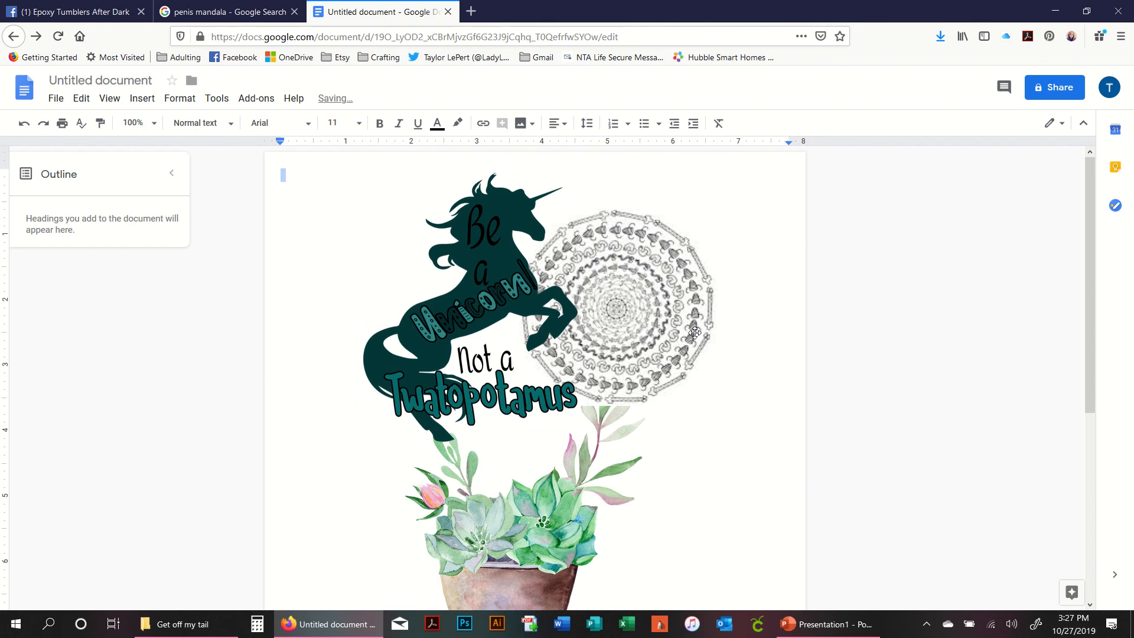
drag(481, 291, 434, 287)
click(680, 303)
drag(680, 303, 732, 263)
click(476, 269)
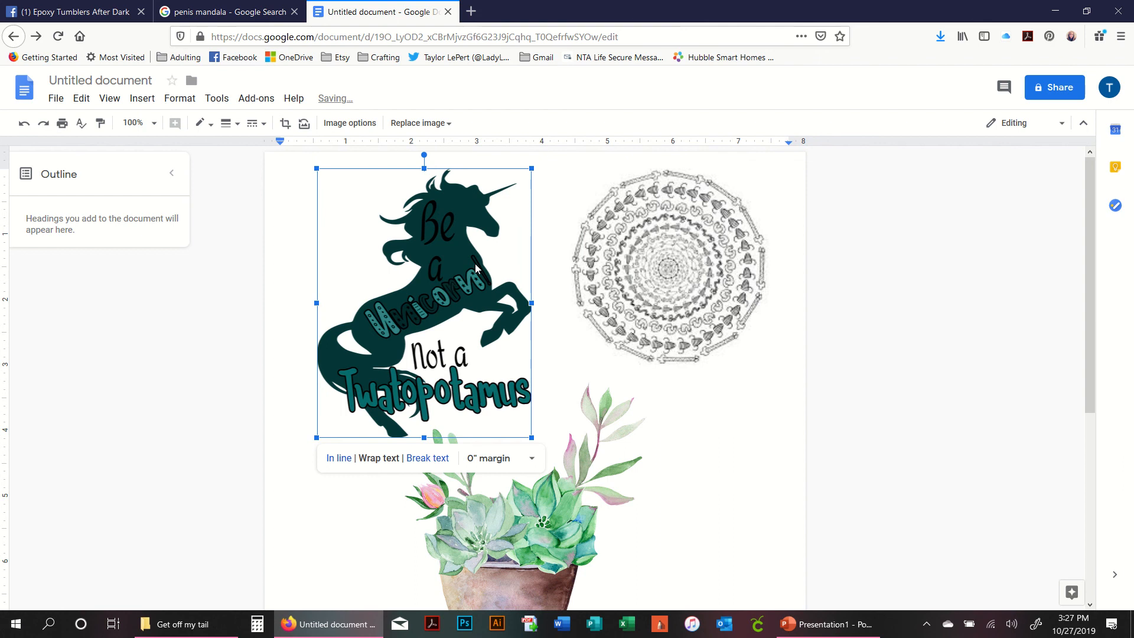
drag(458, 287, 528, 274)
click(688, 404)
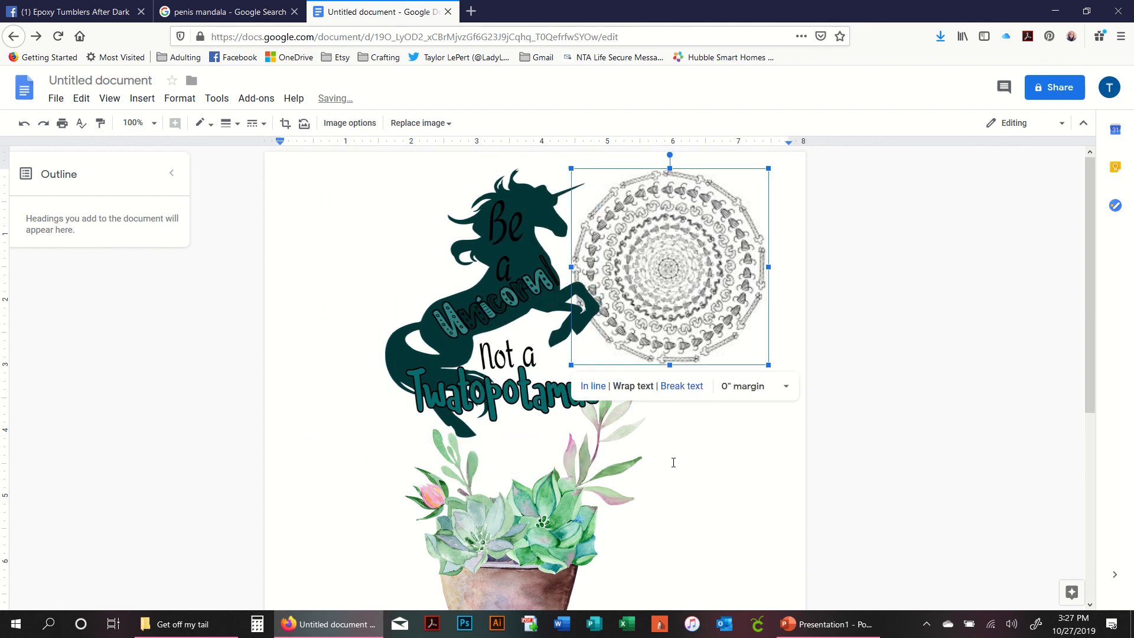
- Move the cactus image up and right so it sits beneath the mandala
click(589, 531)
drag(587, 536, 629, 519)
drag(593, 480, 615, 443)
click(735, 434)
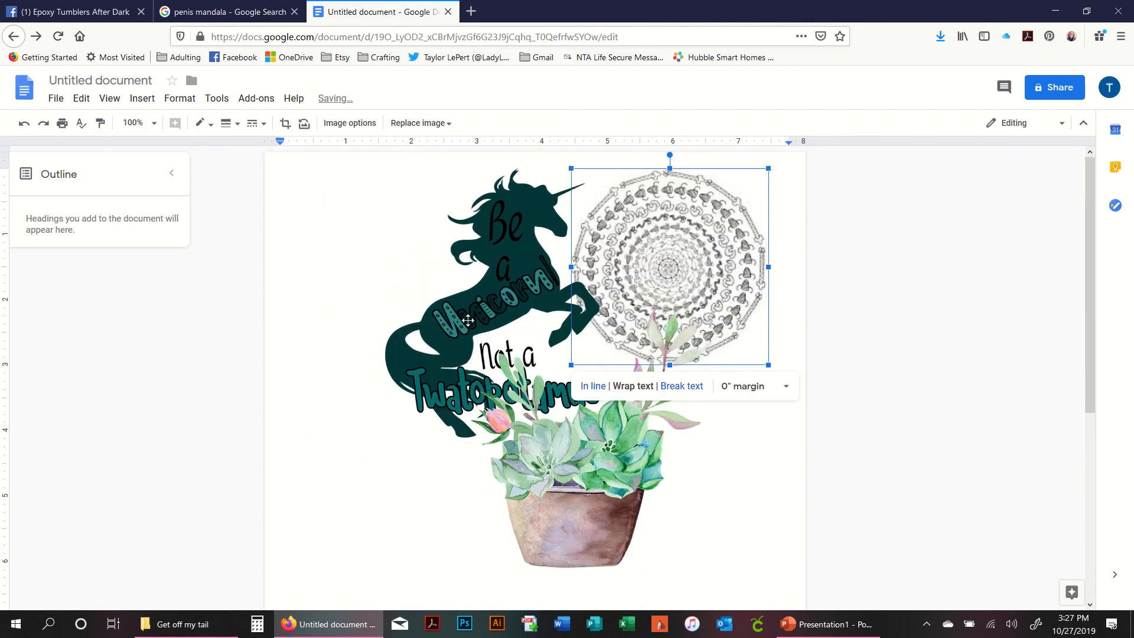
- Move the unicorn image back to the left side of the page
drag(468, 321, 458, 320)
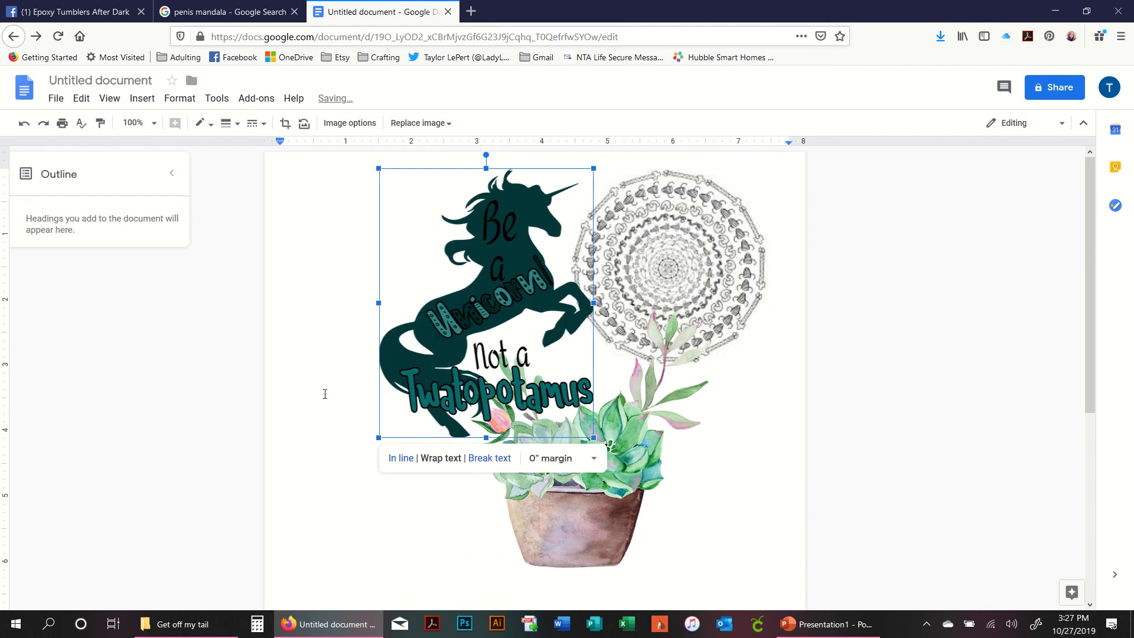
drag(542, 307, 400, 309)
click(778, 470)
- Move the cactus toward the lower right and the mandala down and to the left
click(602, 441)
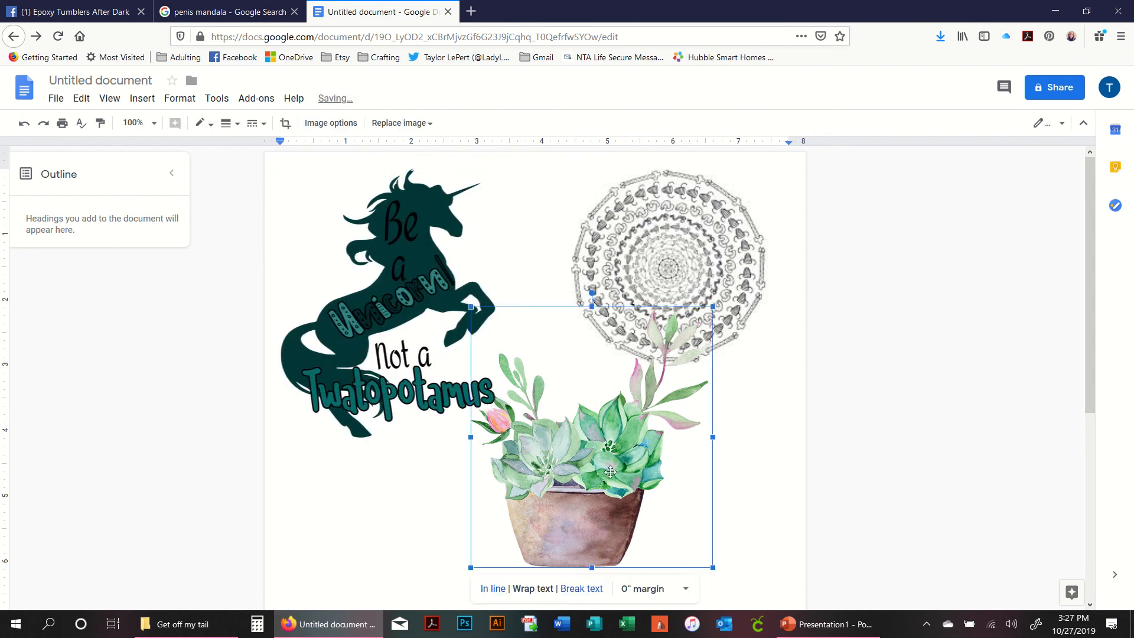
drag(602, 441, 649, 516)
drag(649, 264, 601, 342)
click(767, 380)
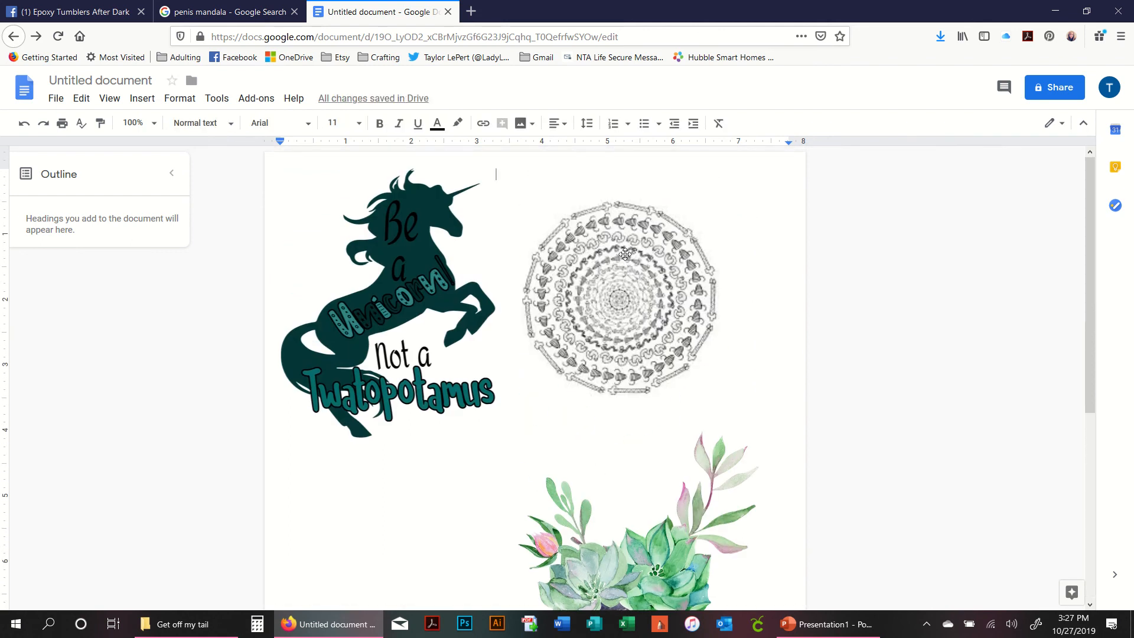
- Nudge the mandala image right and undo the last move
drag(630, 285, 659, 275)
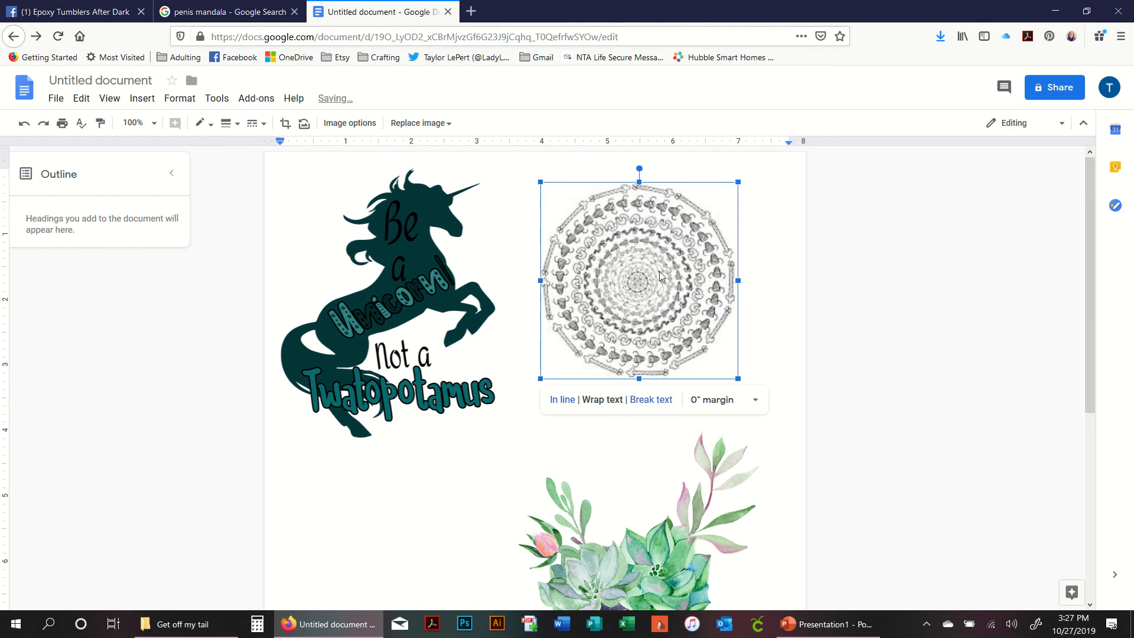
click(768, 357)
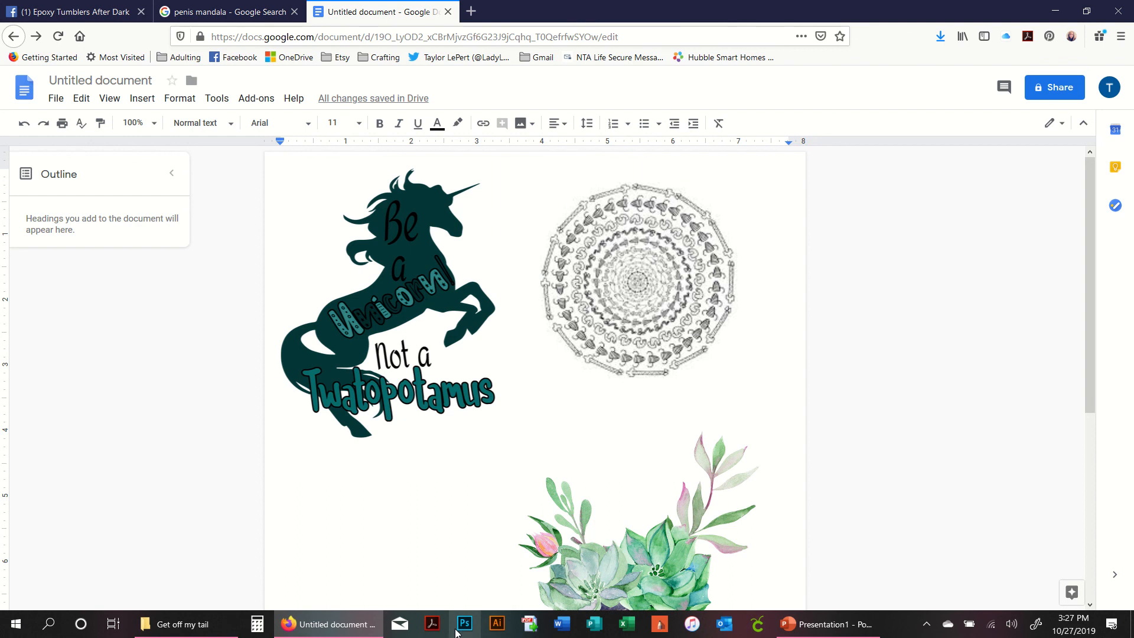
click(661, 308)
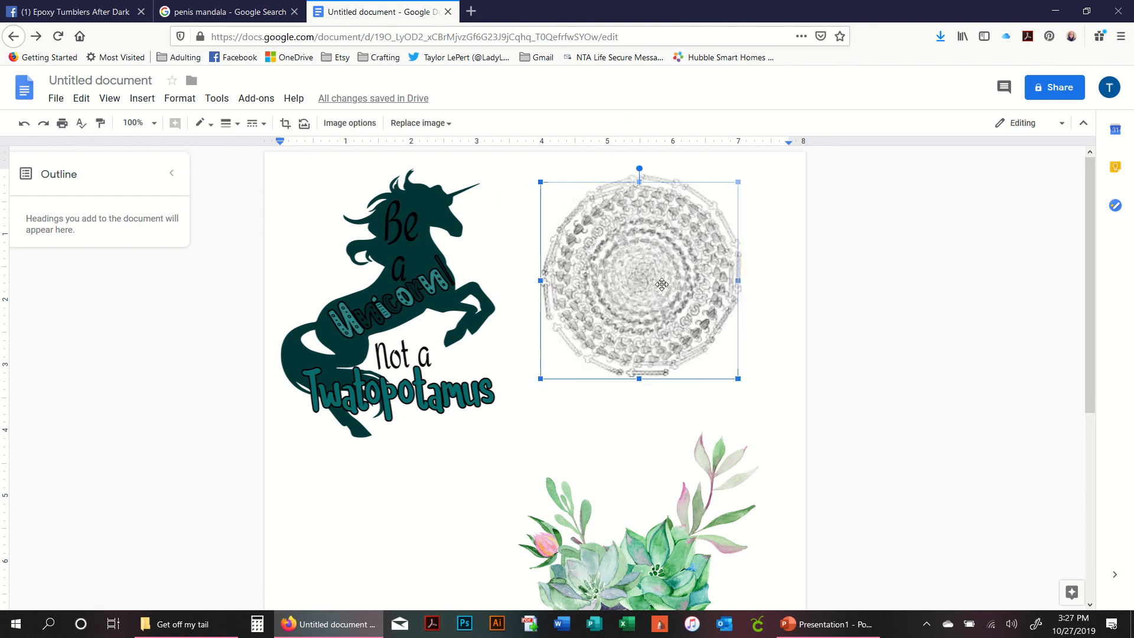
scroll(694, 380, down, 5)
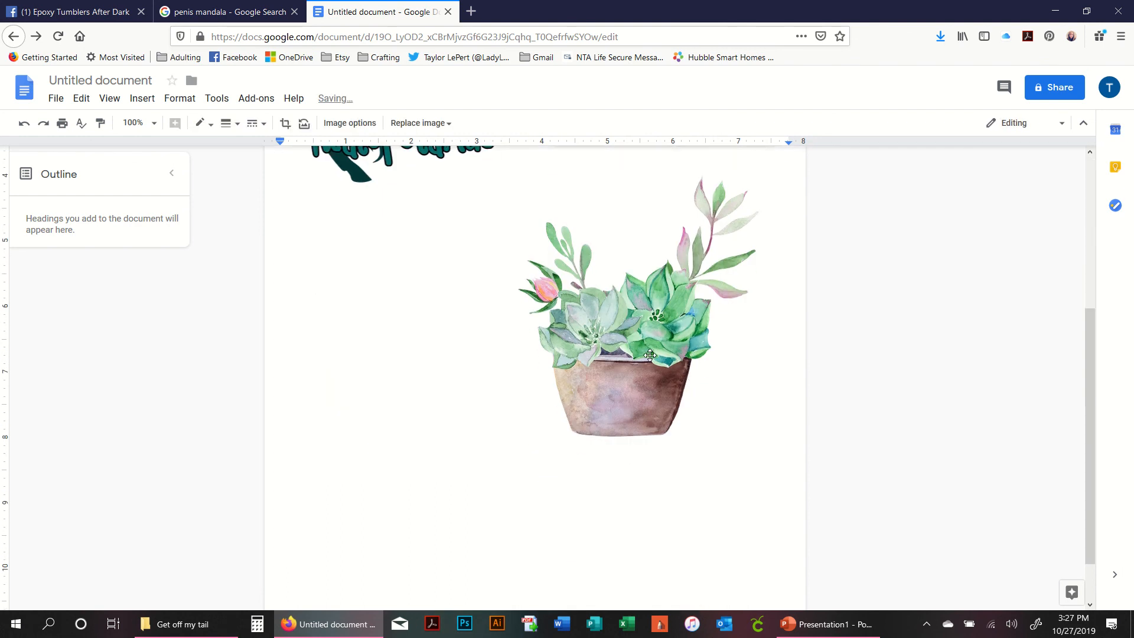
click(601, 372)
key(ctrl+z)
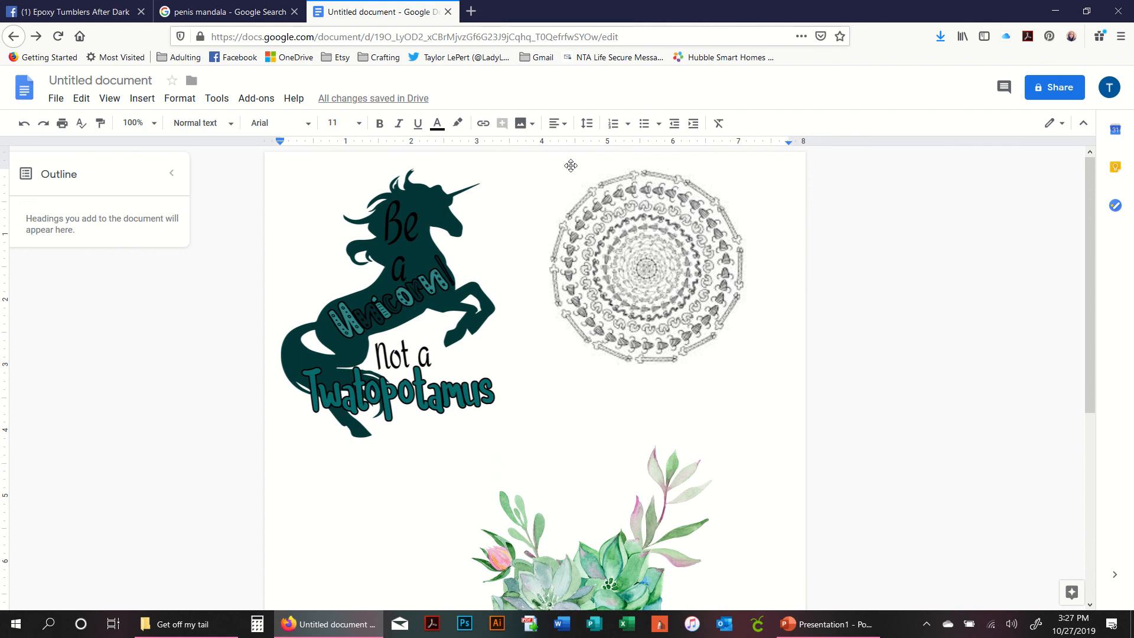
mouse_move(569, 5)
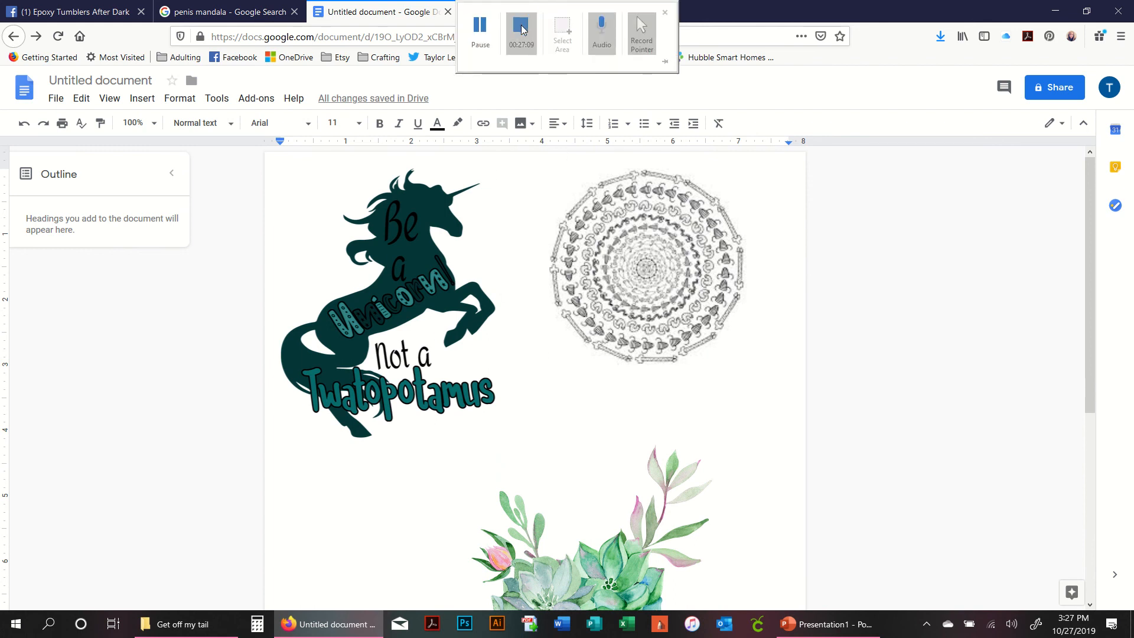